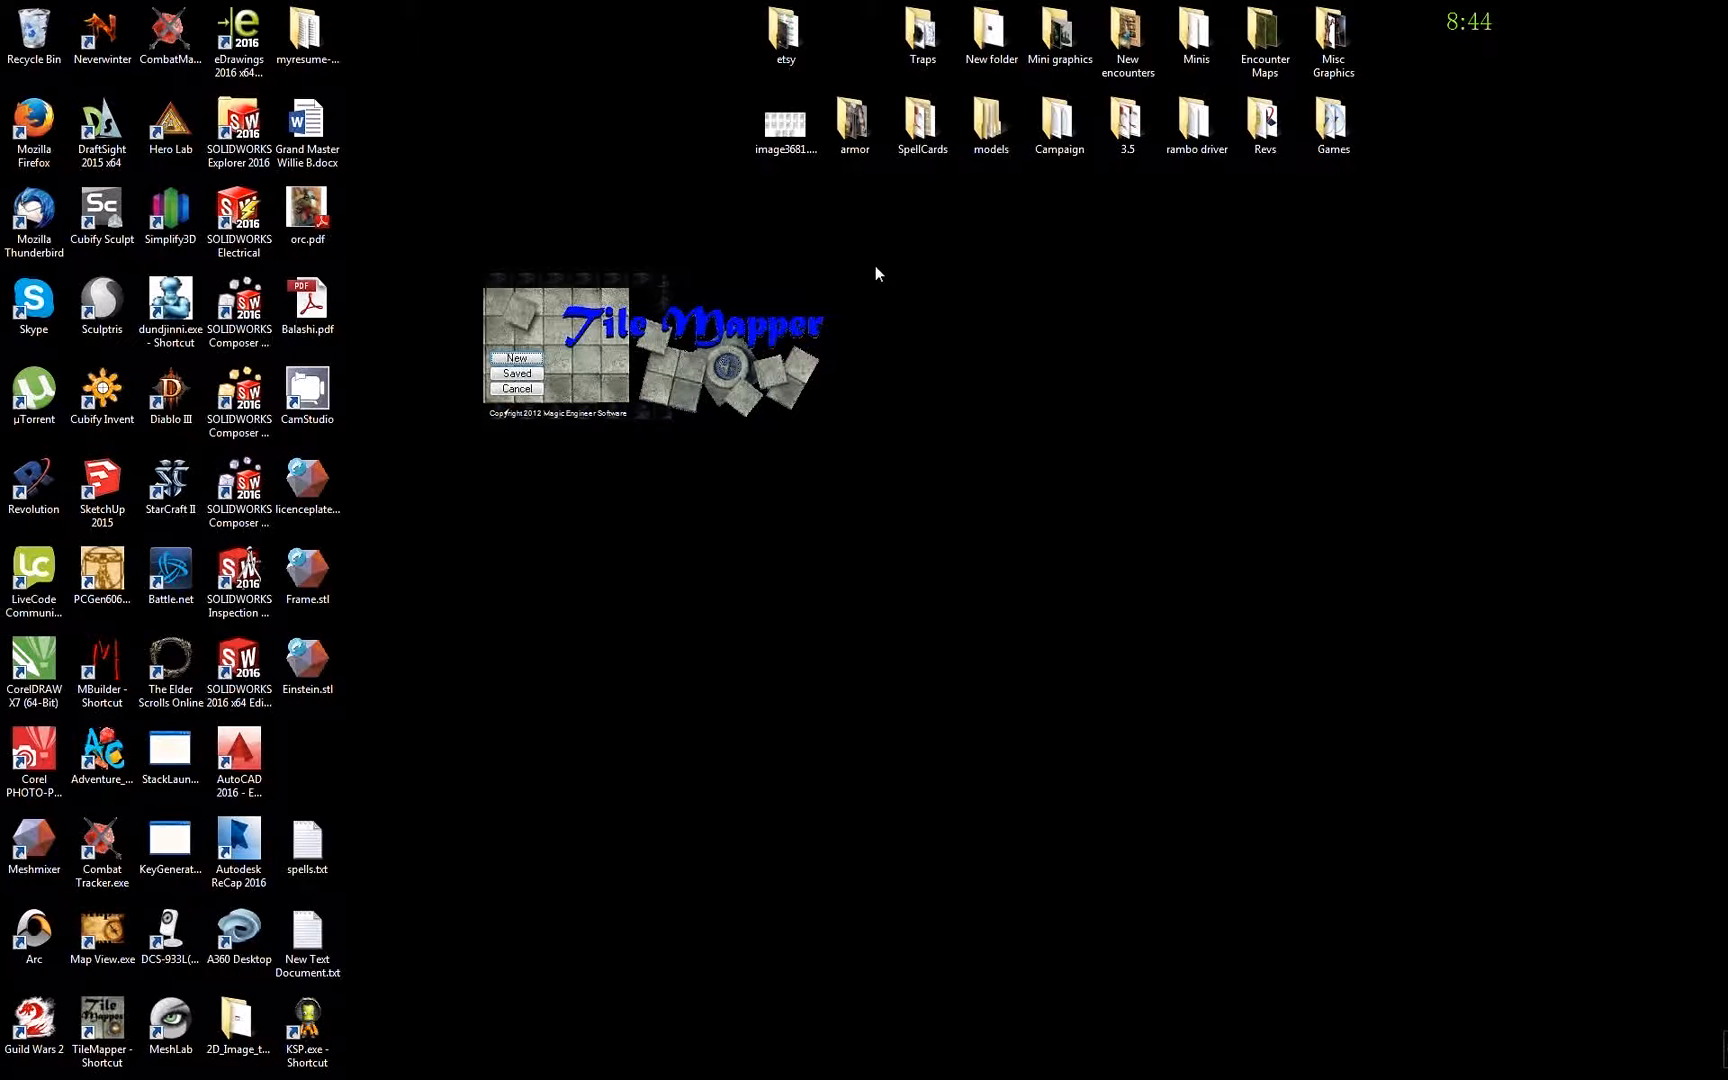
# - Start a new map and arrange the Tool Box and Map Area windows side by side without overlap
pyautogui.click(517, 359)
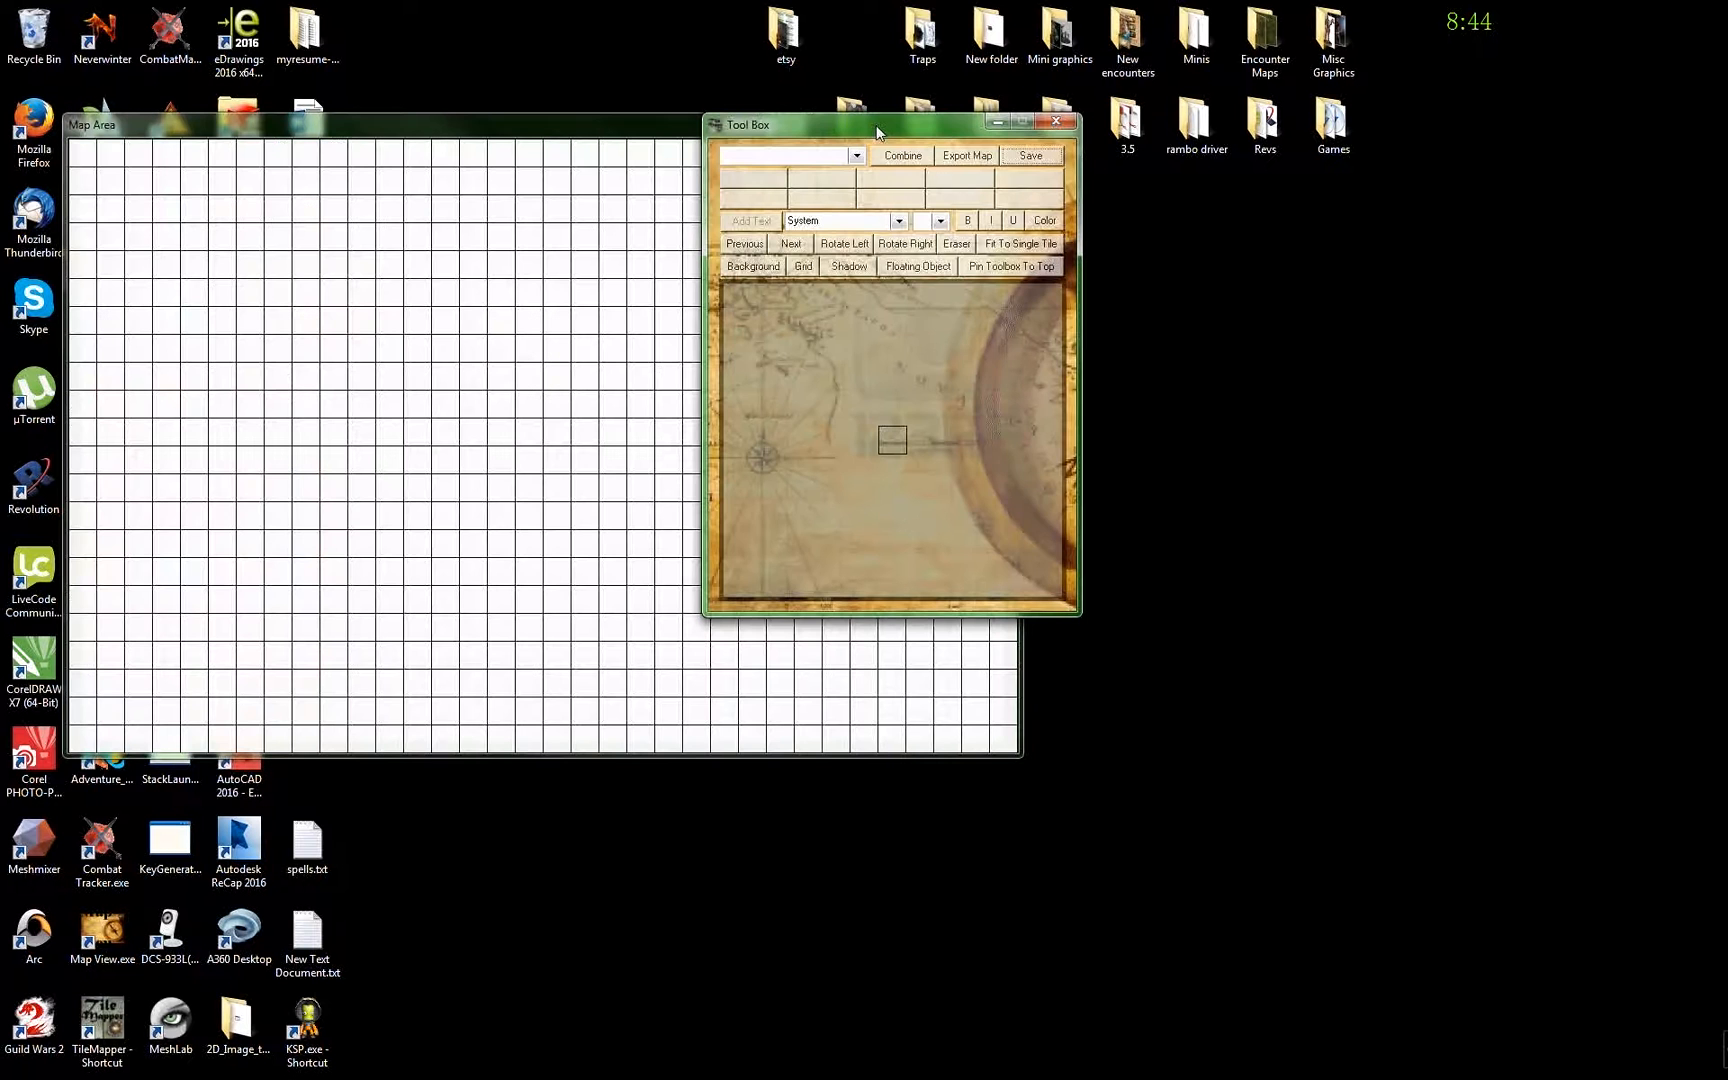
pyautogui.moveTo(876, 126); pyautogui.dragTo(1257, 222)
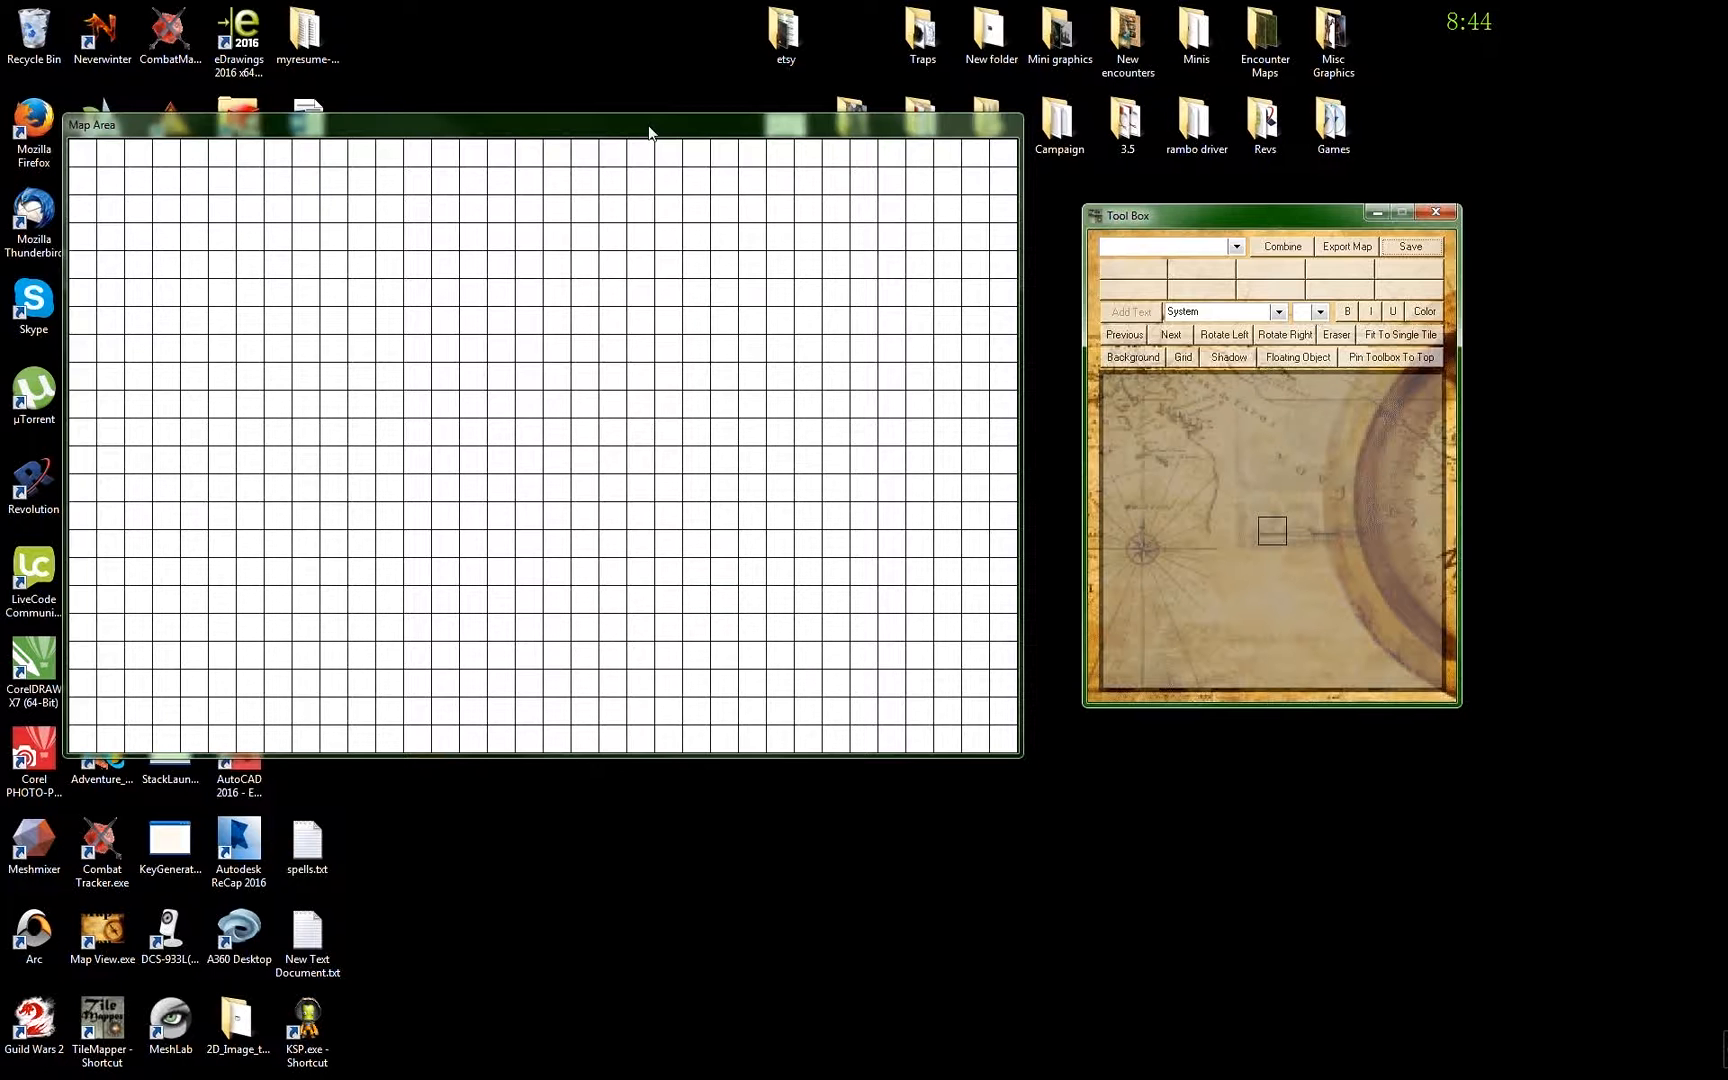
pyautogui.moveTo(649, 132); pyautogui.dragTo(684, 148)
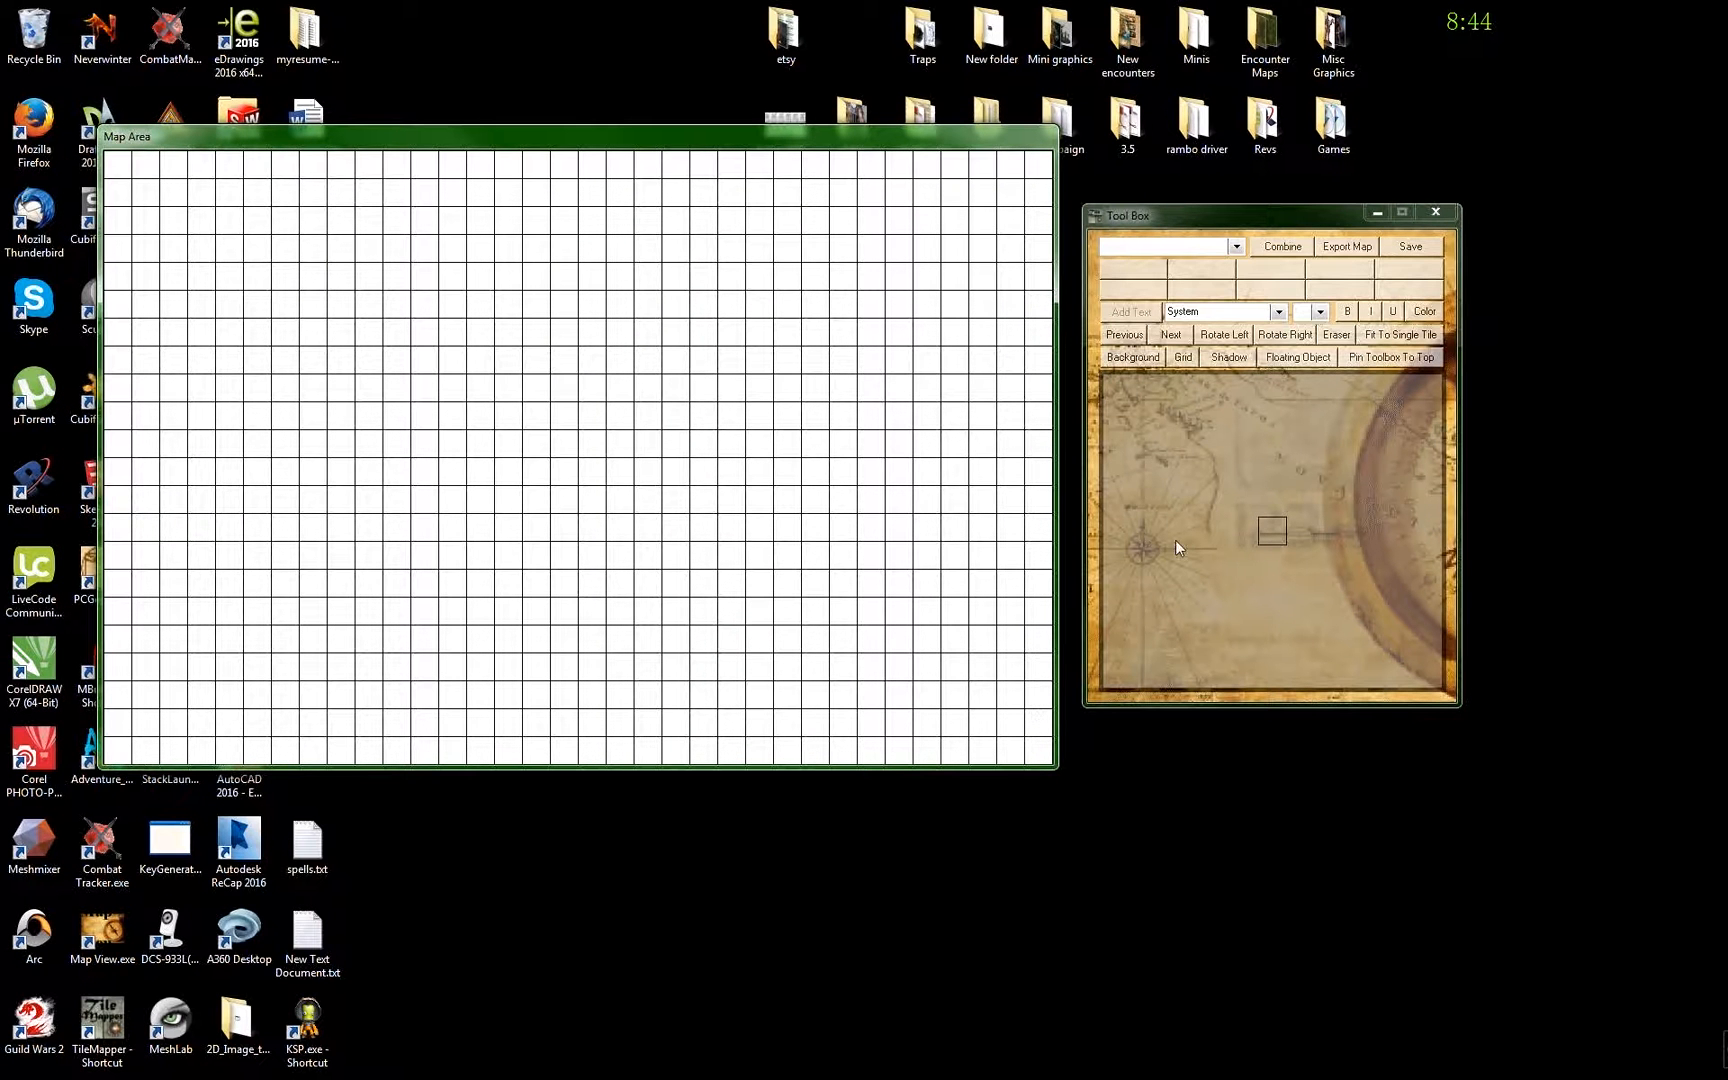
# - Set the map's solid background to mapParchment.jpg
pyautogui.click(1150, 362)
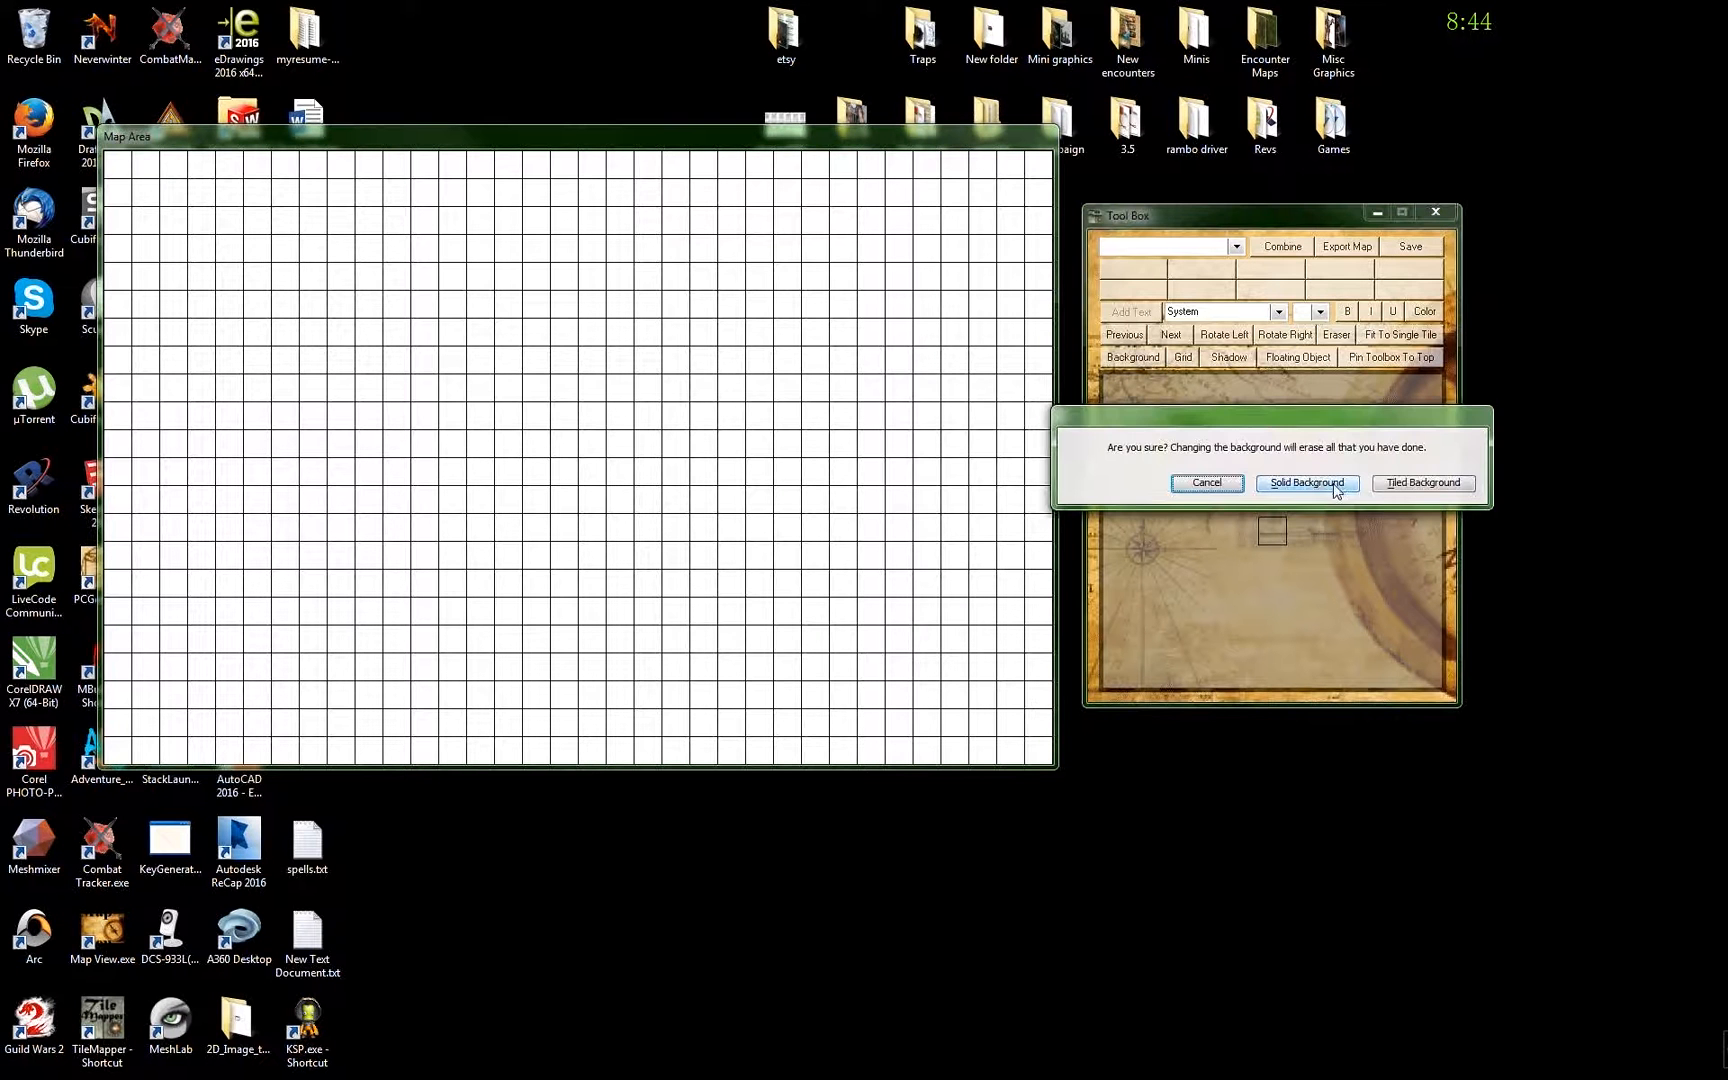
pyautogui.click(1306, 483)
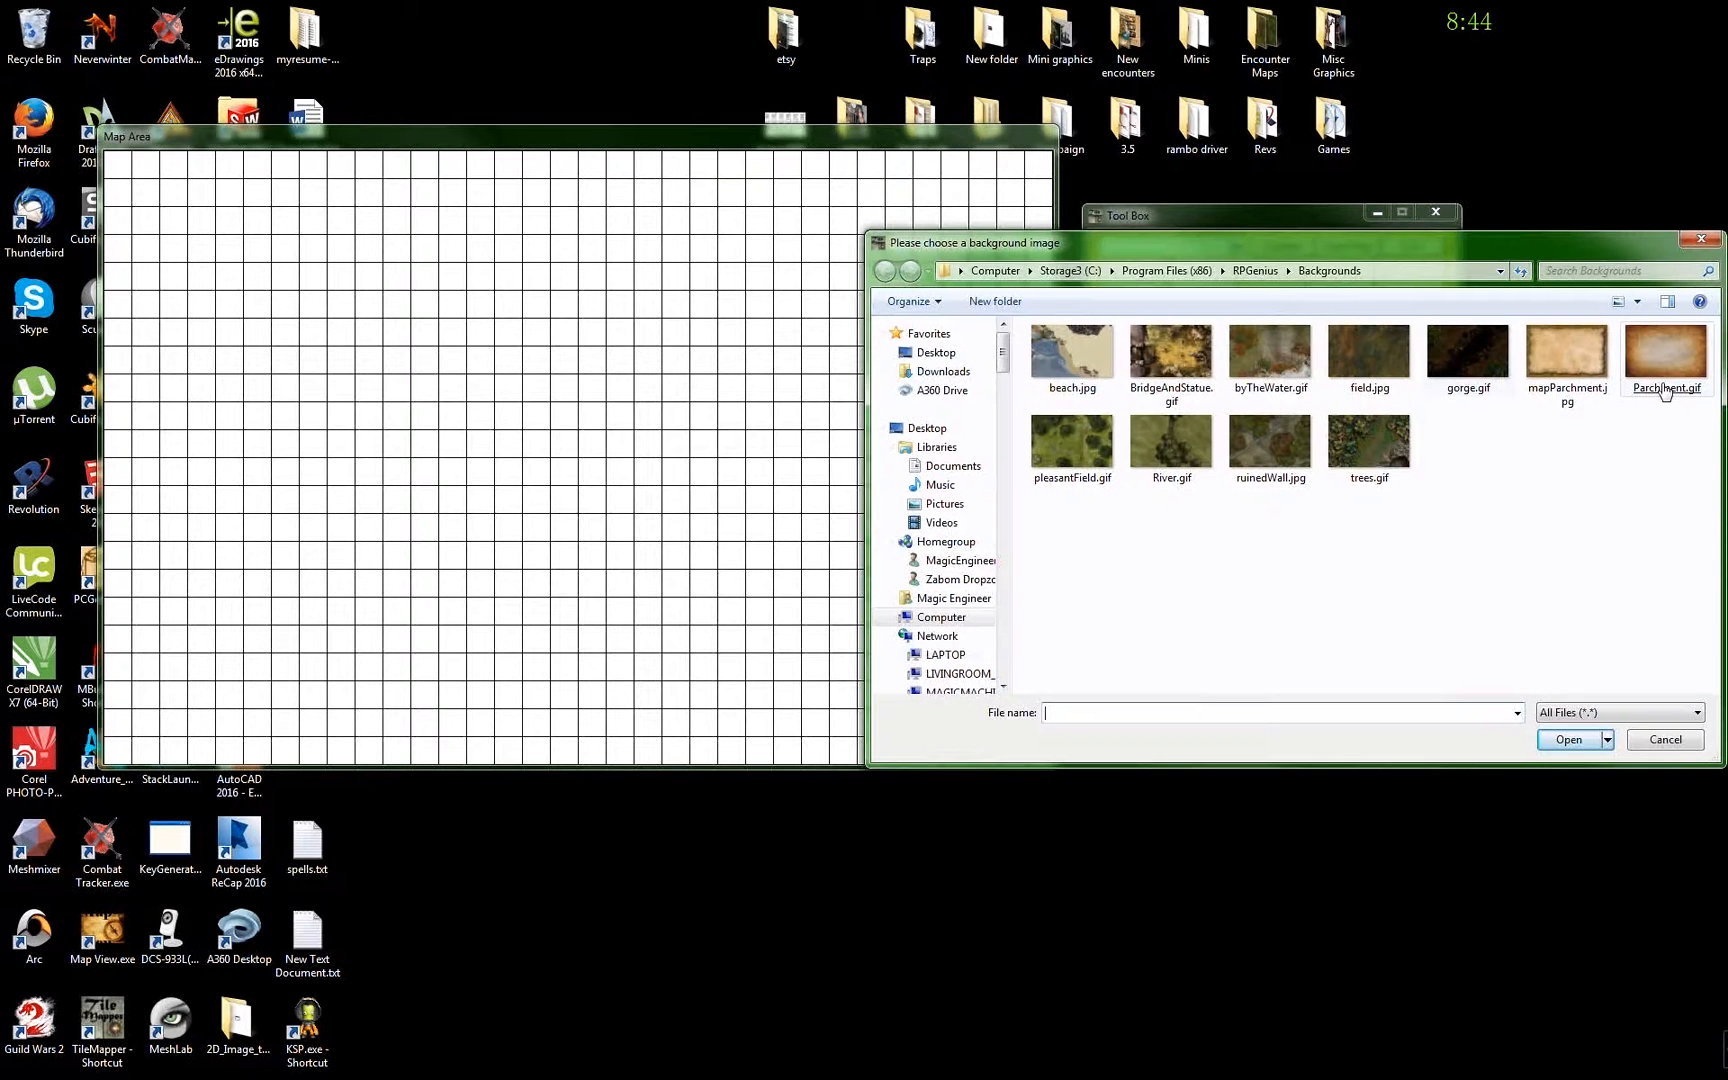
pyautogui.click(1570, 368)
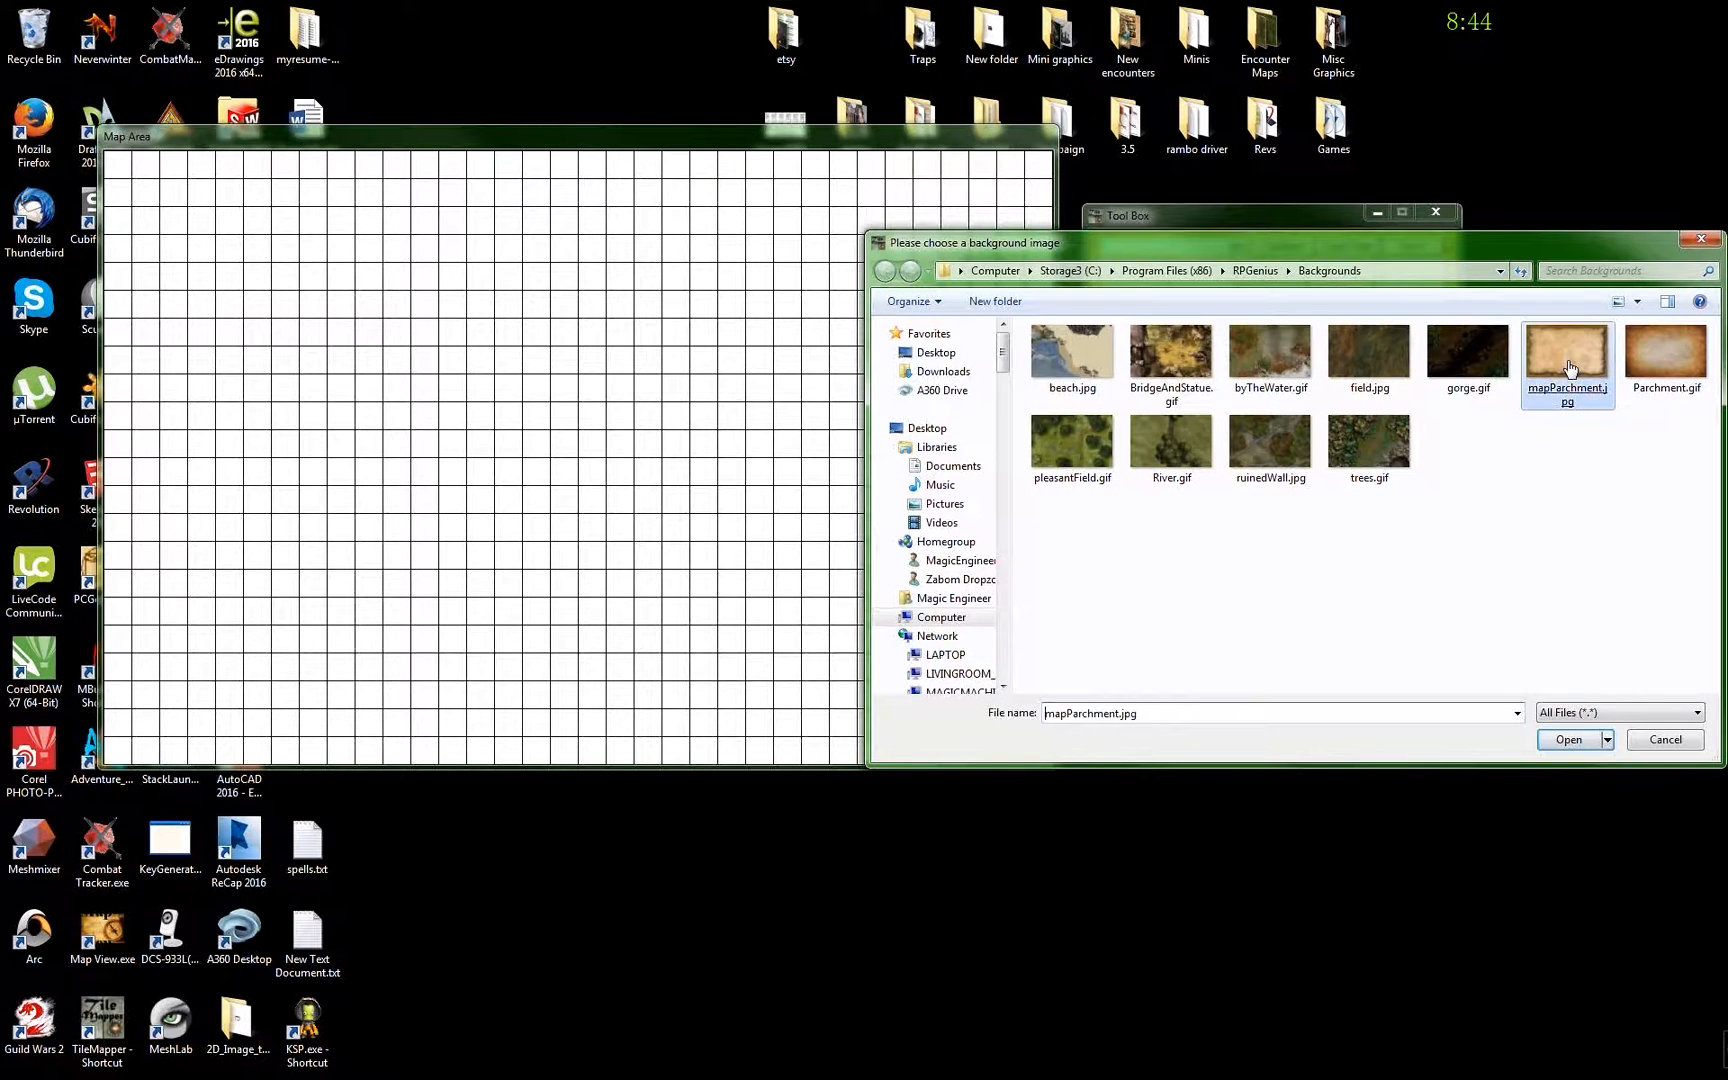
pyautogui.doubleClick(1570, 368)
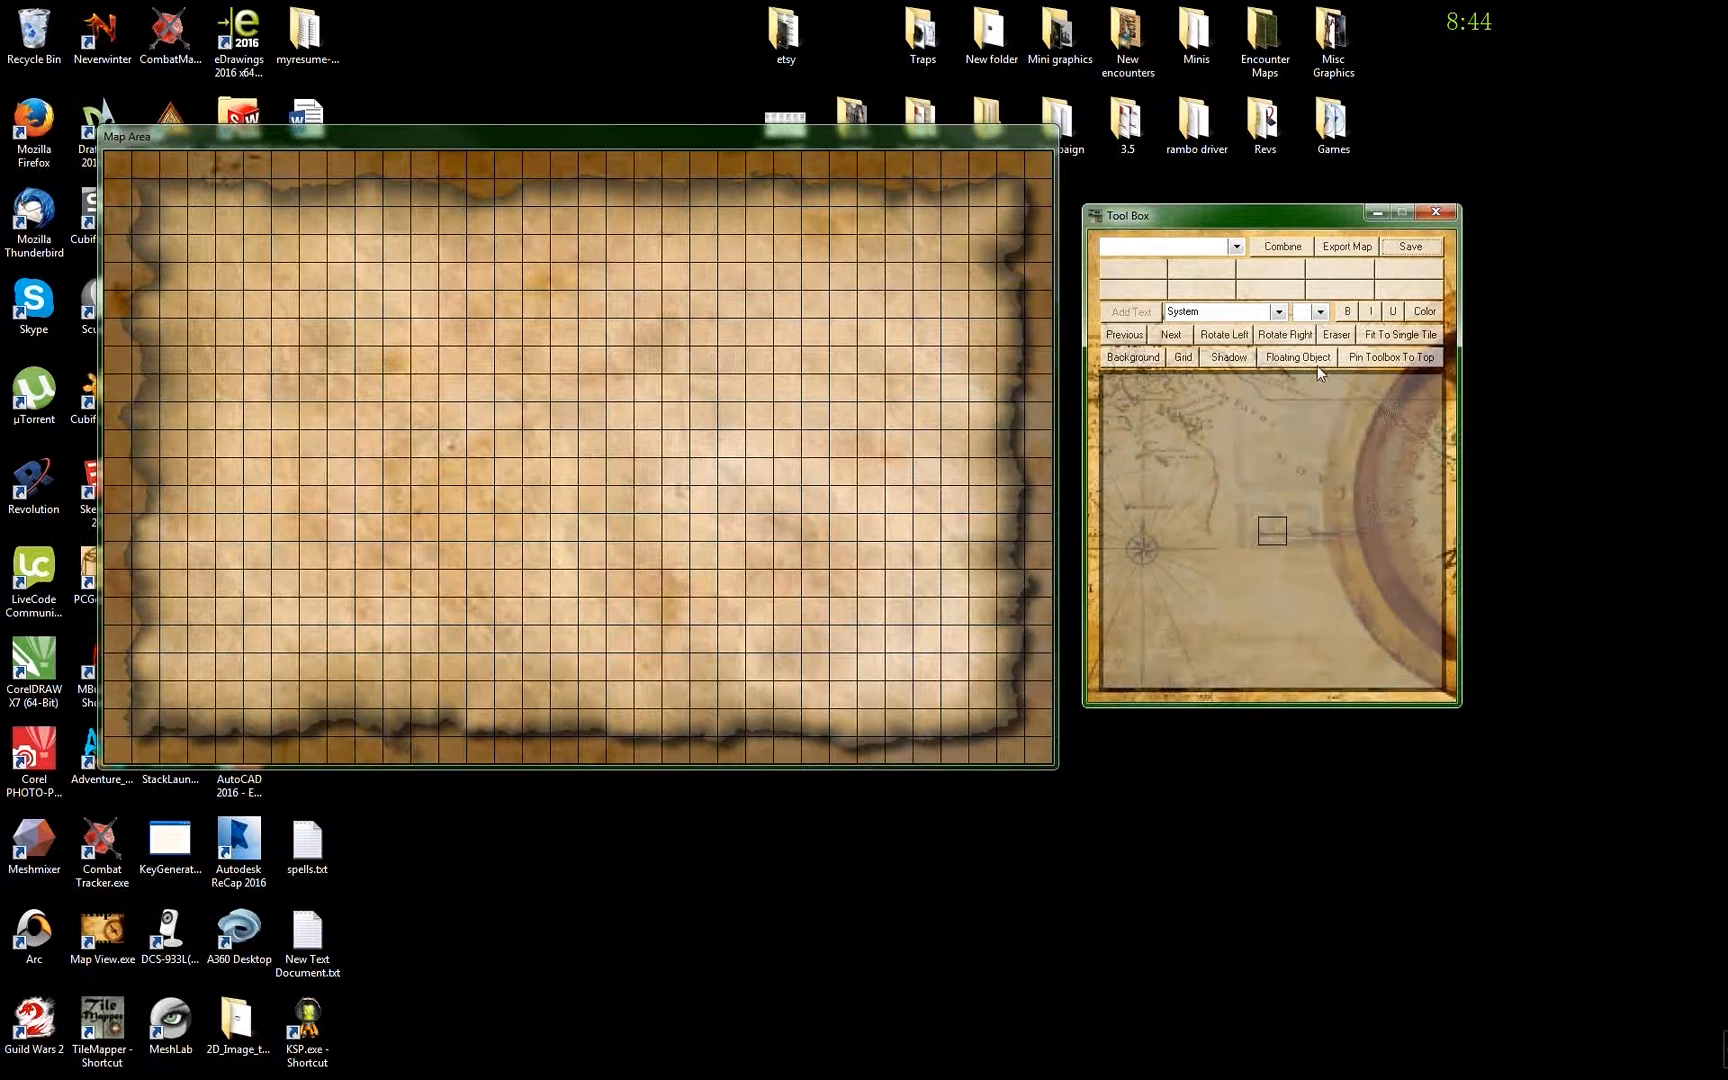
# - Replace the solid background with the forest image that has a dirt path and a rocky cave
pyautogui.click(1129, 358)
pyautogui.click(1325, 484)
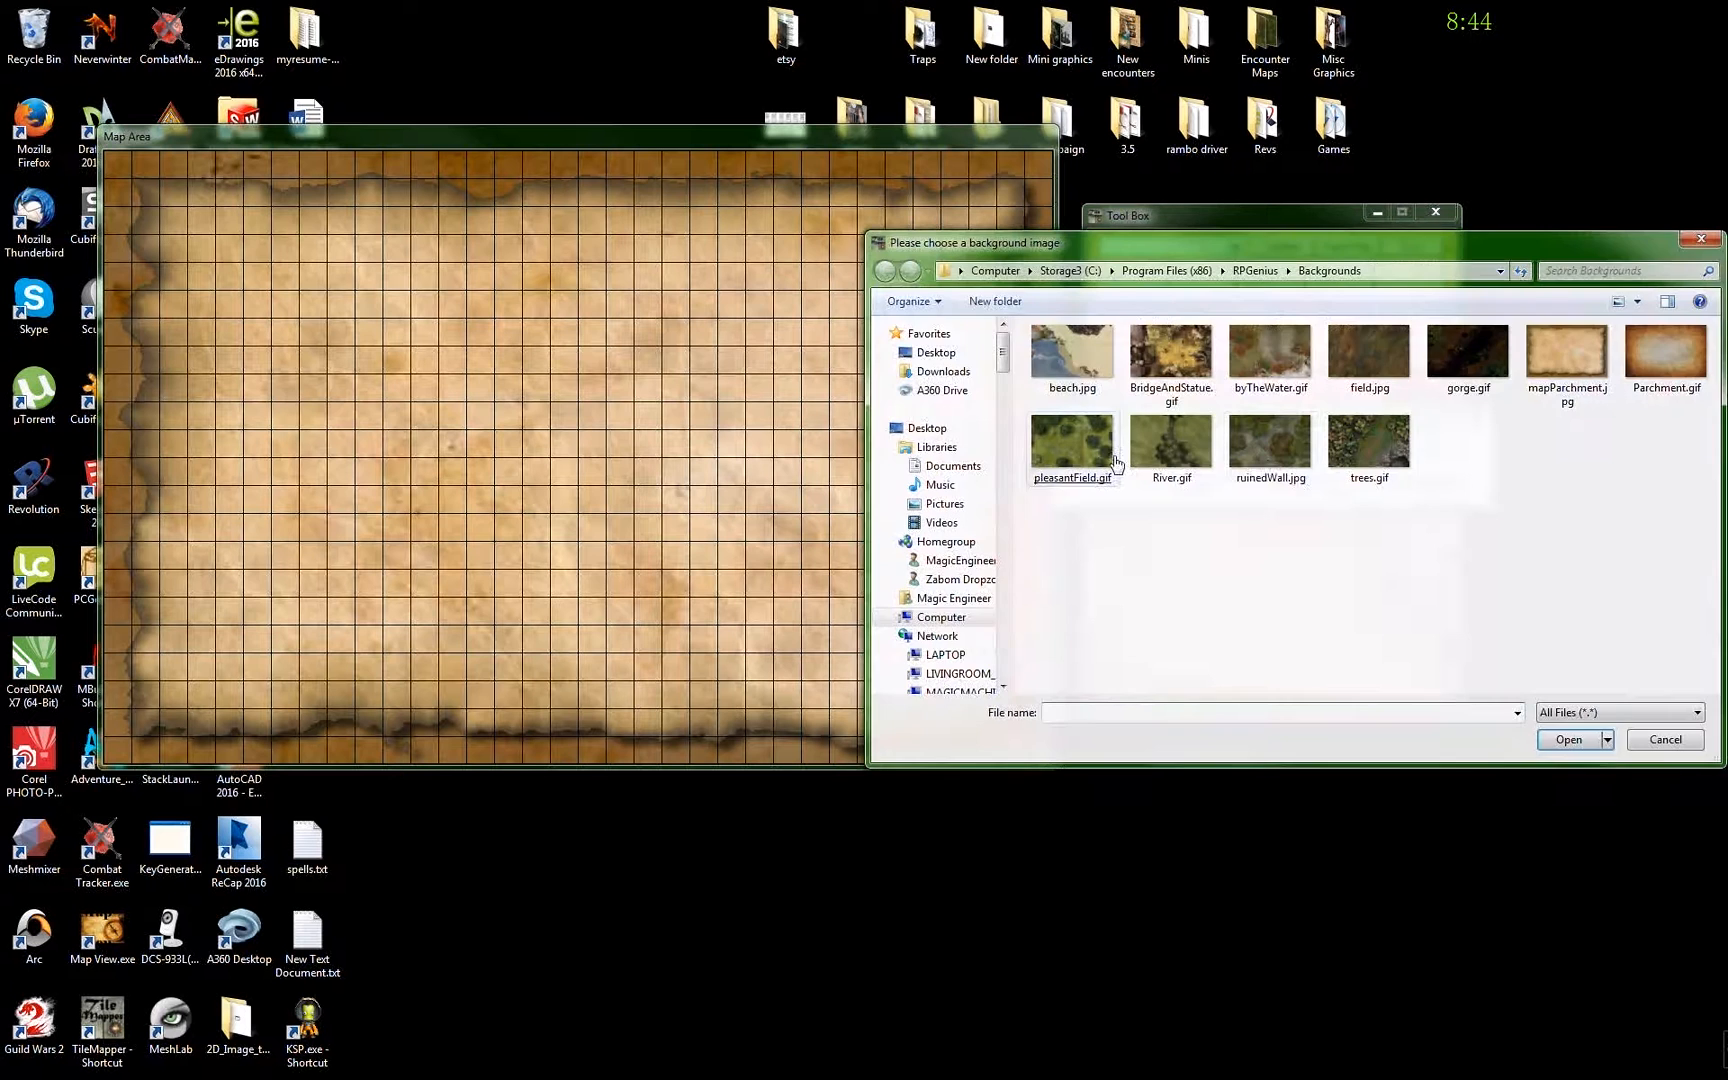
pyautogui.doubleClick(1266, 460)
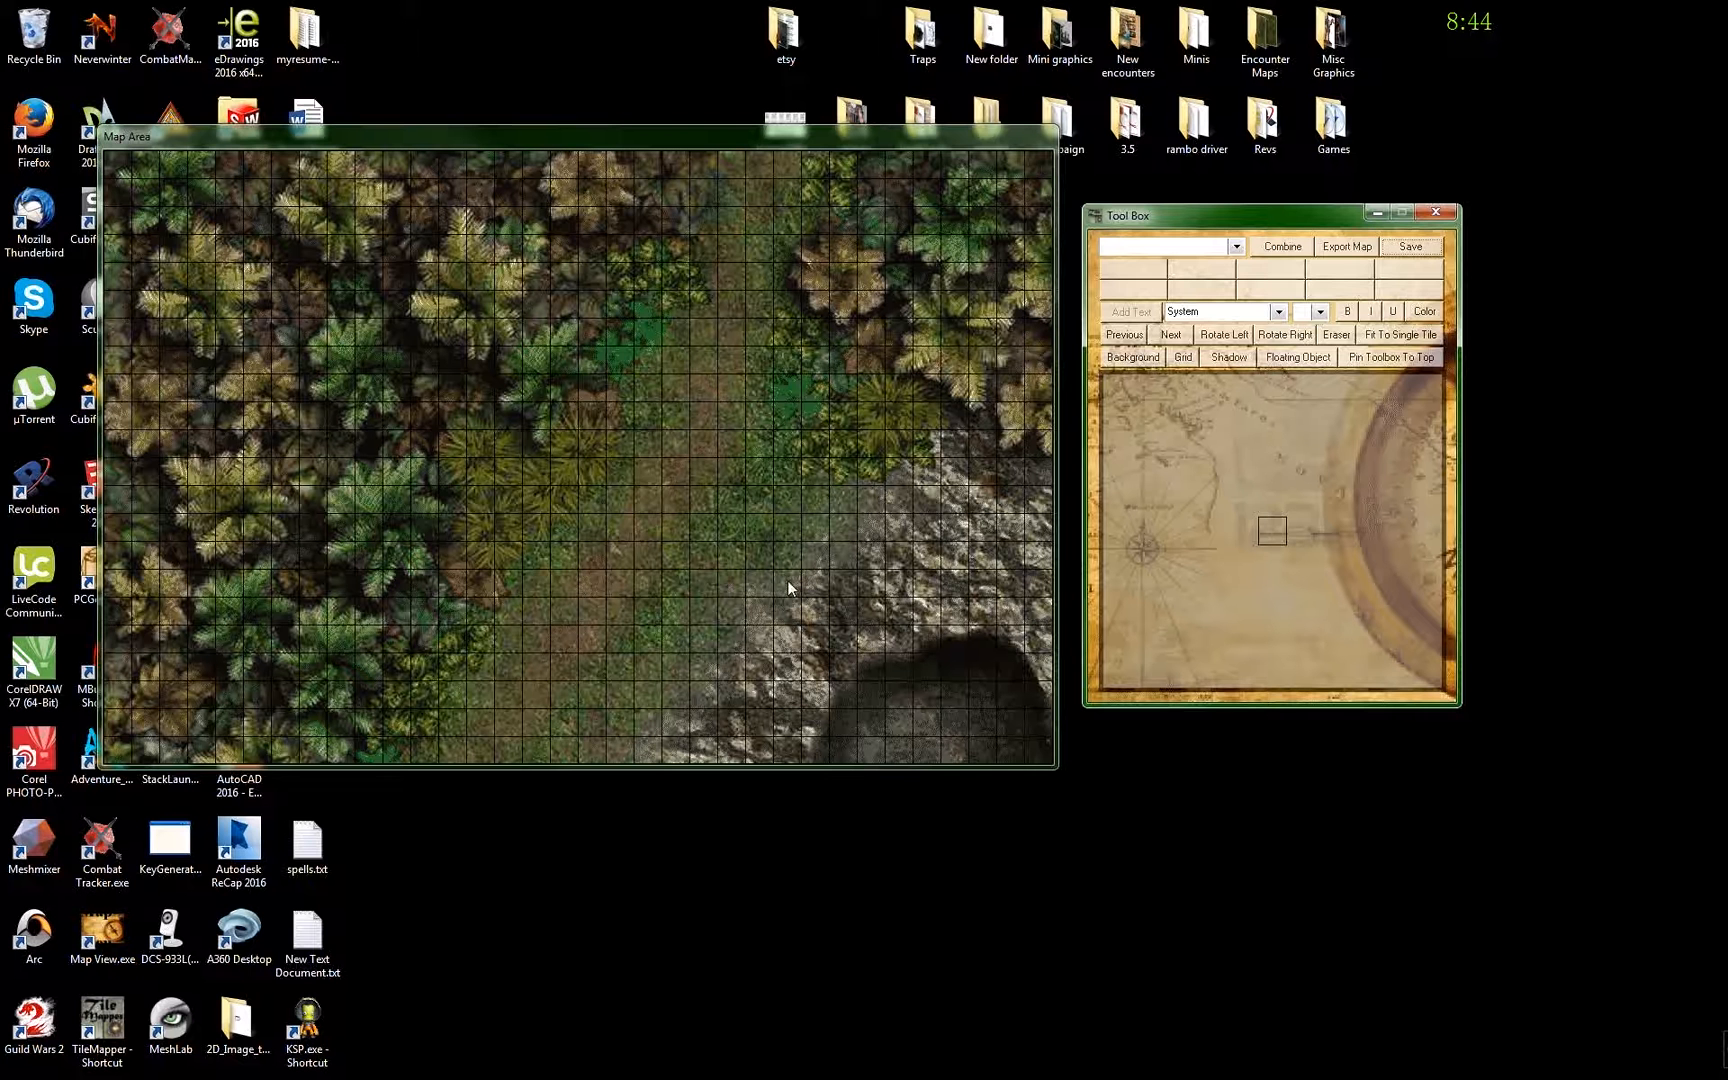
pyautogui.click(1152, 362)
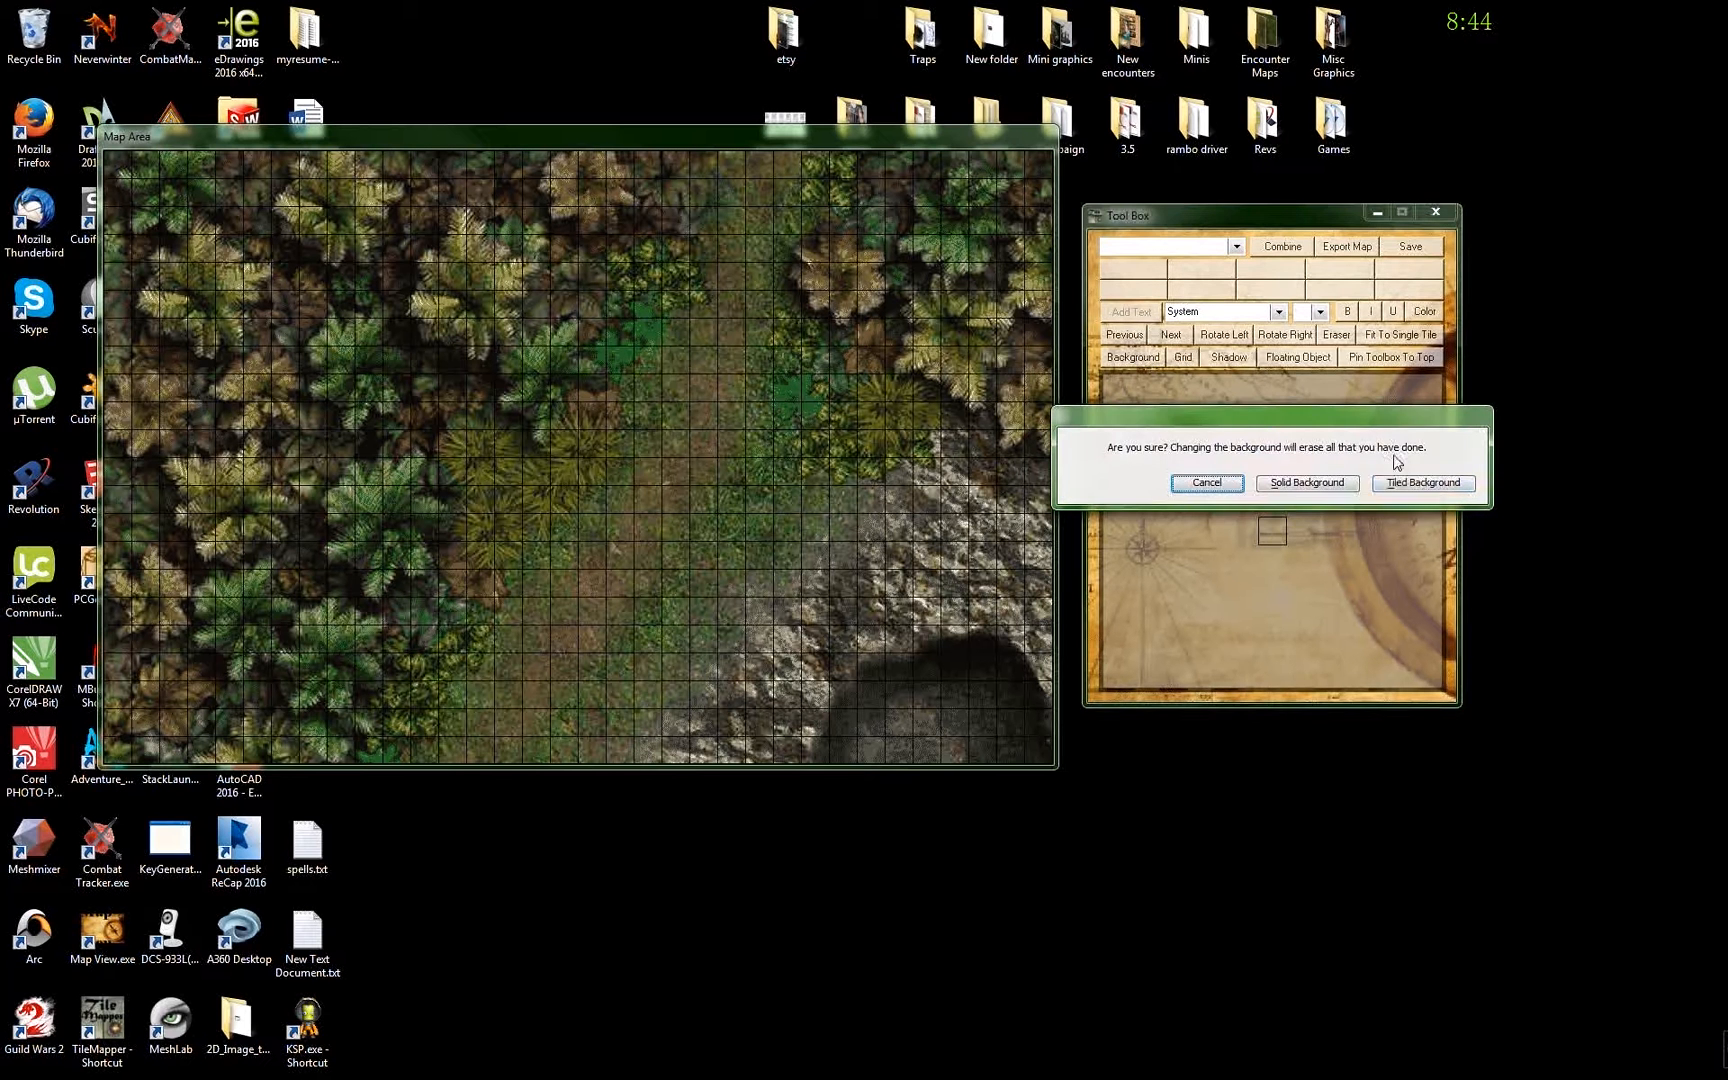
pyautogui.click(1204, 484)
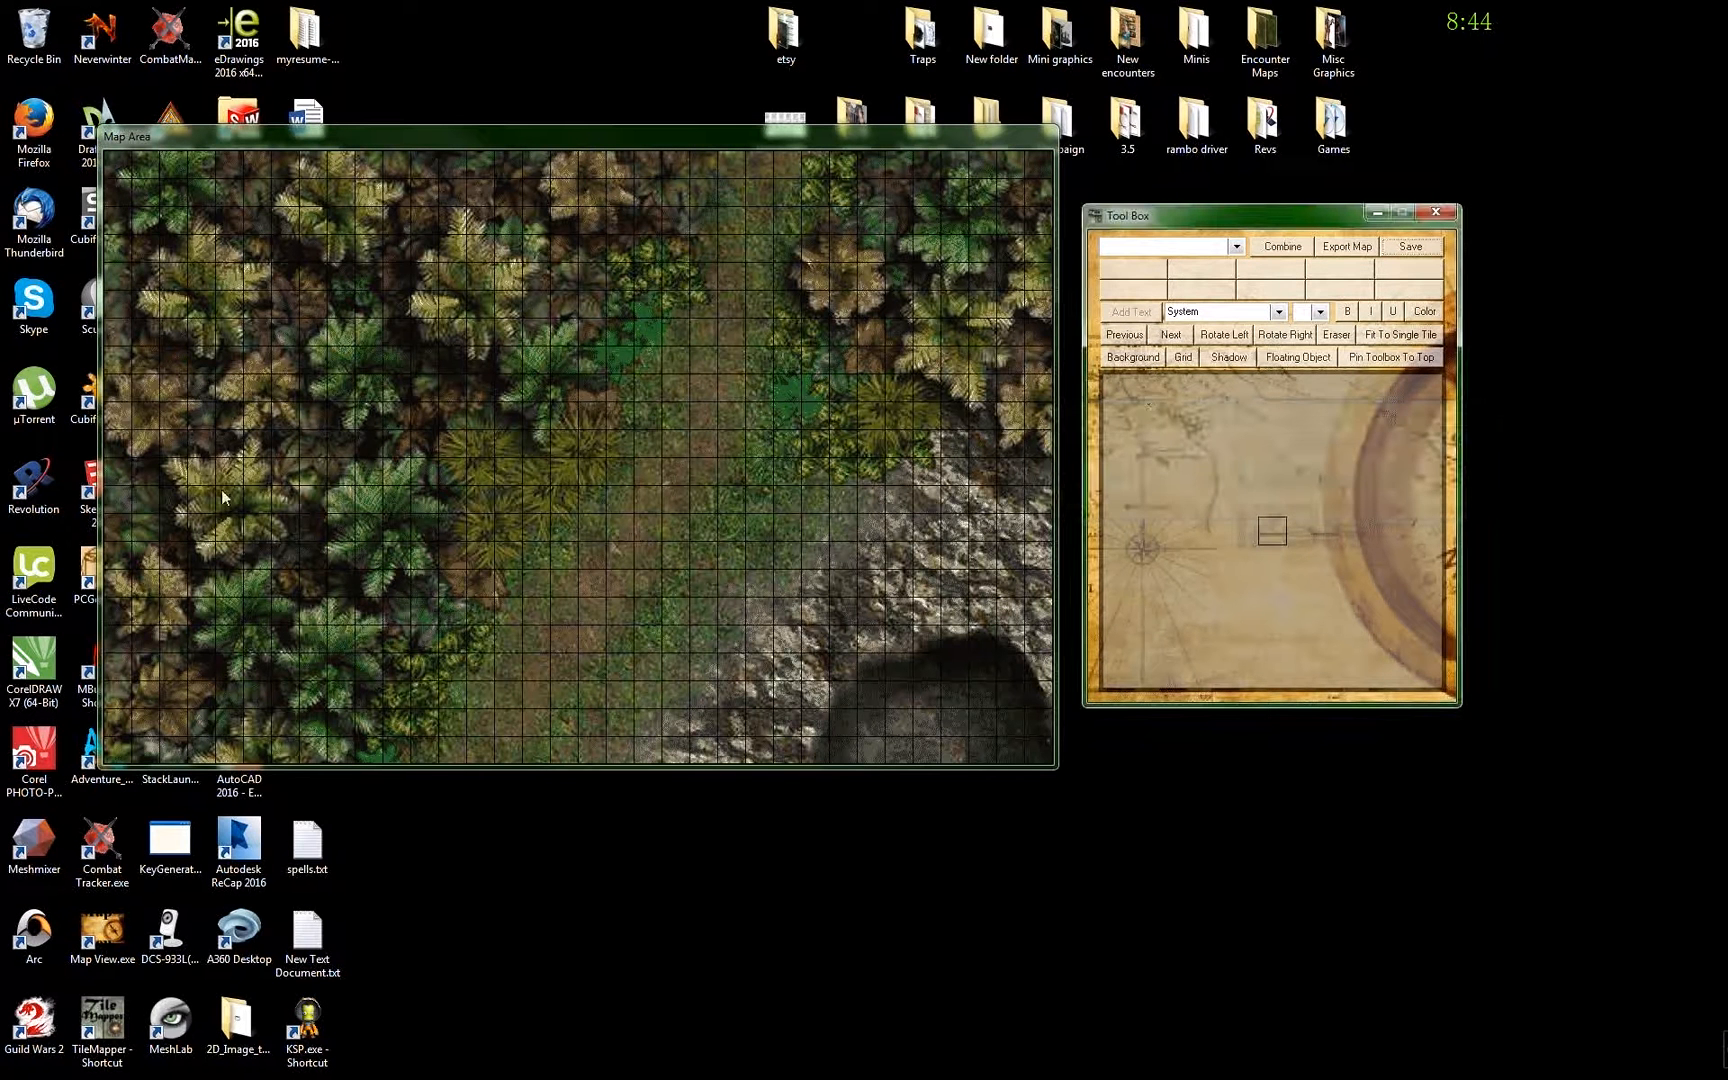
# - Fill the map with a tiled background of the green grass tile from the Outdoor set's Ground category
pyautogui.click(1236, 246)
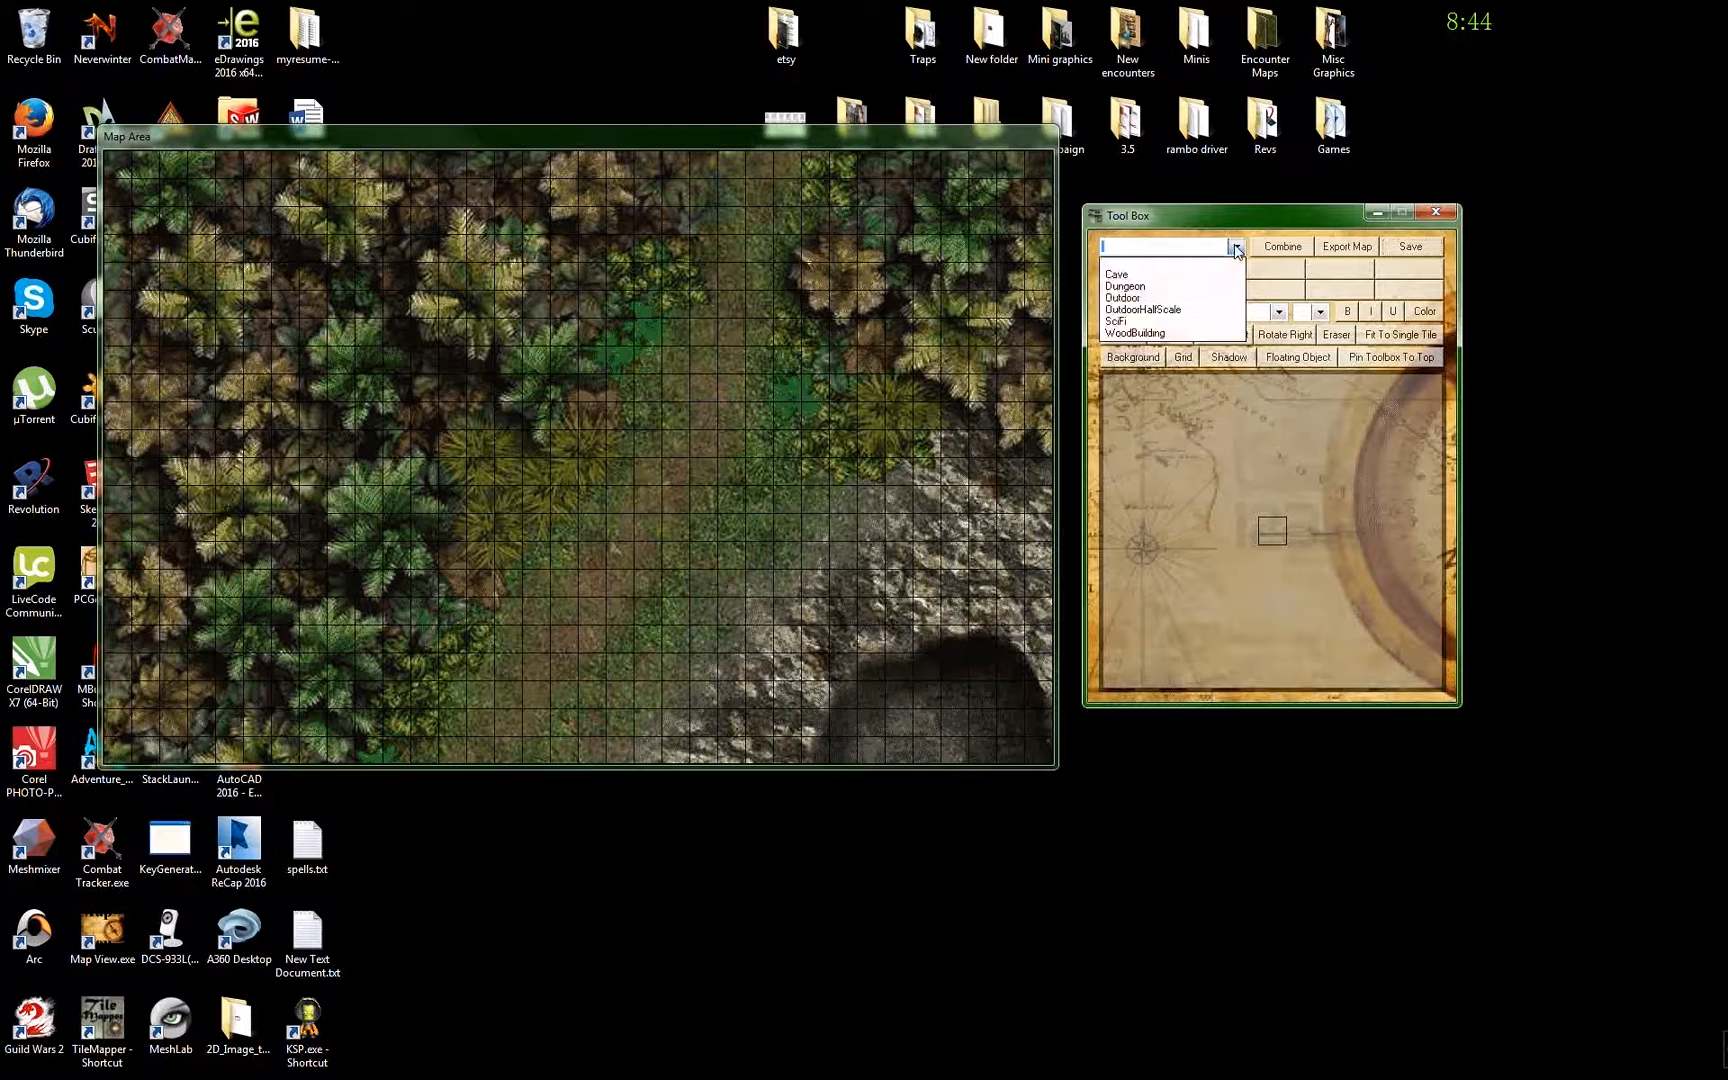
pyautogui.click(1125, 298)
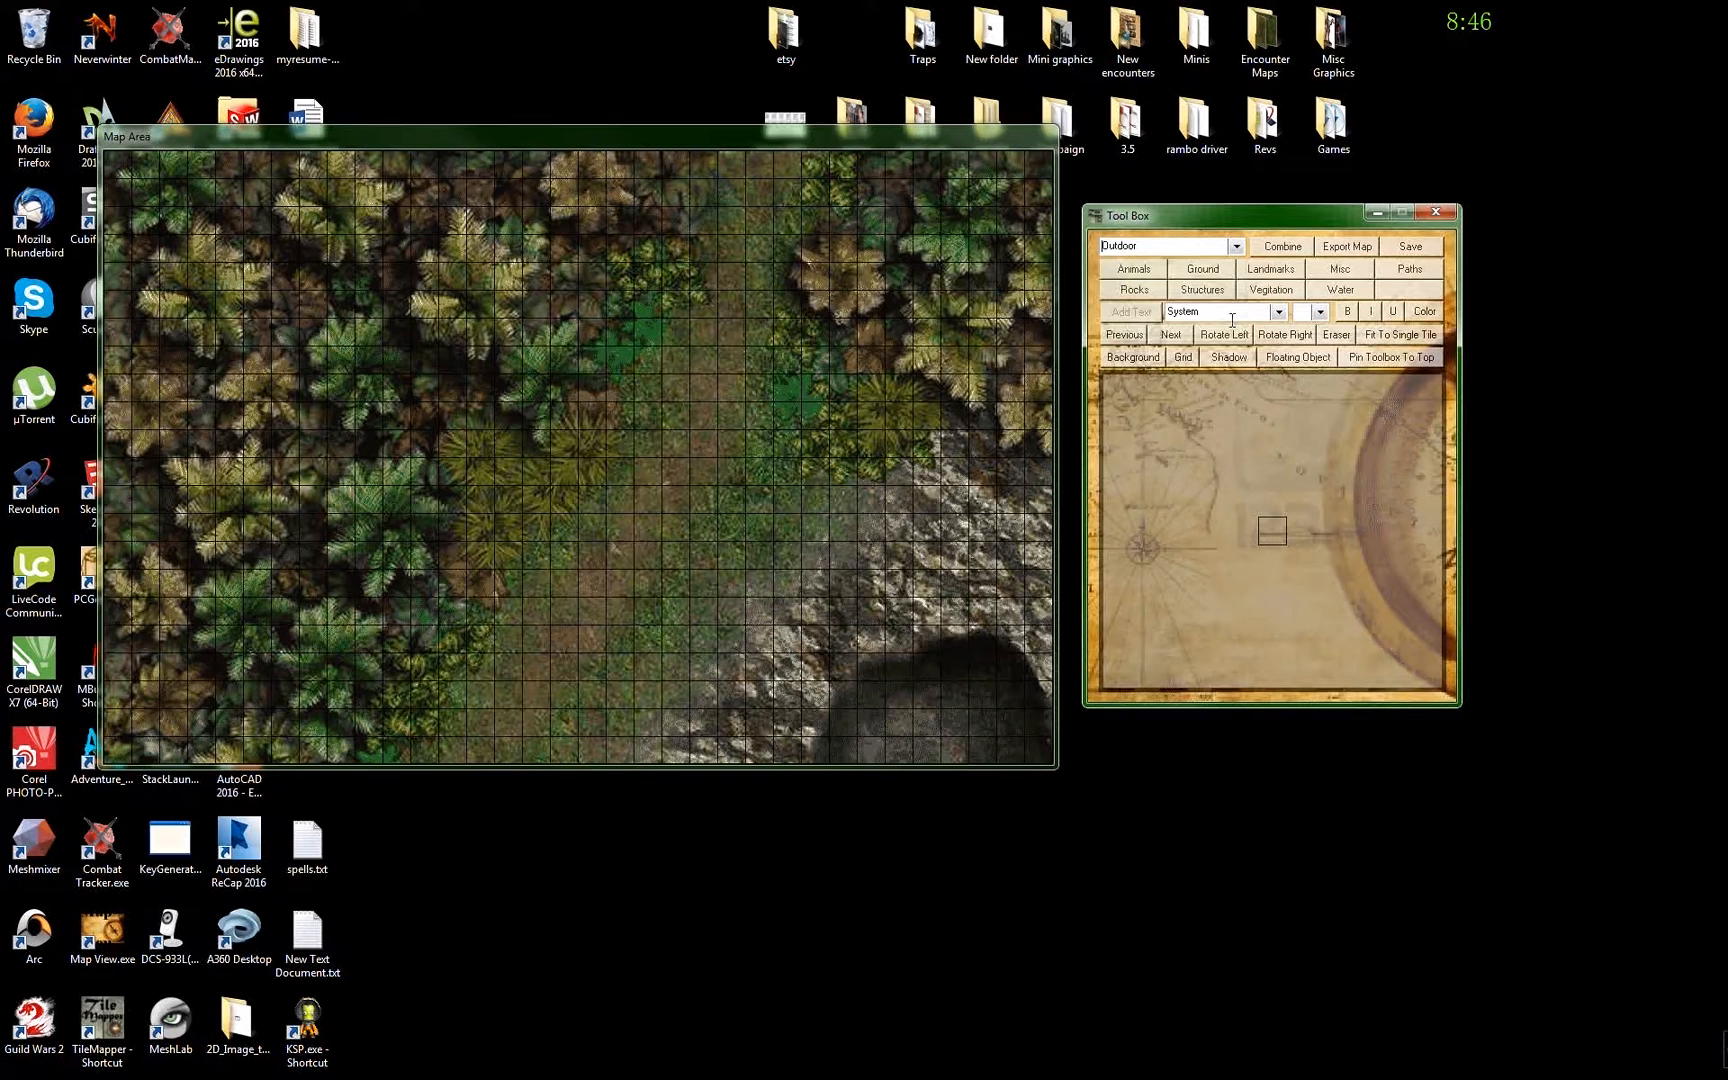
pyautogui.click(1203, 276)
pyautogui.click(1172, 335)
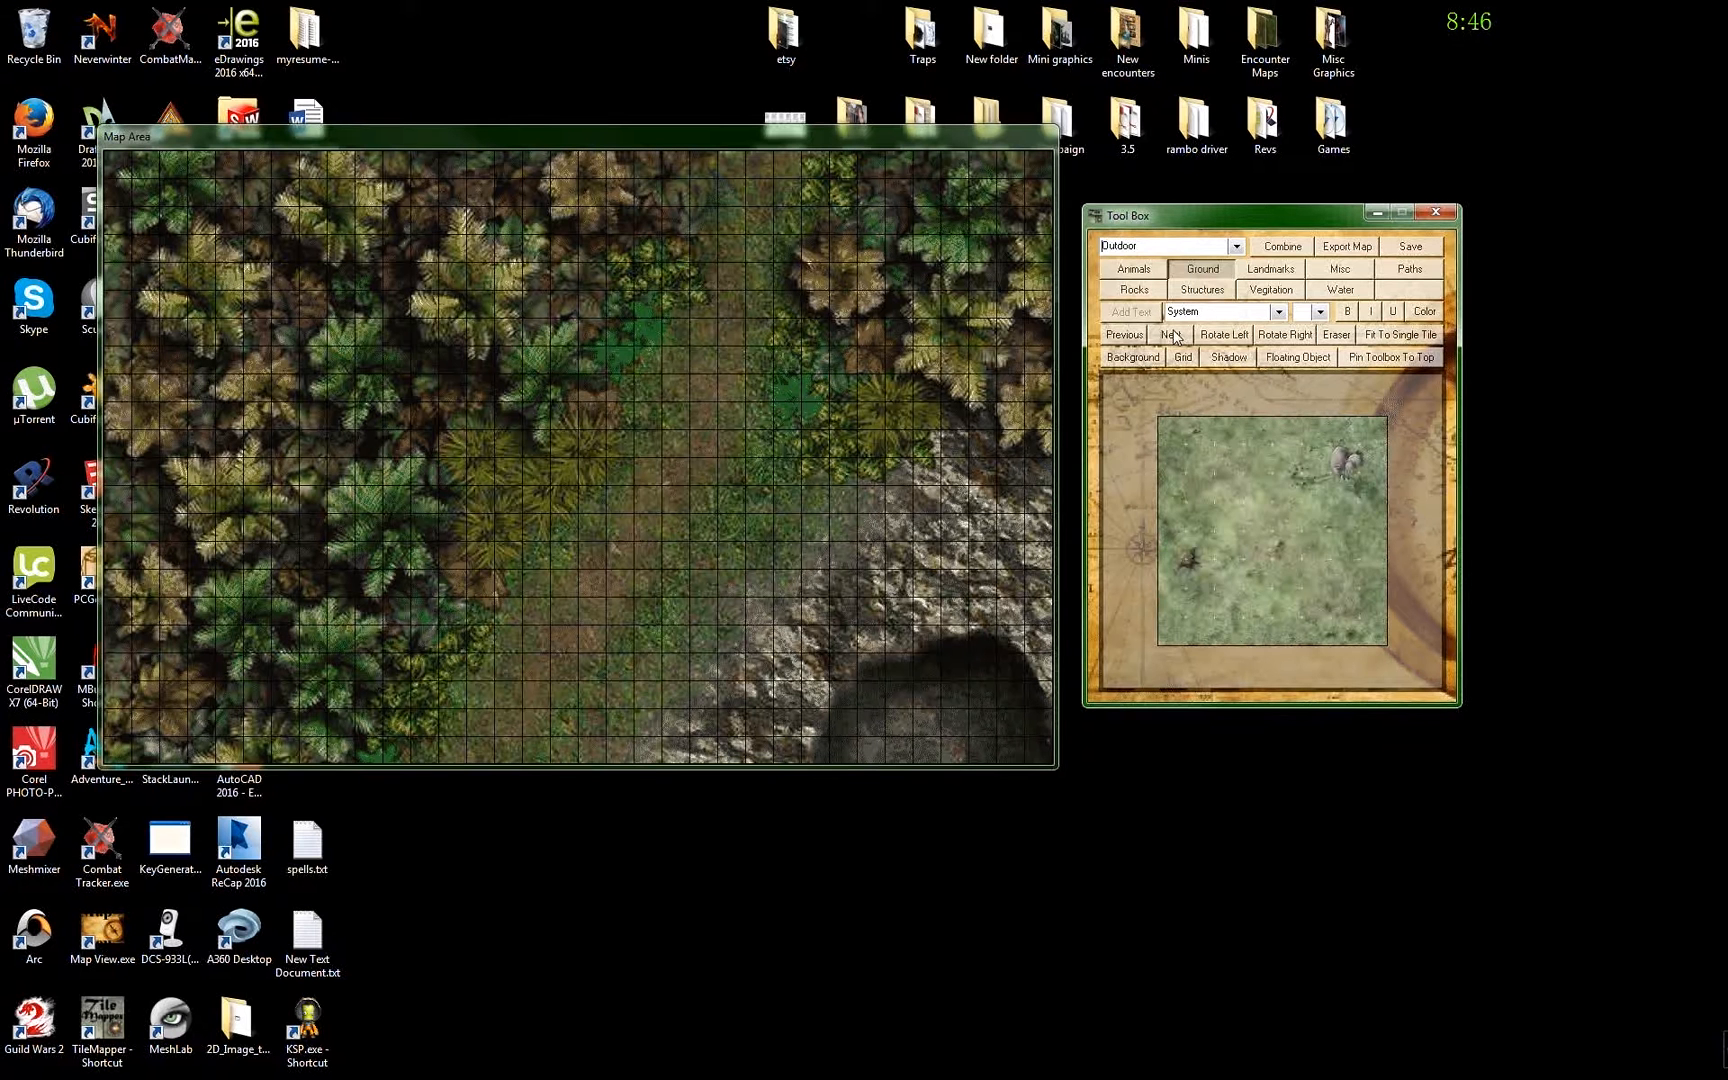
pyautogui.click(1173, 336)
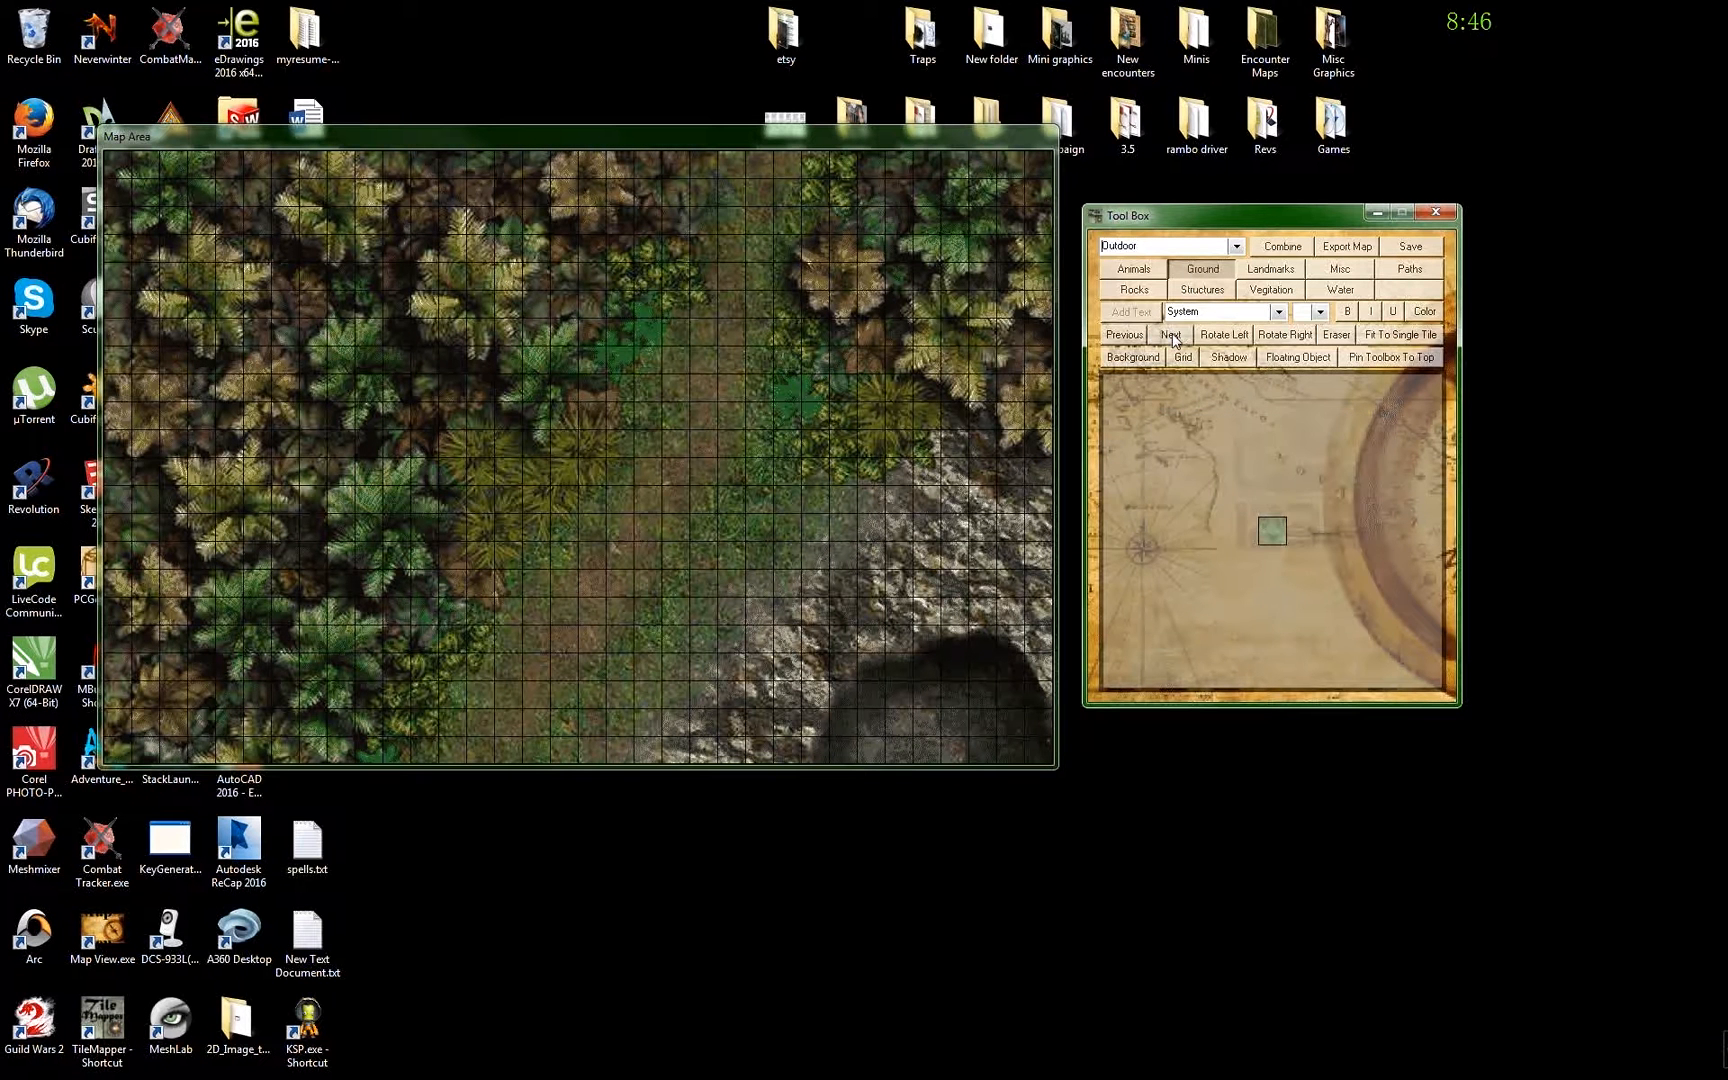
pyautogui.click(1174, 340)
pyautogui.click(1128, 358)
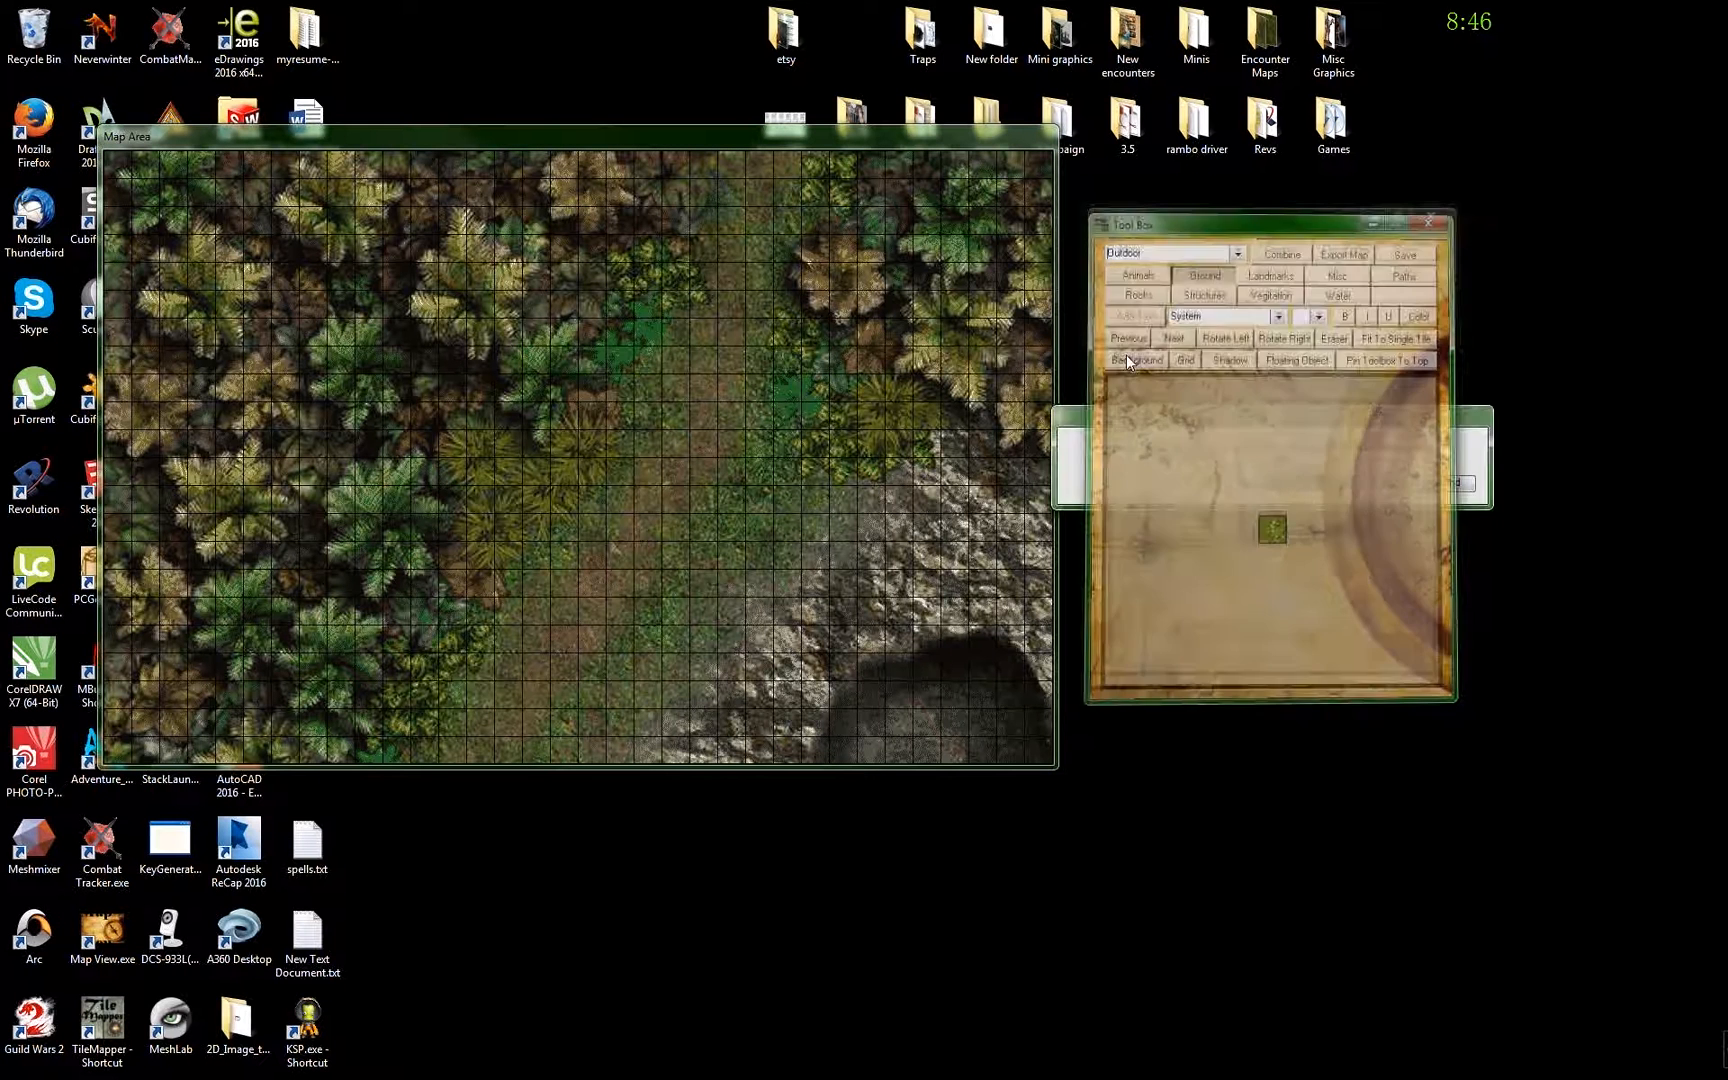
pyautogui.click(1425, 484)
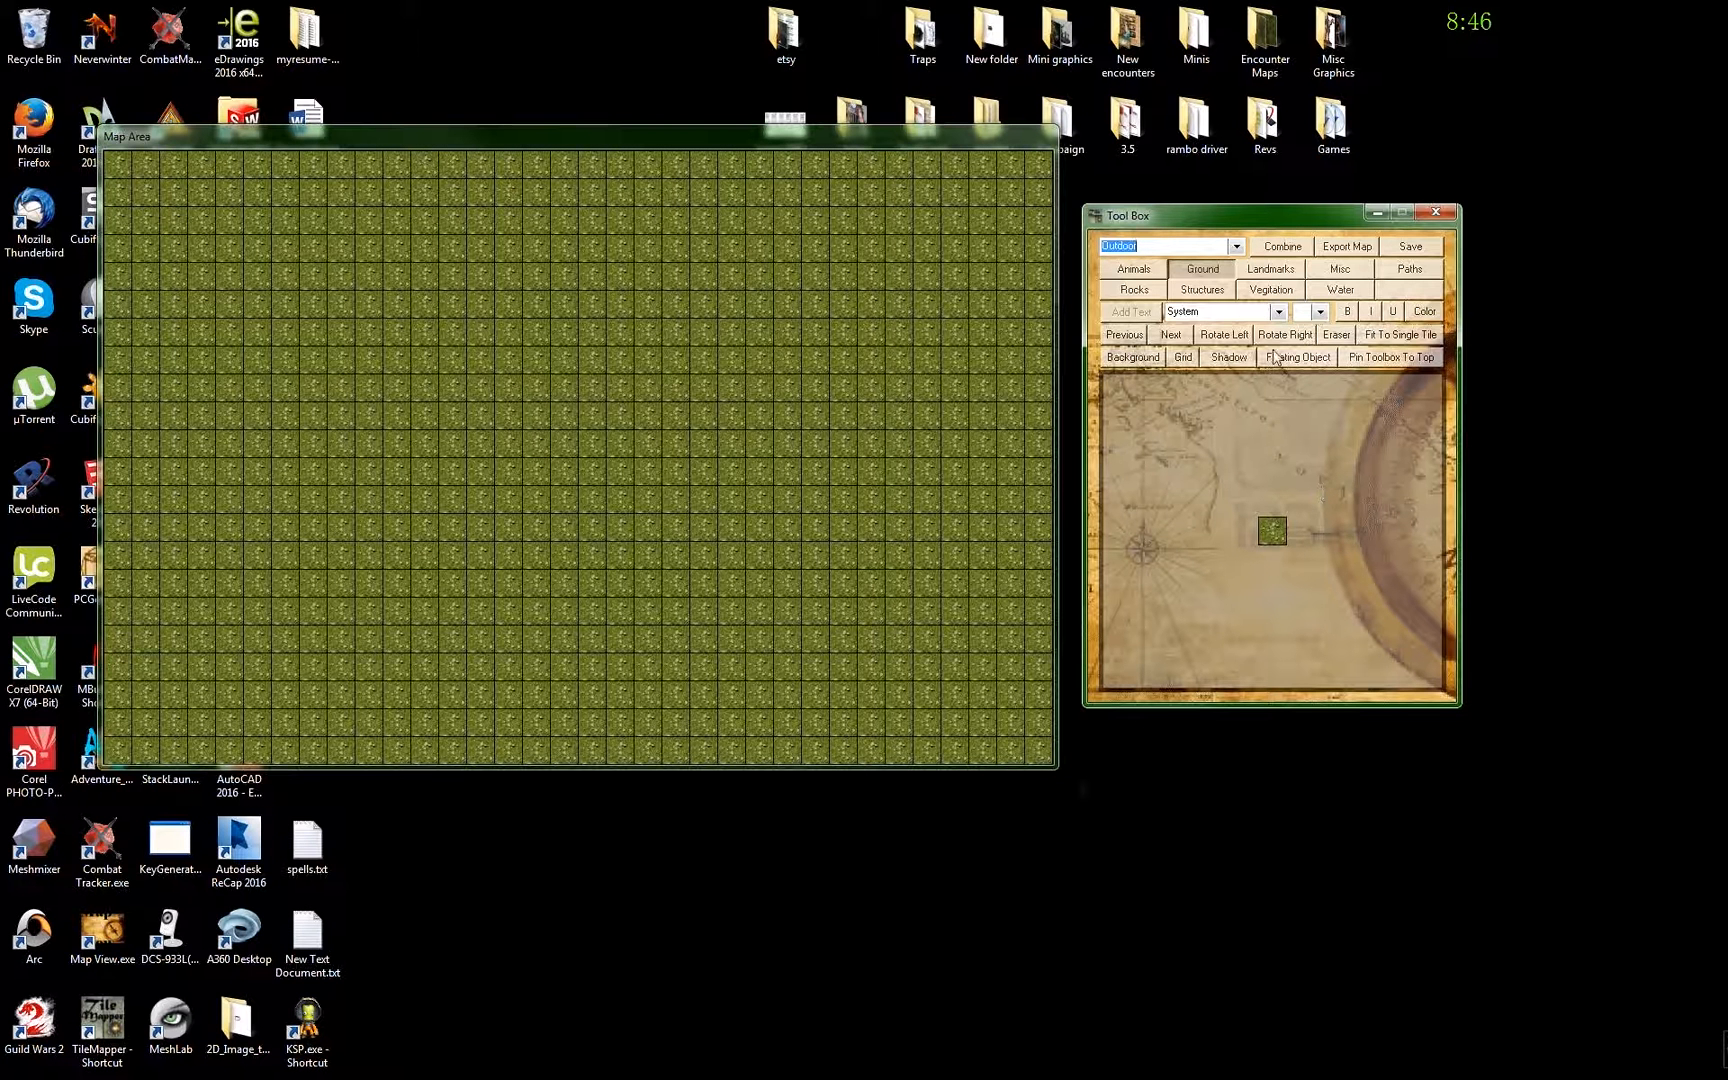
# - Lay a block of dark wood floor, 6 tiles wide and 4 high, near the map centre using the WoodBuilding Floors tiles
pyautogui.click(1237, 248)
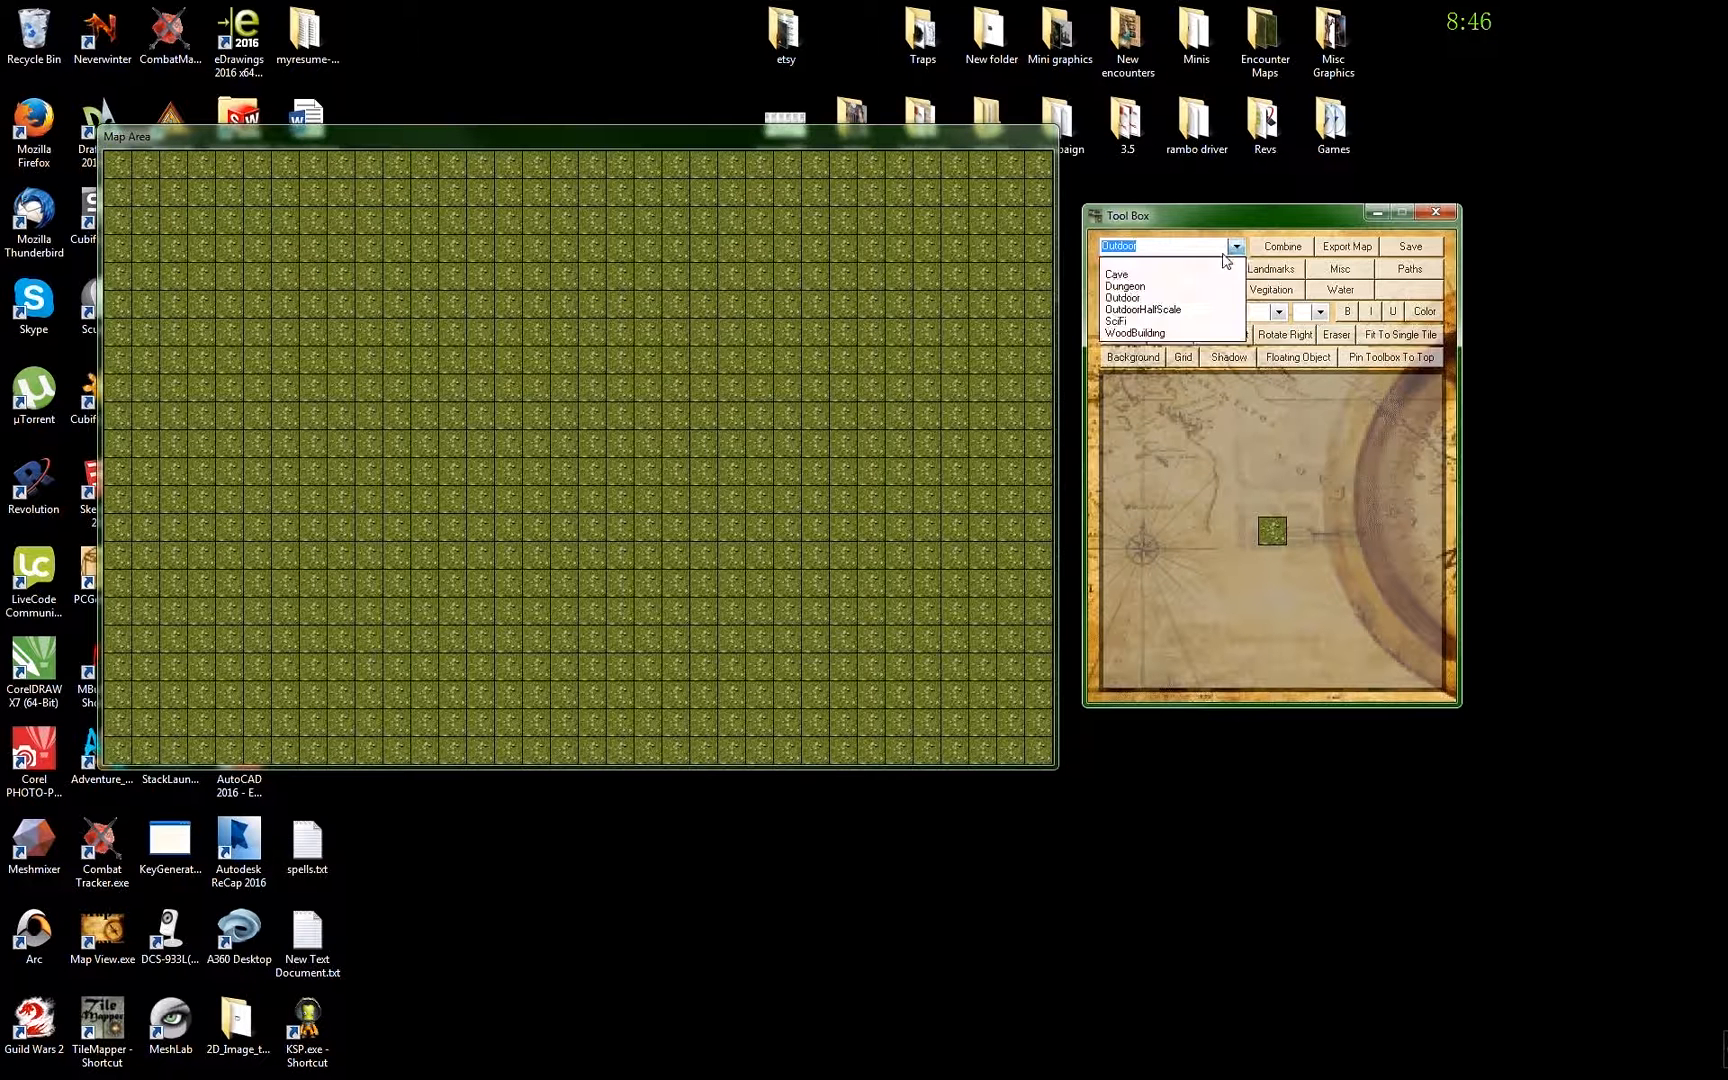
pyautogui.click(1135, 333)
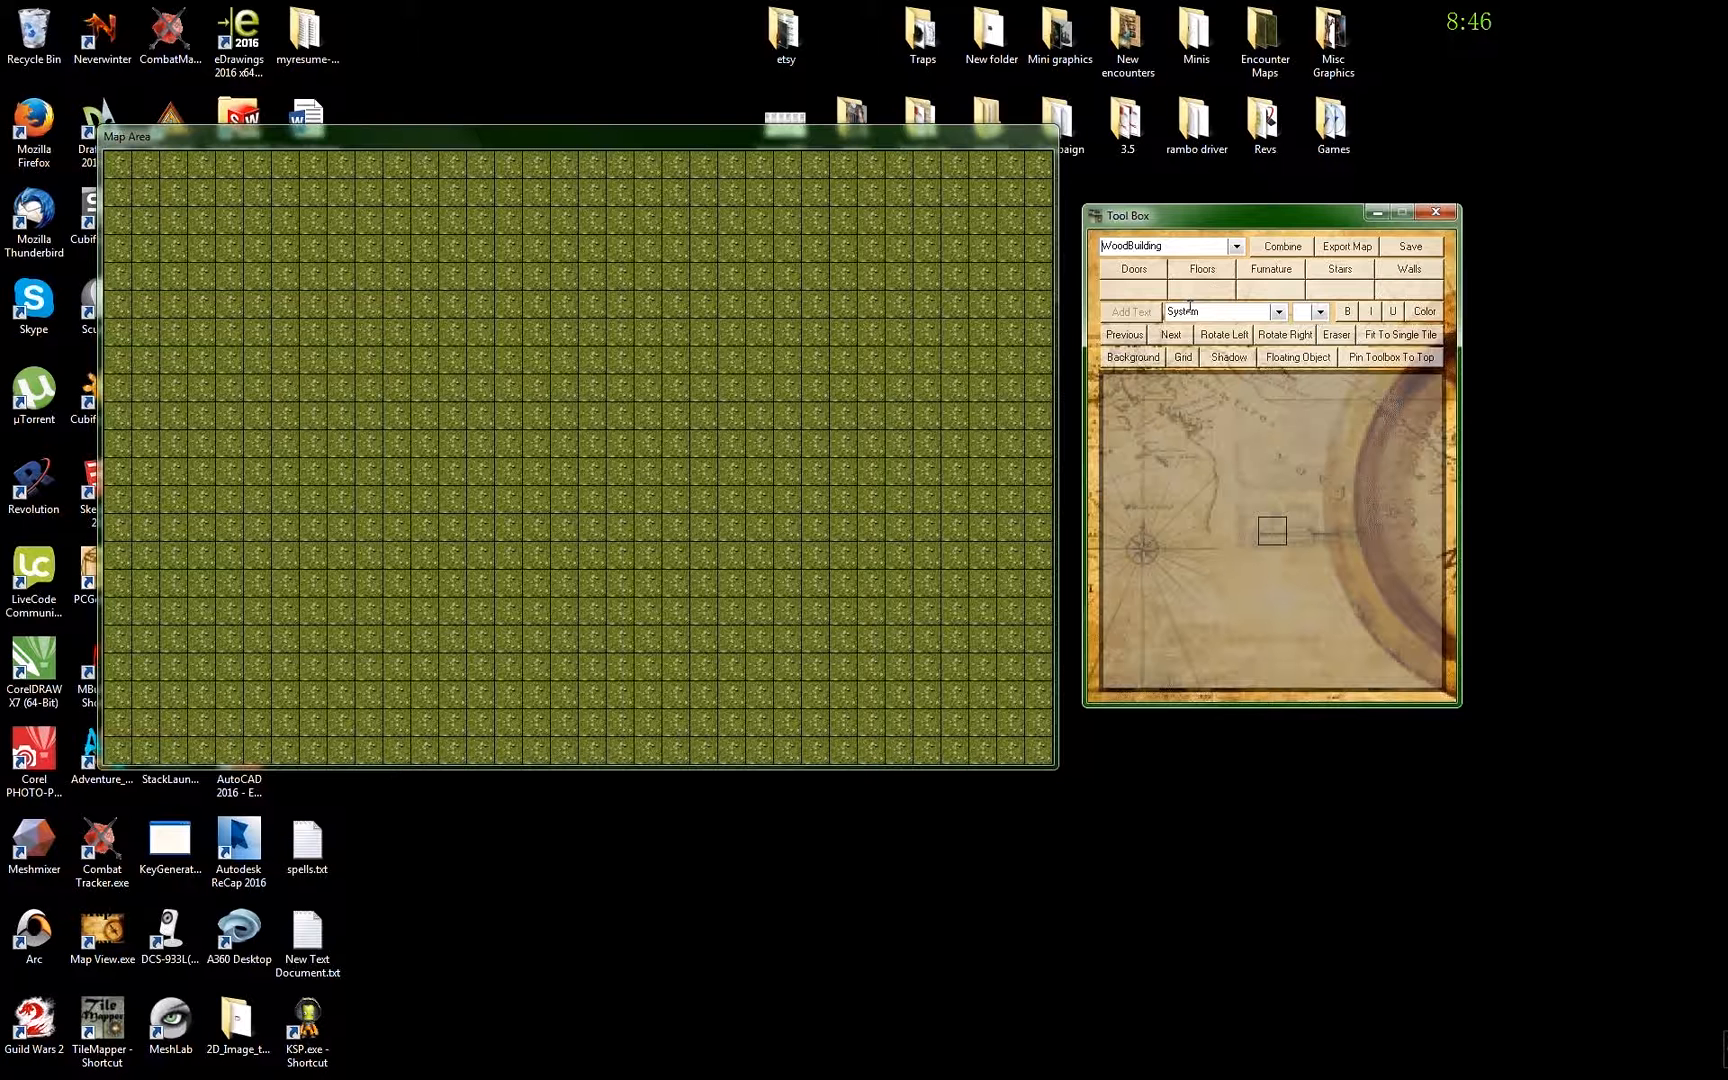
pyautogui.click(1208, 276)
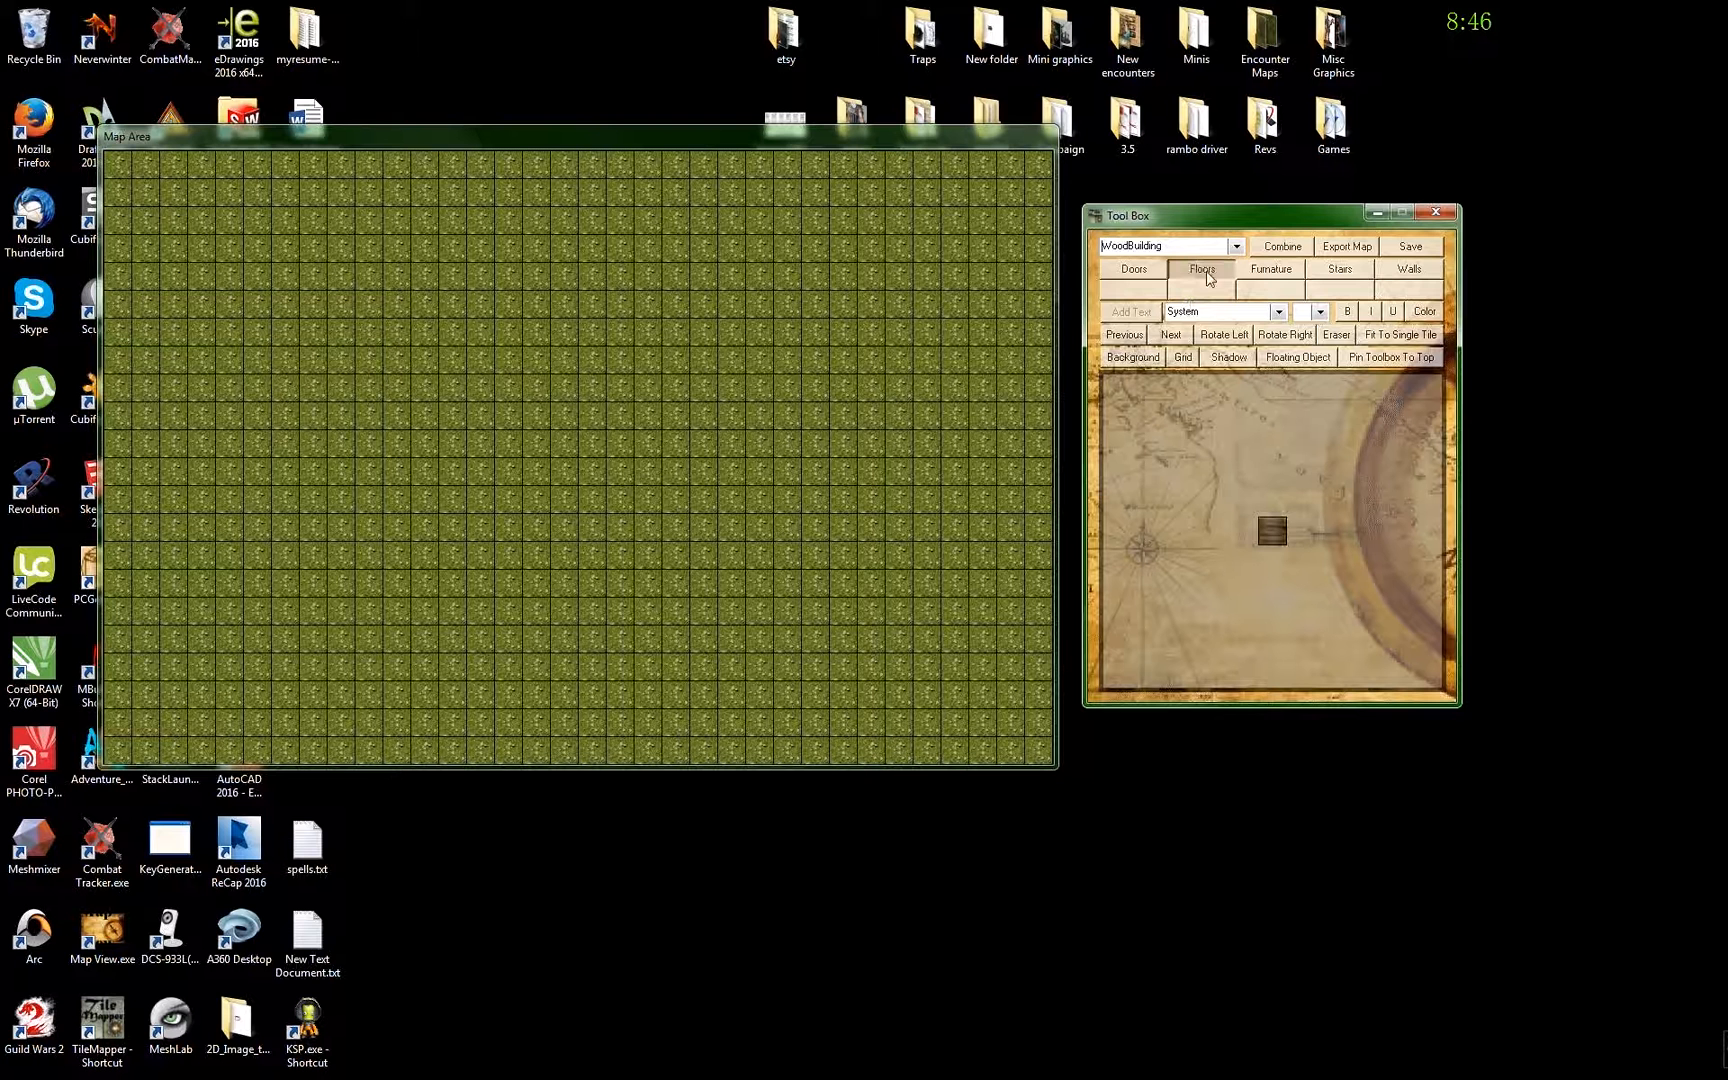
pyautogui.click(1172, 340)
pyautogui.click(1128, 337)
pyautogui.click(452, 472)
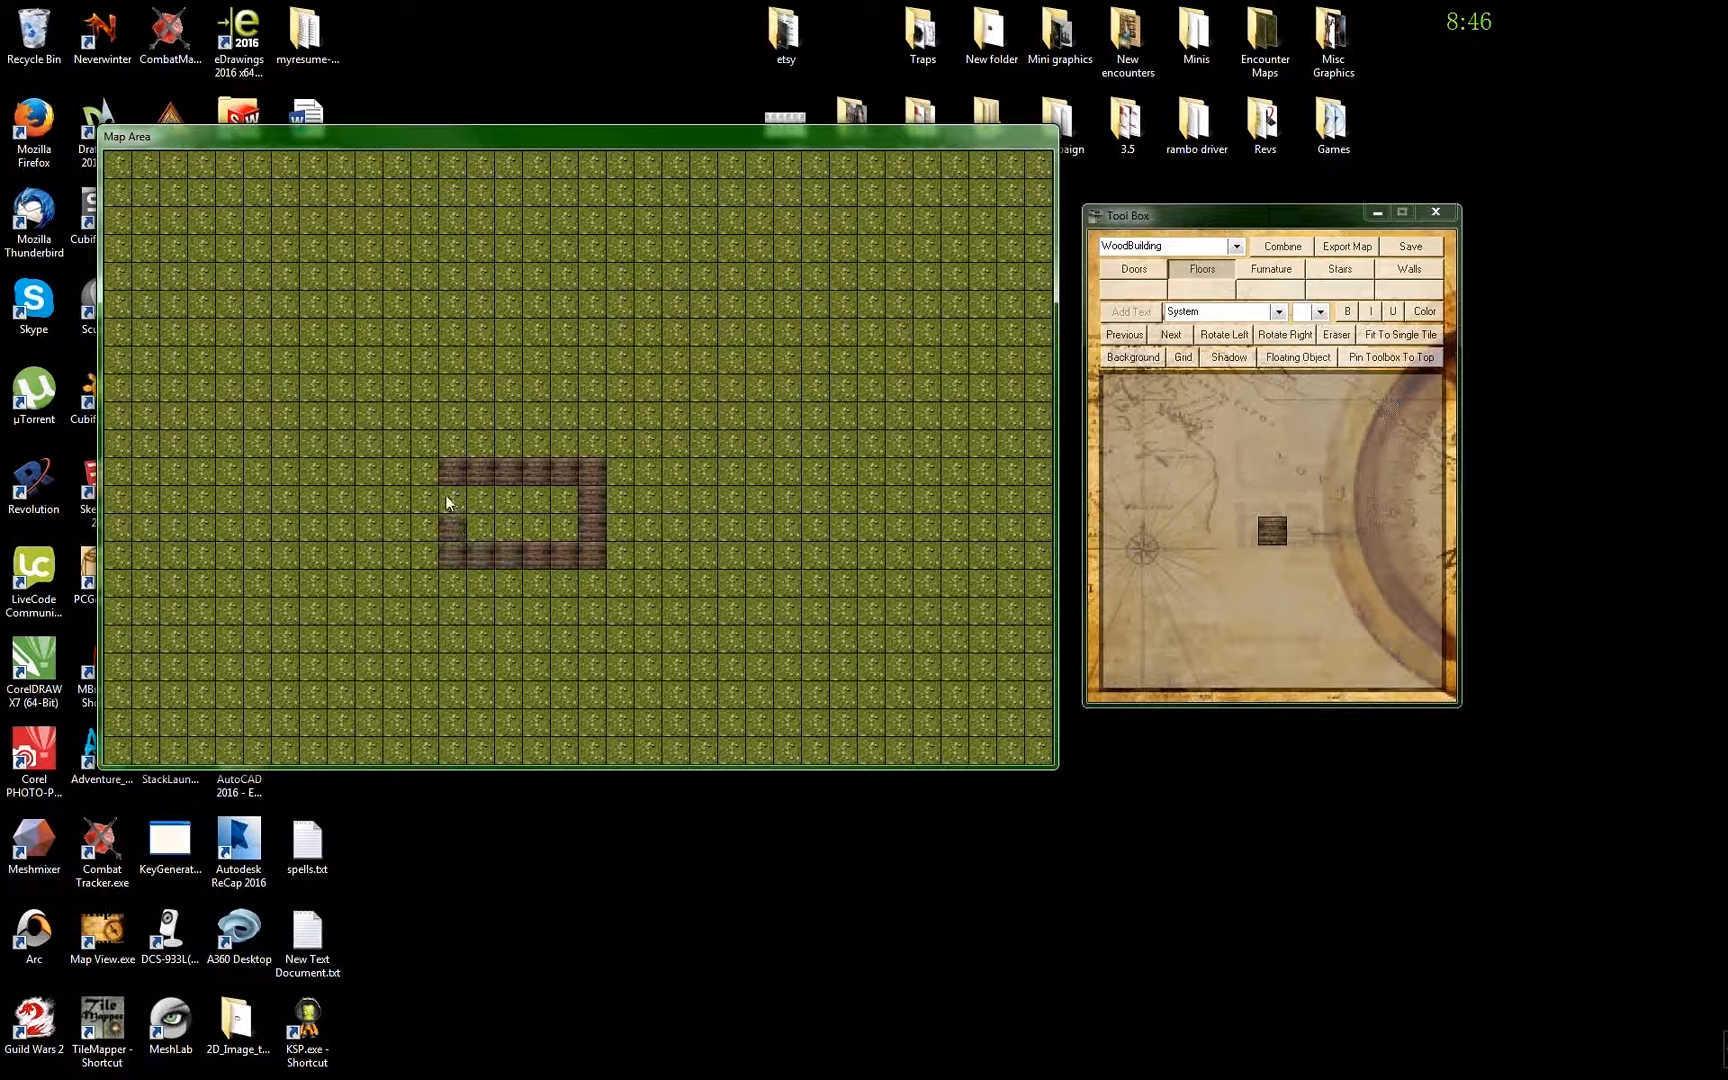
pyautogui.click(566, 501)
pyautogui.click(563, 529)
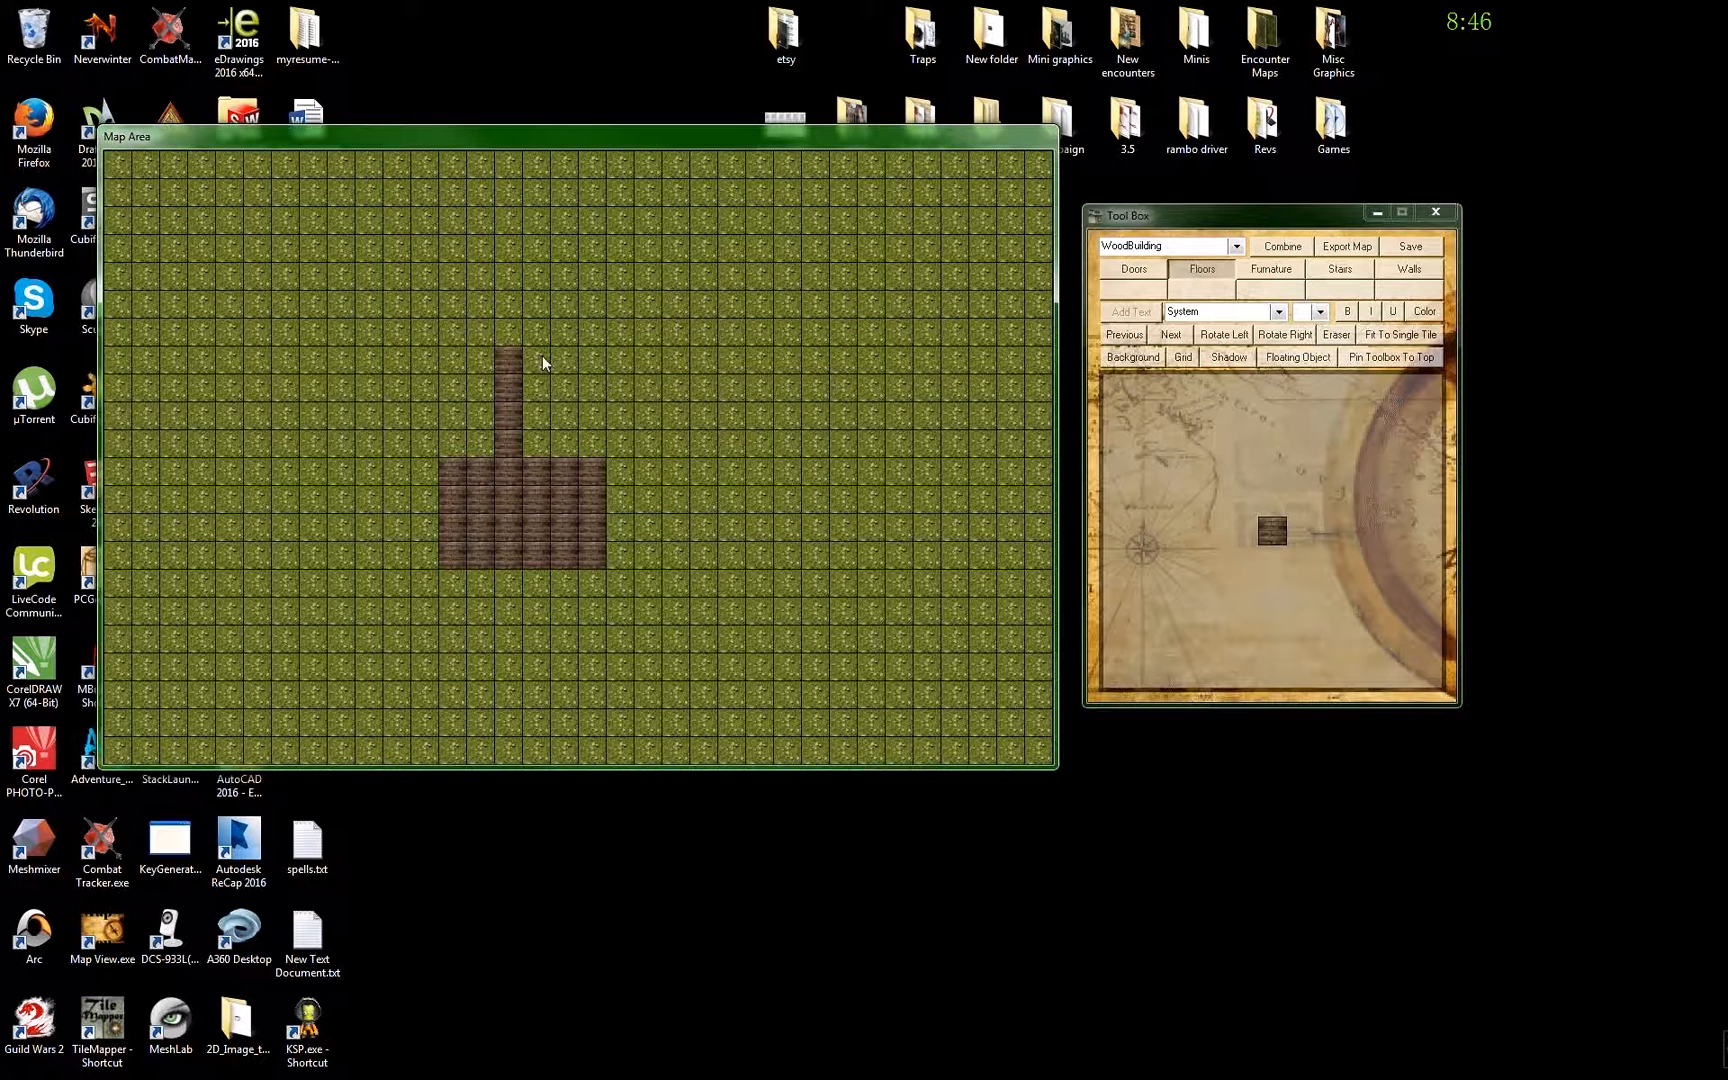
# - Add a 7-by-4 wood floor block above the first, shifted right, and widen the lower block by one column on its left
pyautogui.click(676, 360)
pyautogui.click(678, 390)
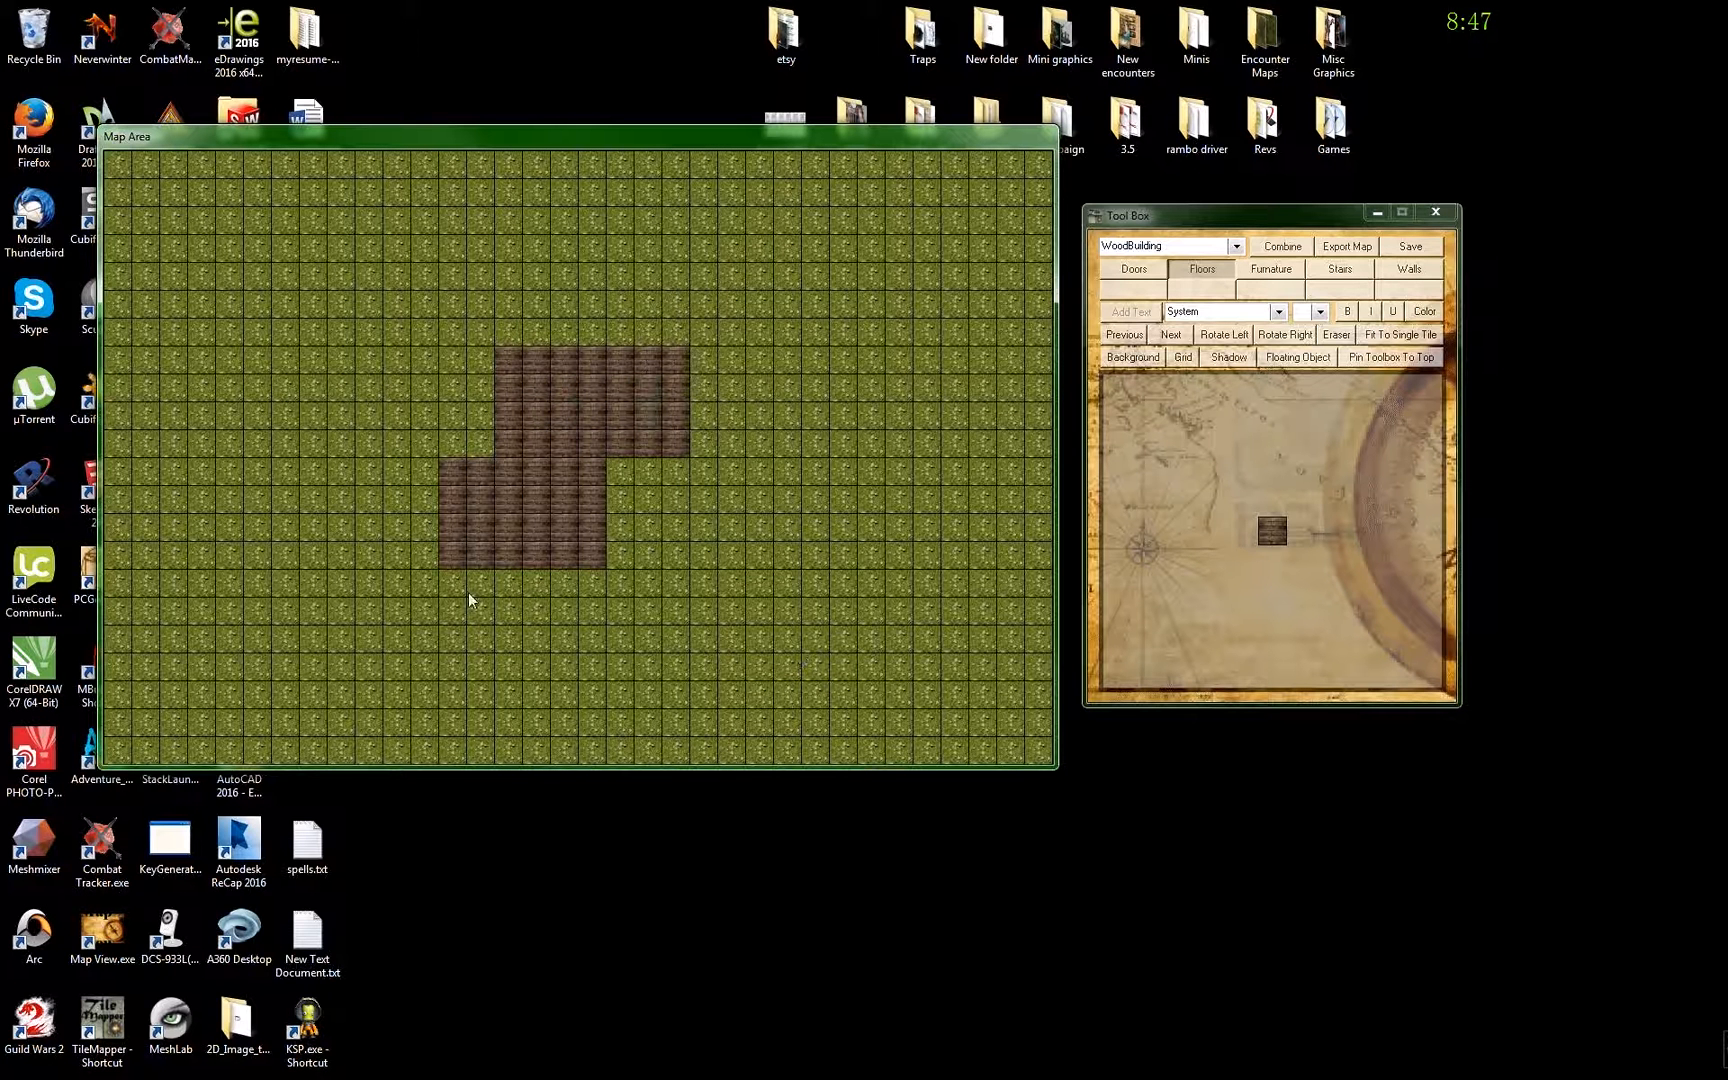
pyautogui.moveTo(425, 481); pyautogui.dragTo(428, 556)
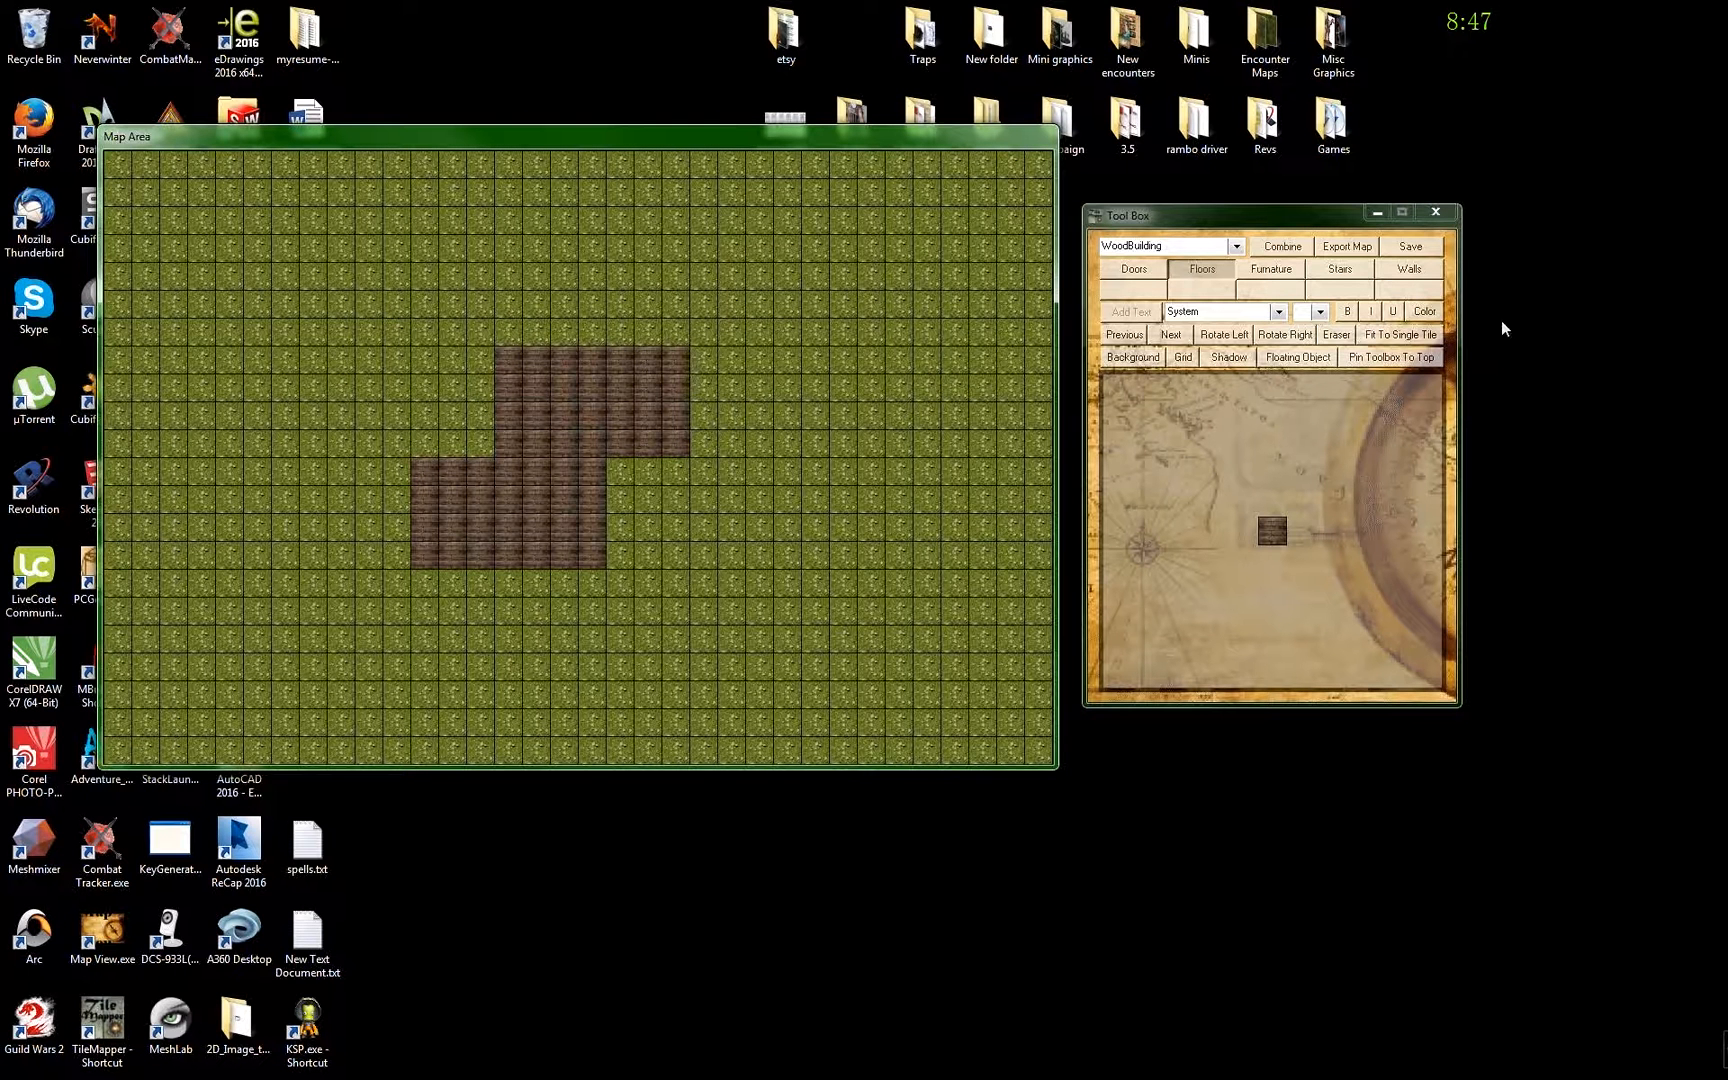
# - Place wall tiles along the left edges of both floor blocks and a bottom-left corner wall on the lower block
pyautogui.click(1420, 268)
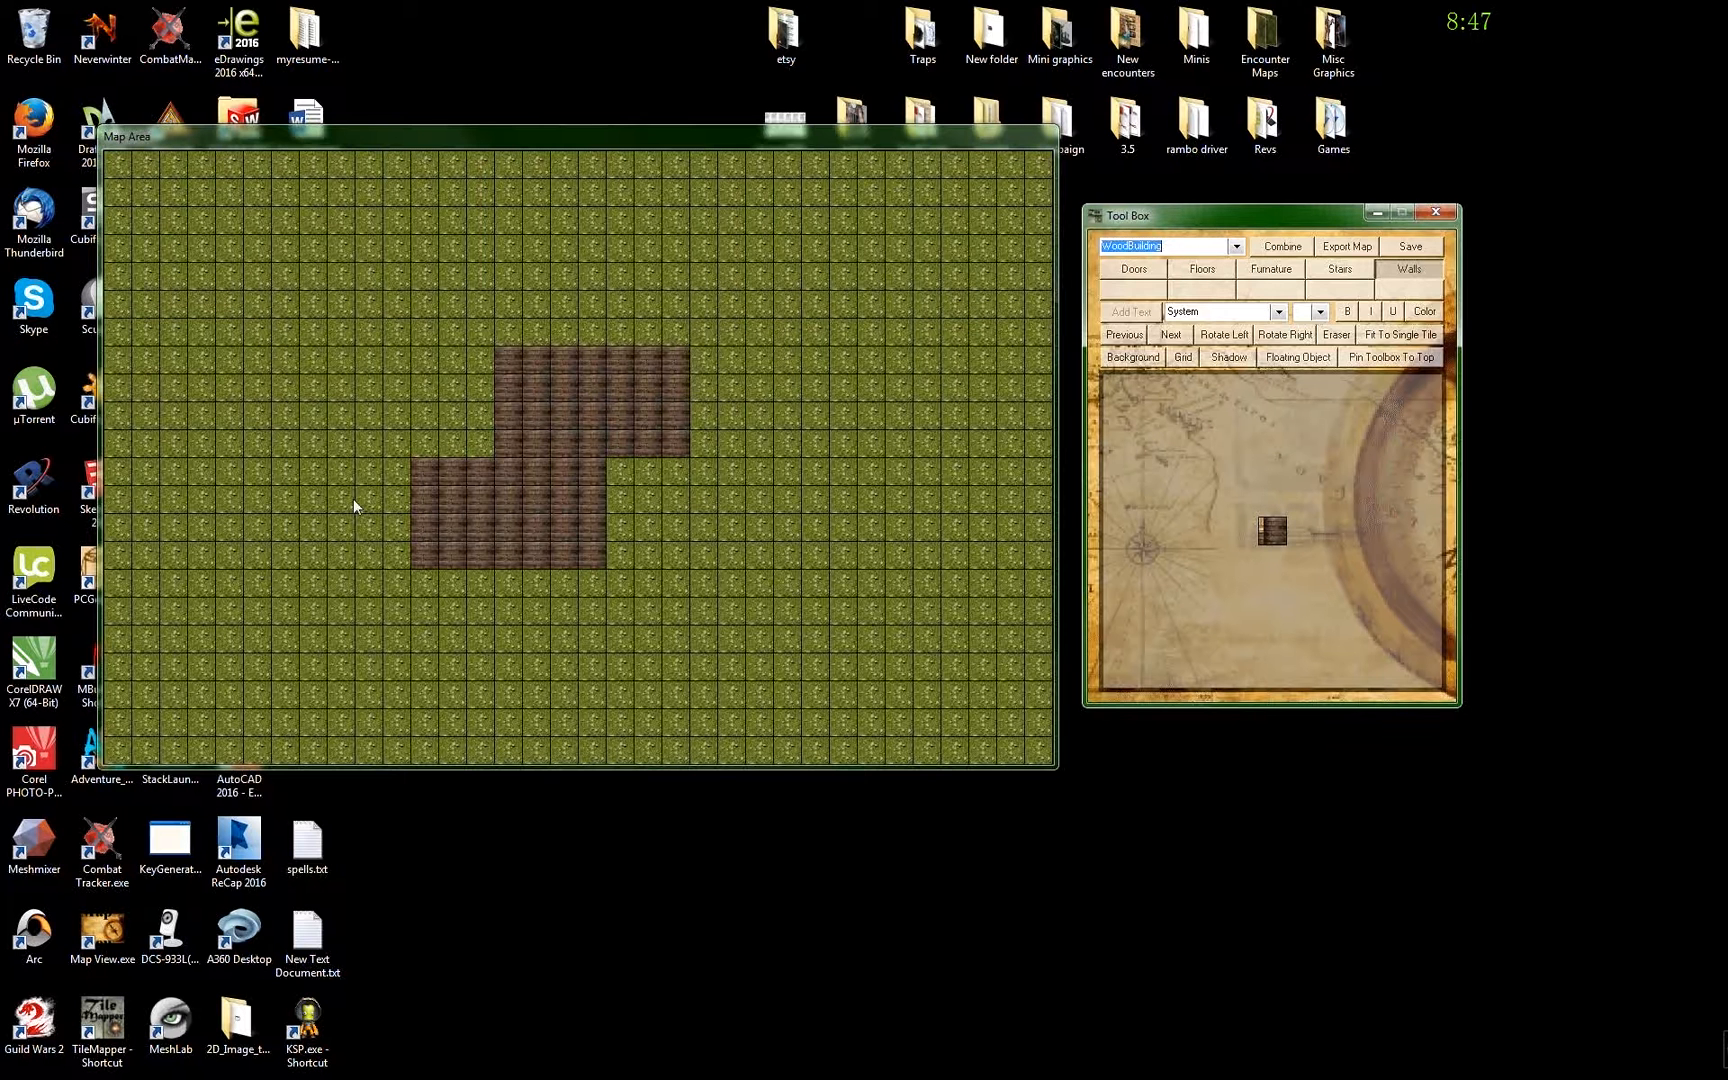
pyautogui.click(423, 486)
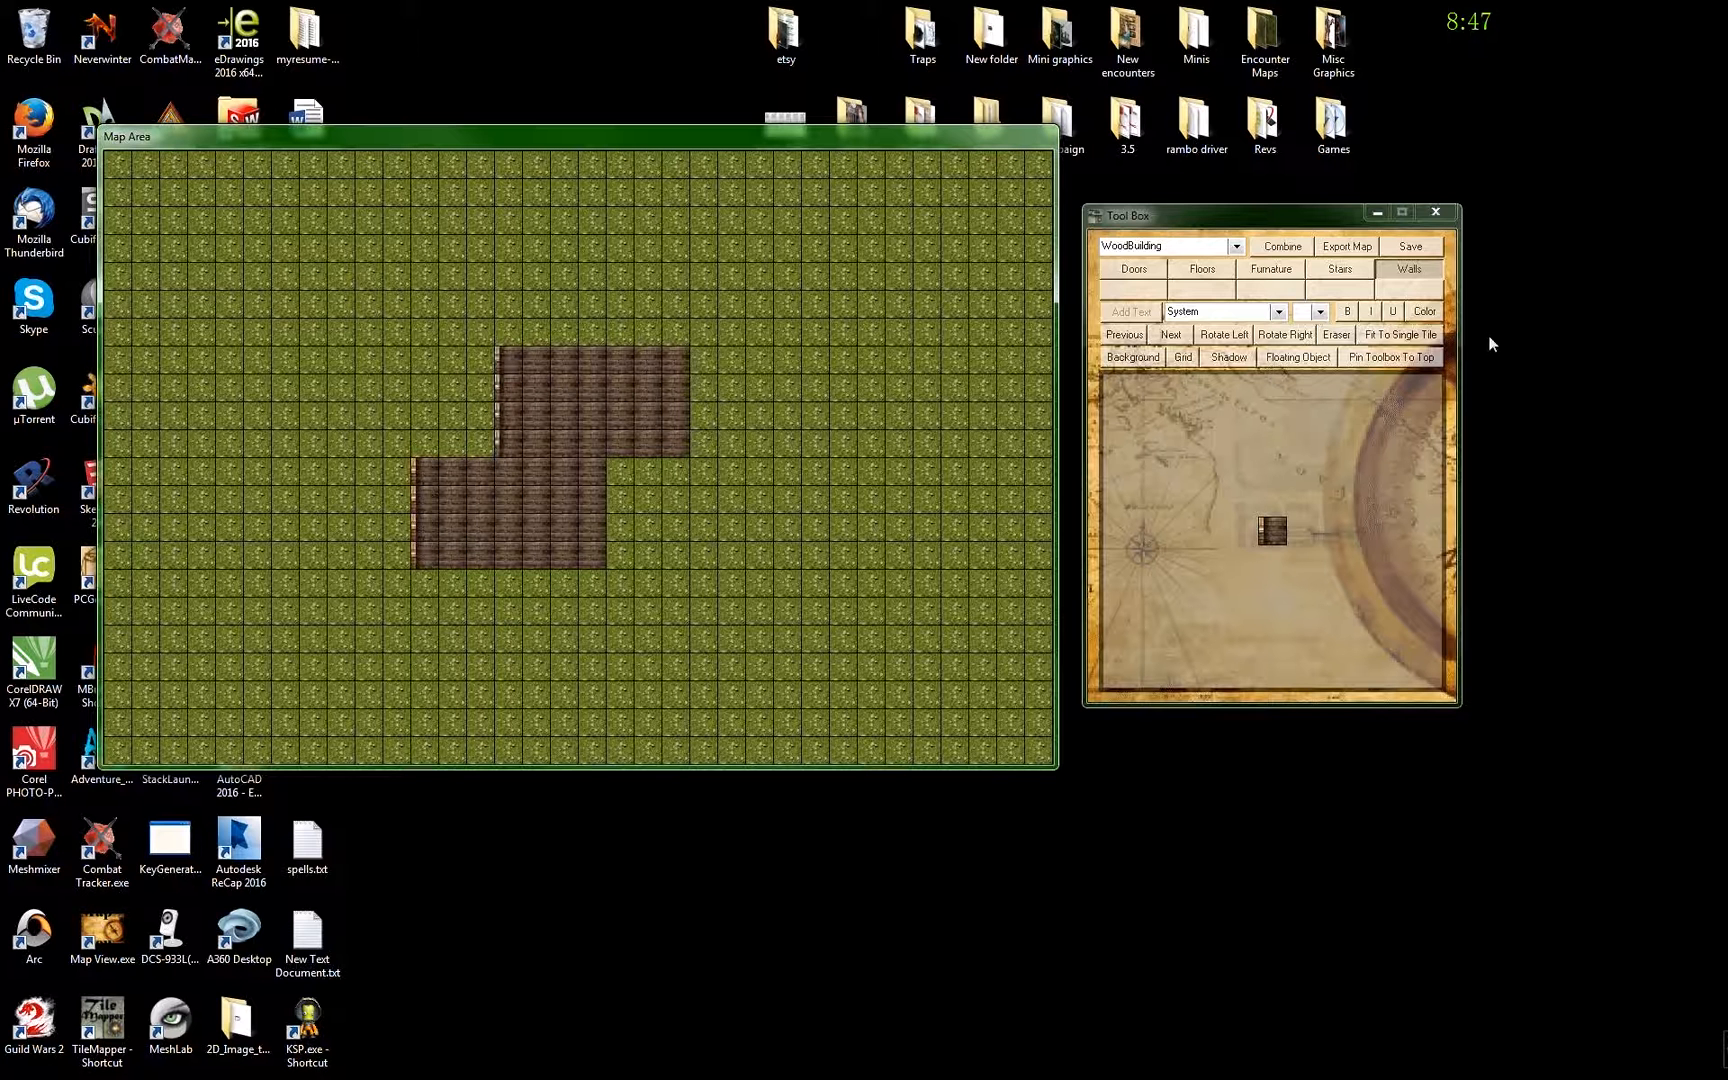
pyautogui.click(1172, 335)
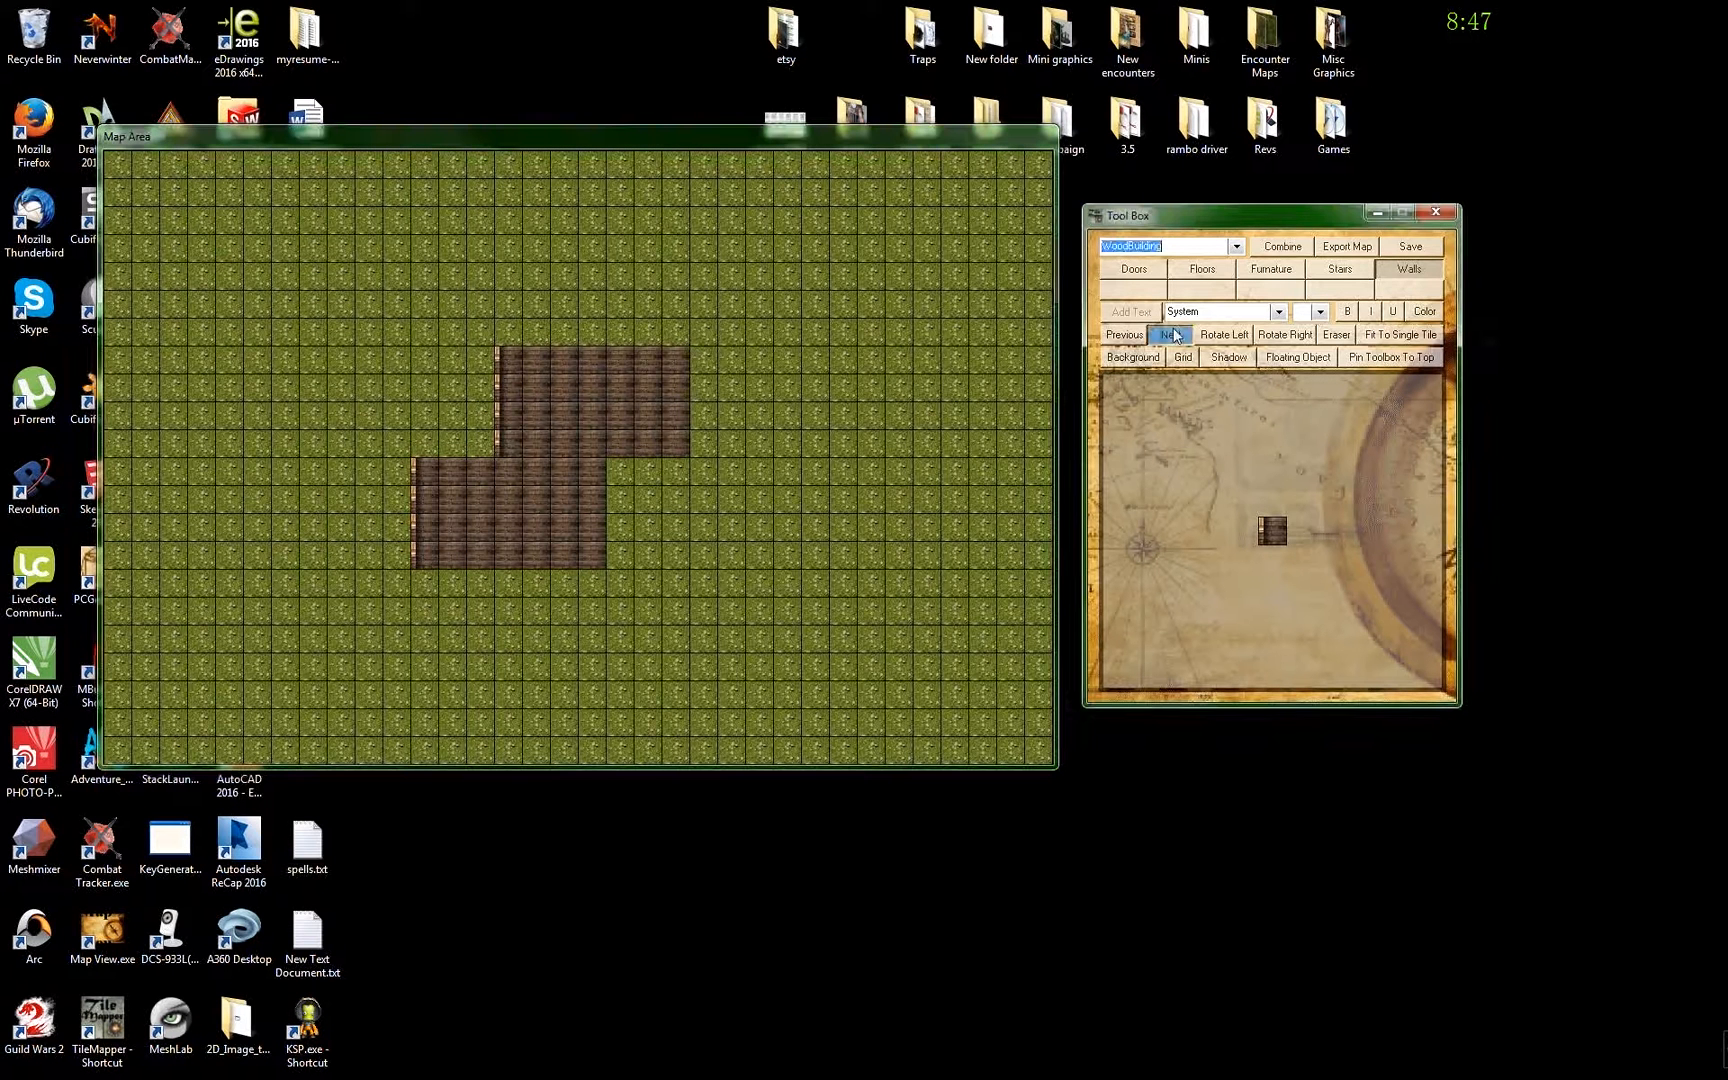
pyautogui.click(427, 556)
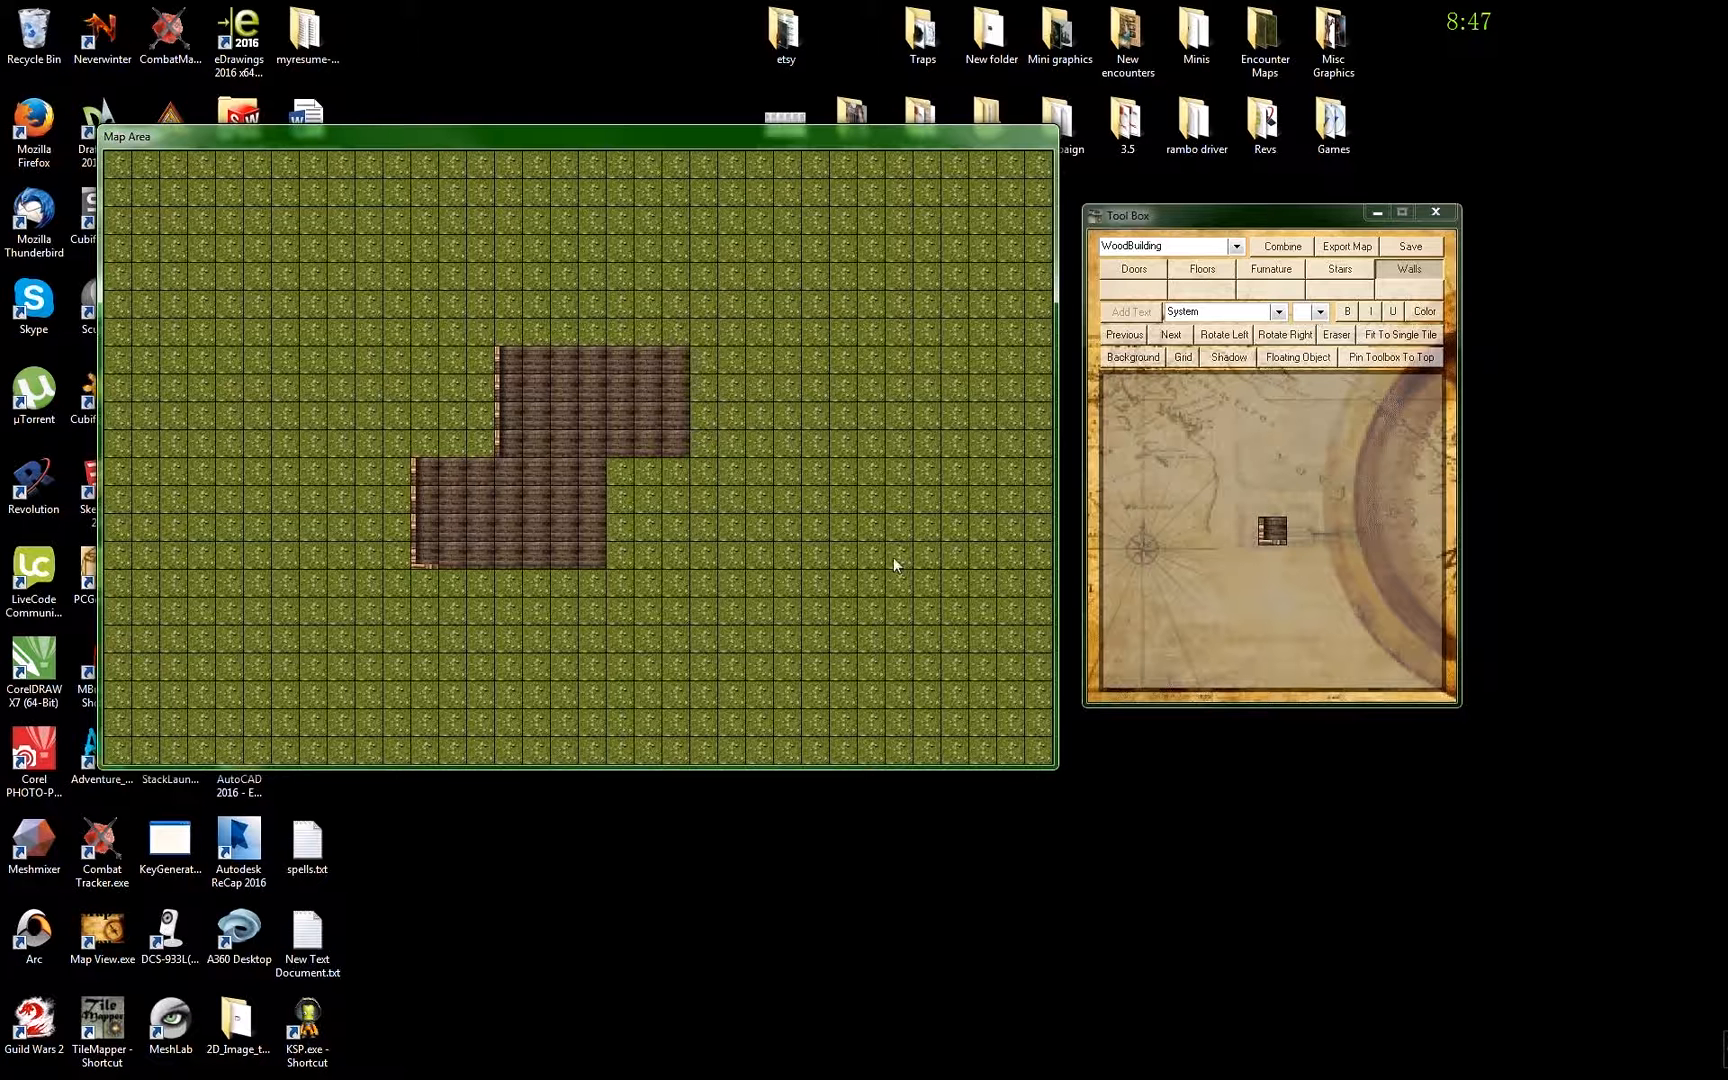
# - Wall the exposed bottom edges of both floor blocks and place a bottom-right corner wall on each
pyautogui.click(1175, 338)
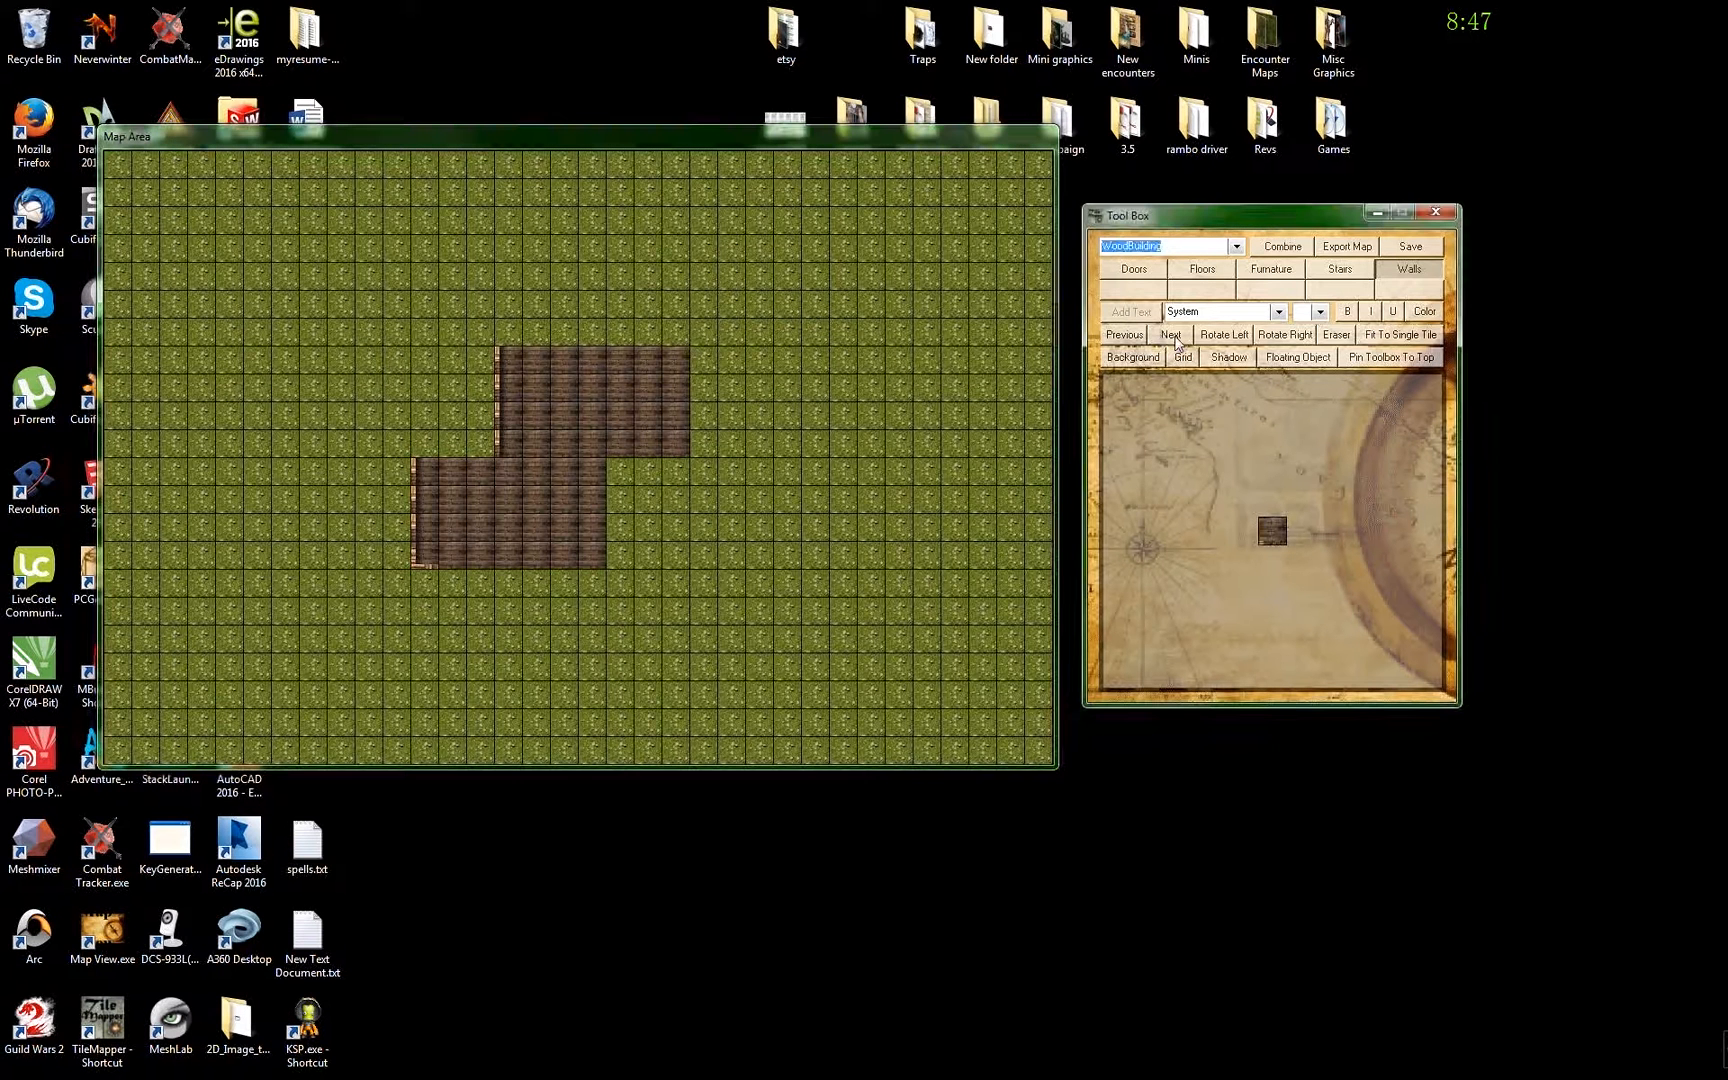
pyautogui.click(1176, 340)
pyautogui.click(478, 562)
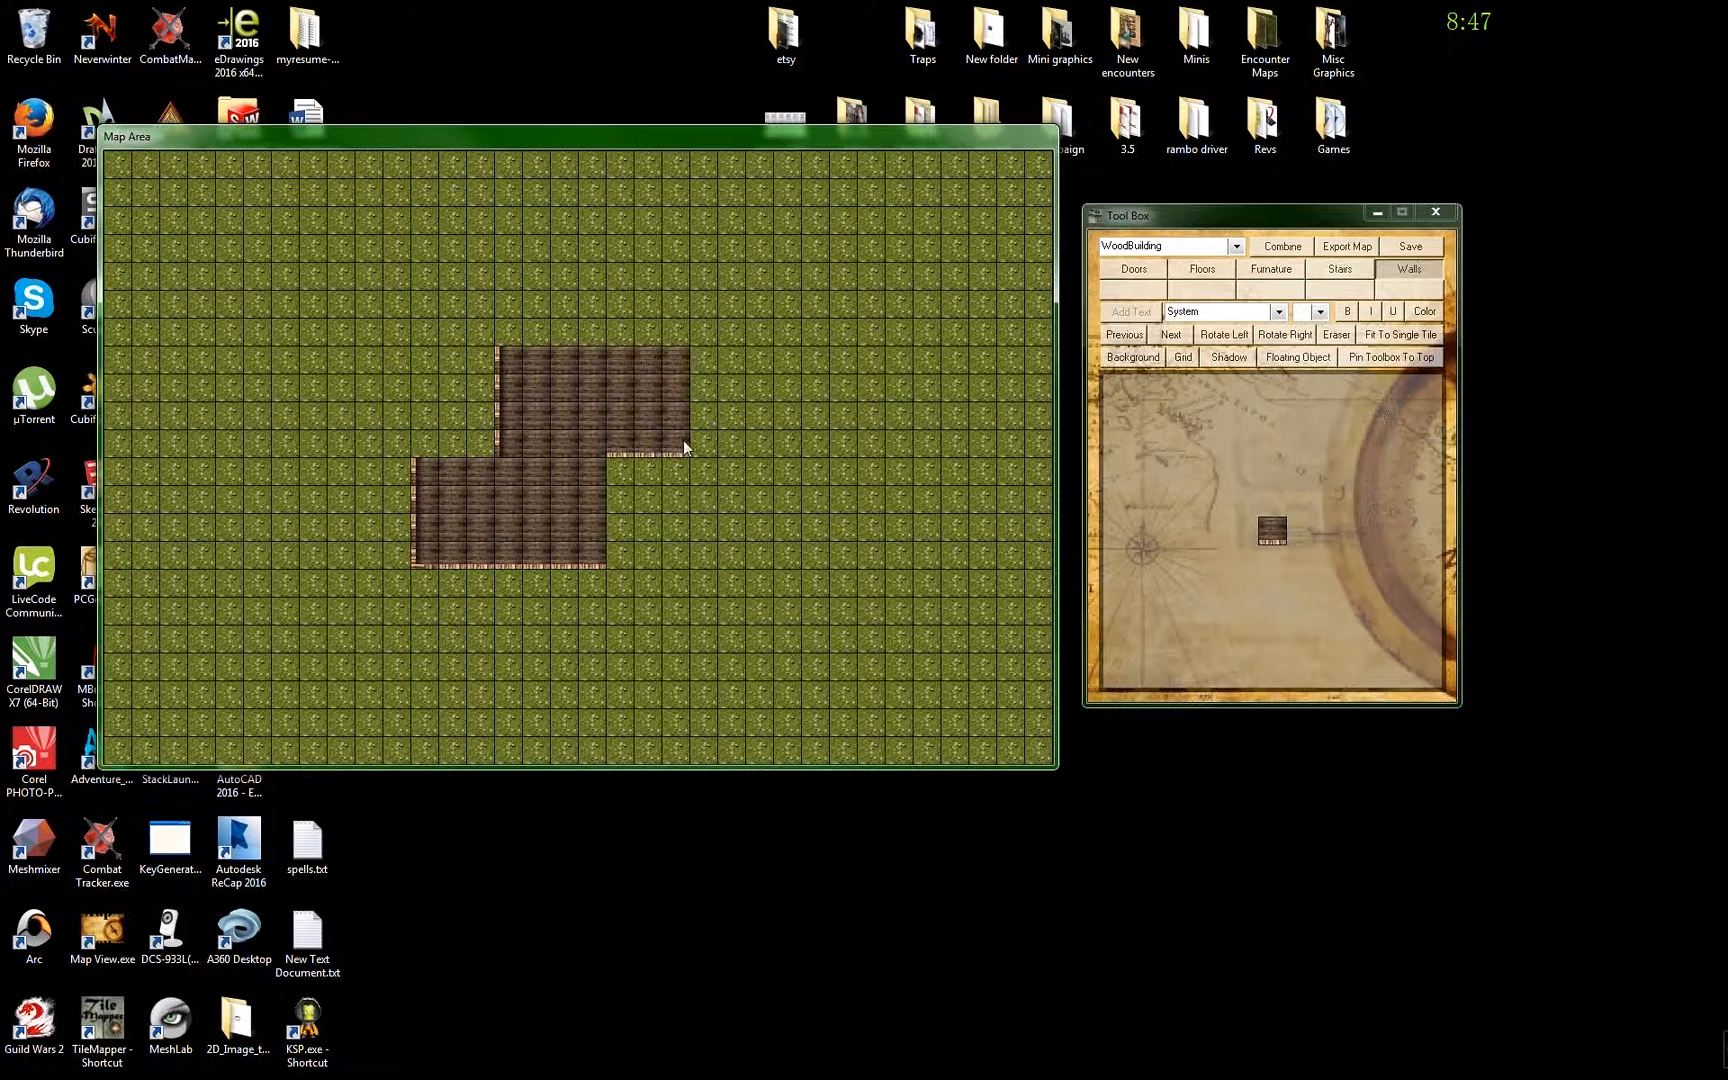
pyautogui.click(1394, 362)
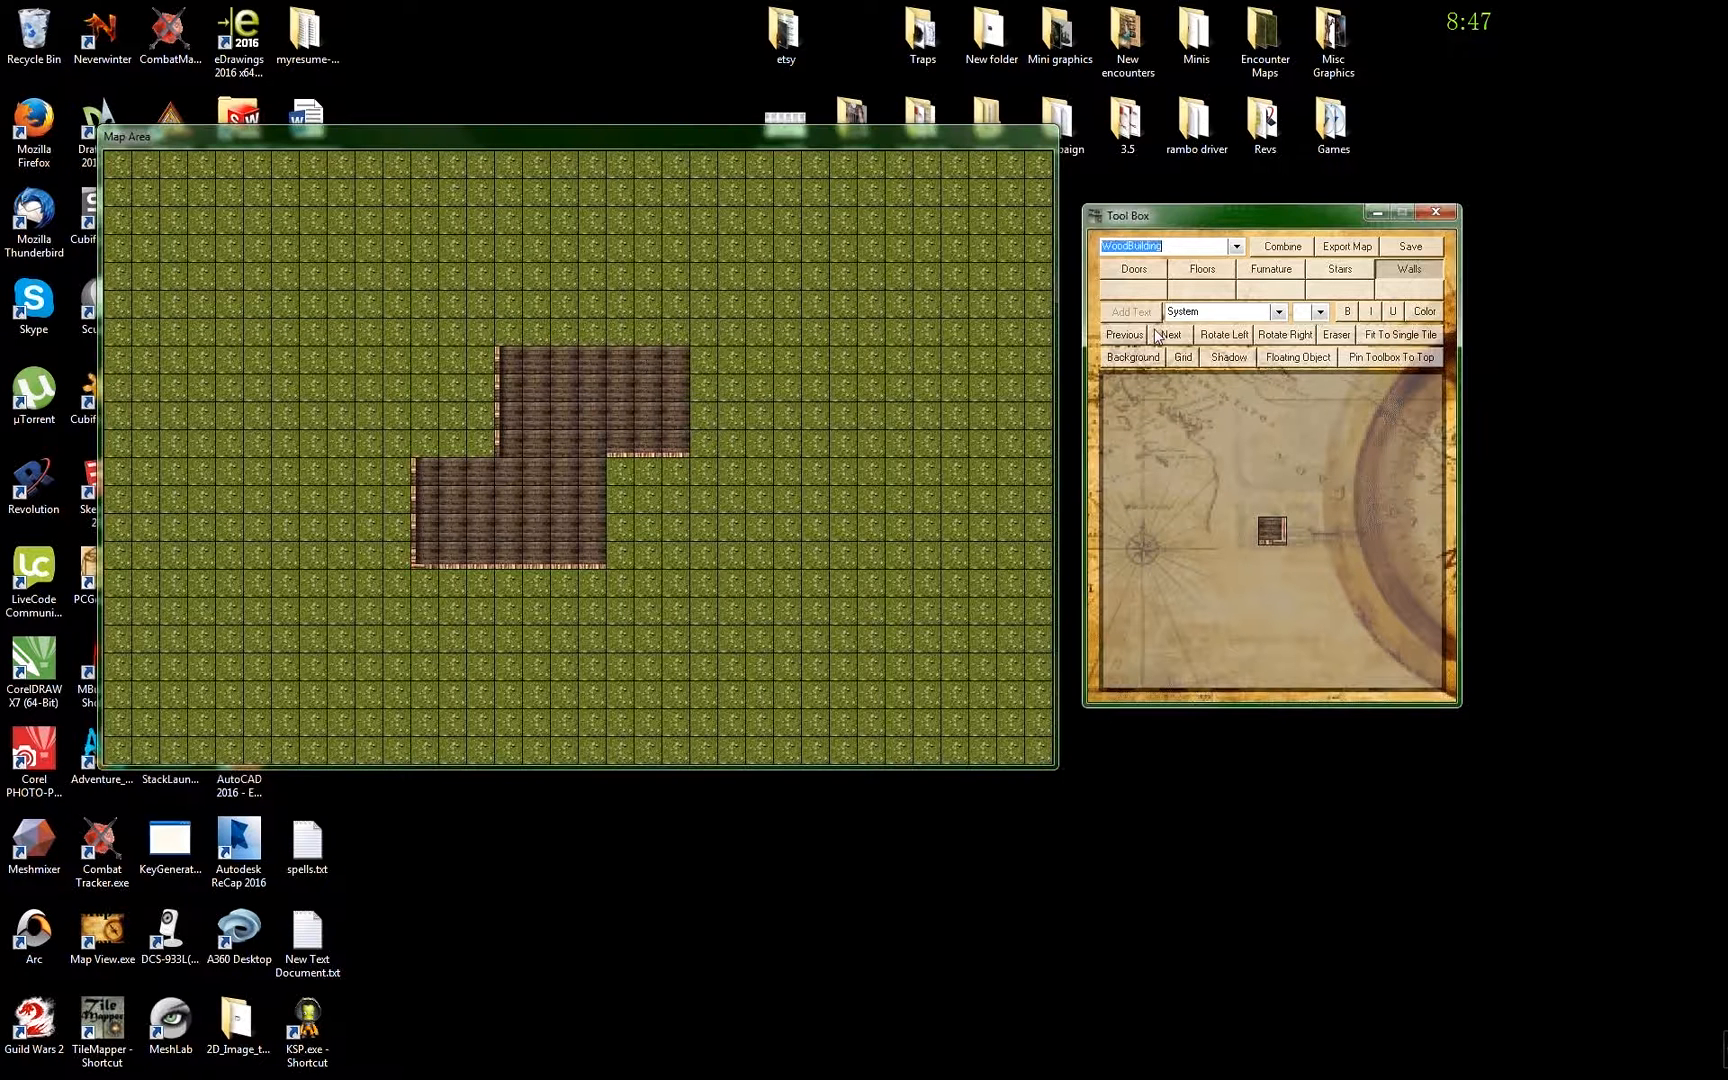
pyautogui.click(590, 555)
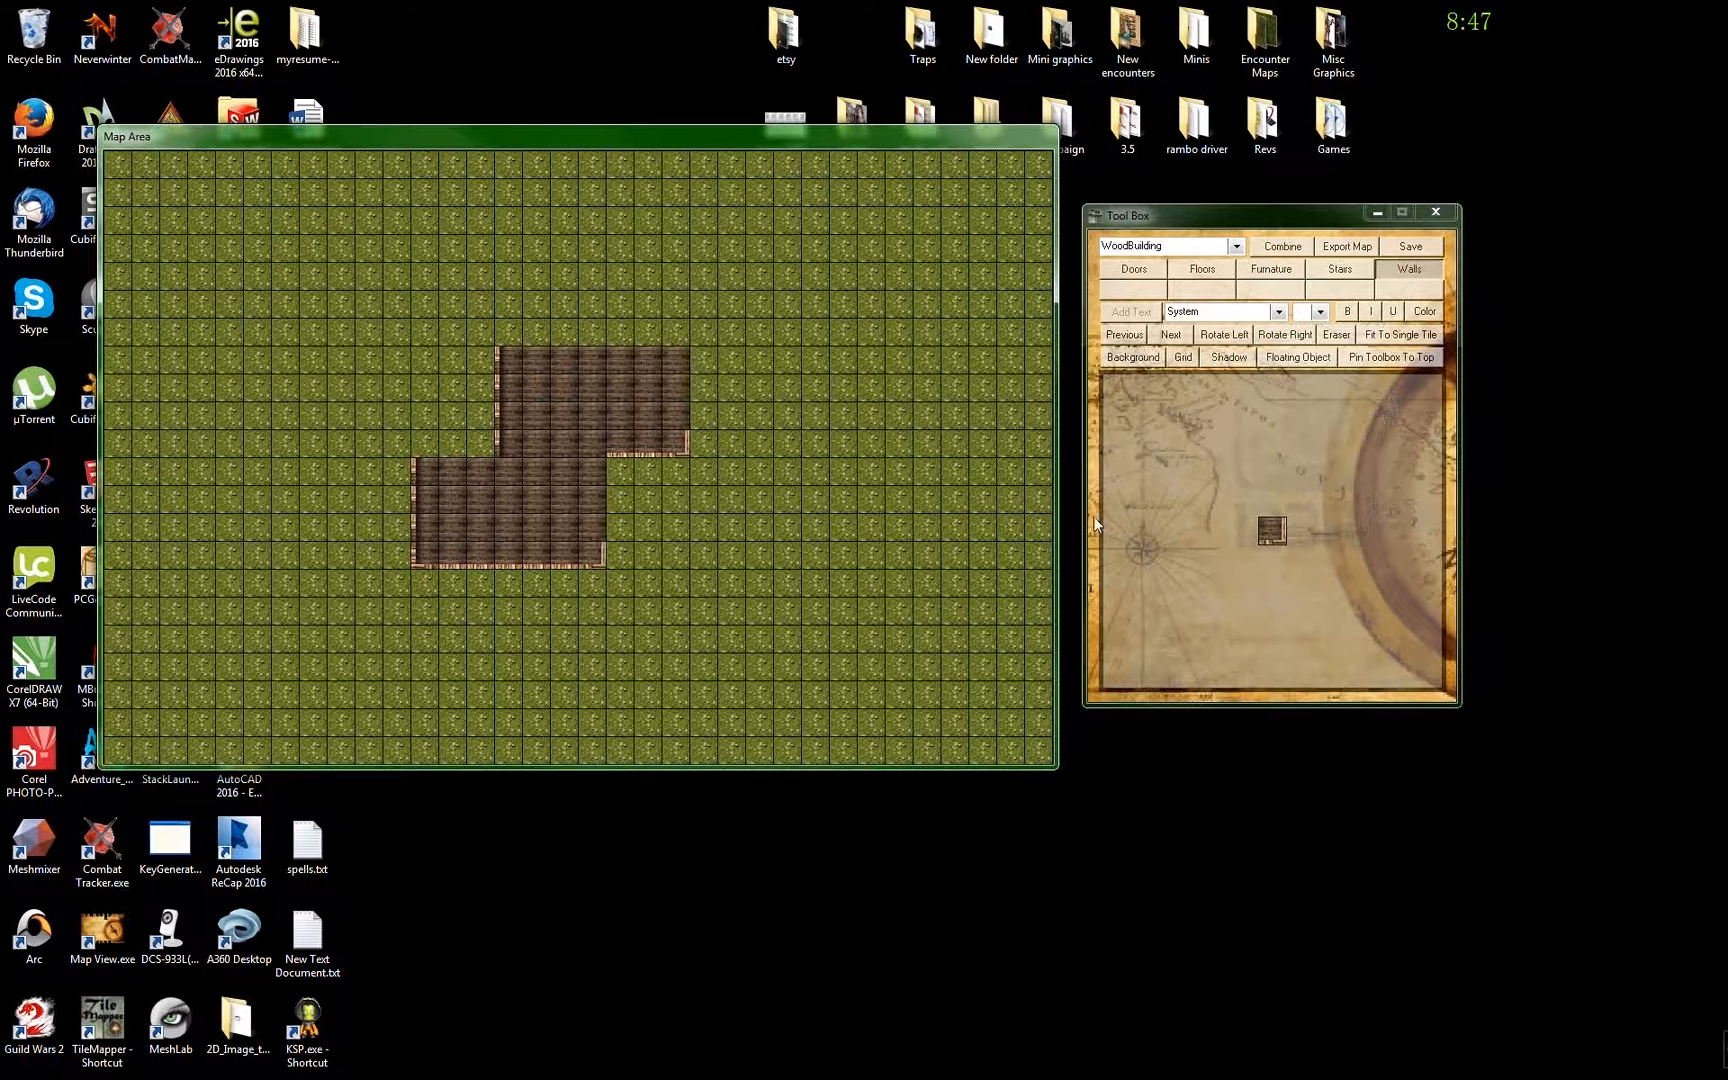
# - Place right-side wall tiles up the right edges of the upper and lower floor blocks
pyautogui.click(1172, 336)
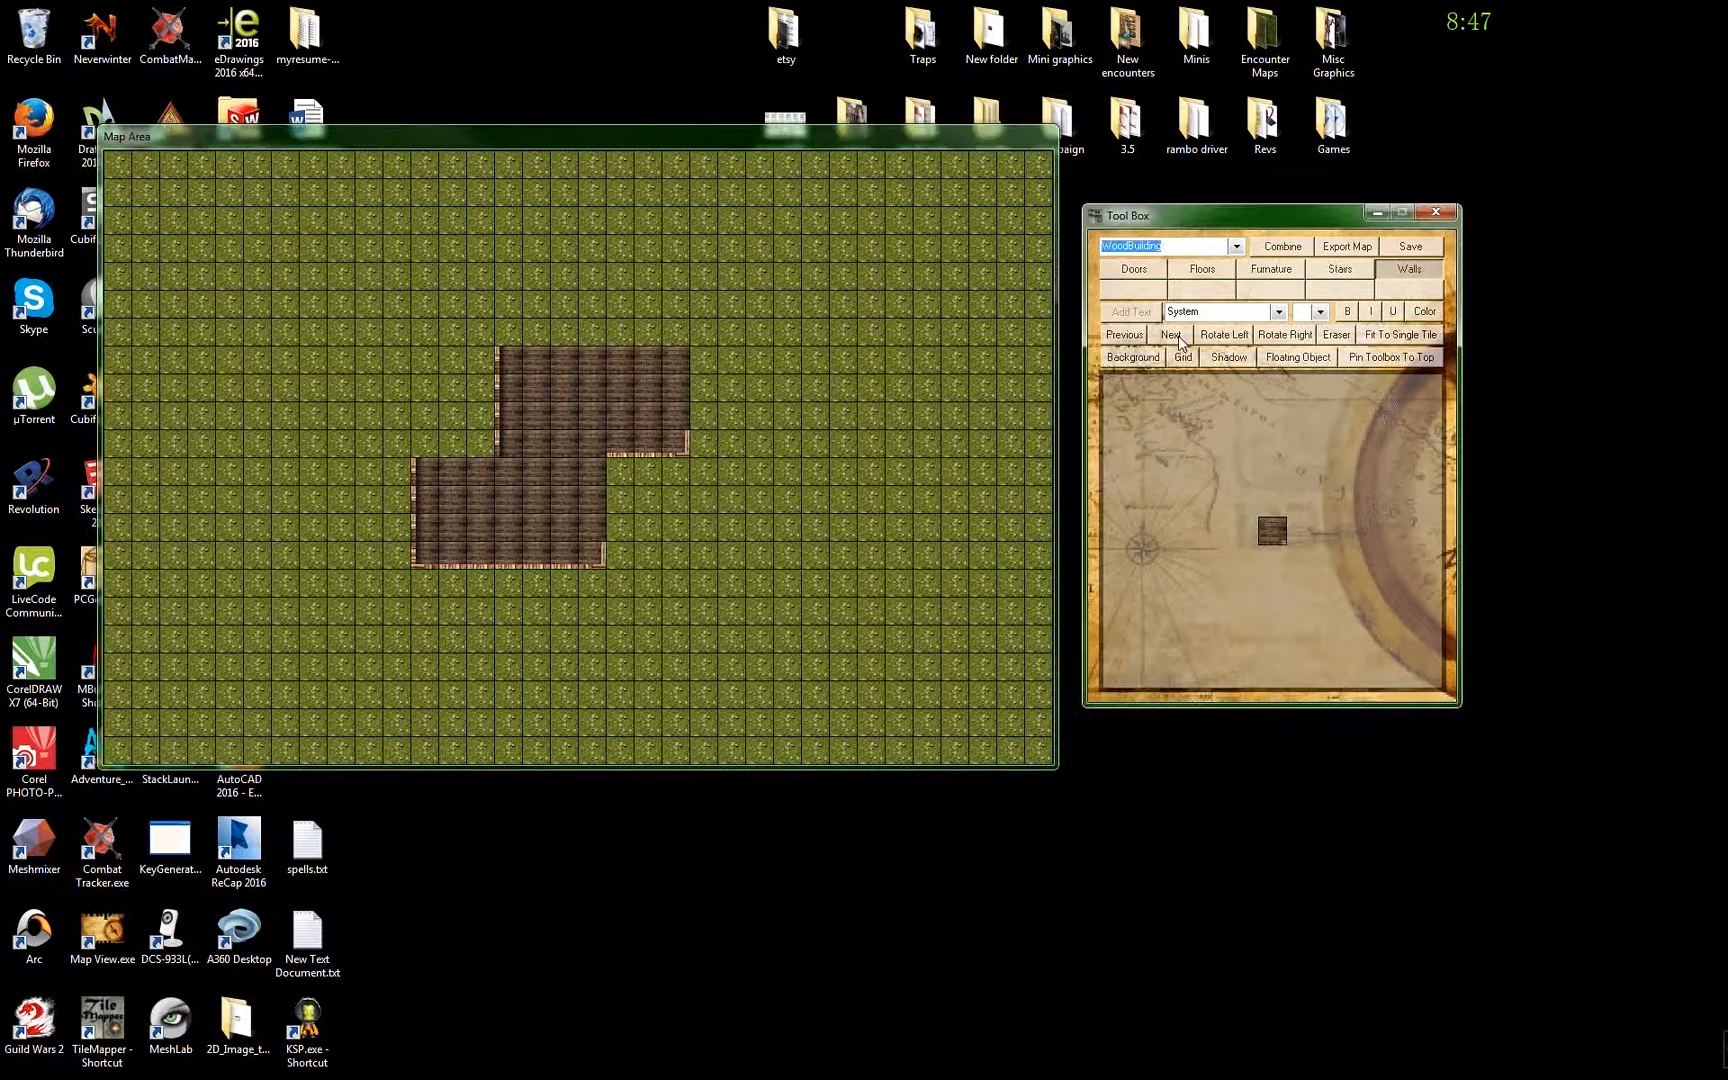
pyautogui.click(1182, 337)
pyautogui.click(1174, 337)
pyautogui.click(682, 405)
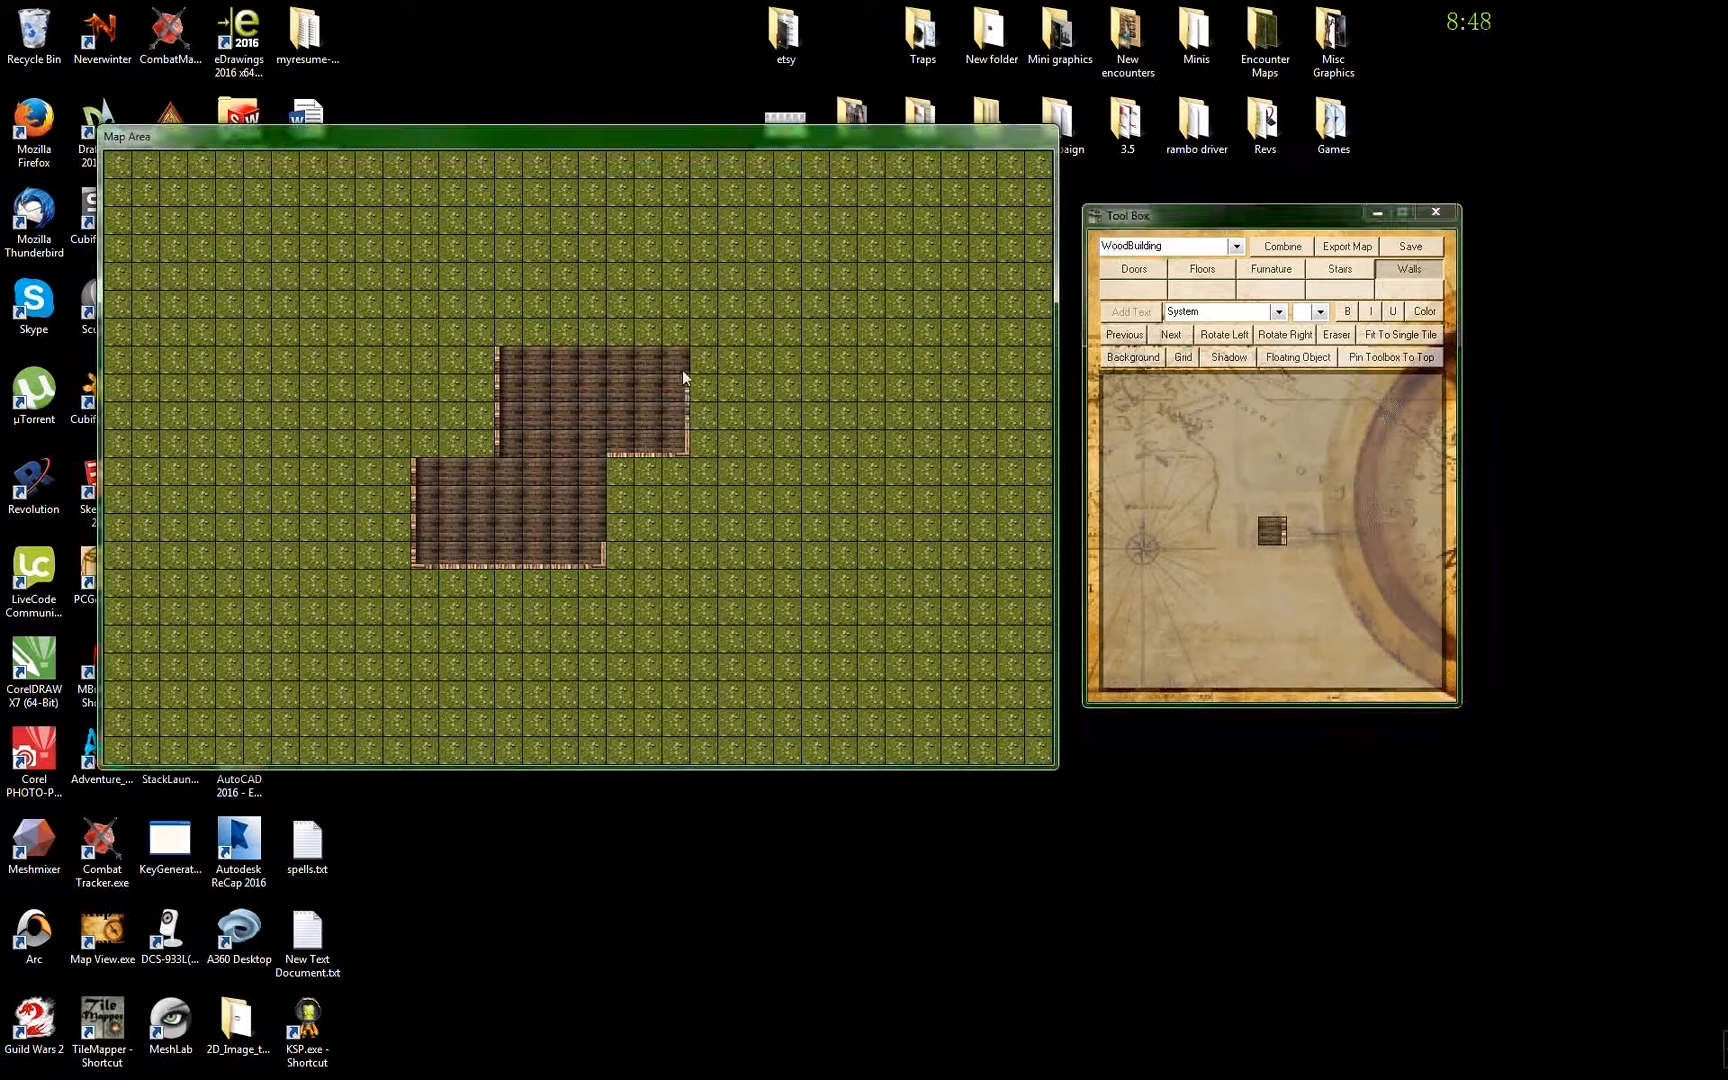
pyautogui.click(682, 370)
# - Wall the exposed top edges of both floor blocks, placing top-left corners on both and a top-right corner on the upper block
pyautogui.click(1175, 338)
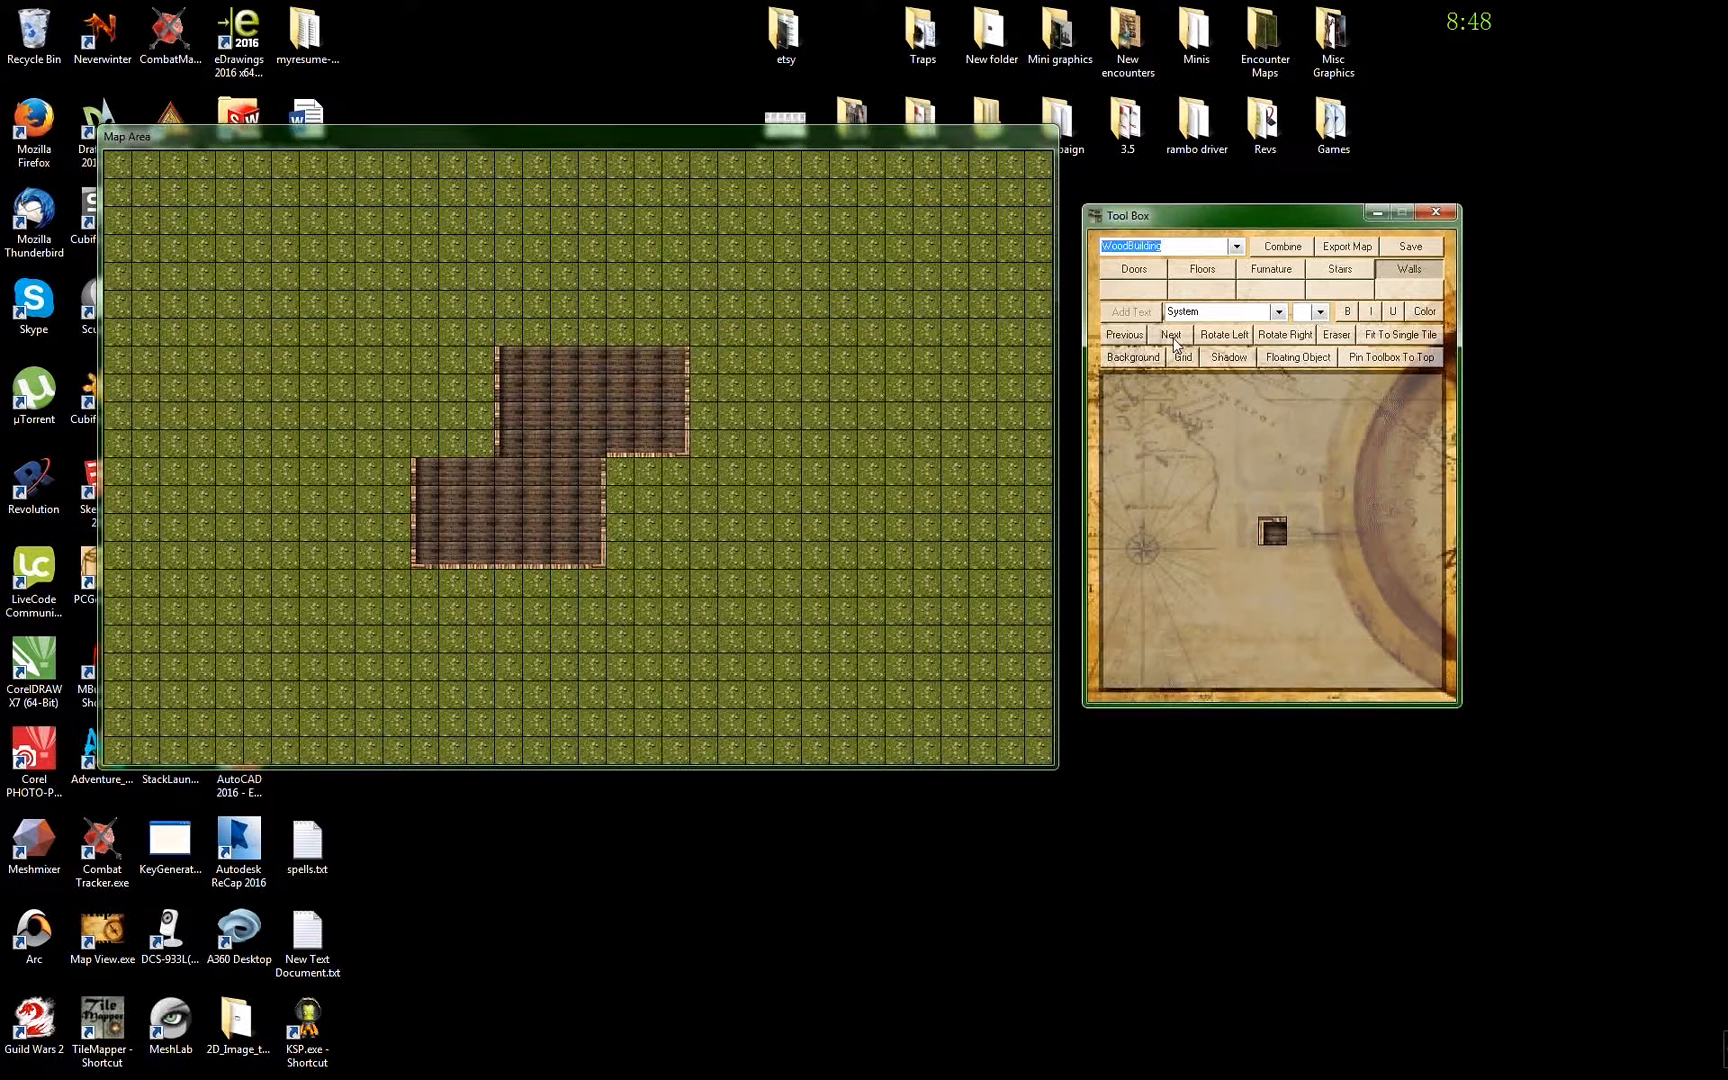
pyautogui.click(510, 356)
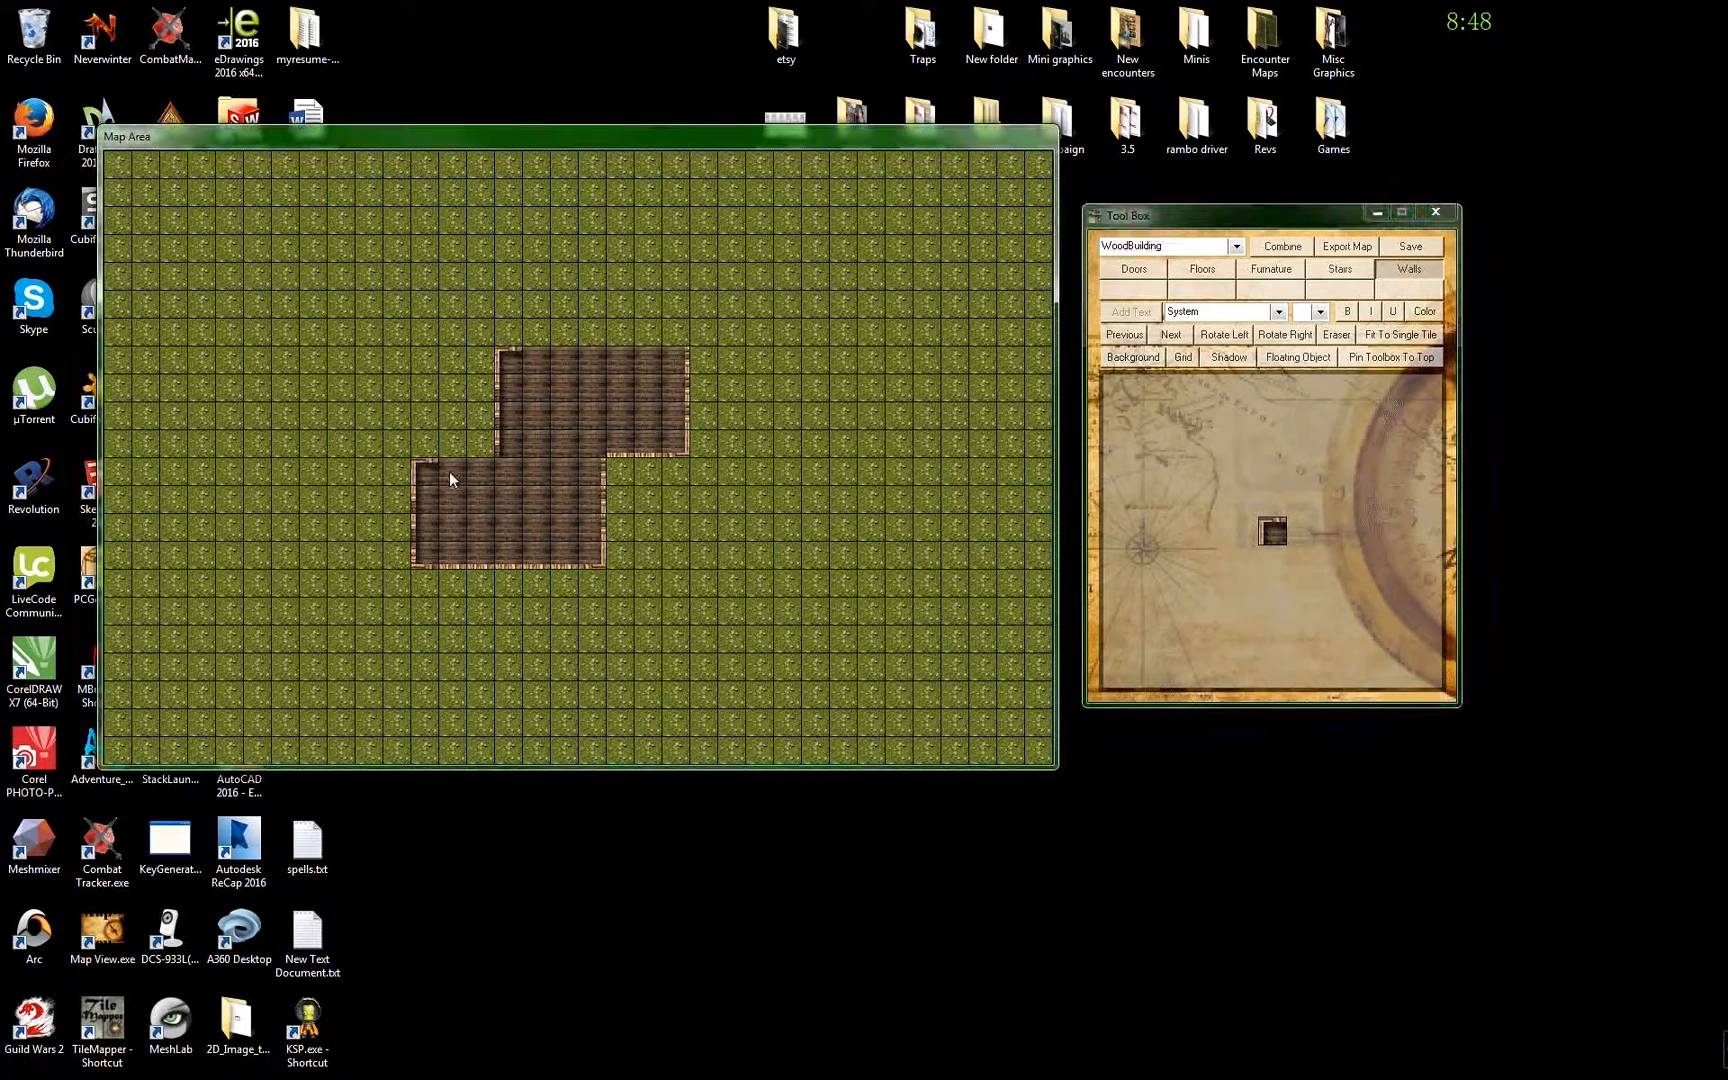
pyautogui.click(1177, 335)
pyautogui.click(1177, 335)
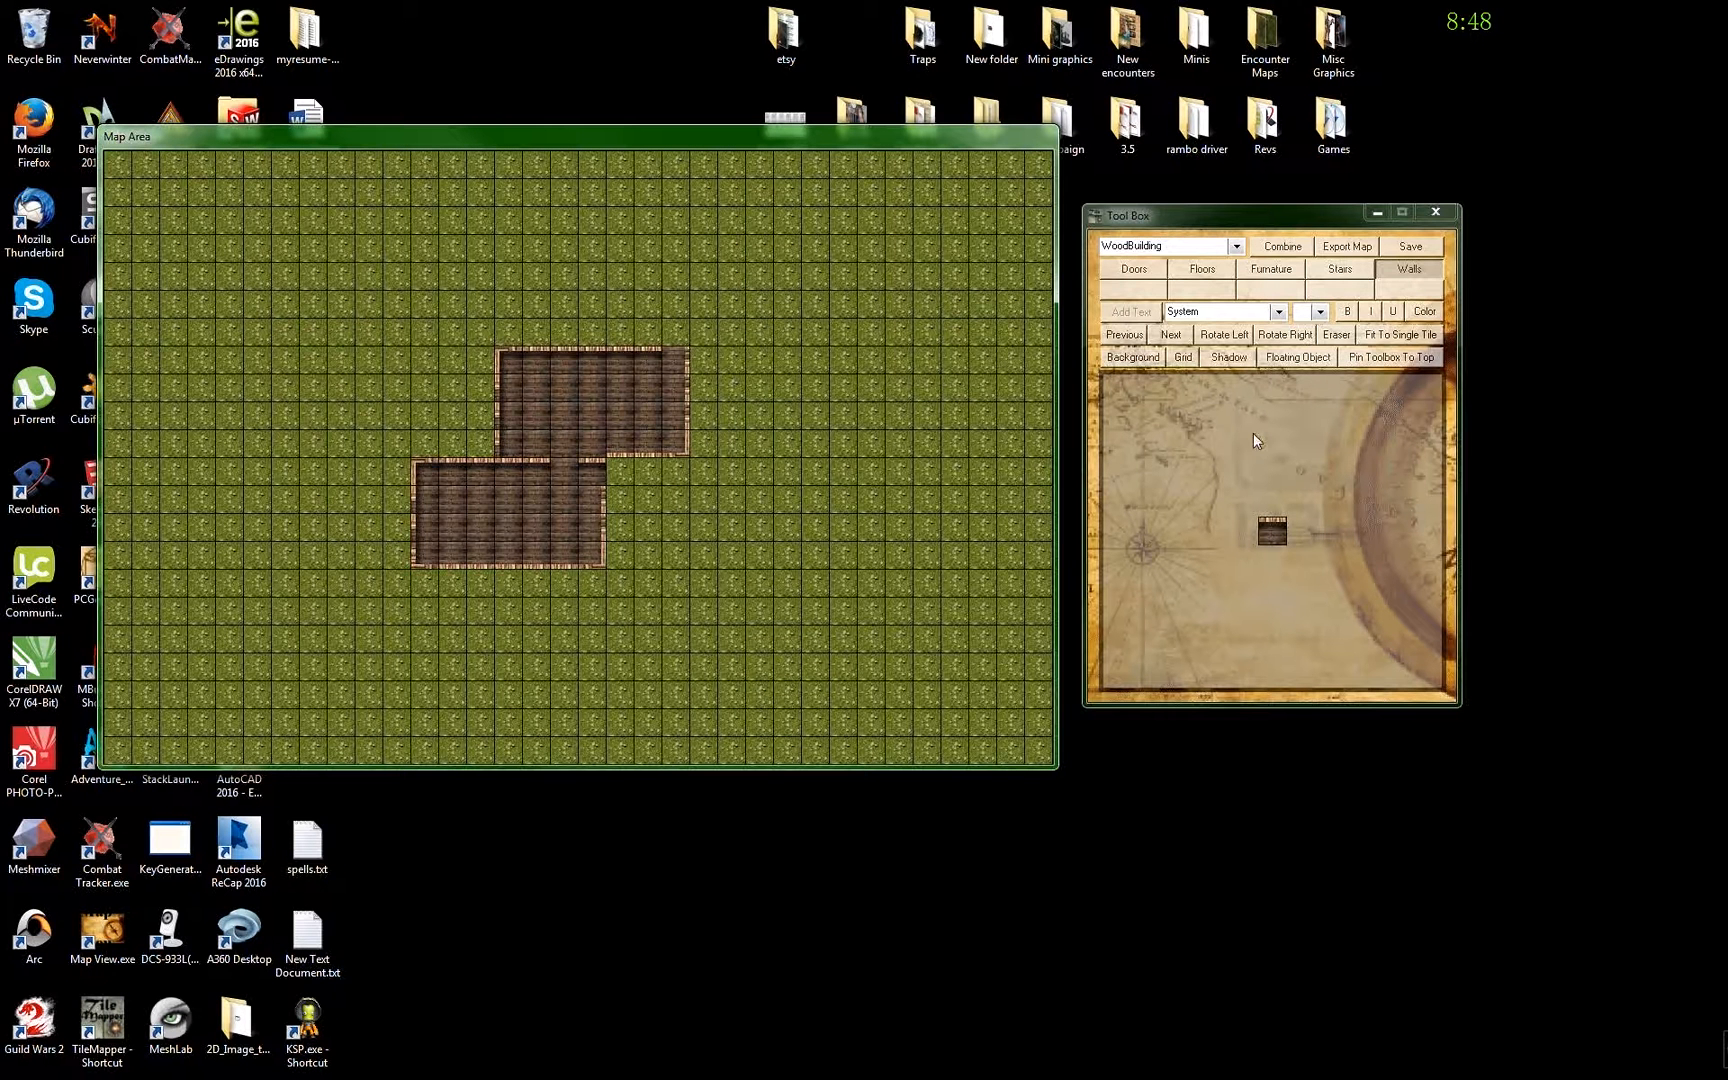
pyautogui.click(1176, 339)
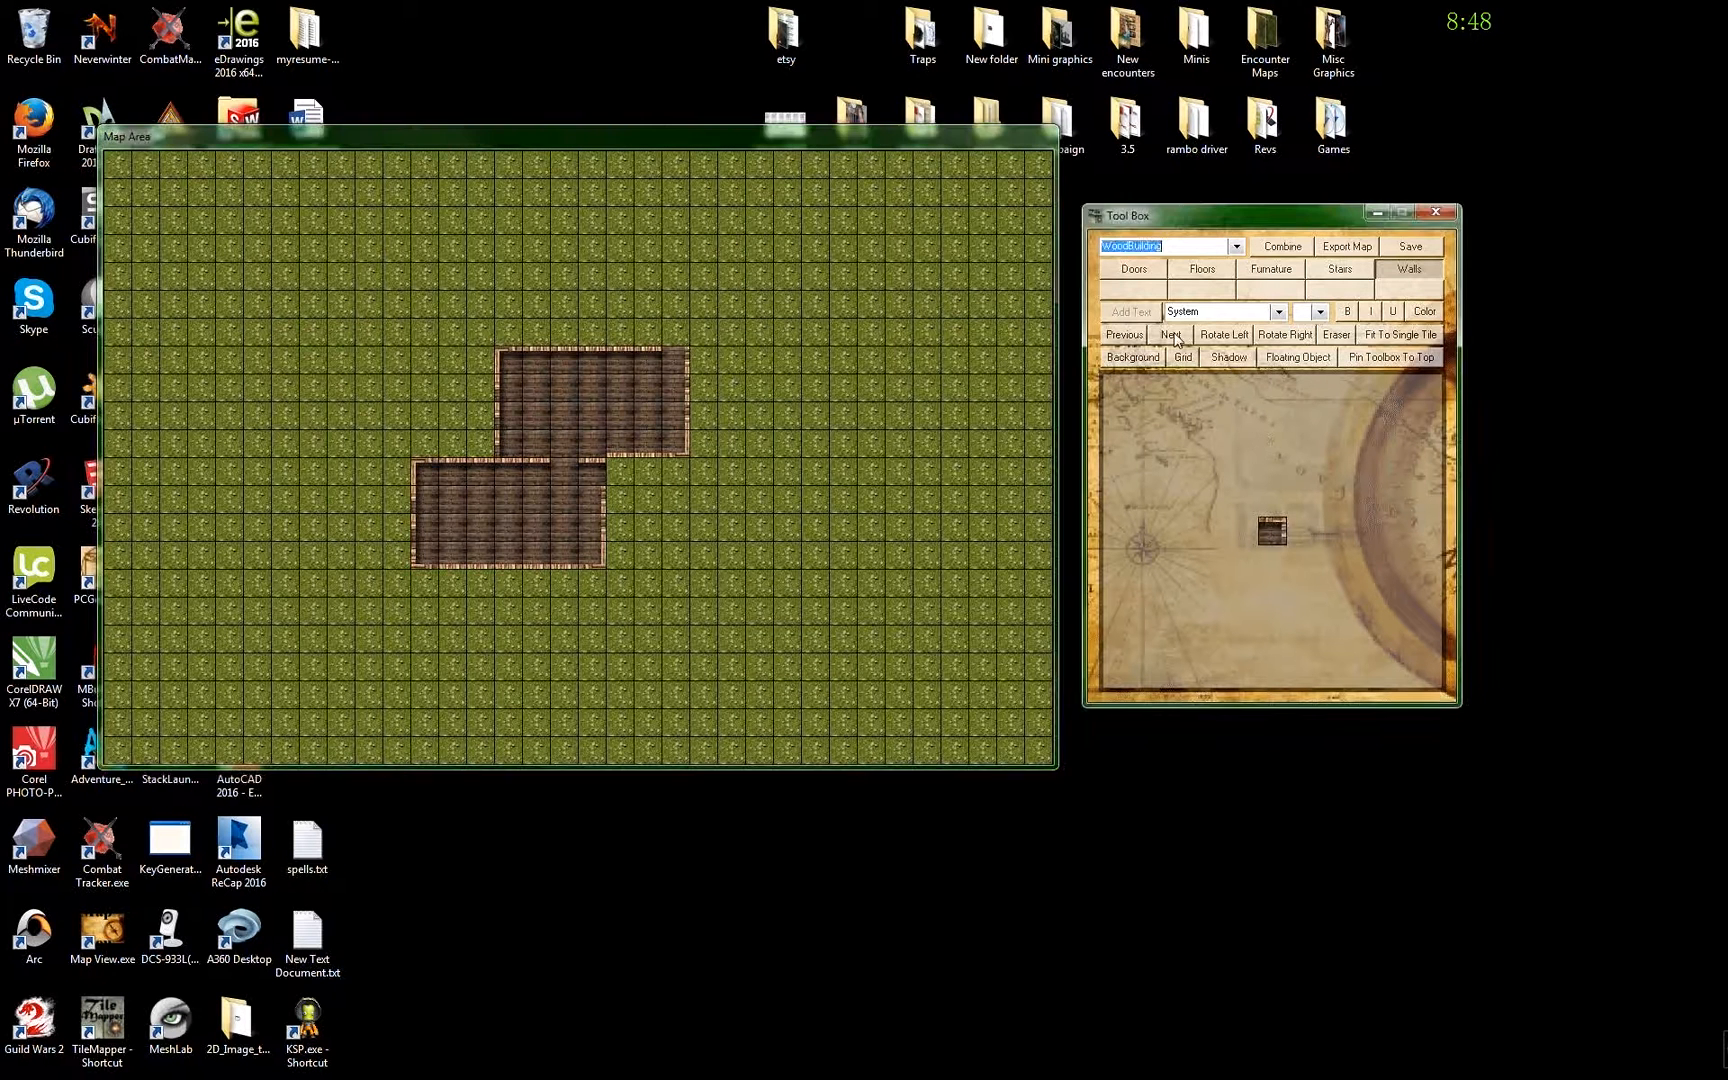
pyautogui.click(663, 359)
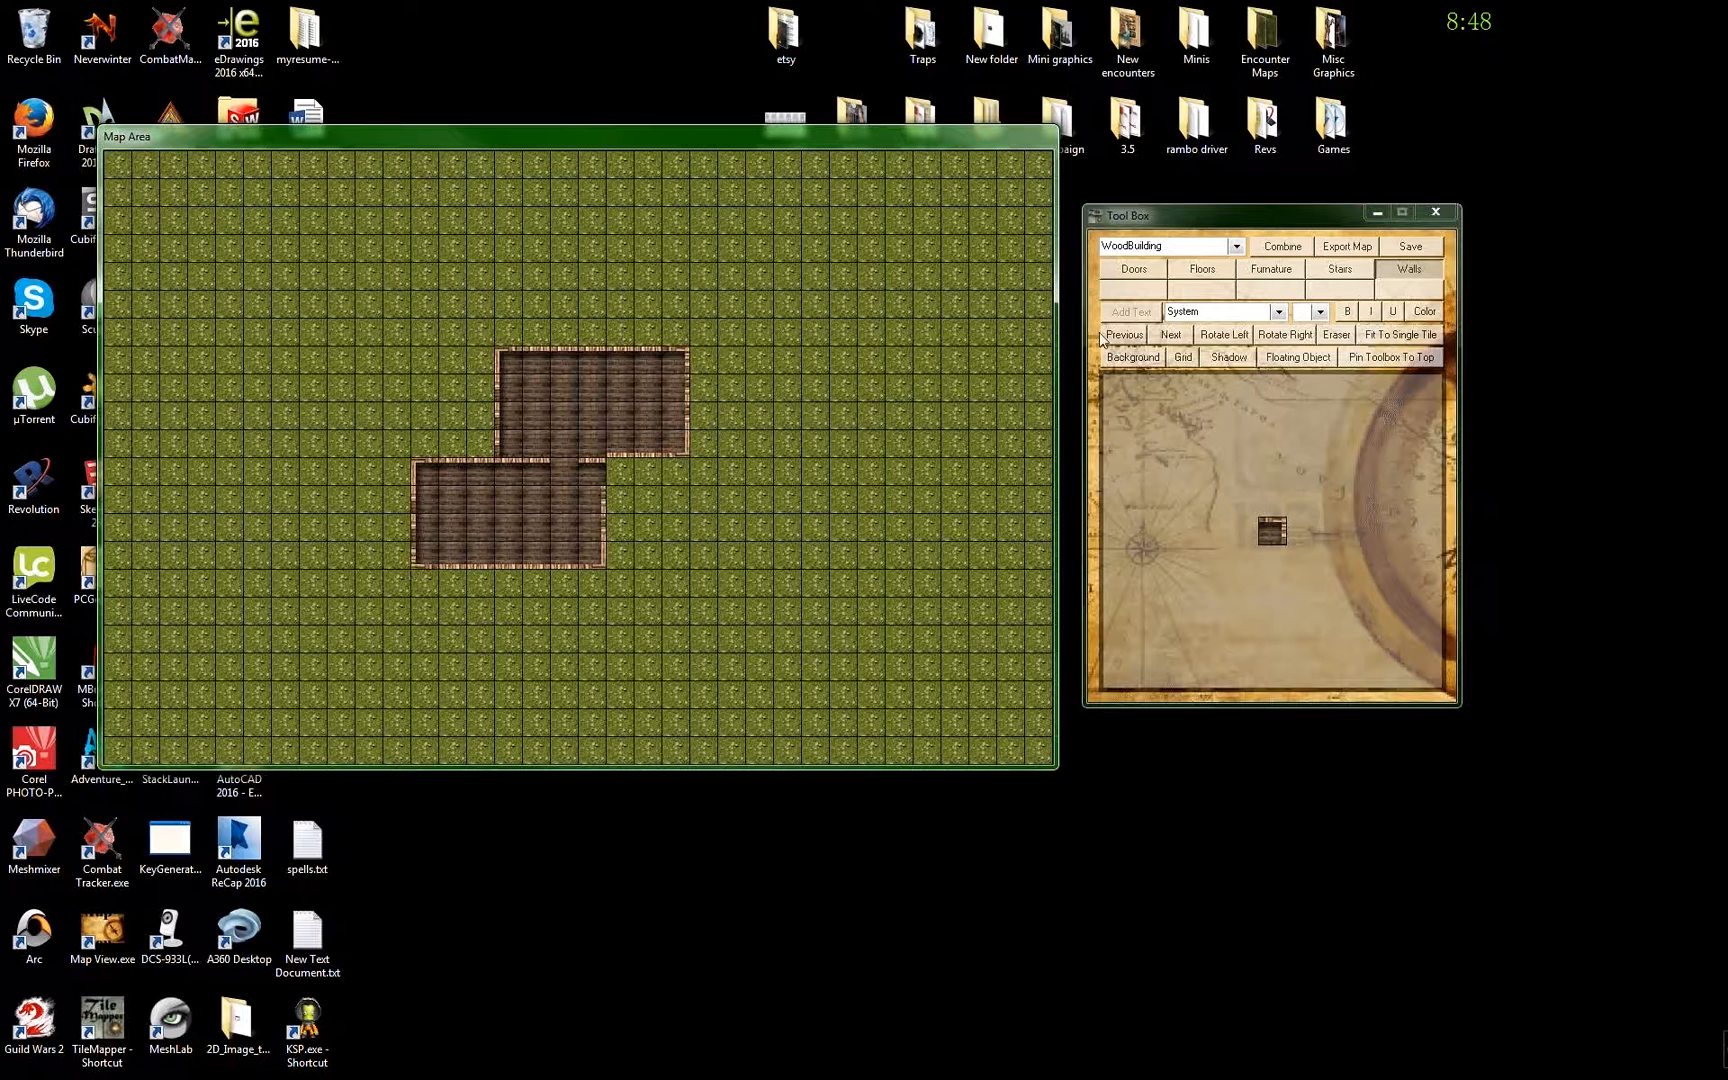
# - Lay shadowed grass tiles from the Outdoor ground set along the bottom walls of both building blocks
pyautogui.click(1237, 247)
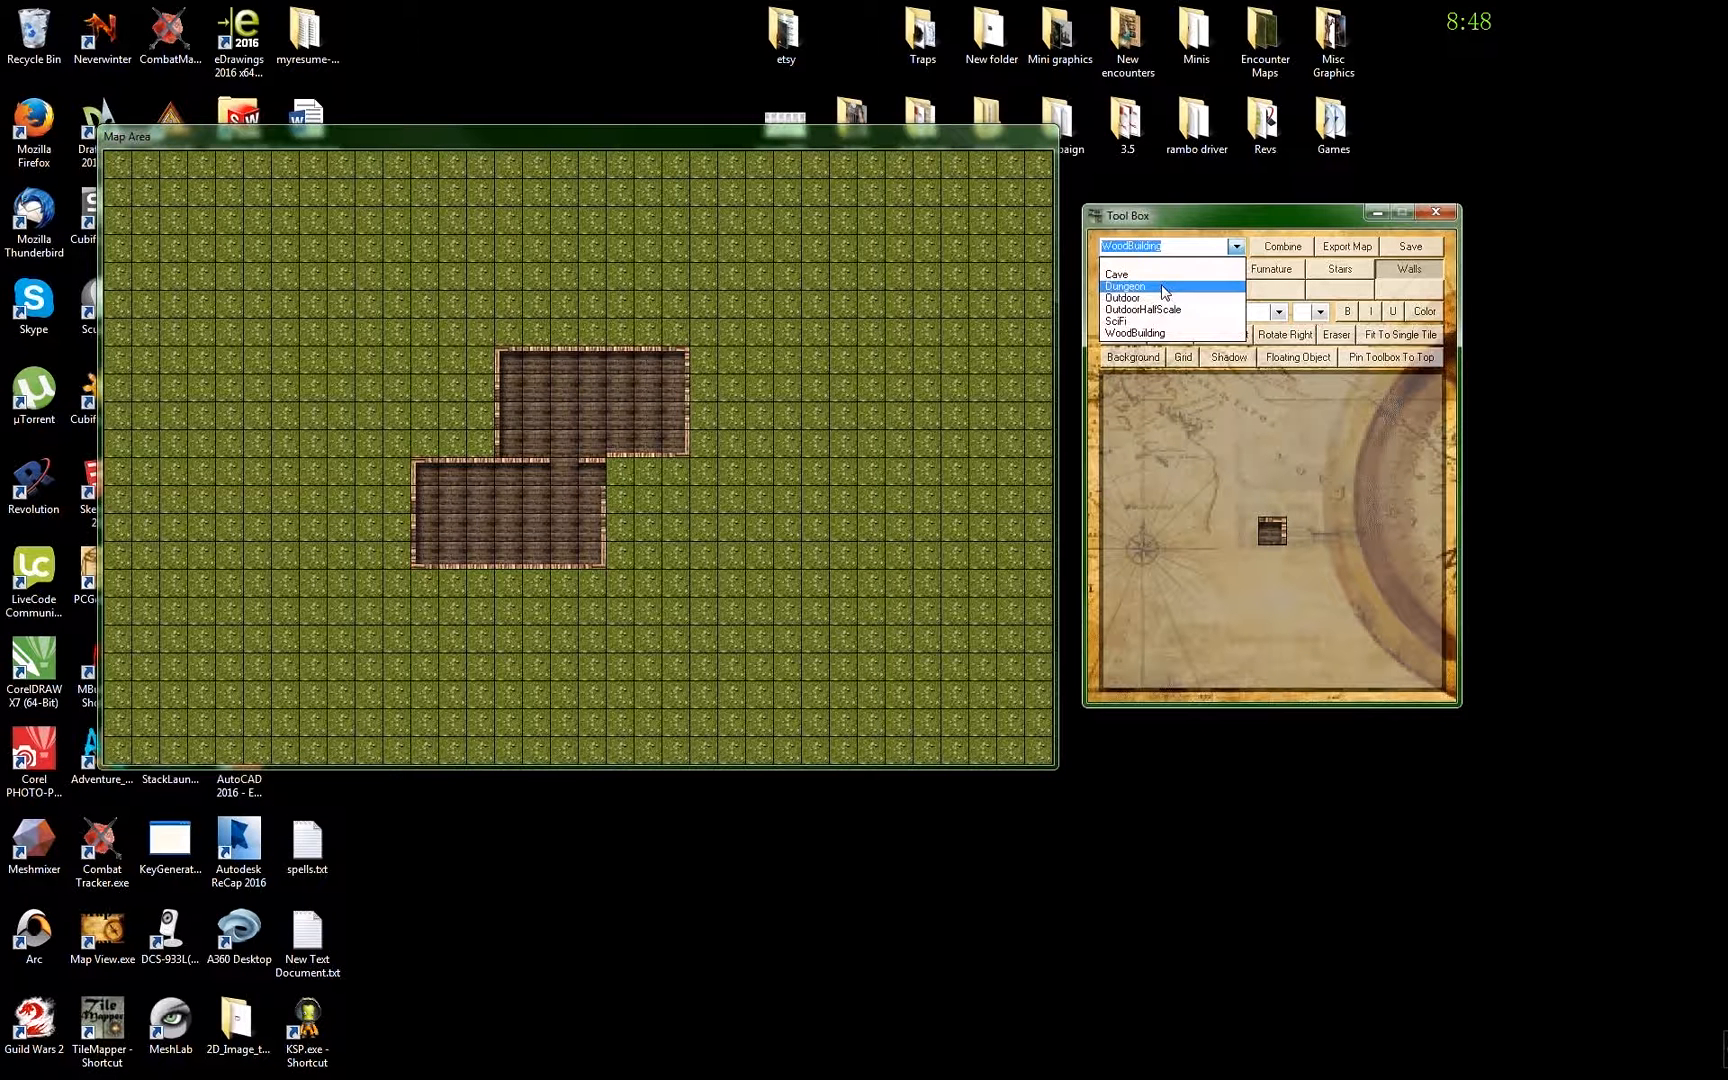
pyautogui.click(1139, 298)
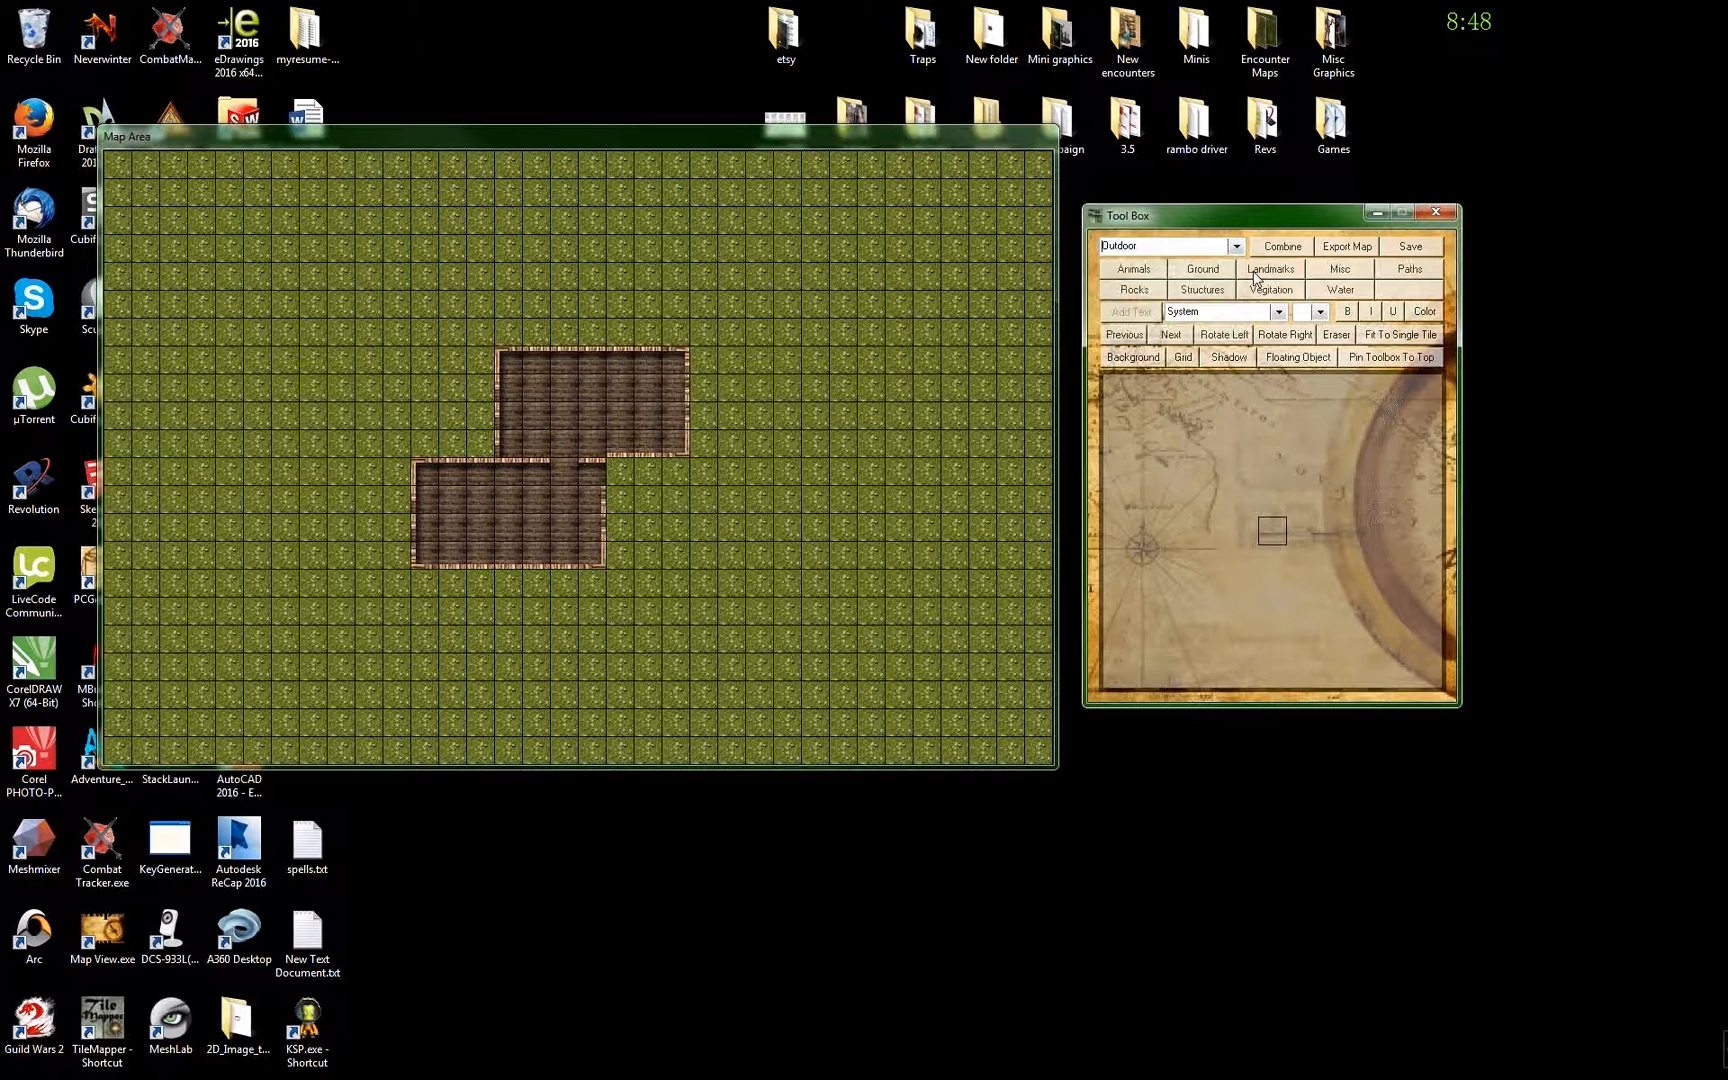
pyautogui.click(1205, 270)
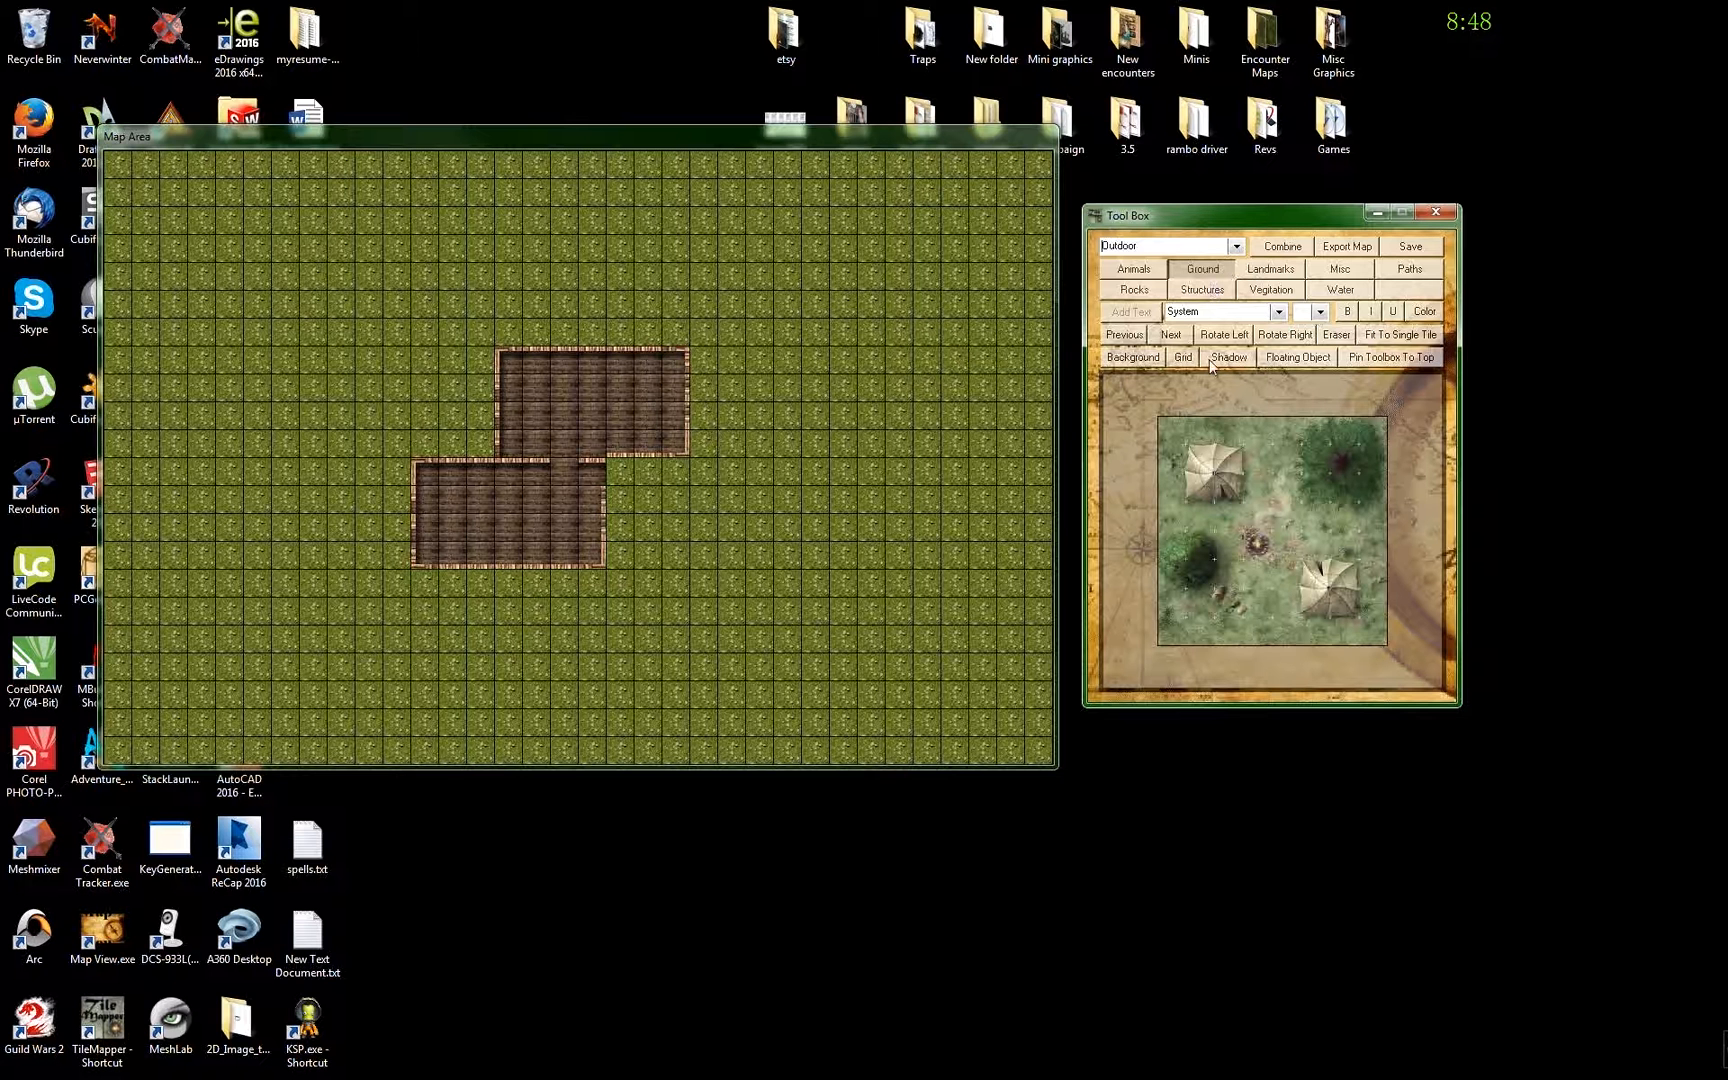
pyautogui.click(1167, 338)
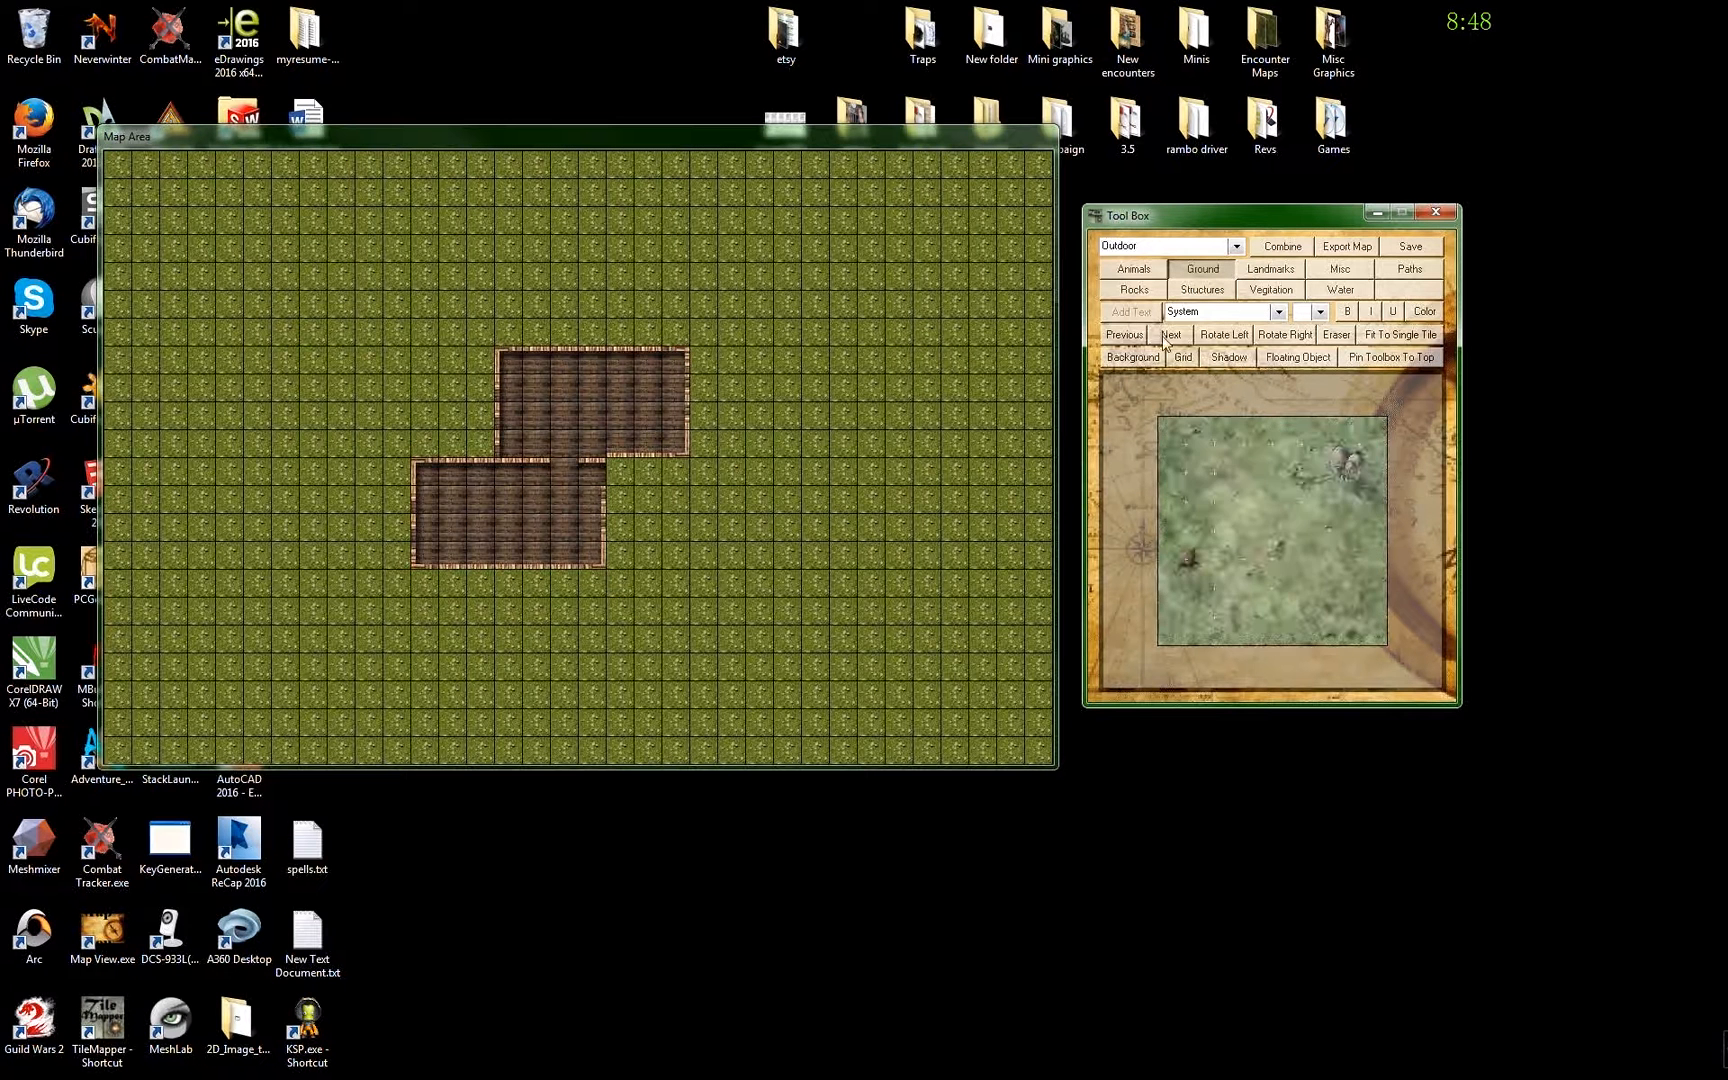
pyautogui.click(1168, 340)
pyautogui.click(1169, 338)
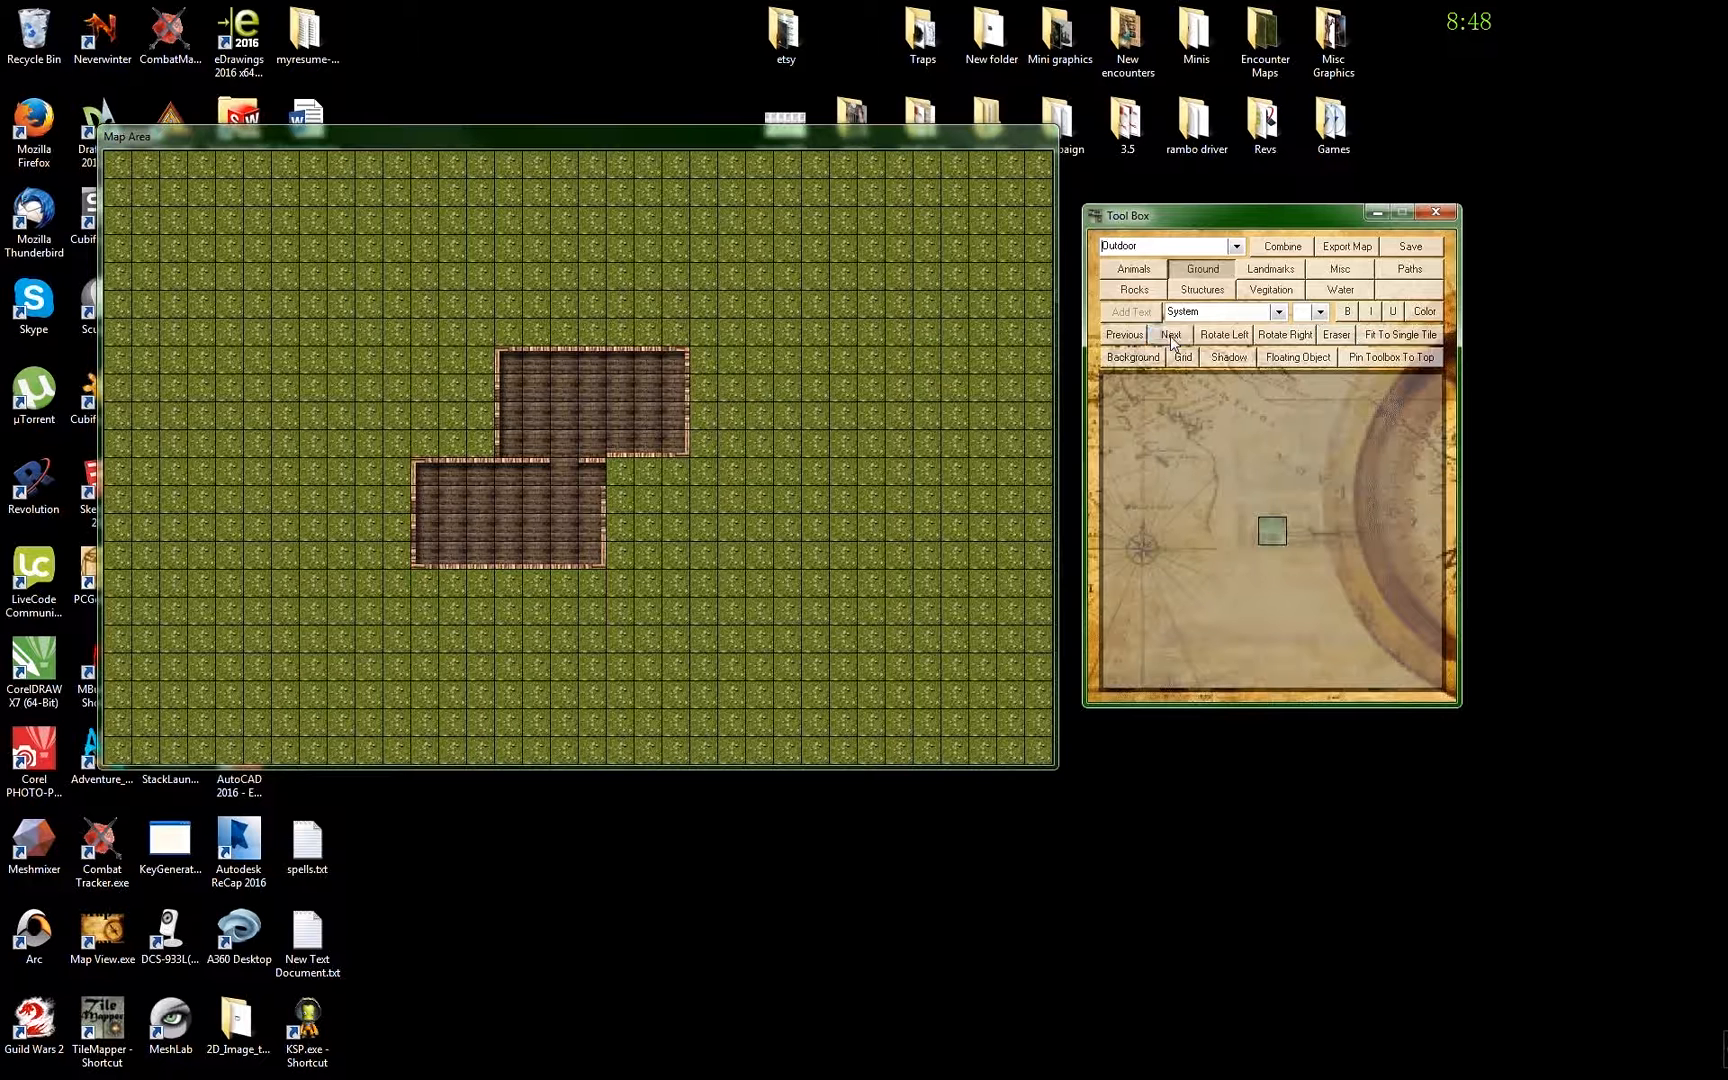
pyautogui.click(1173, 340)
pyautogui.click(1174, 341)
pyautogui.click(1175, 342)
pyautogui.click(1180, 341)
pyautogui.click(450, 588)
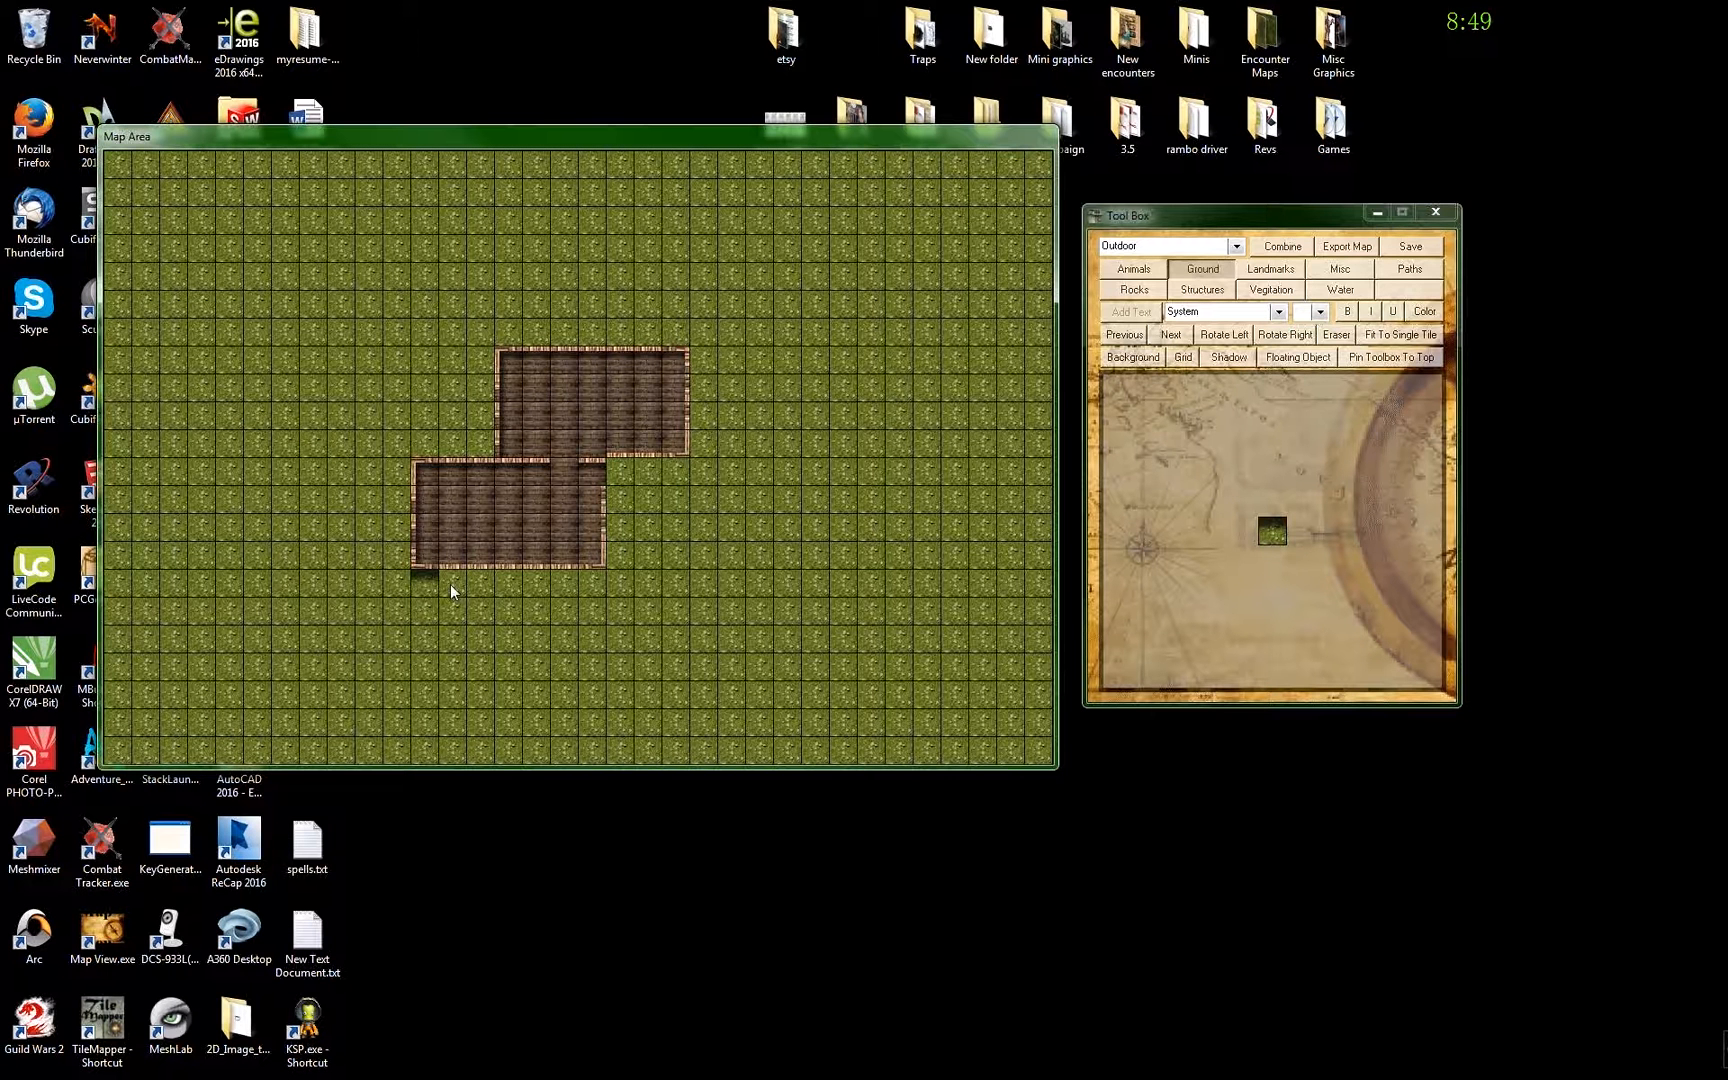
pyautogui.moveTo(450, 590); pyautogui.dragTo(597, 588)
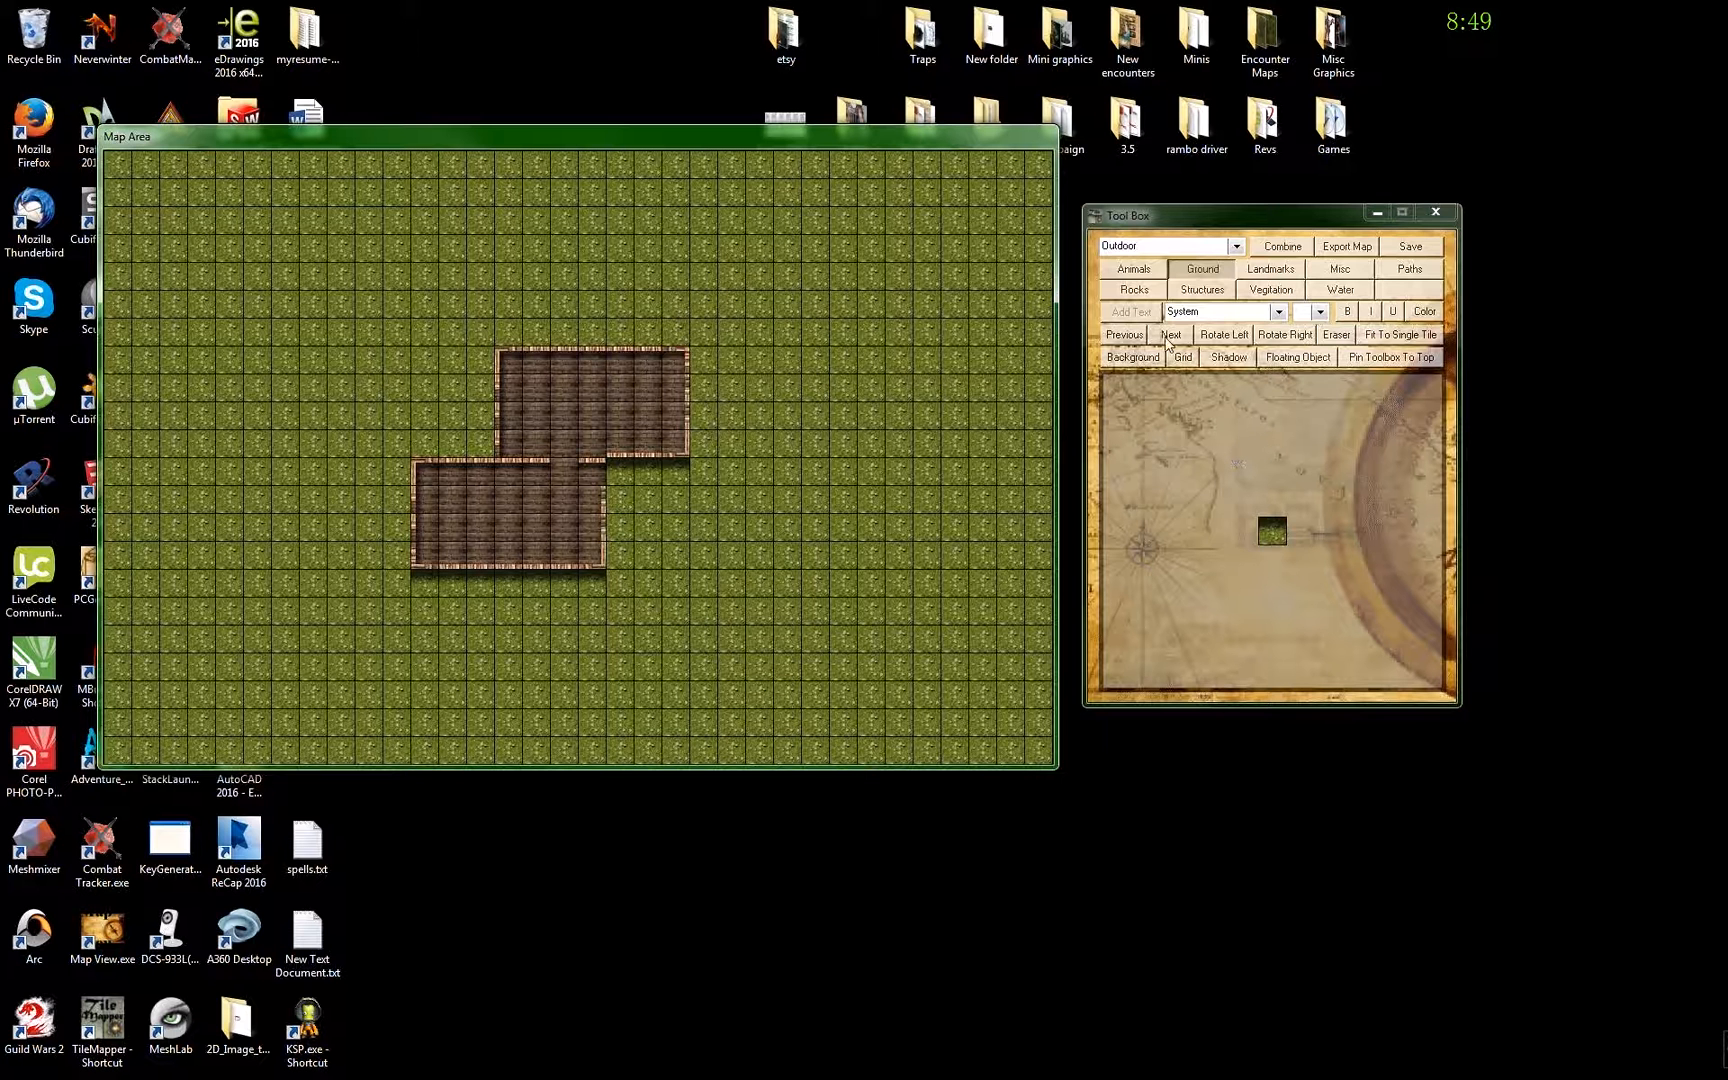
# - Shade the grass beside the lower block's right wall and place an inner-corner shadow tile where the two blocks meet
pyautogui.click(1118, 389)
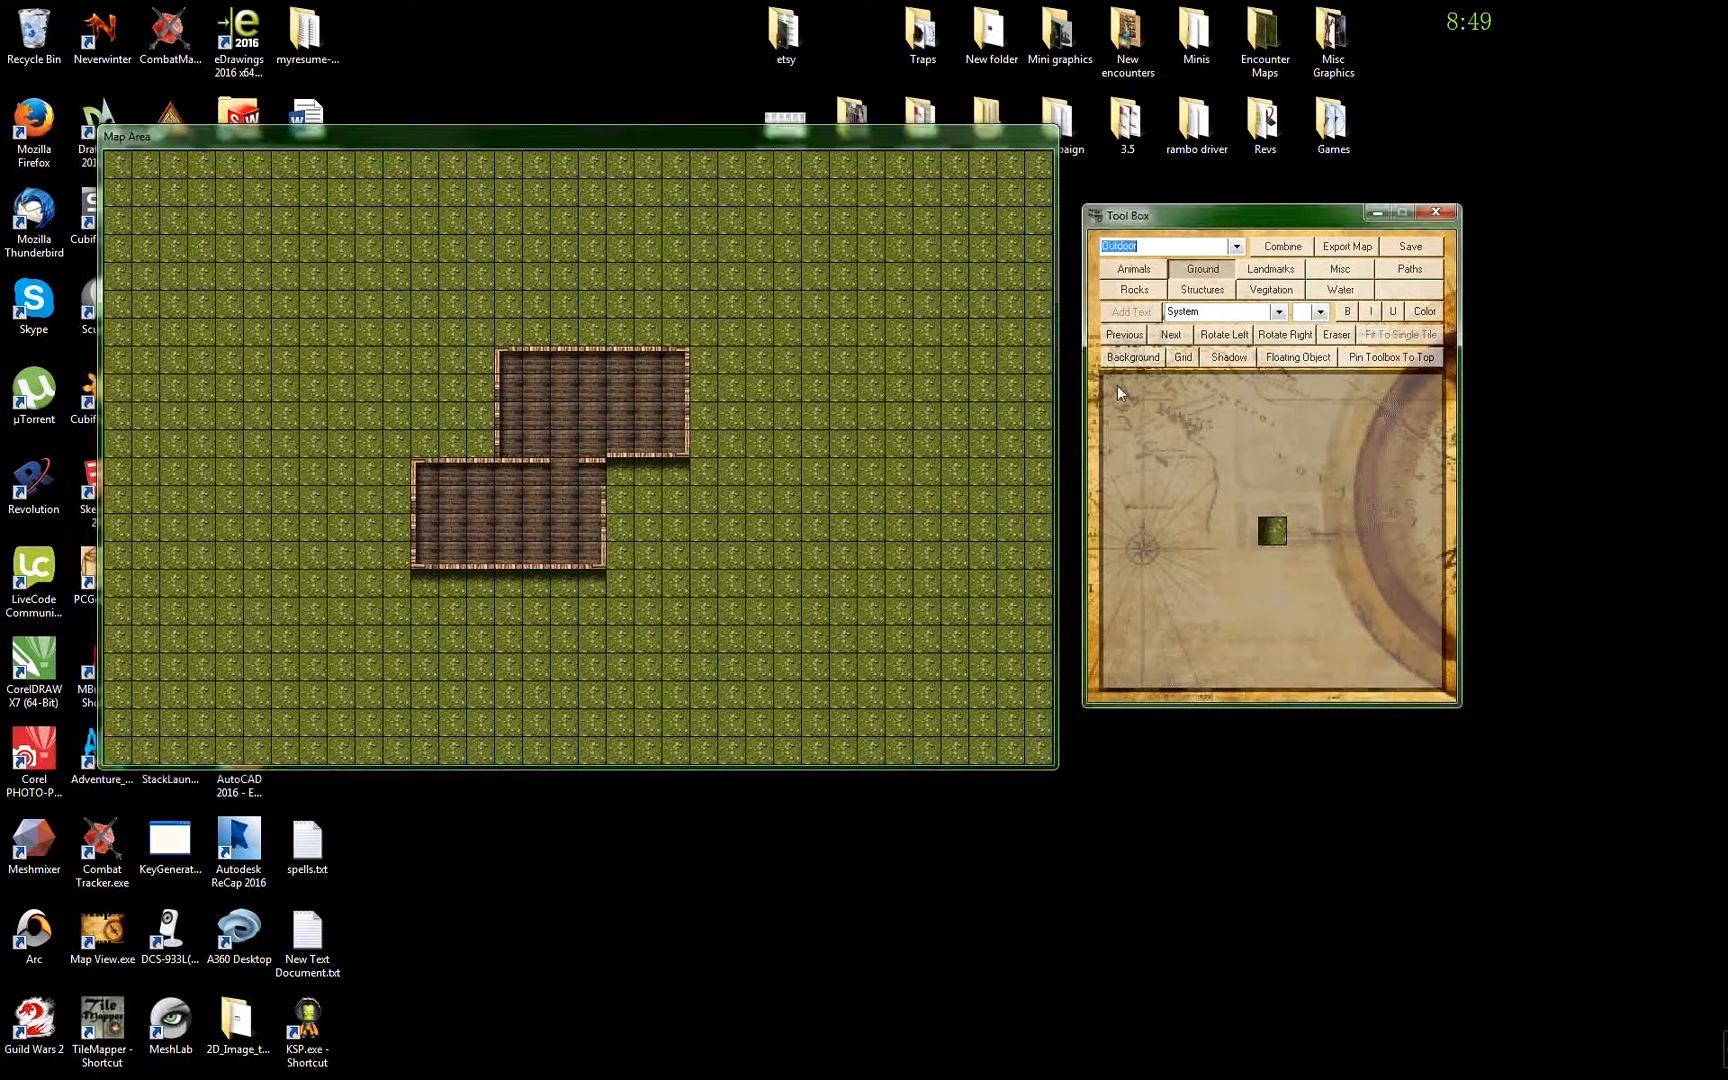
pyautogui.click(622, 551)
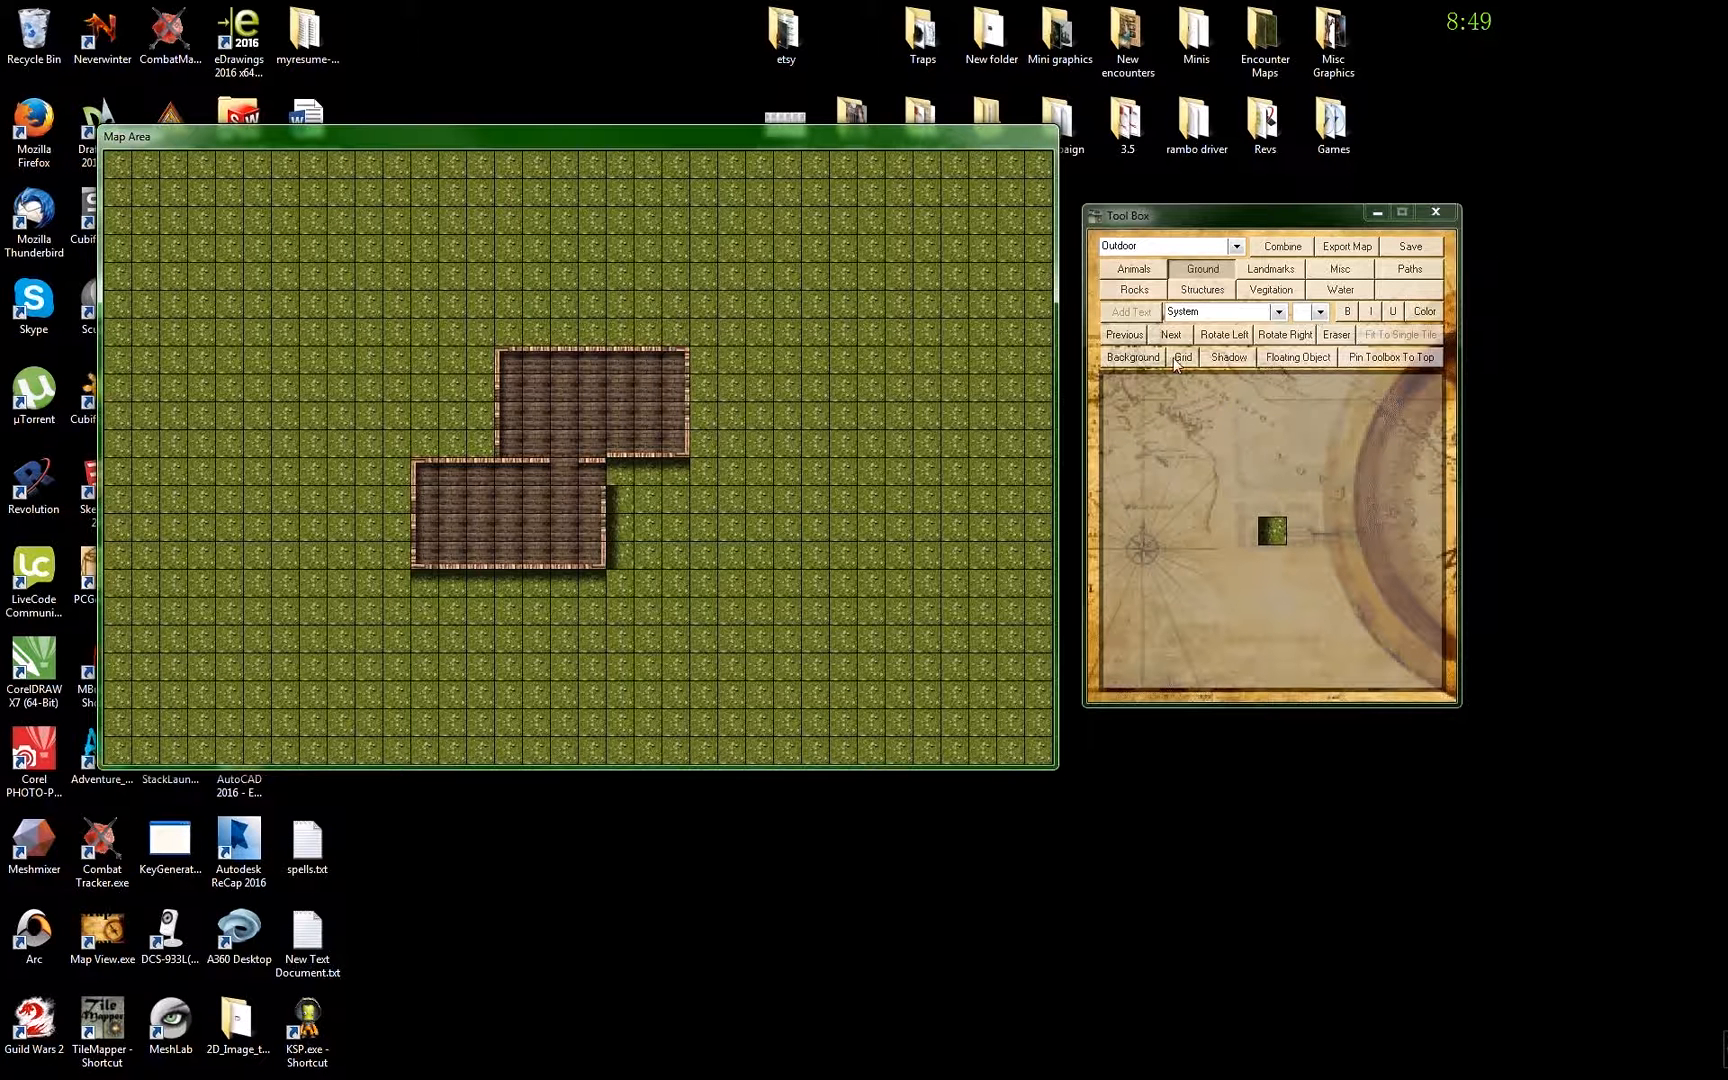
pyautogui.click(1136, 338)
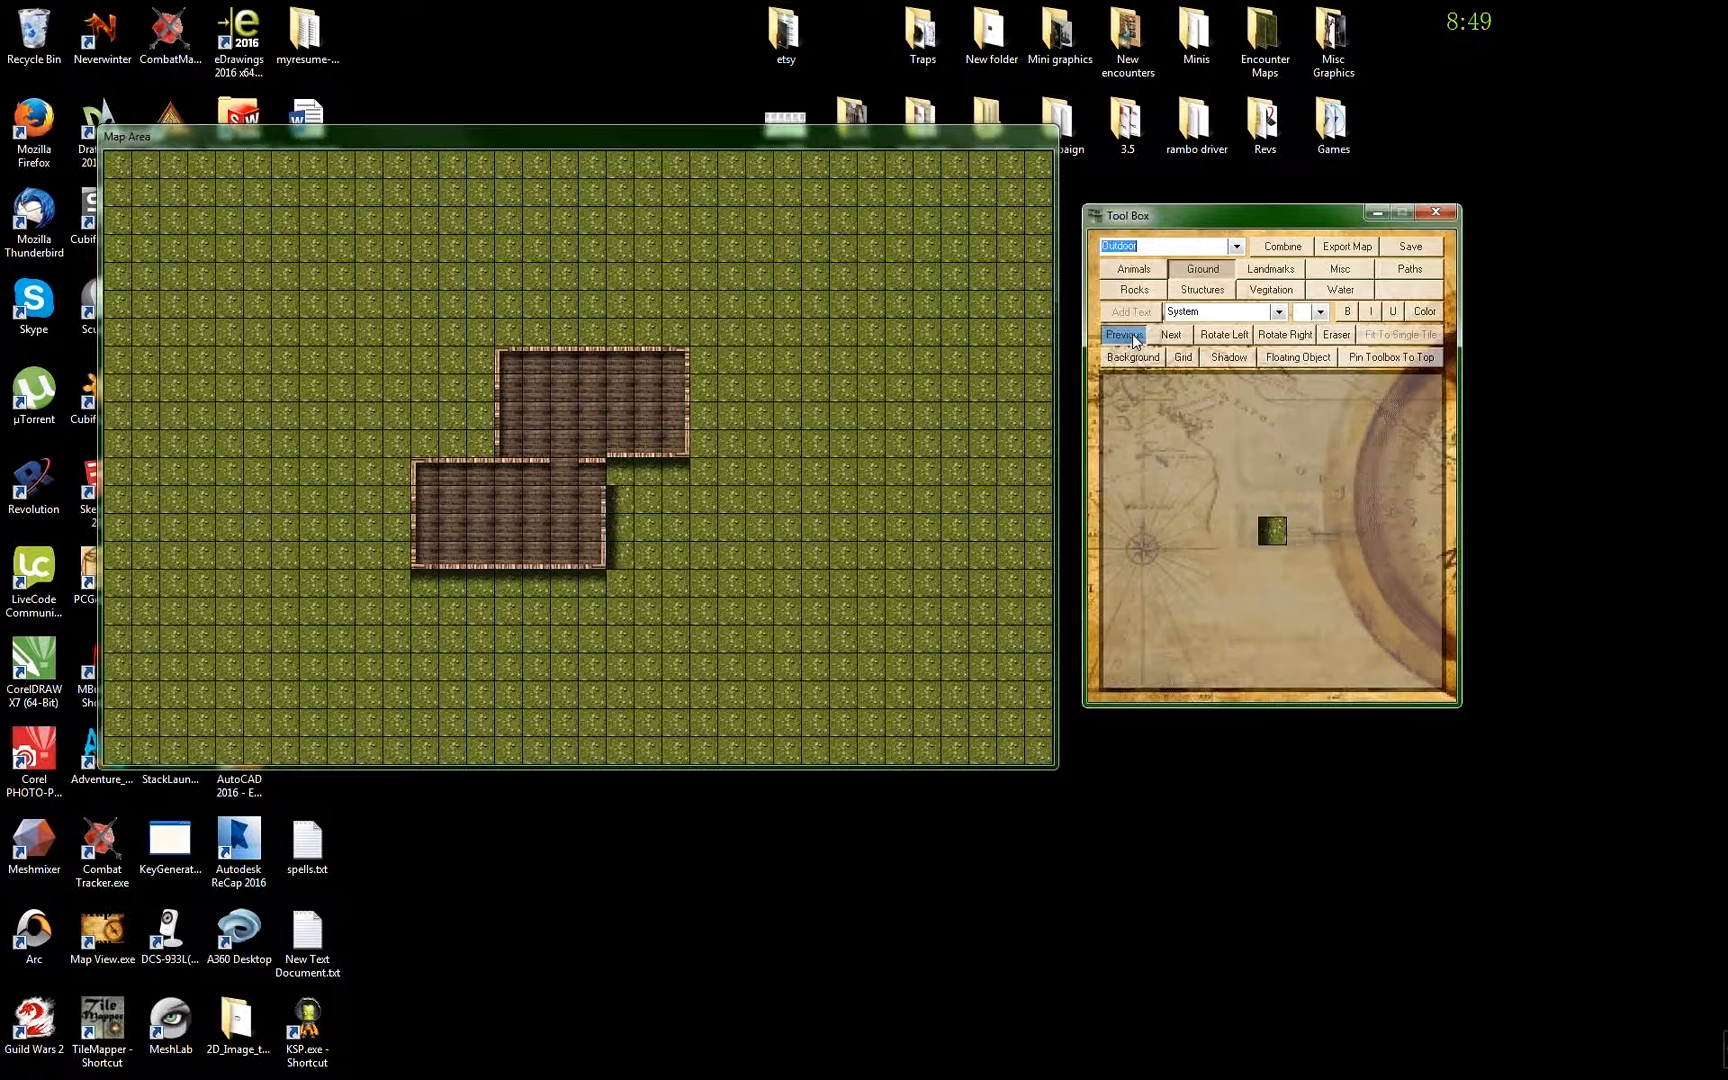
pyautogui.click(1134, 341)
pyautogui.click(690, 541)
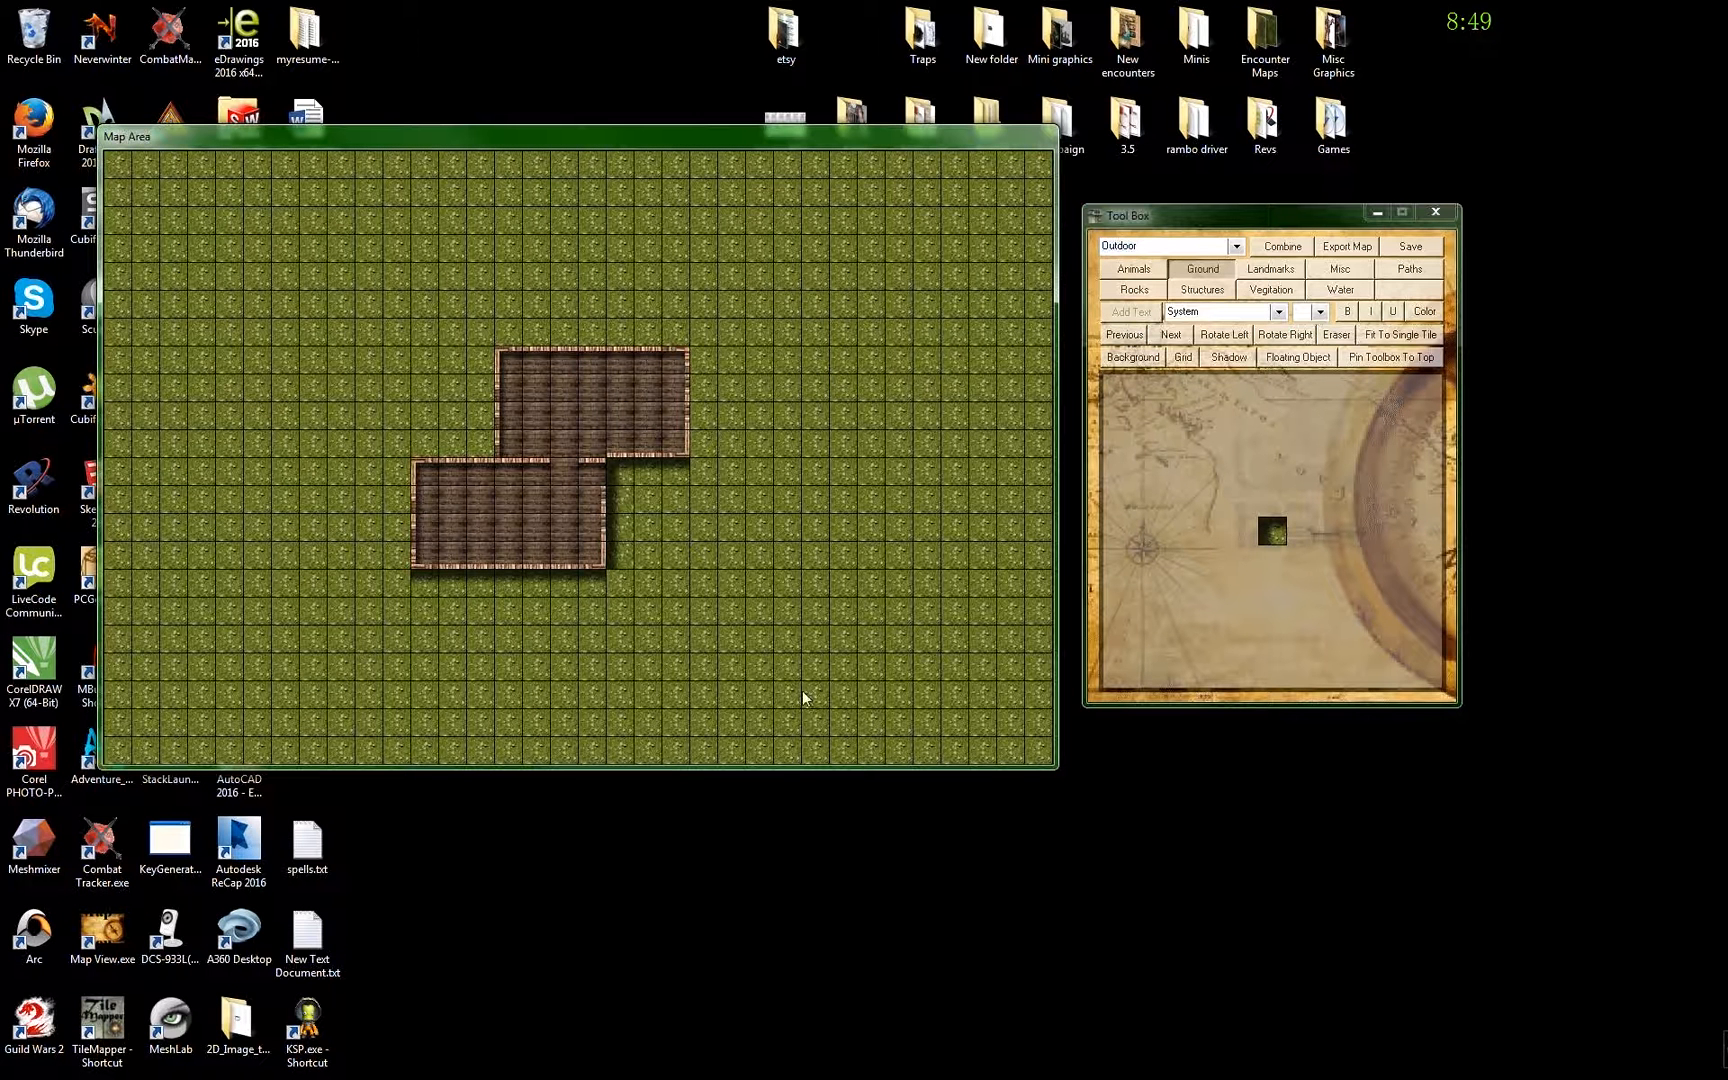
# - Place outer-corner shadow tiles at the bottom-right corners of both blocks and shade the grass along the upper block's right wall
pyautogui.click(1184, 336)
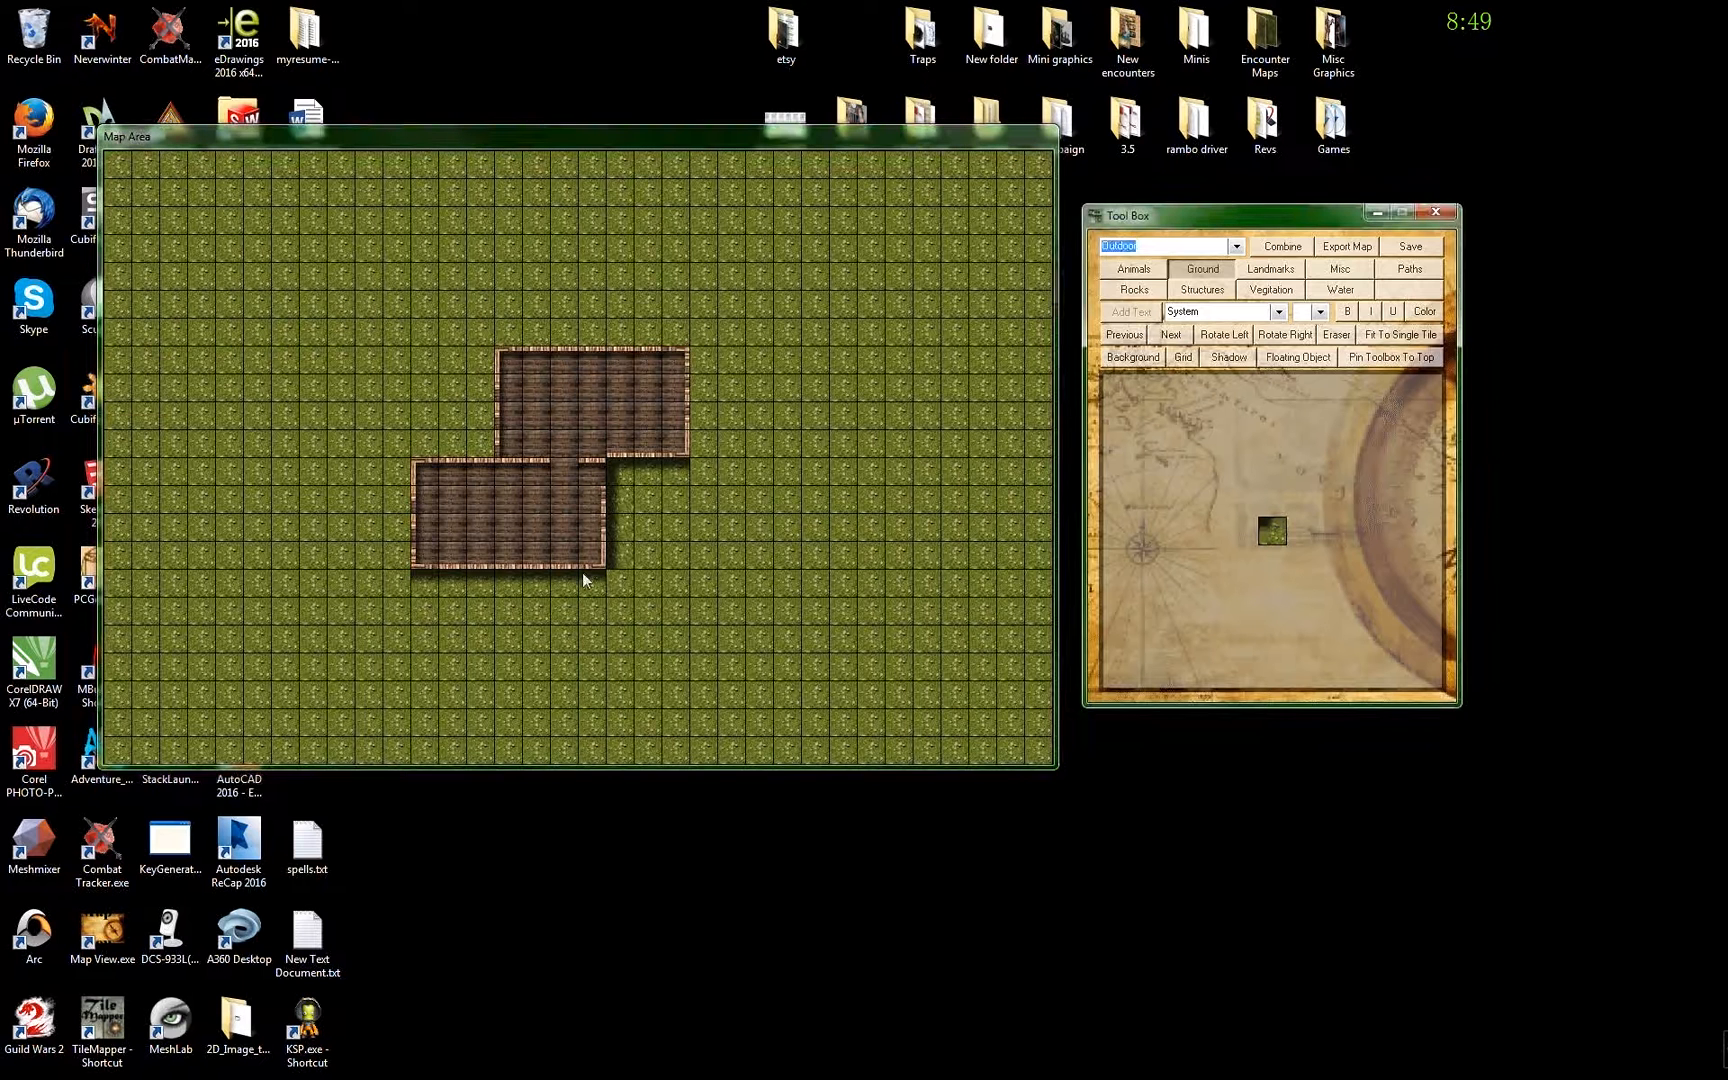
pyautogui.click(629, 726)
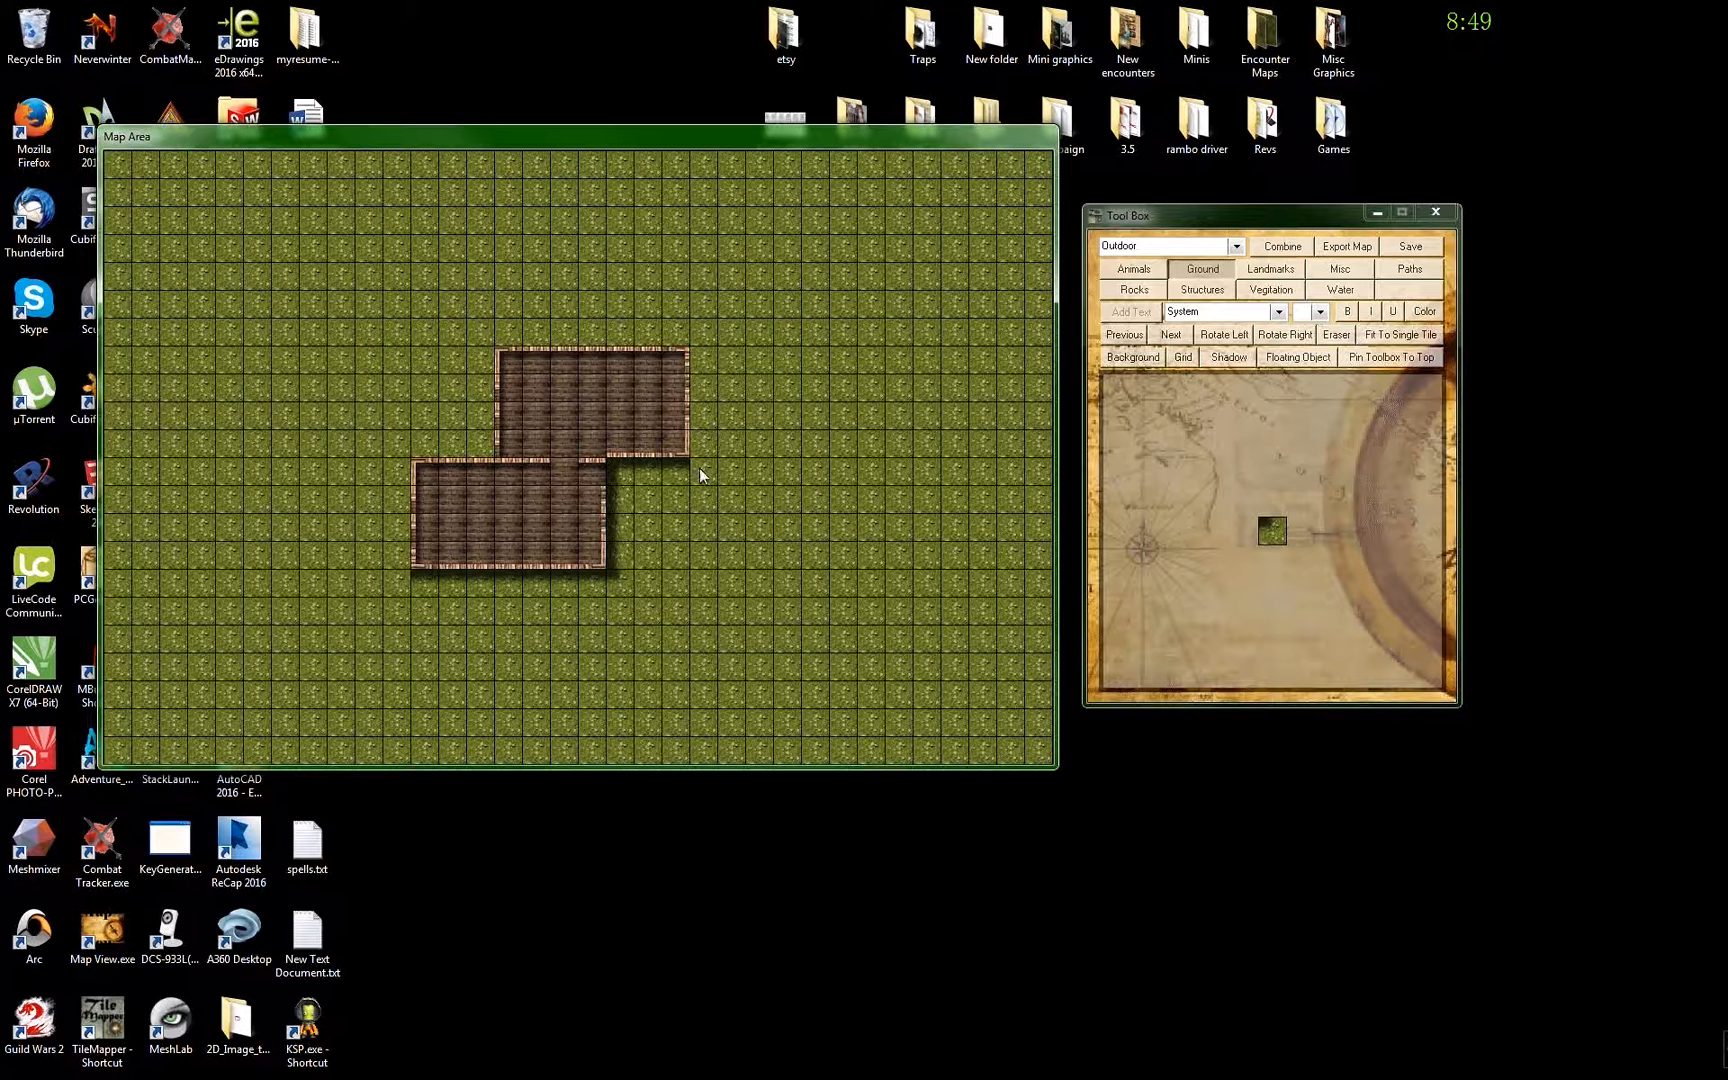
pyautogui.click(1155, 338)
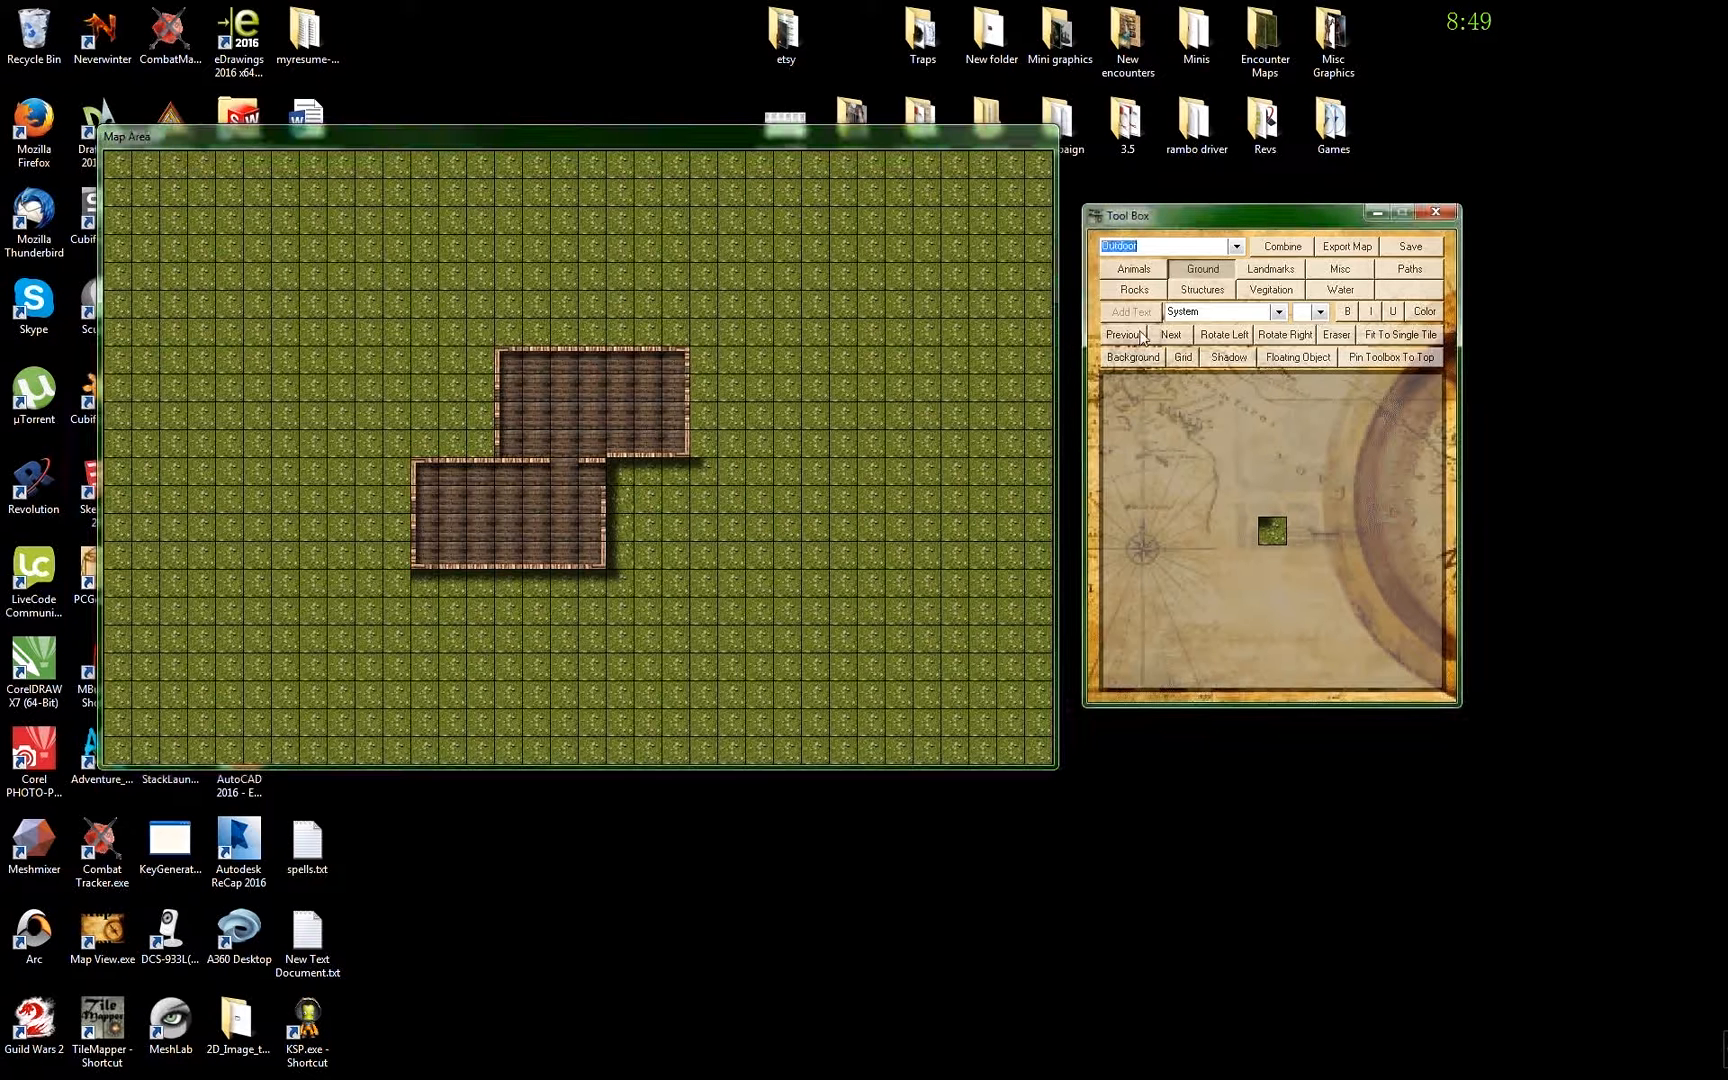
pyautogui.click(1139, 338)
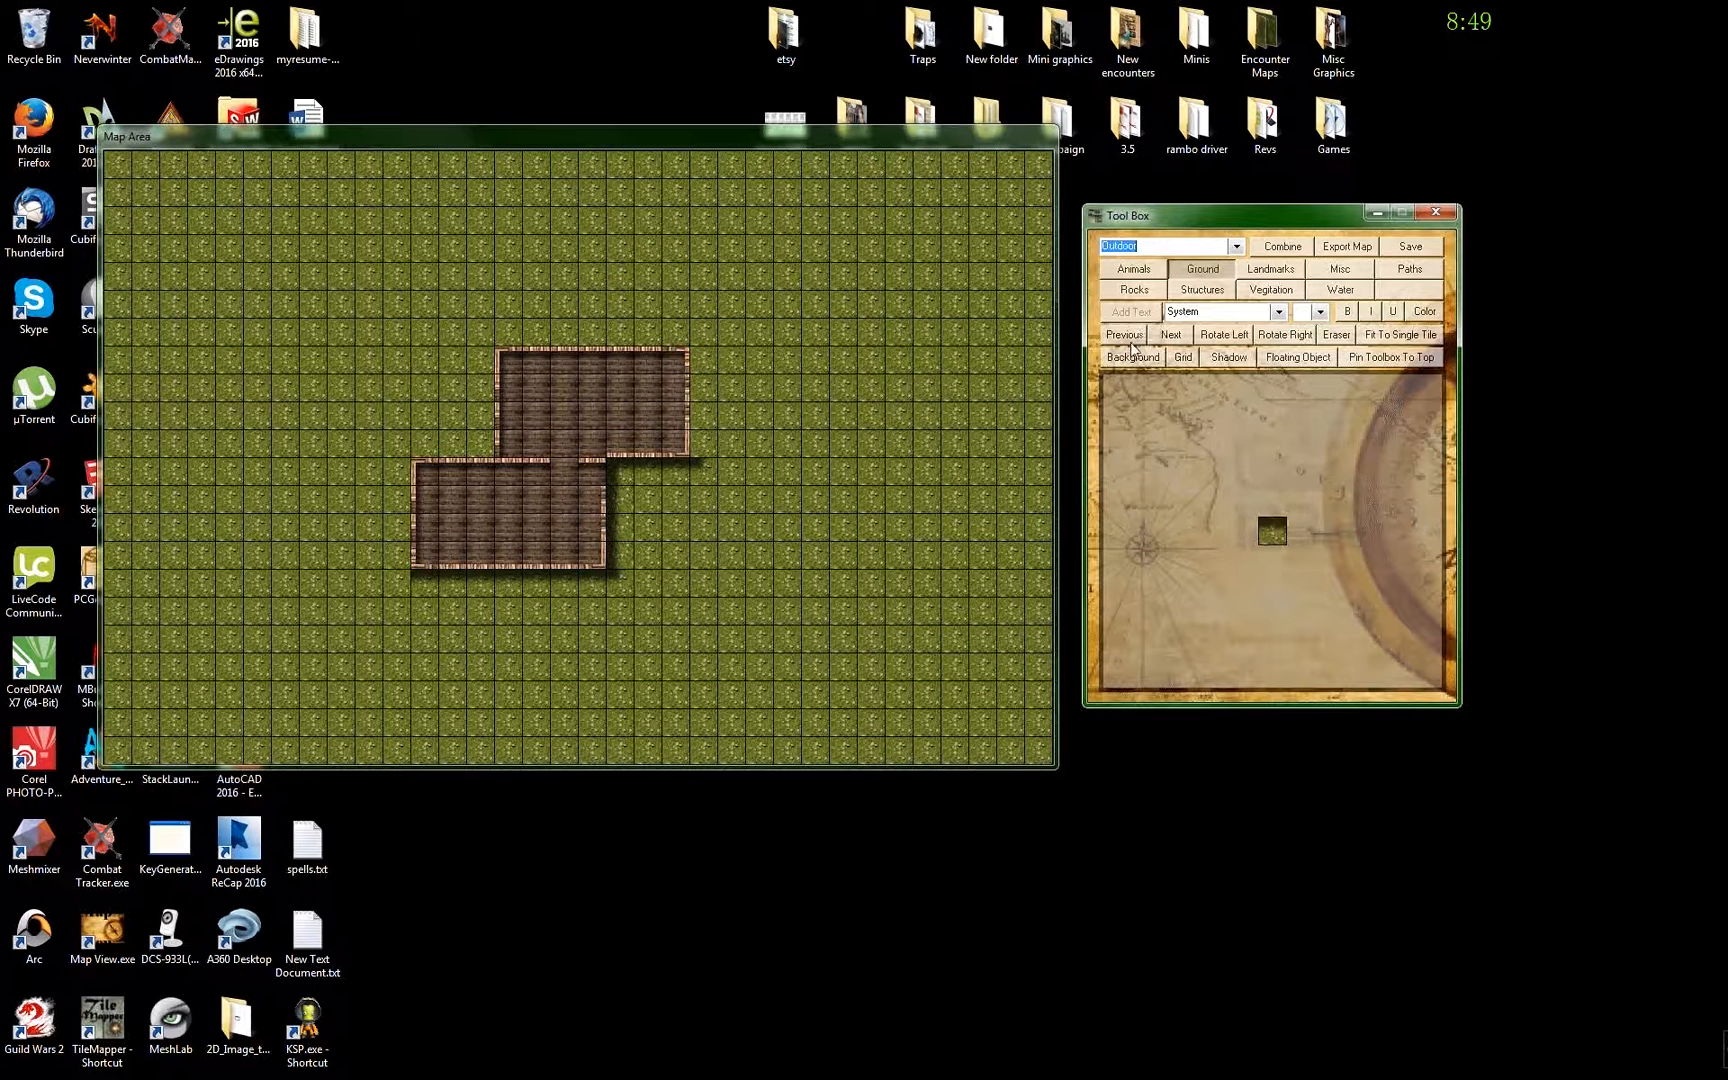
pyautogui.click(1224, 336)
pyautogui.click(751, 421)
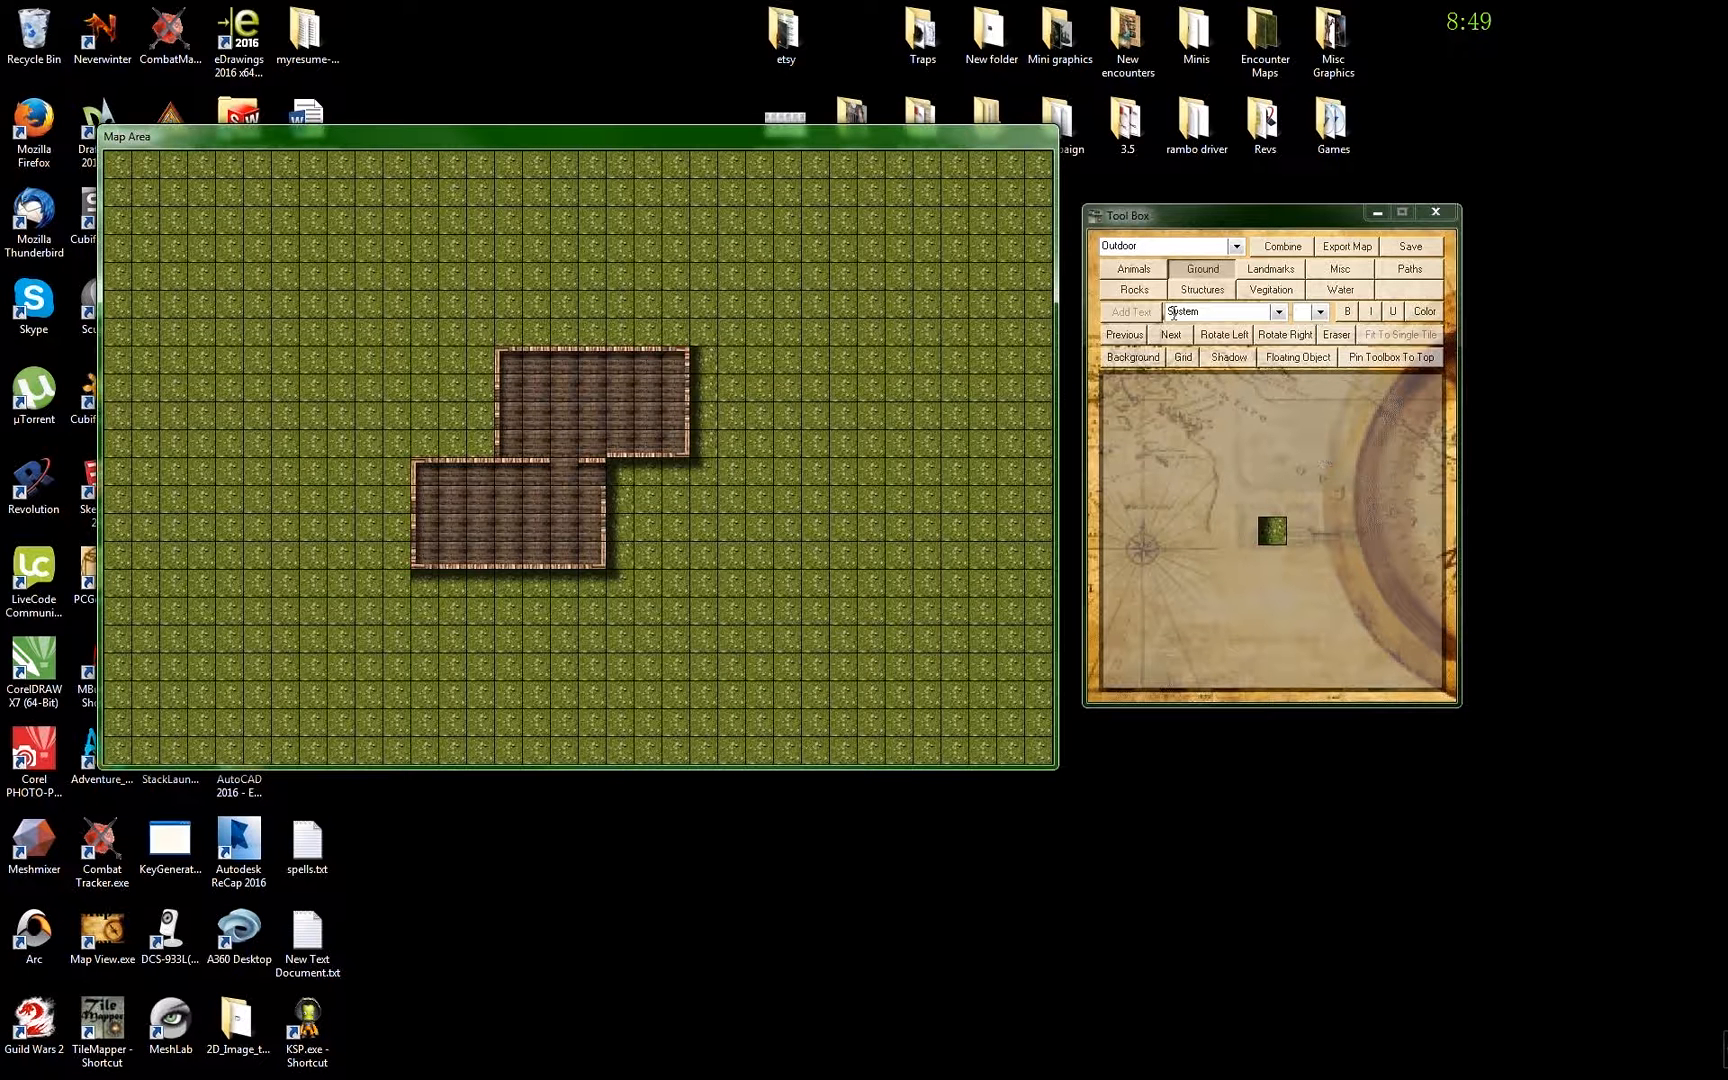
# - Switch back to the WoodBuilding tile set and show its furniture tiles
pyautogui.click(1170, 246)
pyautogui.click(1135, 333)
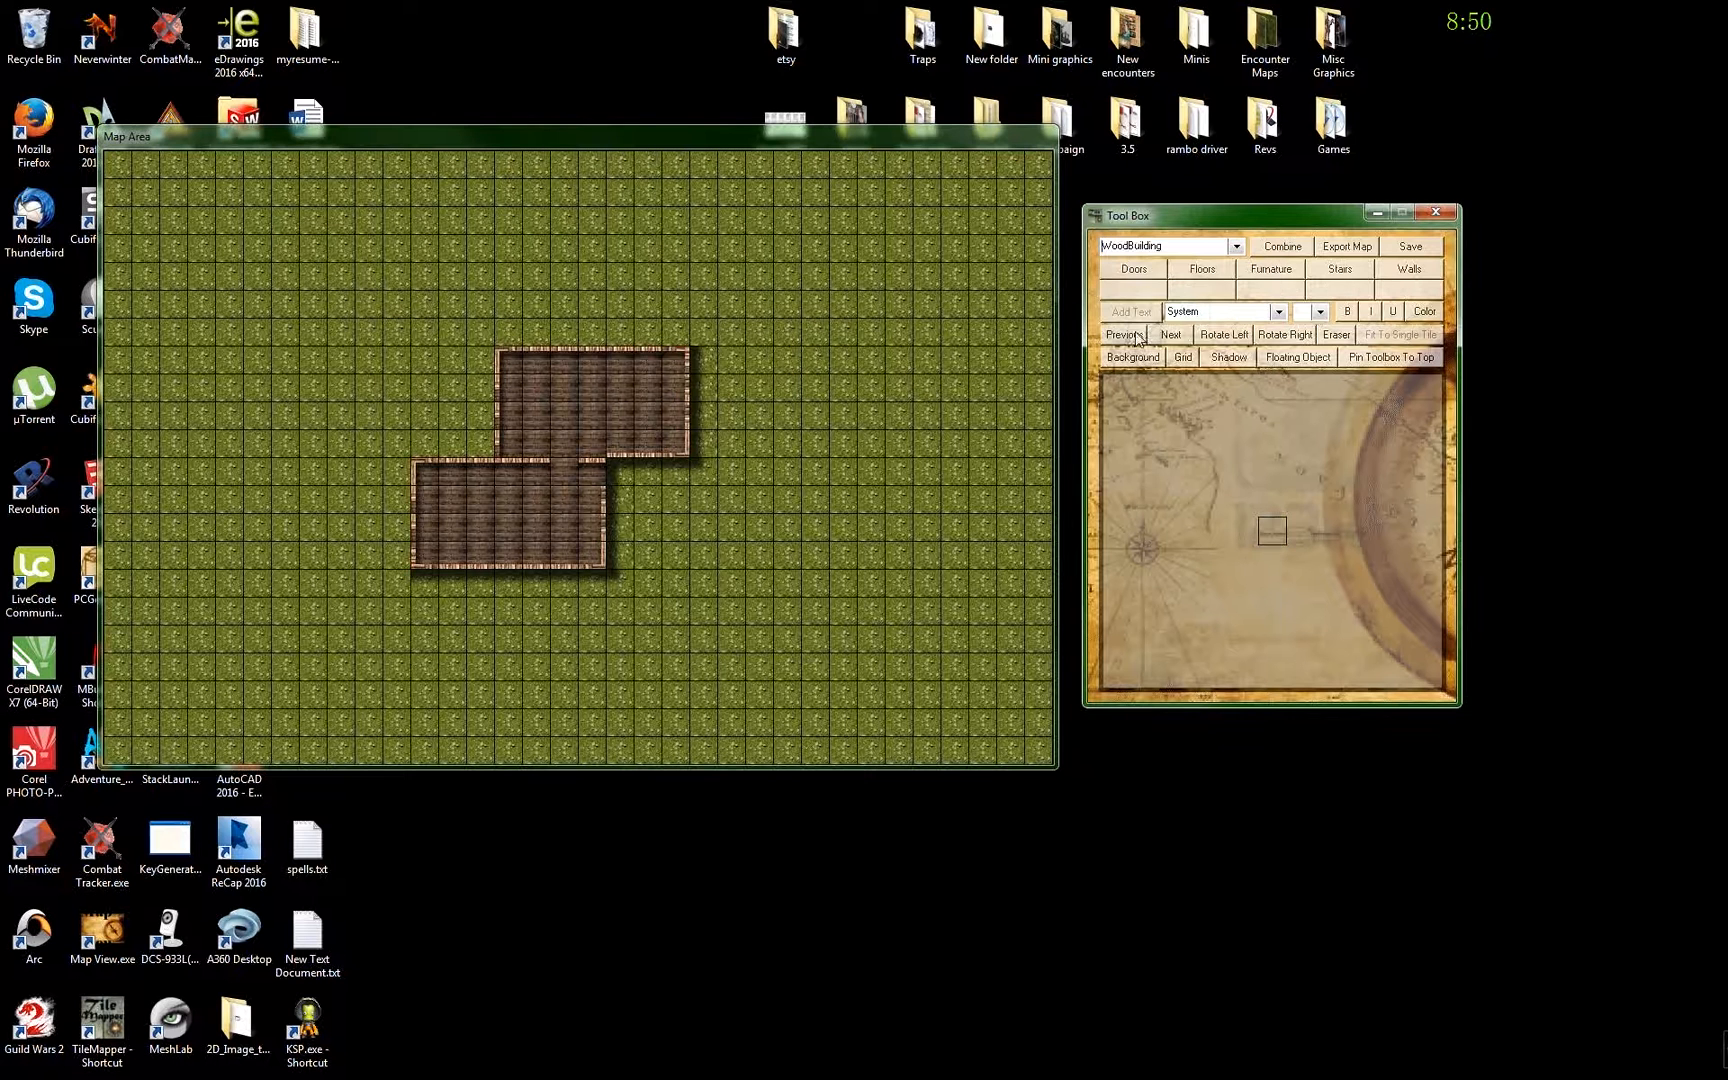
pyautogui.click(1272, 270)
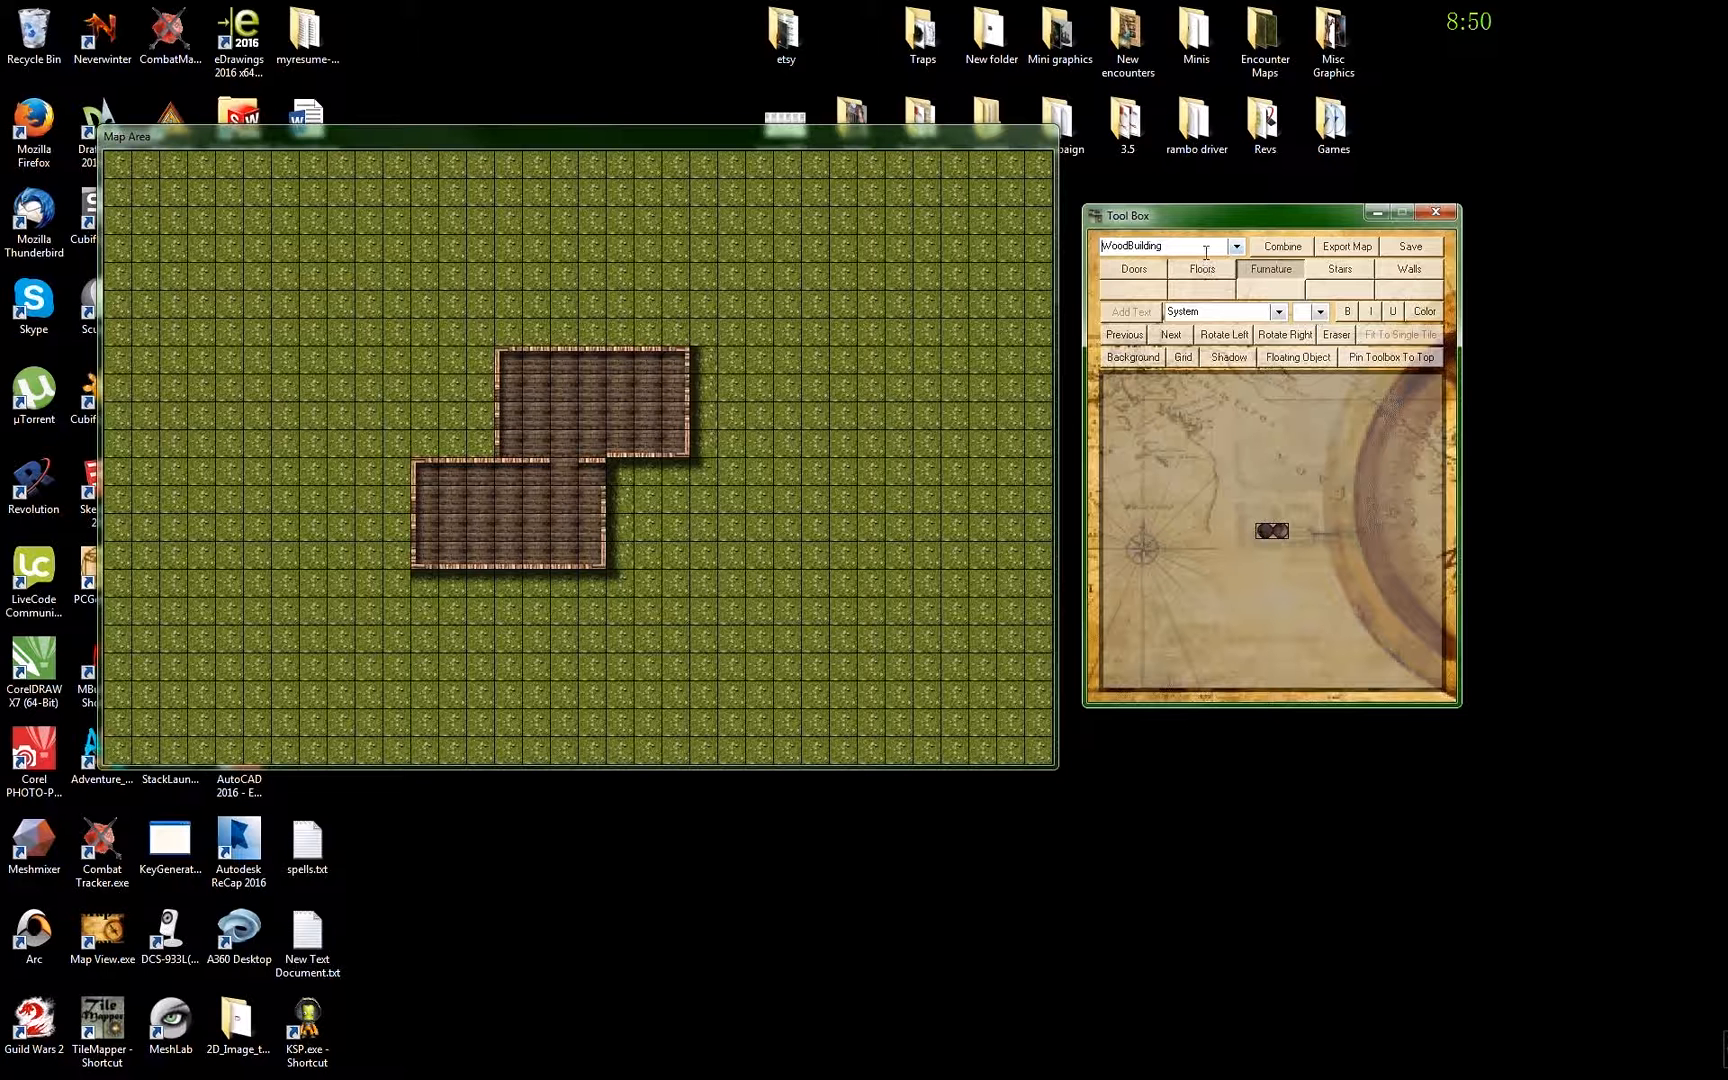
pyautogui.click(1237, 247)
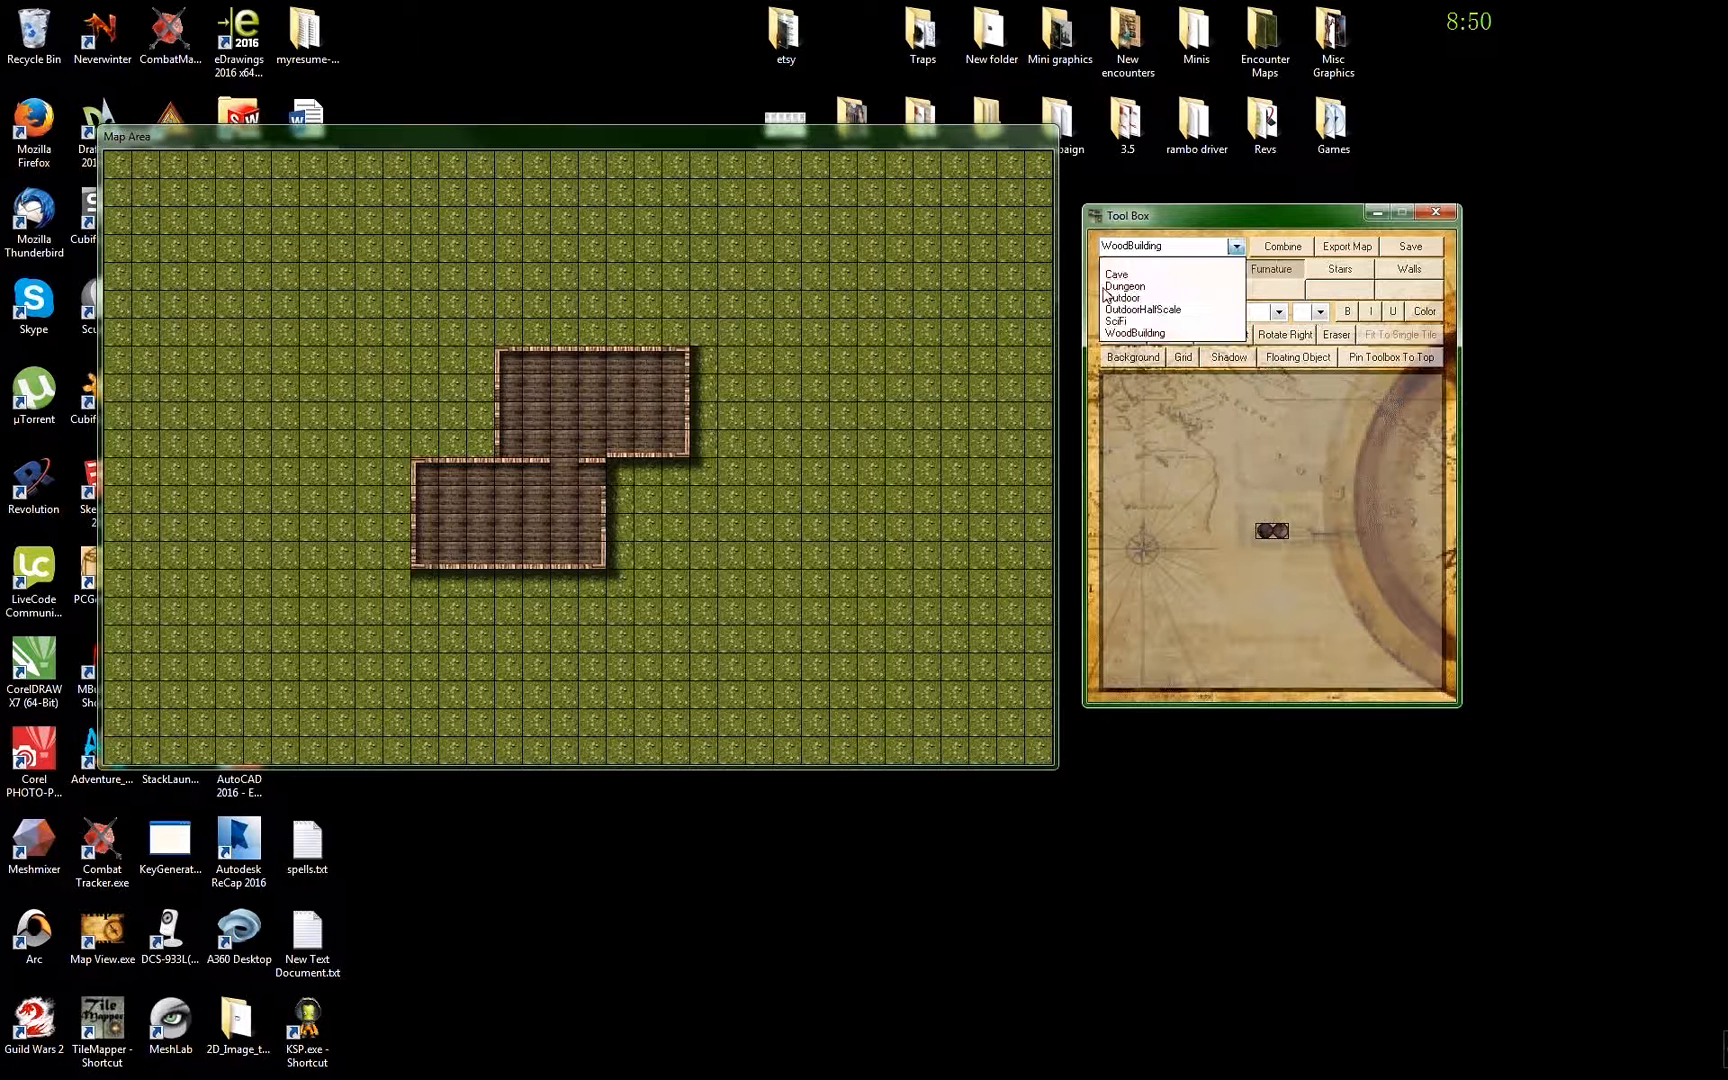
pyautogui.click(1237, 249)
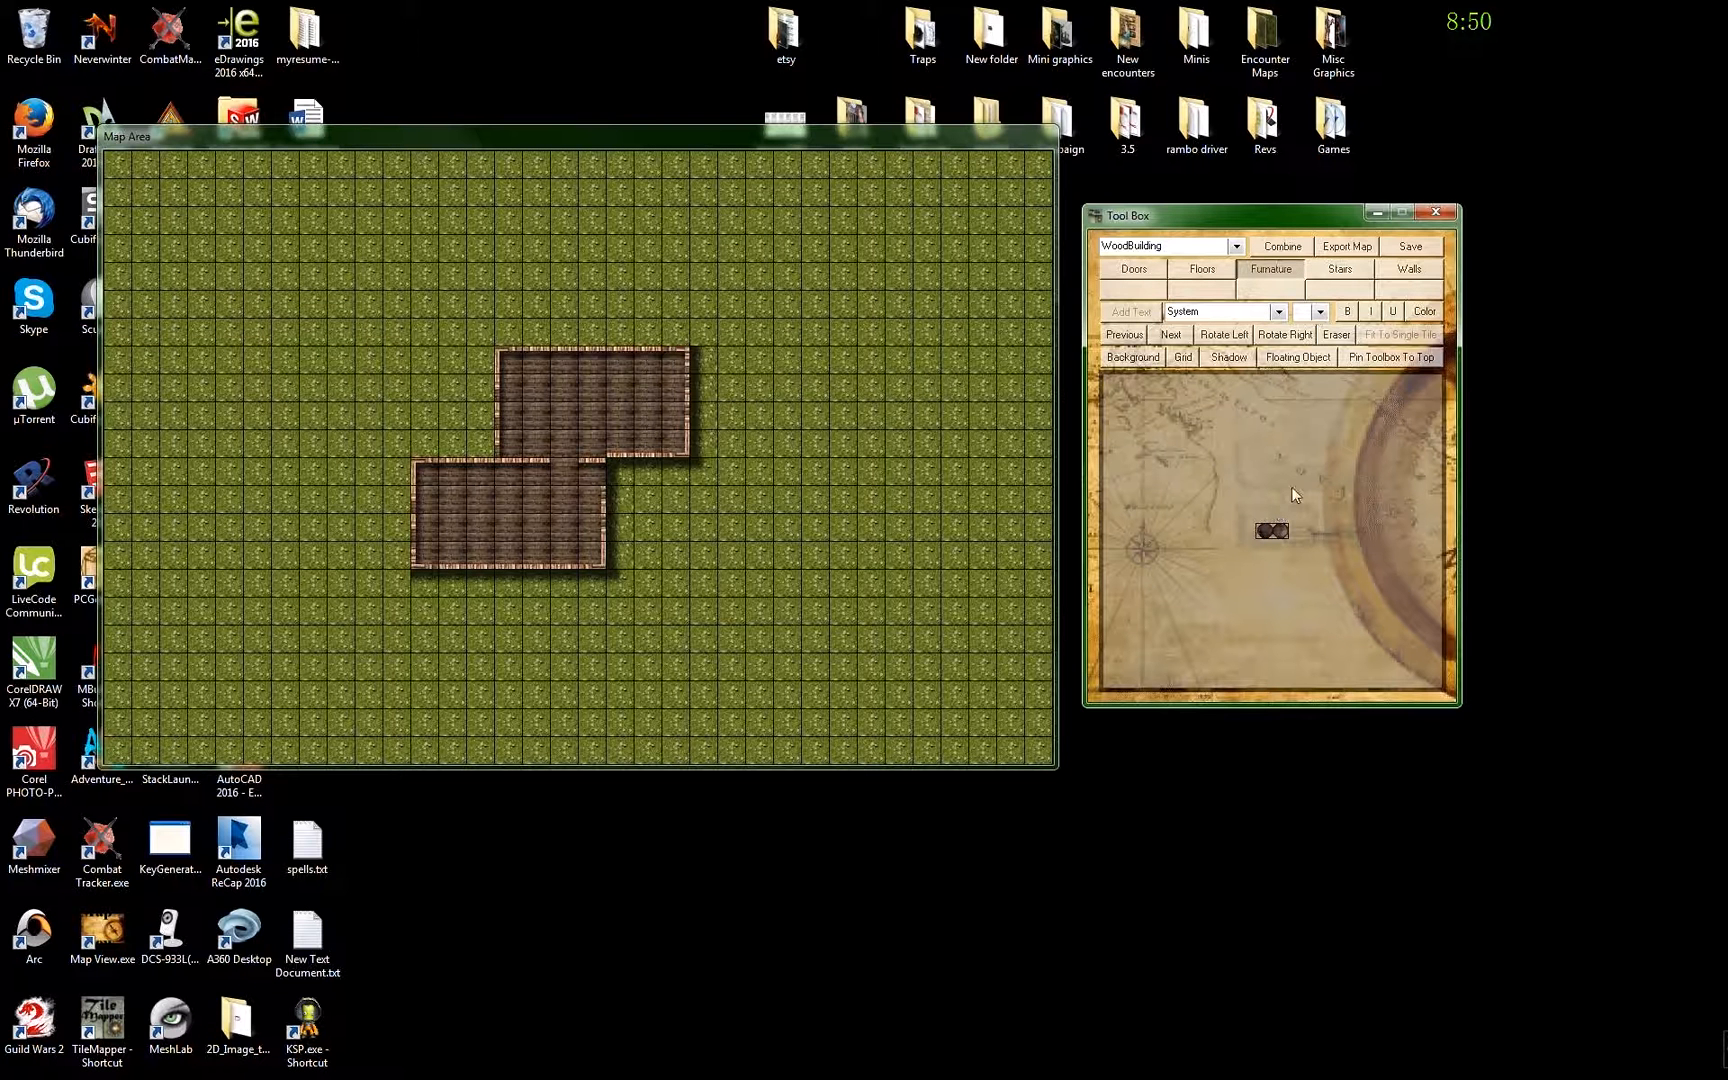
# - Place the wooden bench as a floating object near the top wall of the lower block
pyautogui.click(1172, 336)
pyautogui.click(1172, 336)
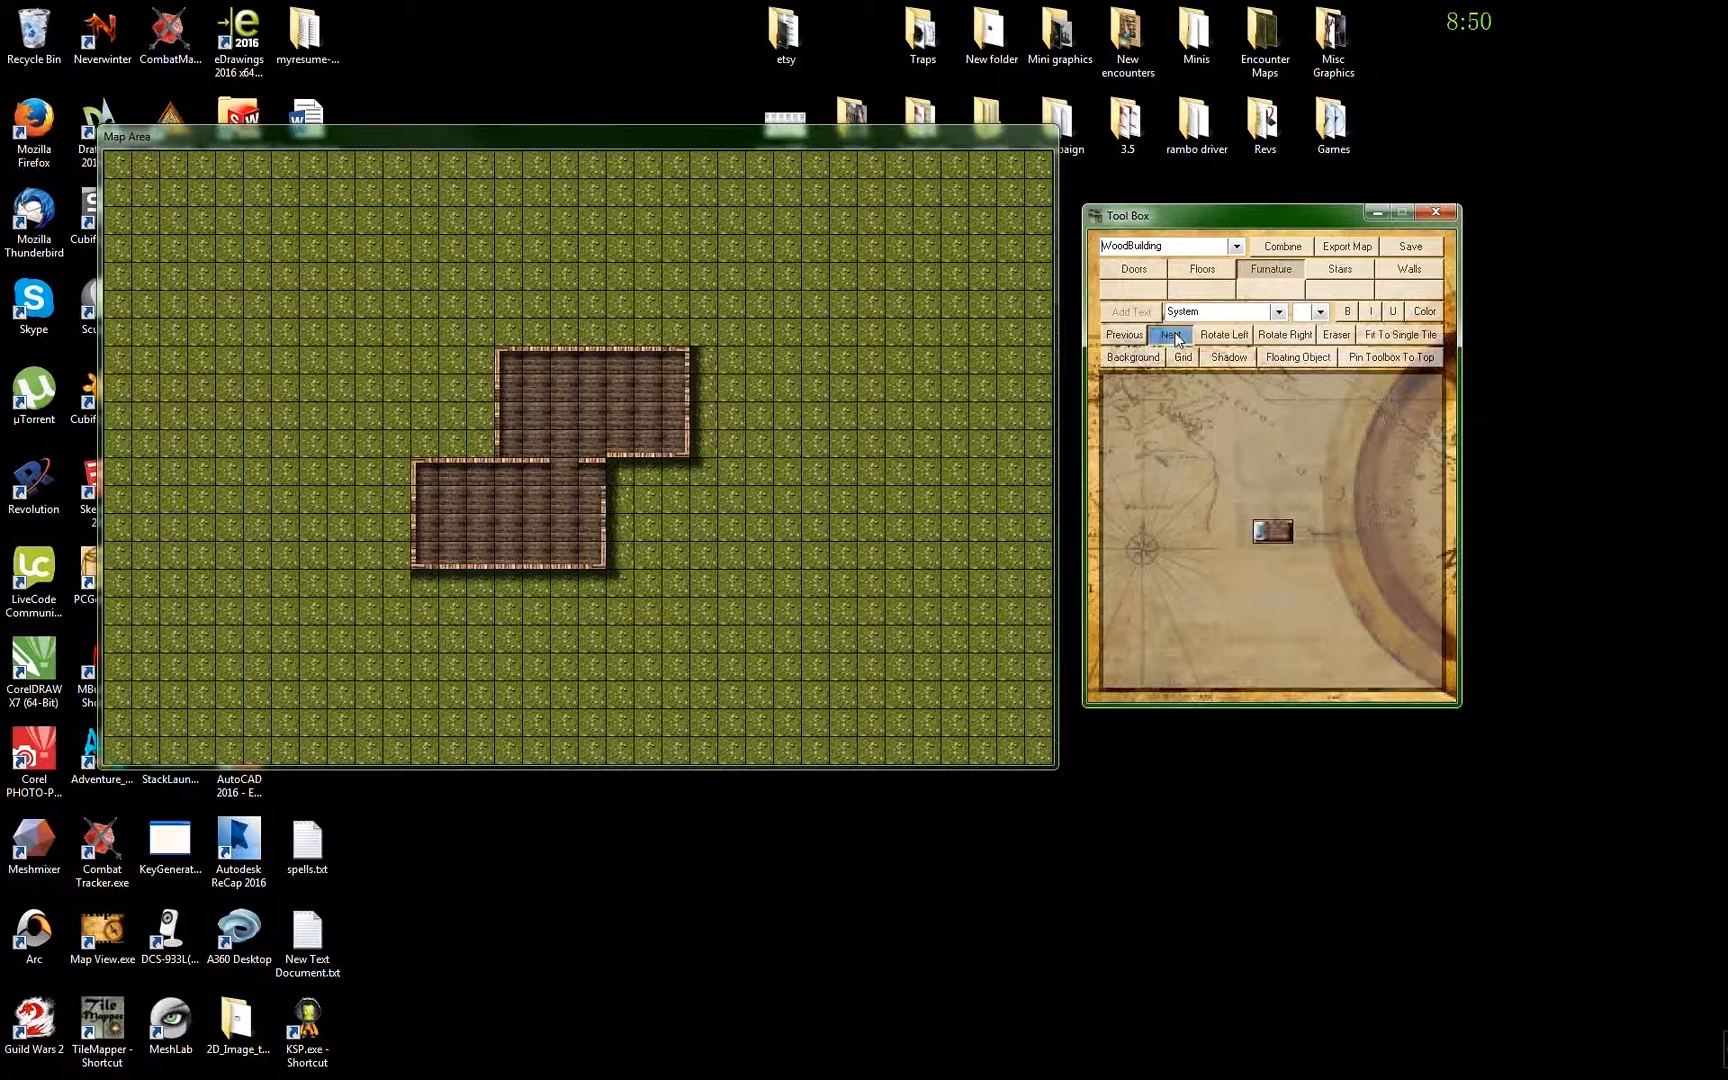
pyautogui.click(1172, 336)
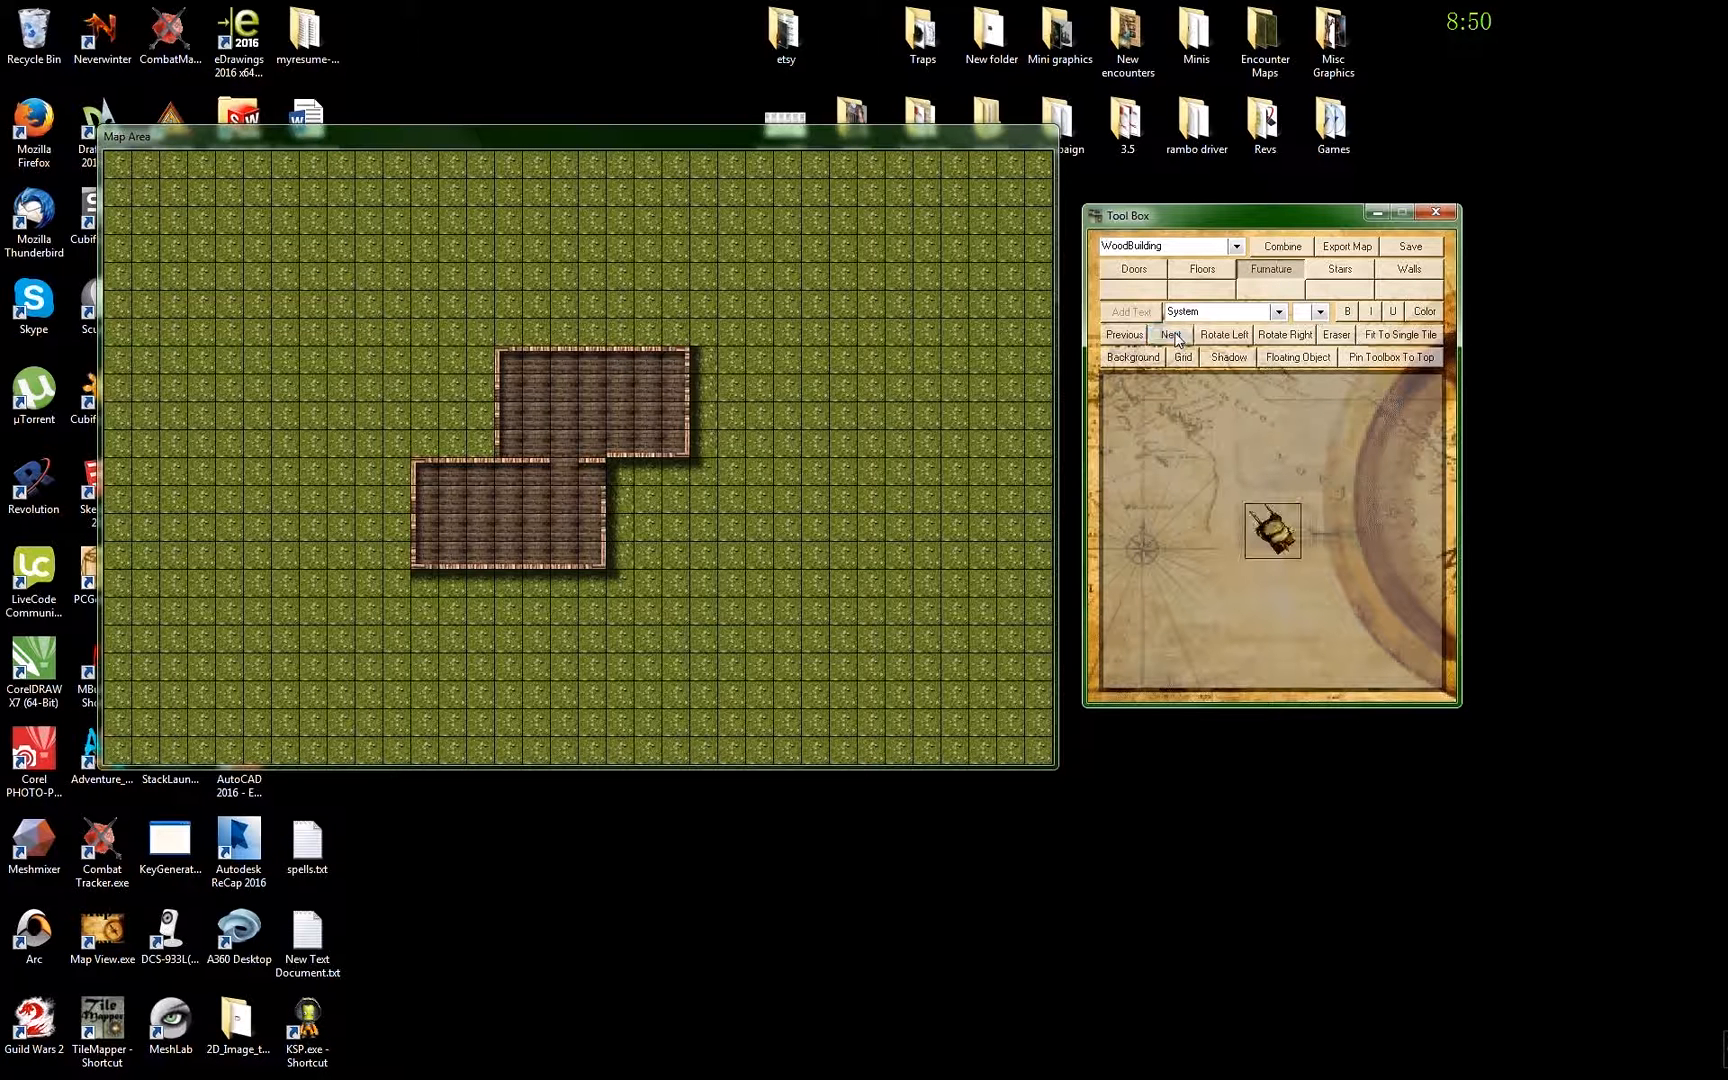
pyautogui.click(1172, 336)
pyautogui.click(1172, 336)
pyautogui.click(1172, 336)
pyautogui.click(1172, 336)
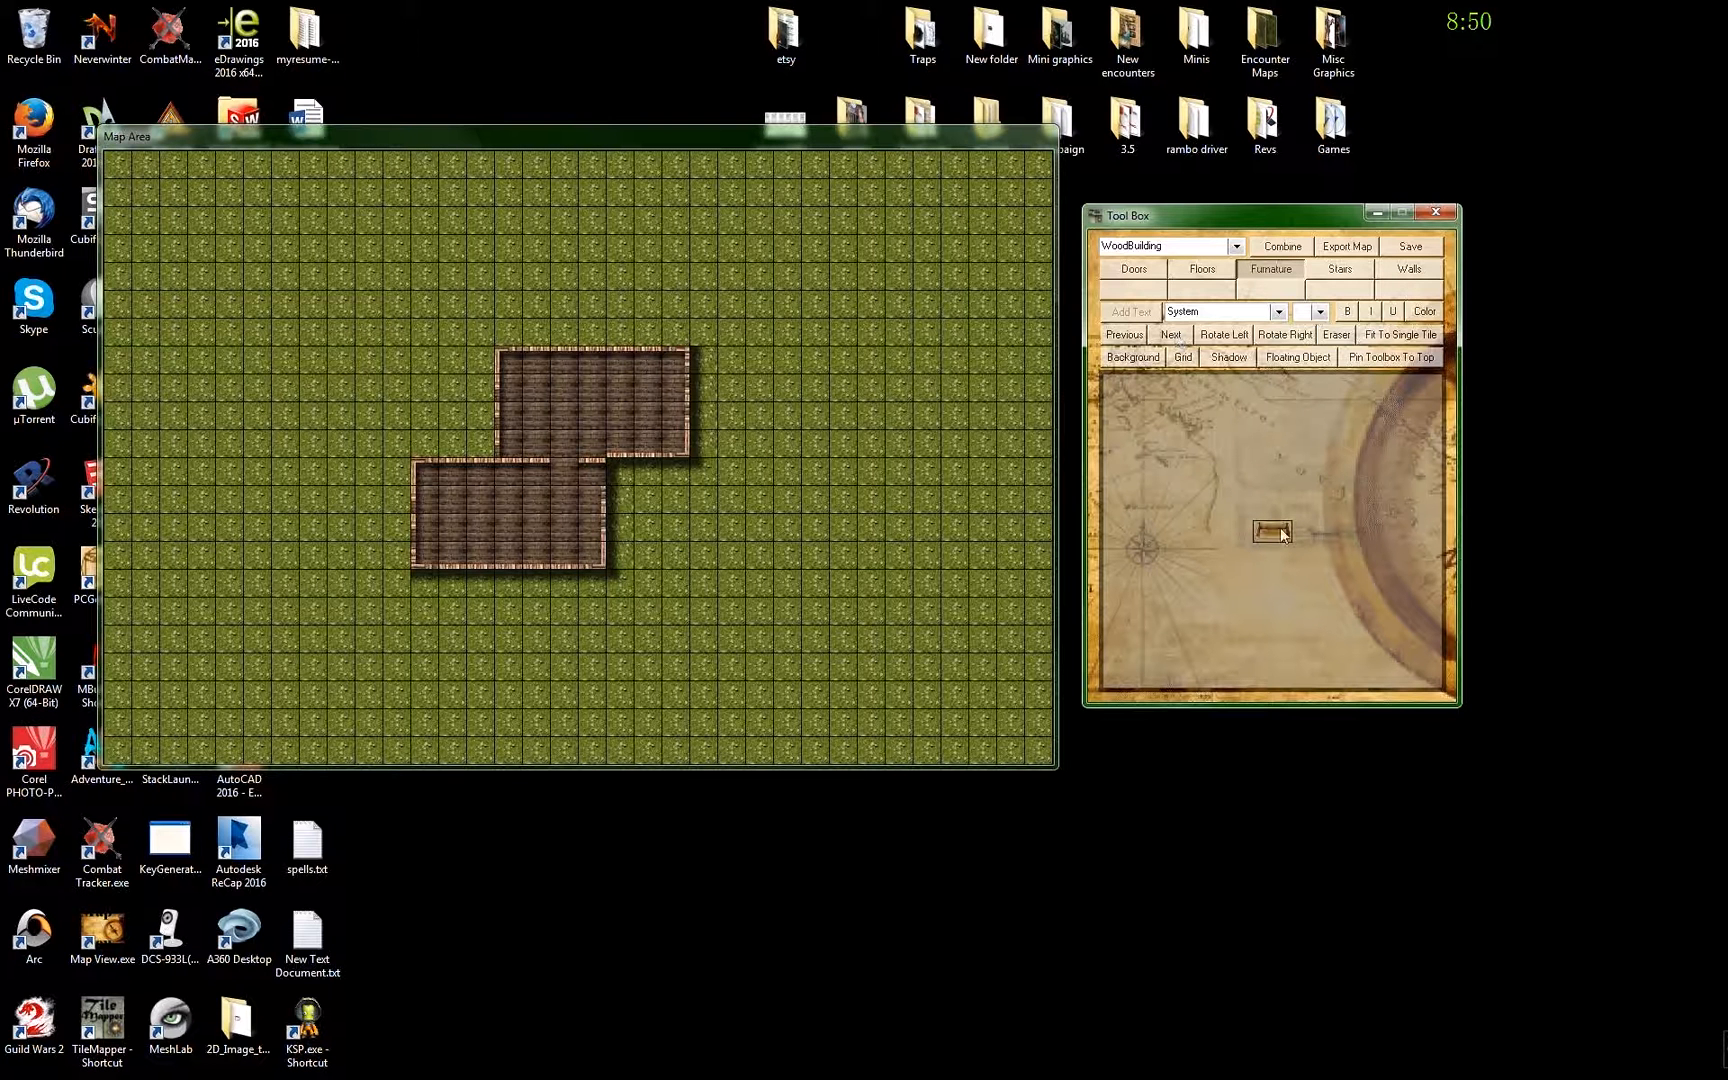
pyautogui.click(1304, 358)
pyautogui.moveTo(663, 280); pyautogui.dragTo(621, 371)
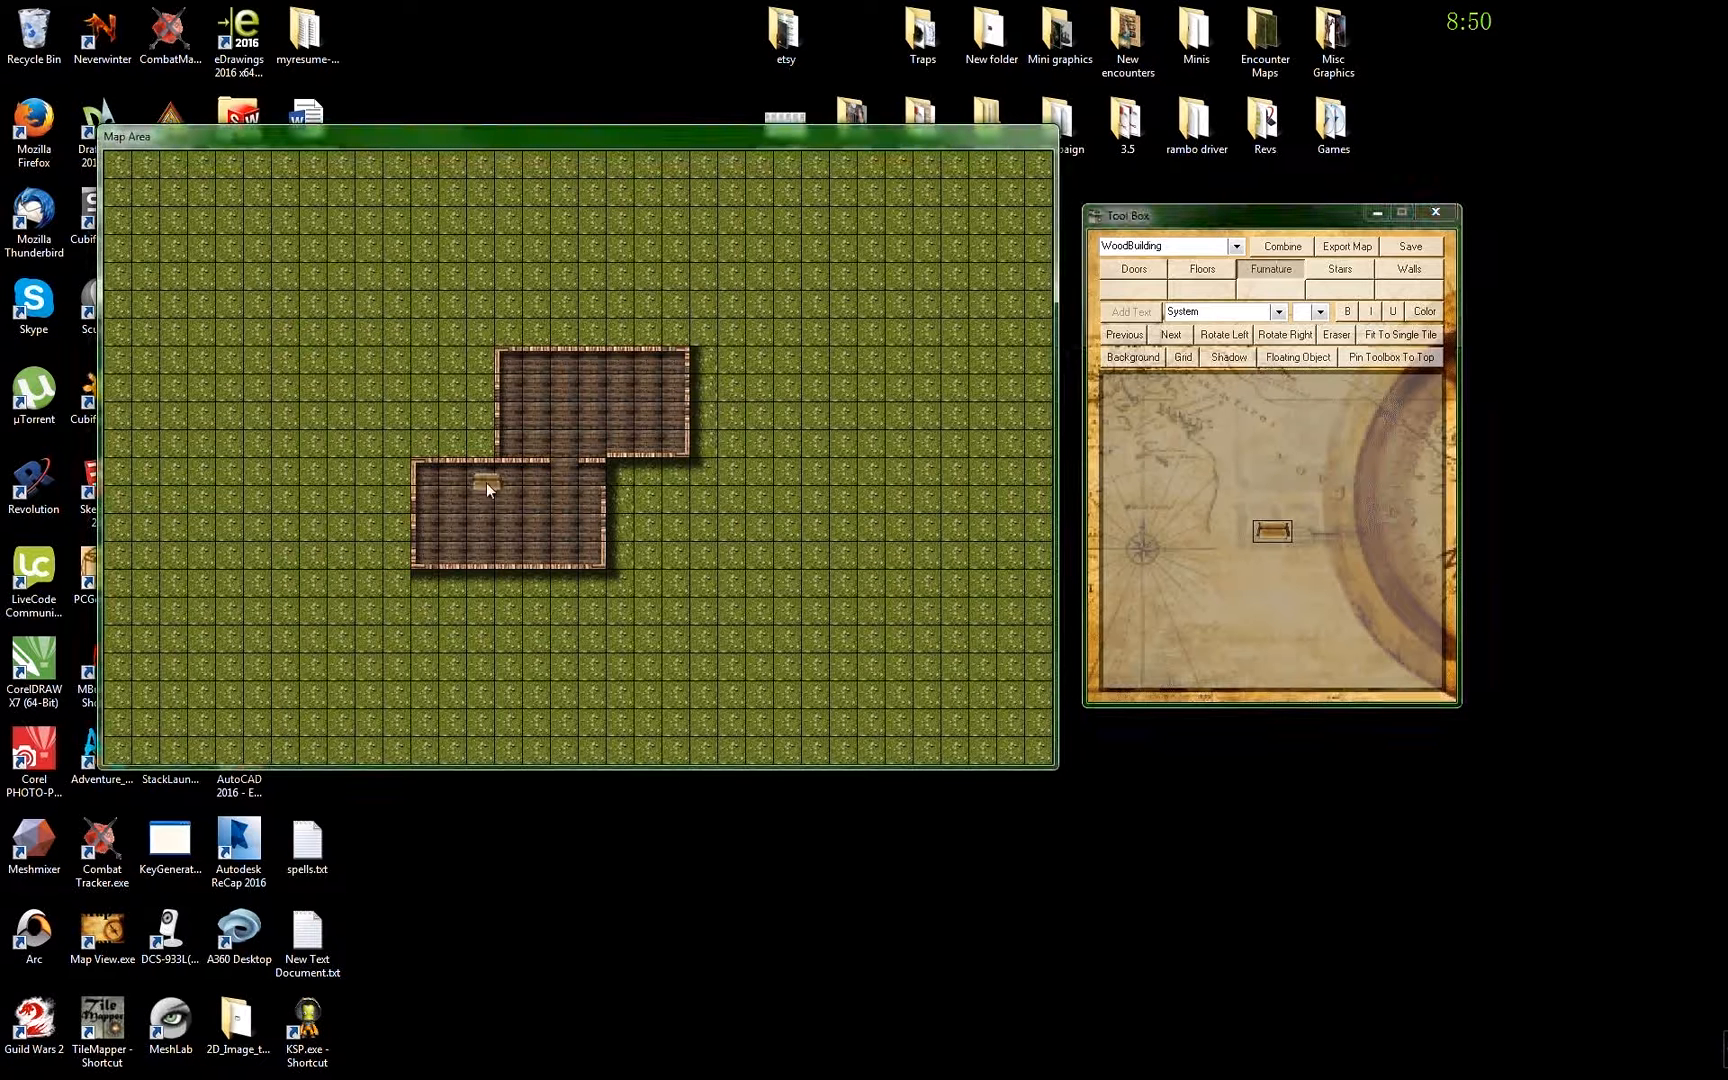
# - Create a shadow of the bench and position it at the bench in the lower block
pyautogui.click(1229, 358)
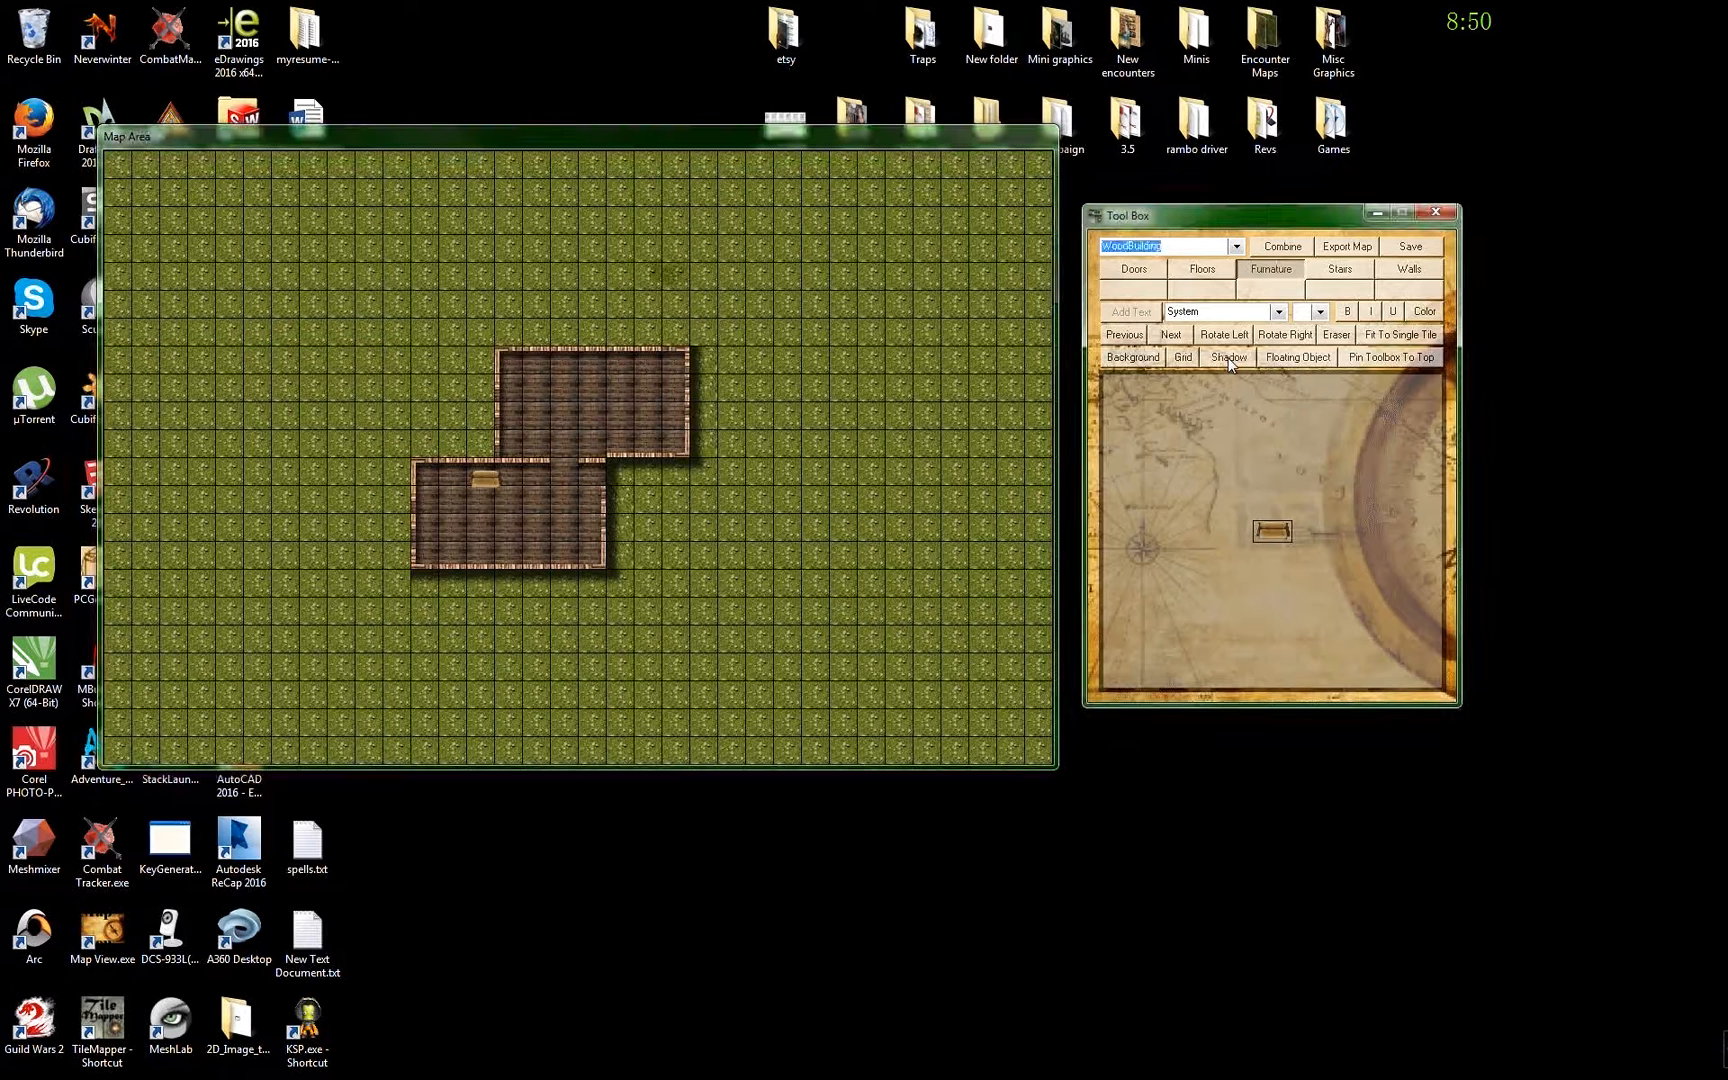
pyautogui.click(1229, 358)
pyautogui.click(1229, 358)
pyautogui.click(1229, 358)
pyautogui.click(1229, 358)
pyautogui.click(673, 277)
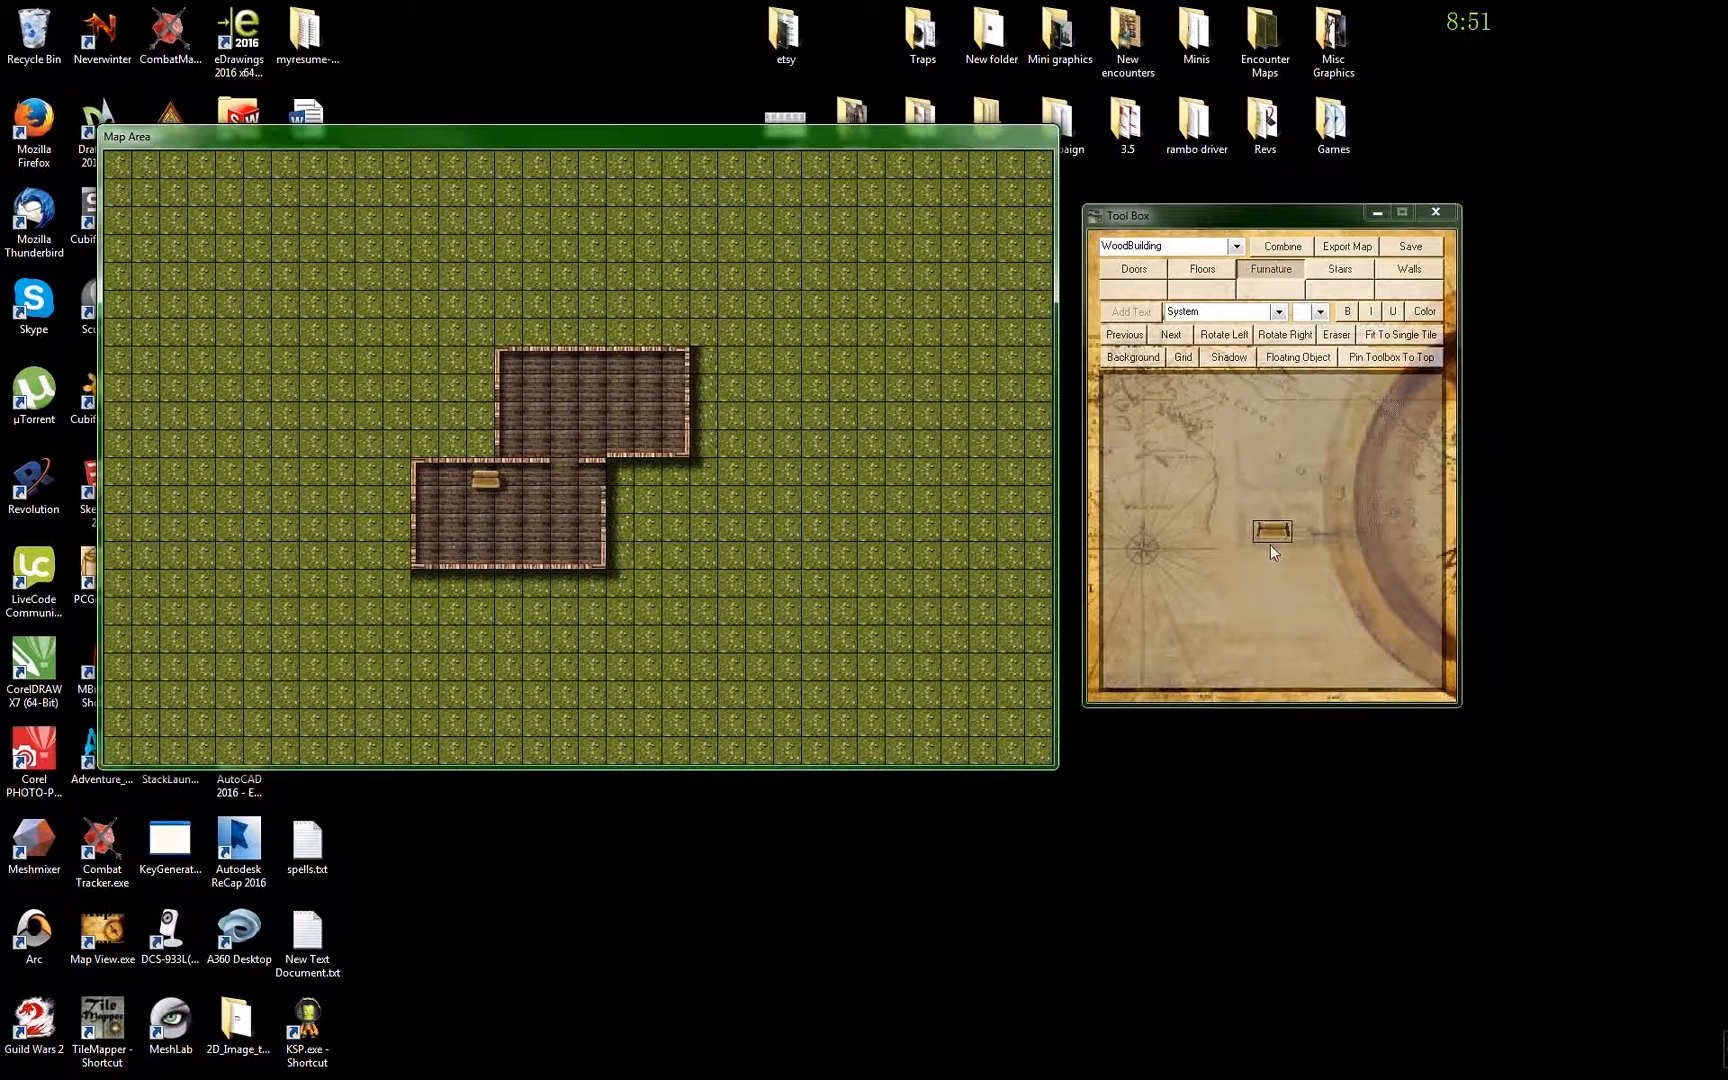
# - Add the orange desk's shadow near the top wall of the upper block and place the desk over it as a floating object
pyautogui.click(1182, 337)
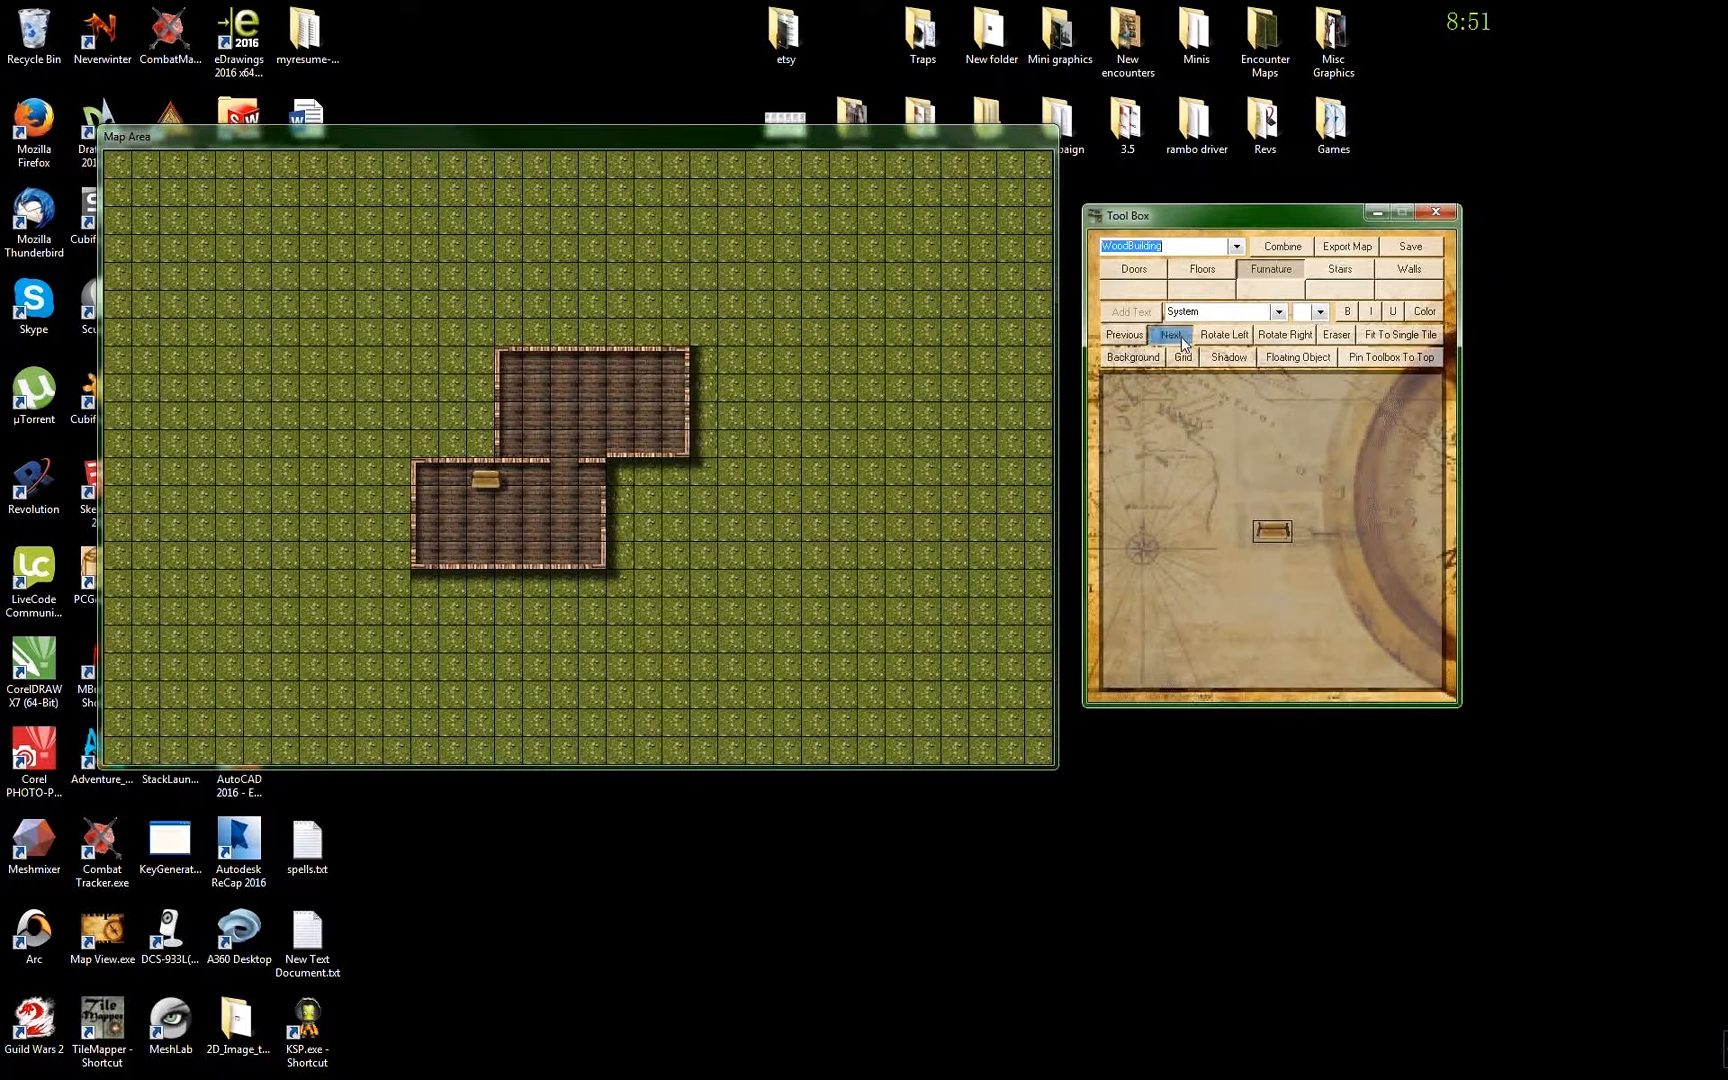
pyautogui.click(1182, 338)
pyautogui.click(1233, 358)
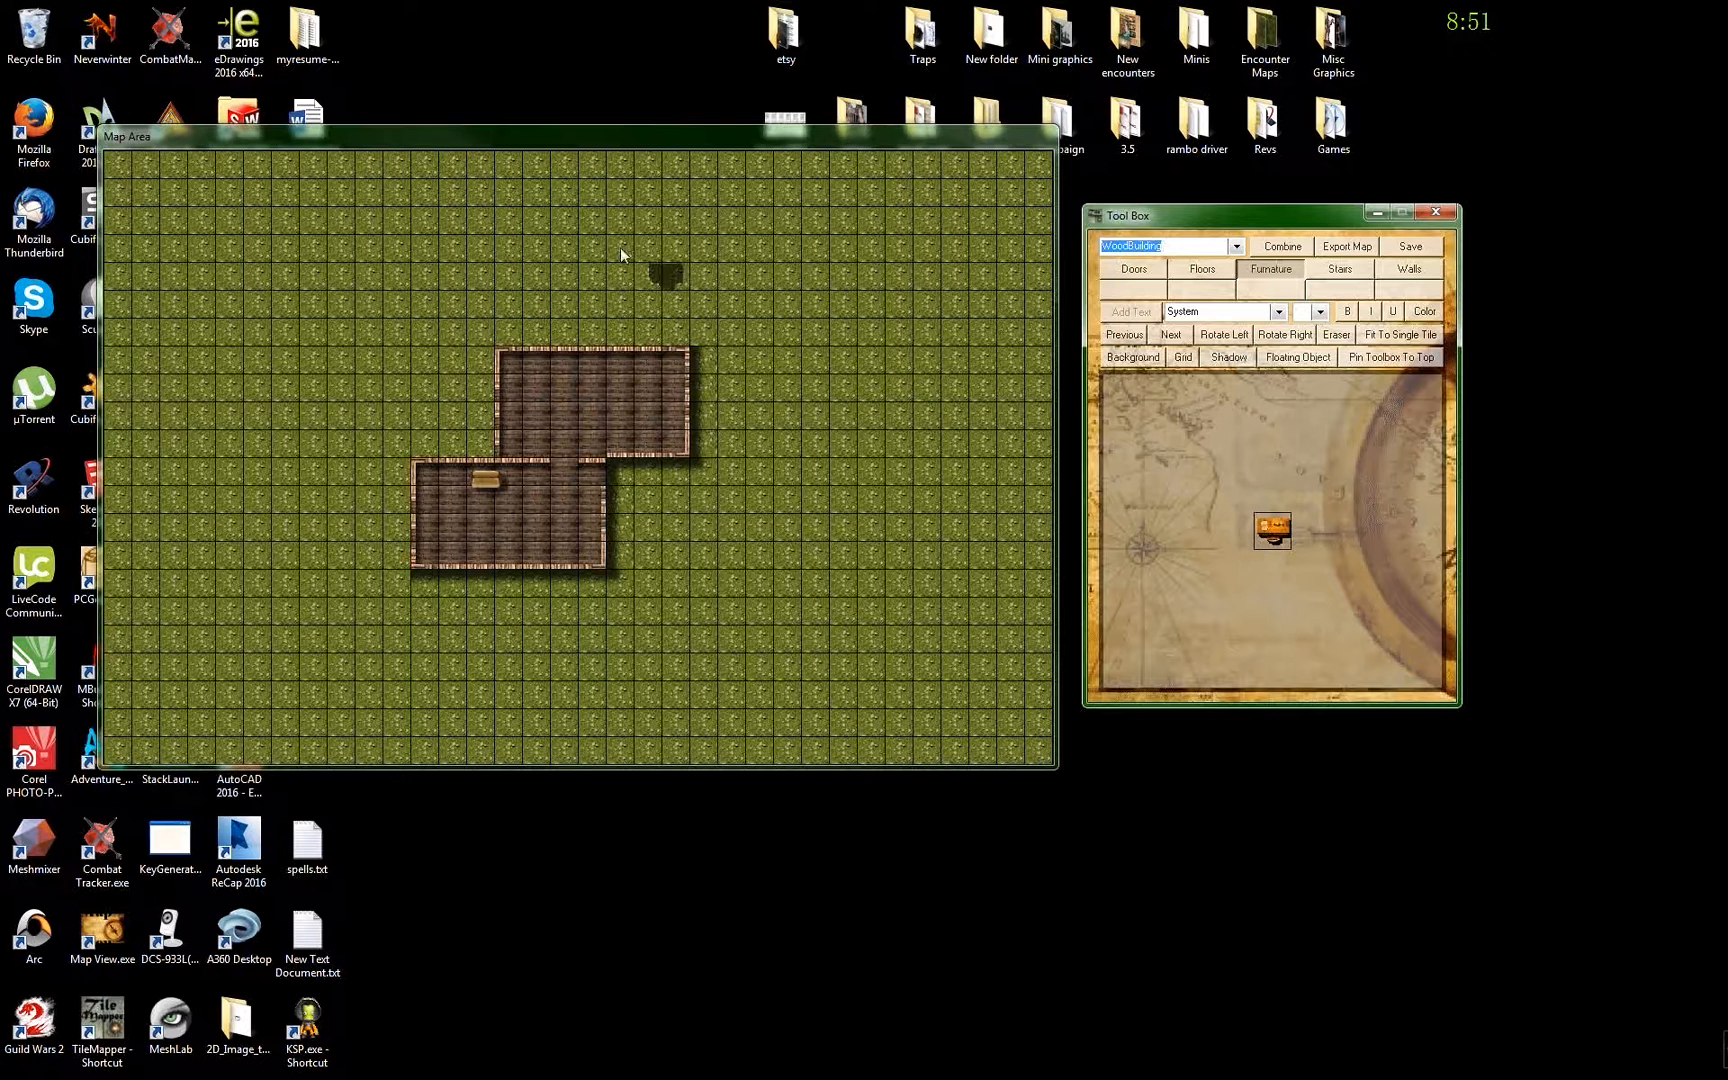
pyautogui.click(598, 358)
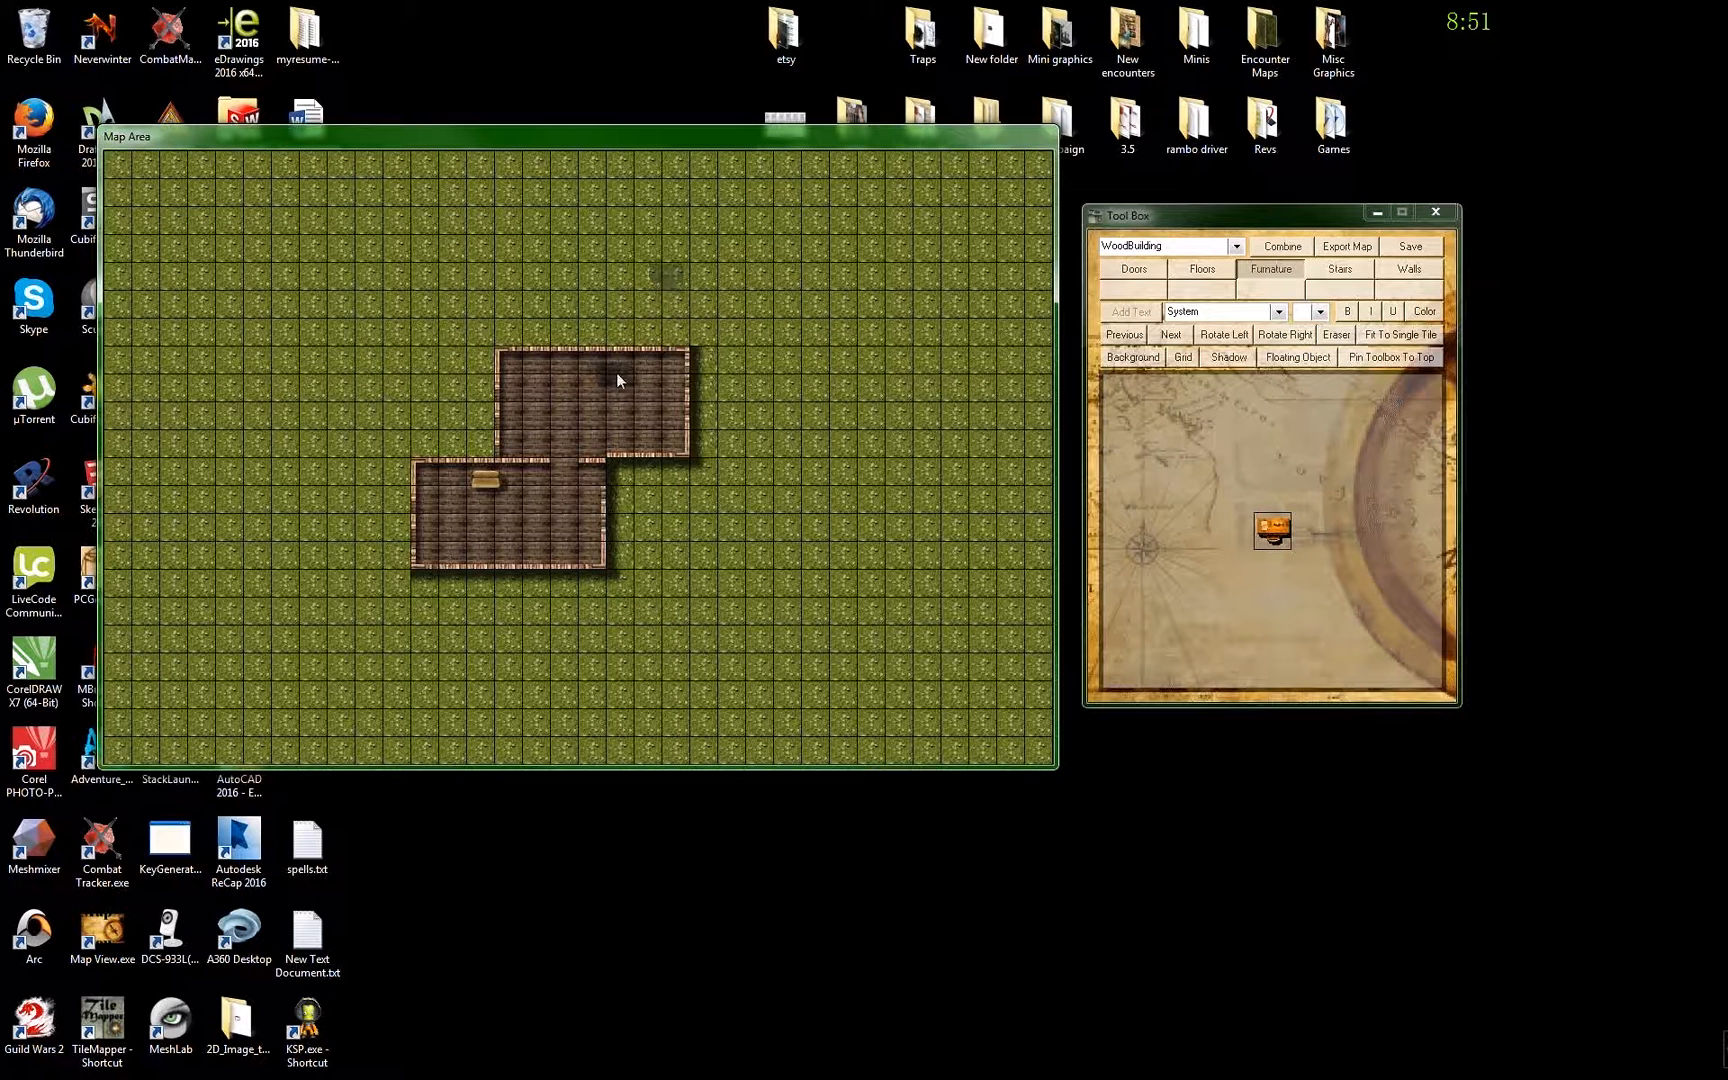
pyautogui.click(616, 373)
pyautogui.click(1295, 357)
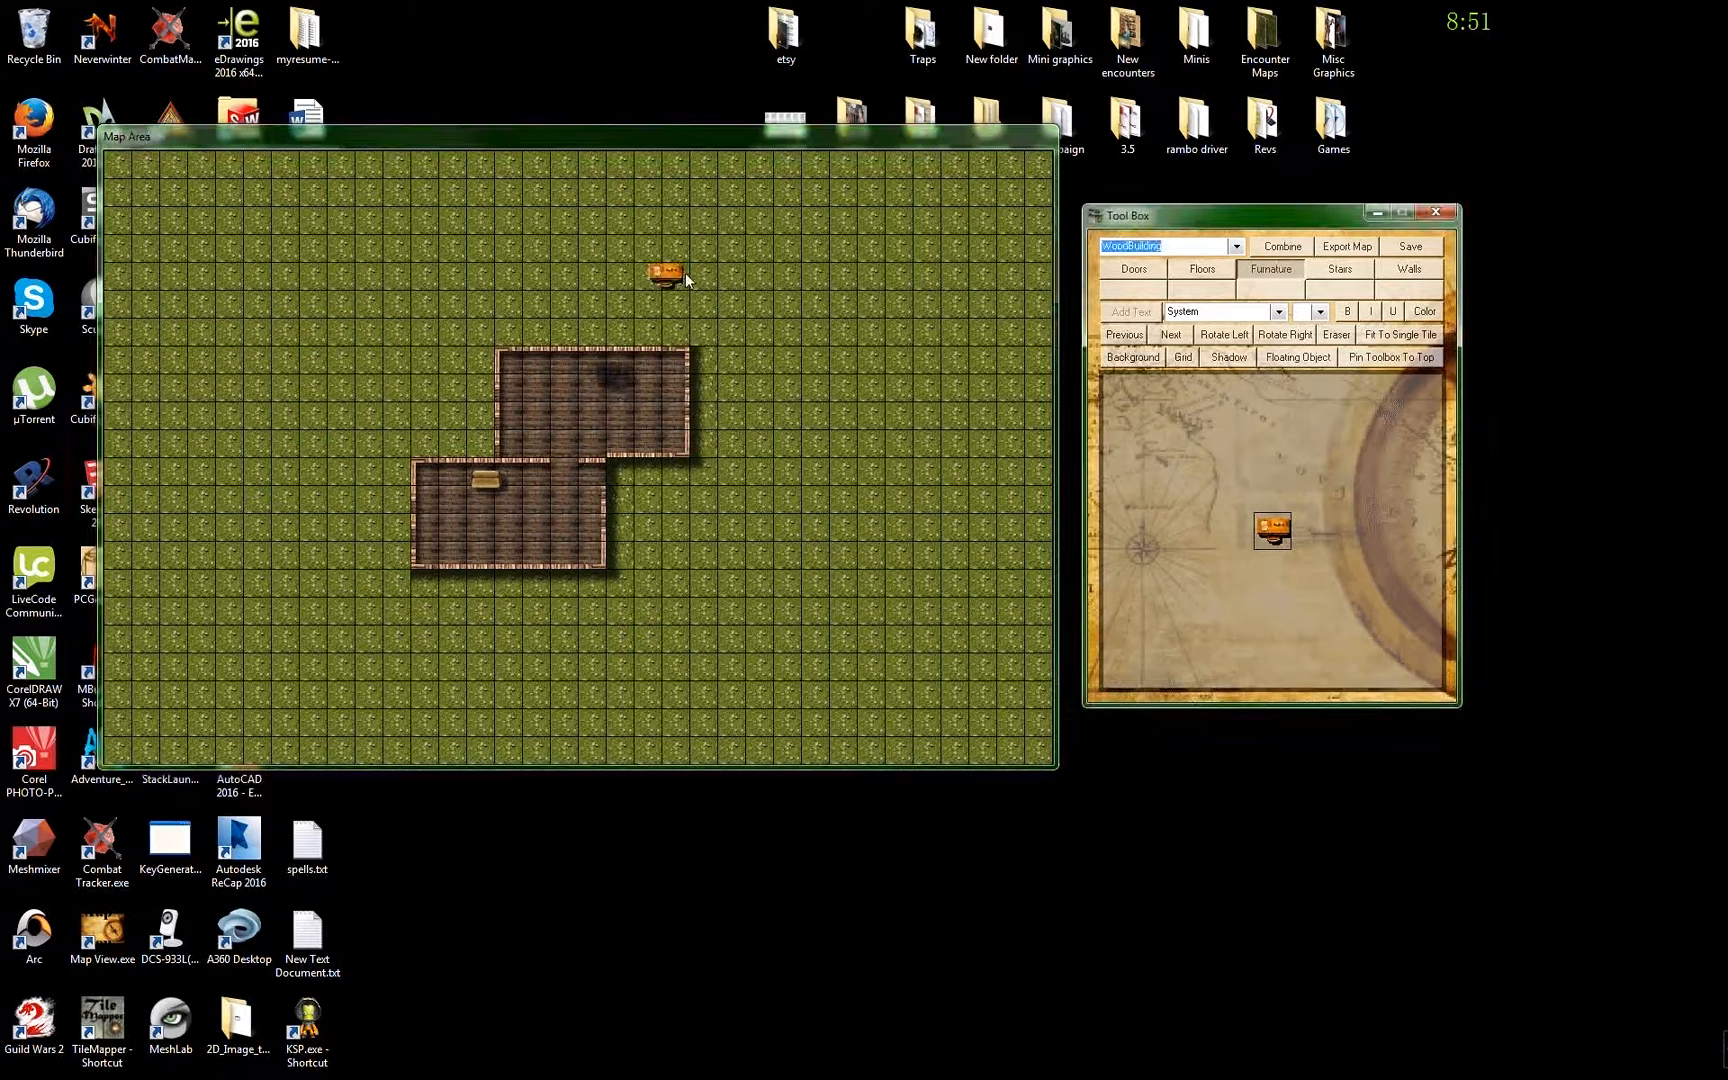
pyautogui.moveTo(667, 277); pyautogui.dragTo(614, 364)
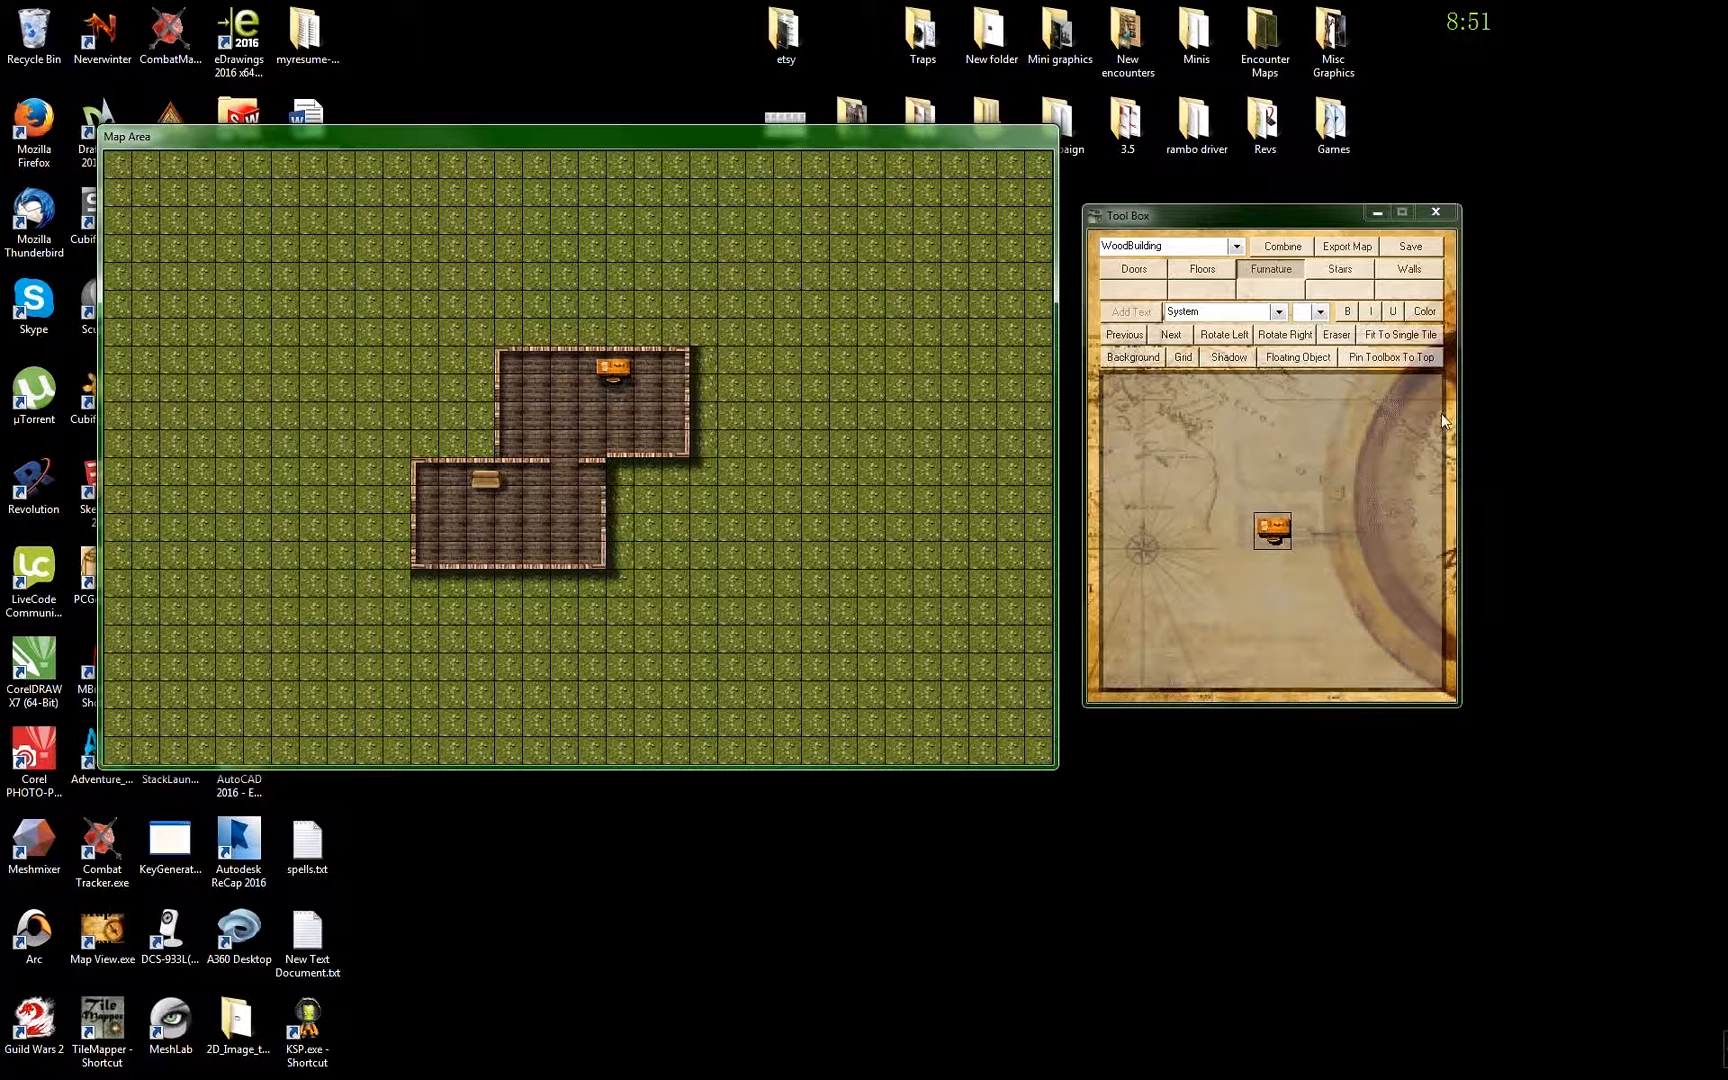
# - Choose a narrow WoodBuilding door, rotate it to horizontal and place it as a floating object on the lower block's bottom wall
pyautogui.click(1132, 270)
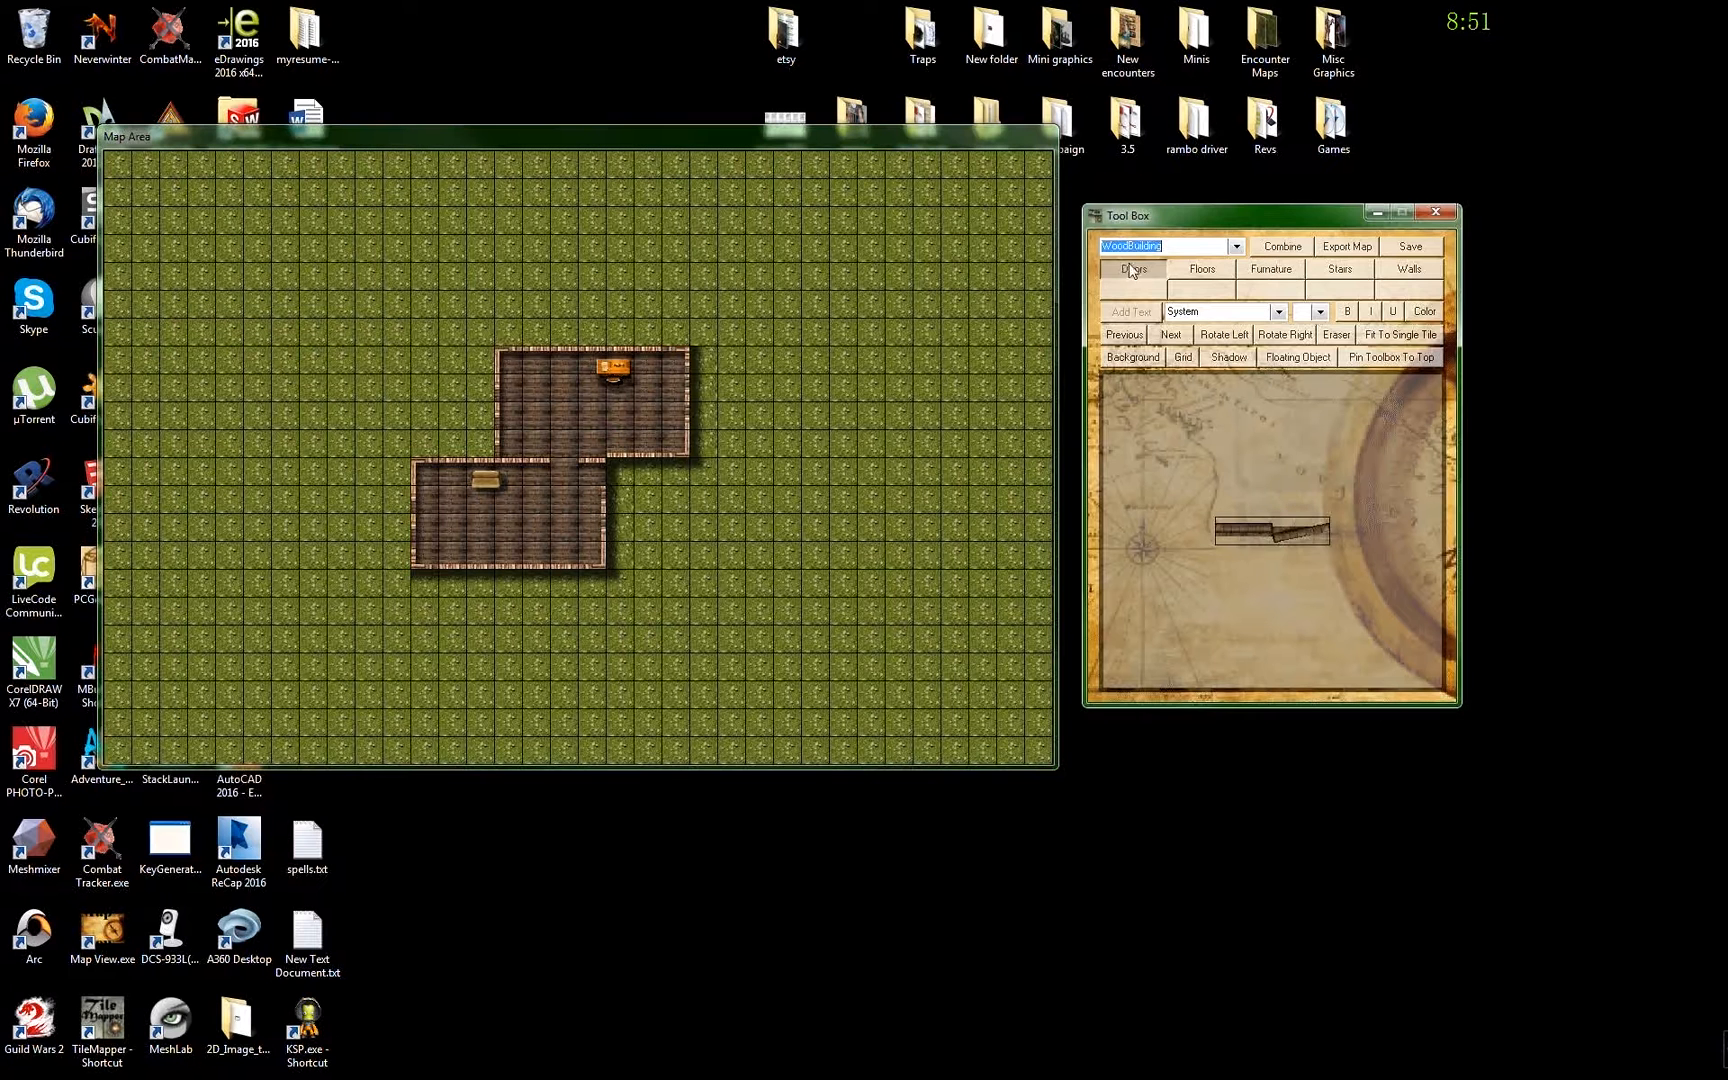
pyautogui.click(1170, 334)
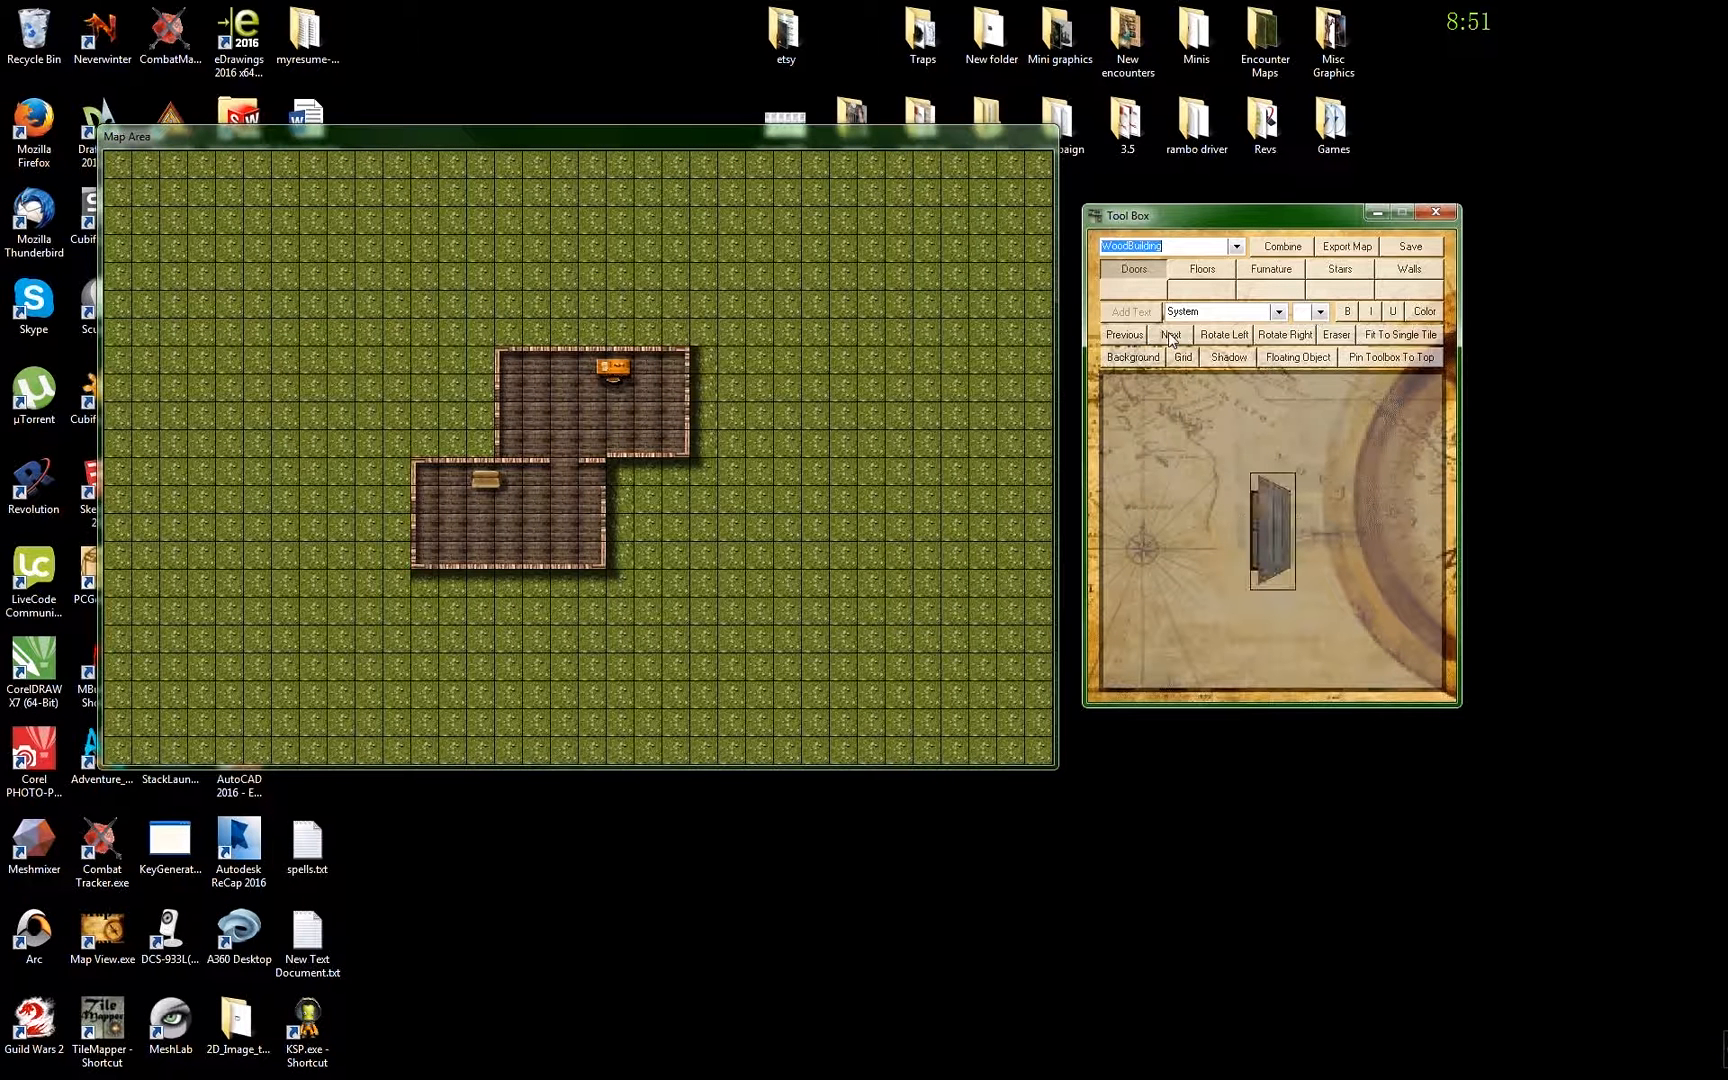
pyautogui.click(1171, 336)
pyautogui.click(1171, 336)
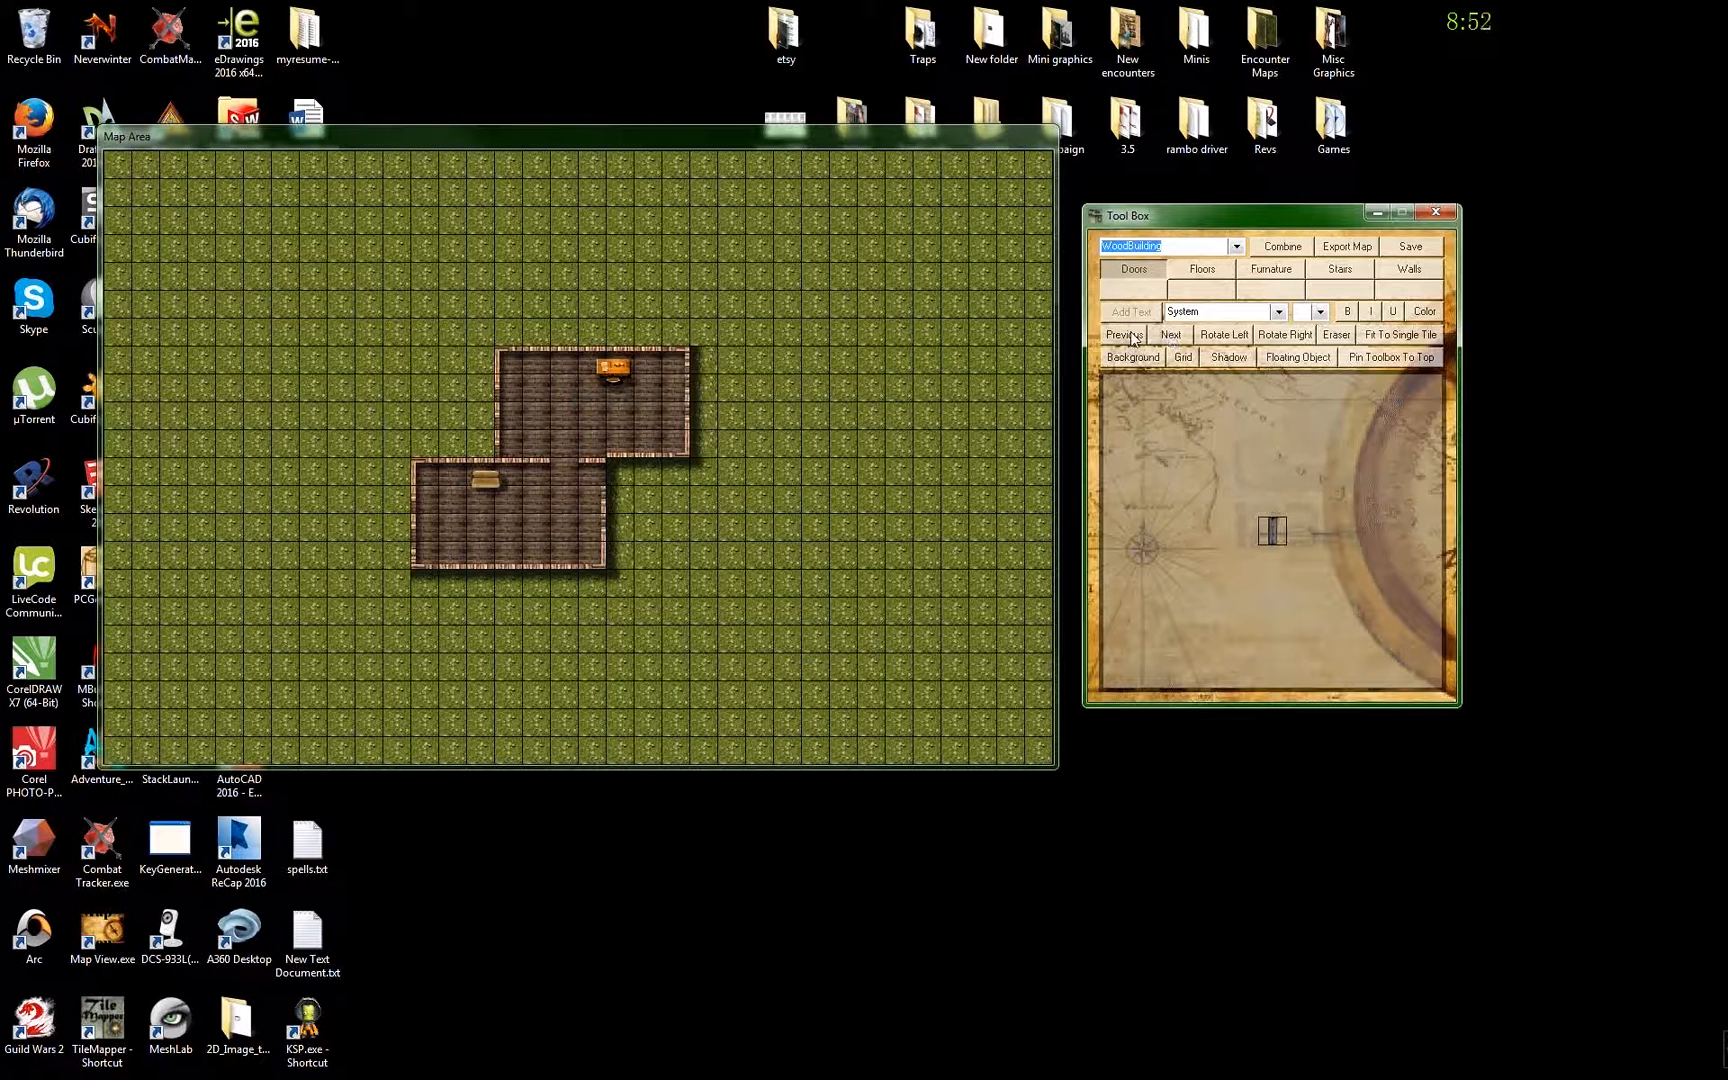
pyautogui.click(1134, 338)
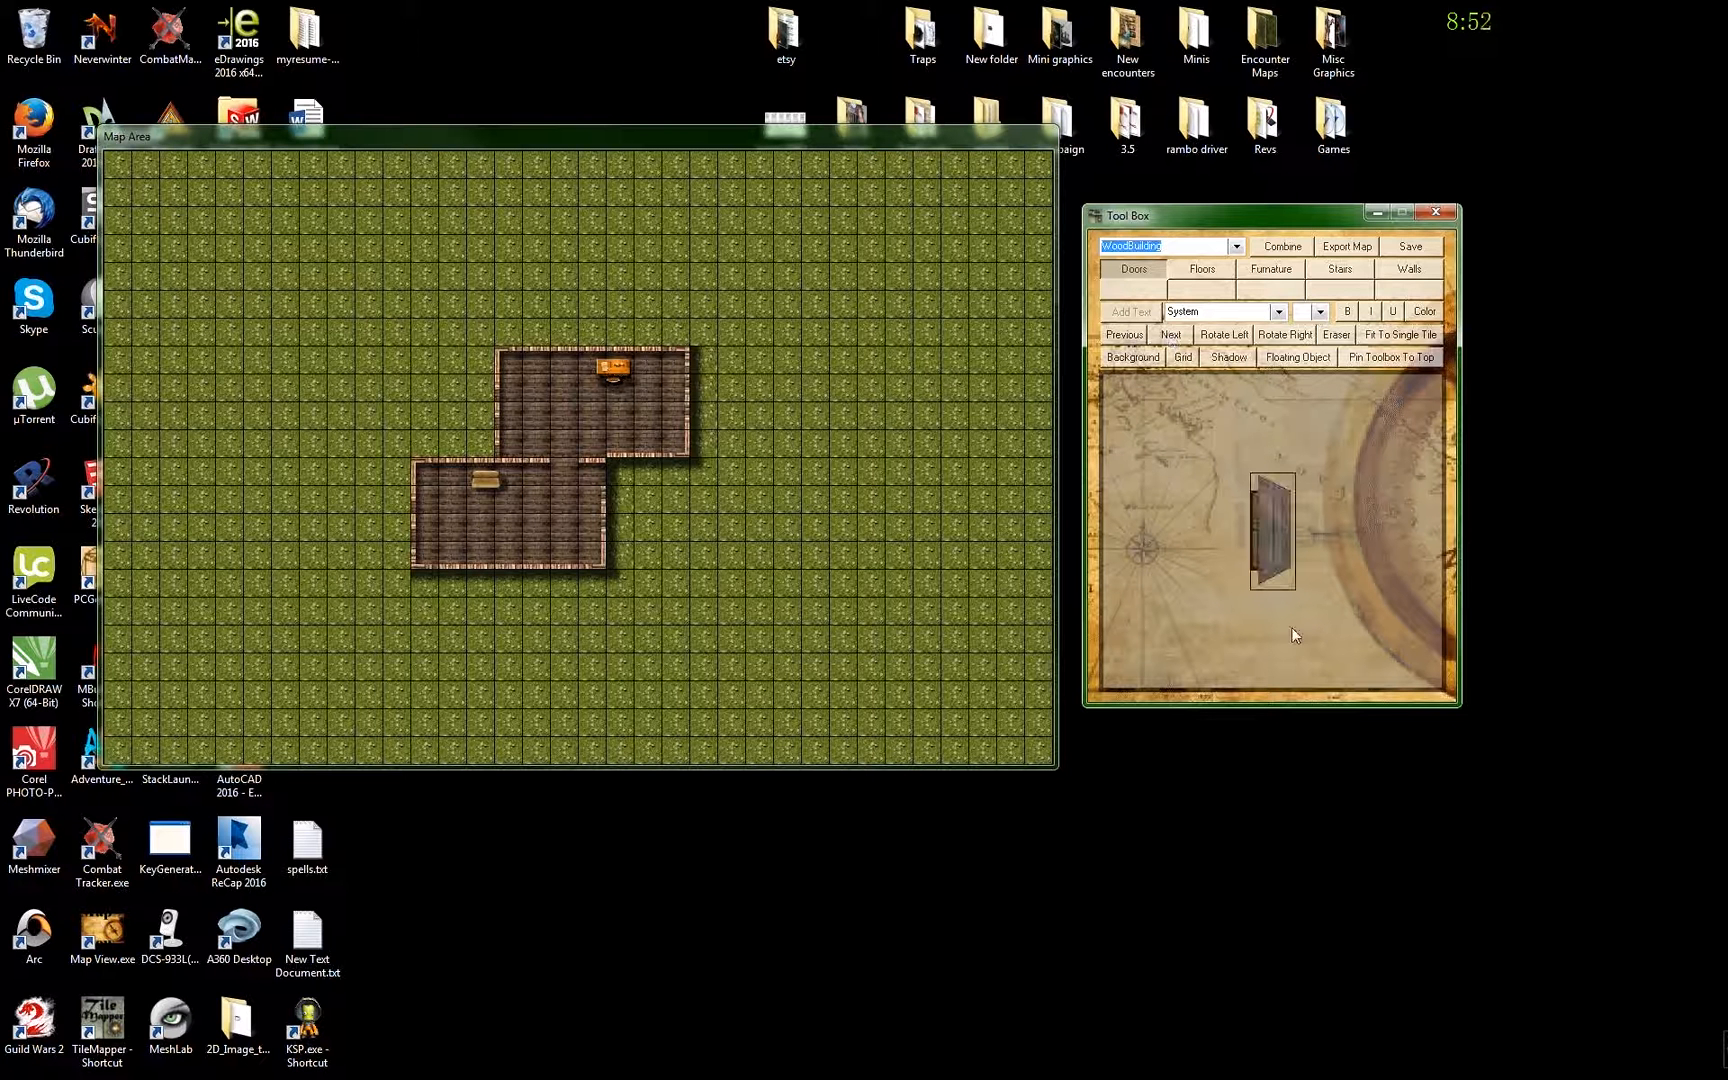
pyautogui.click(1174, 338)
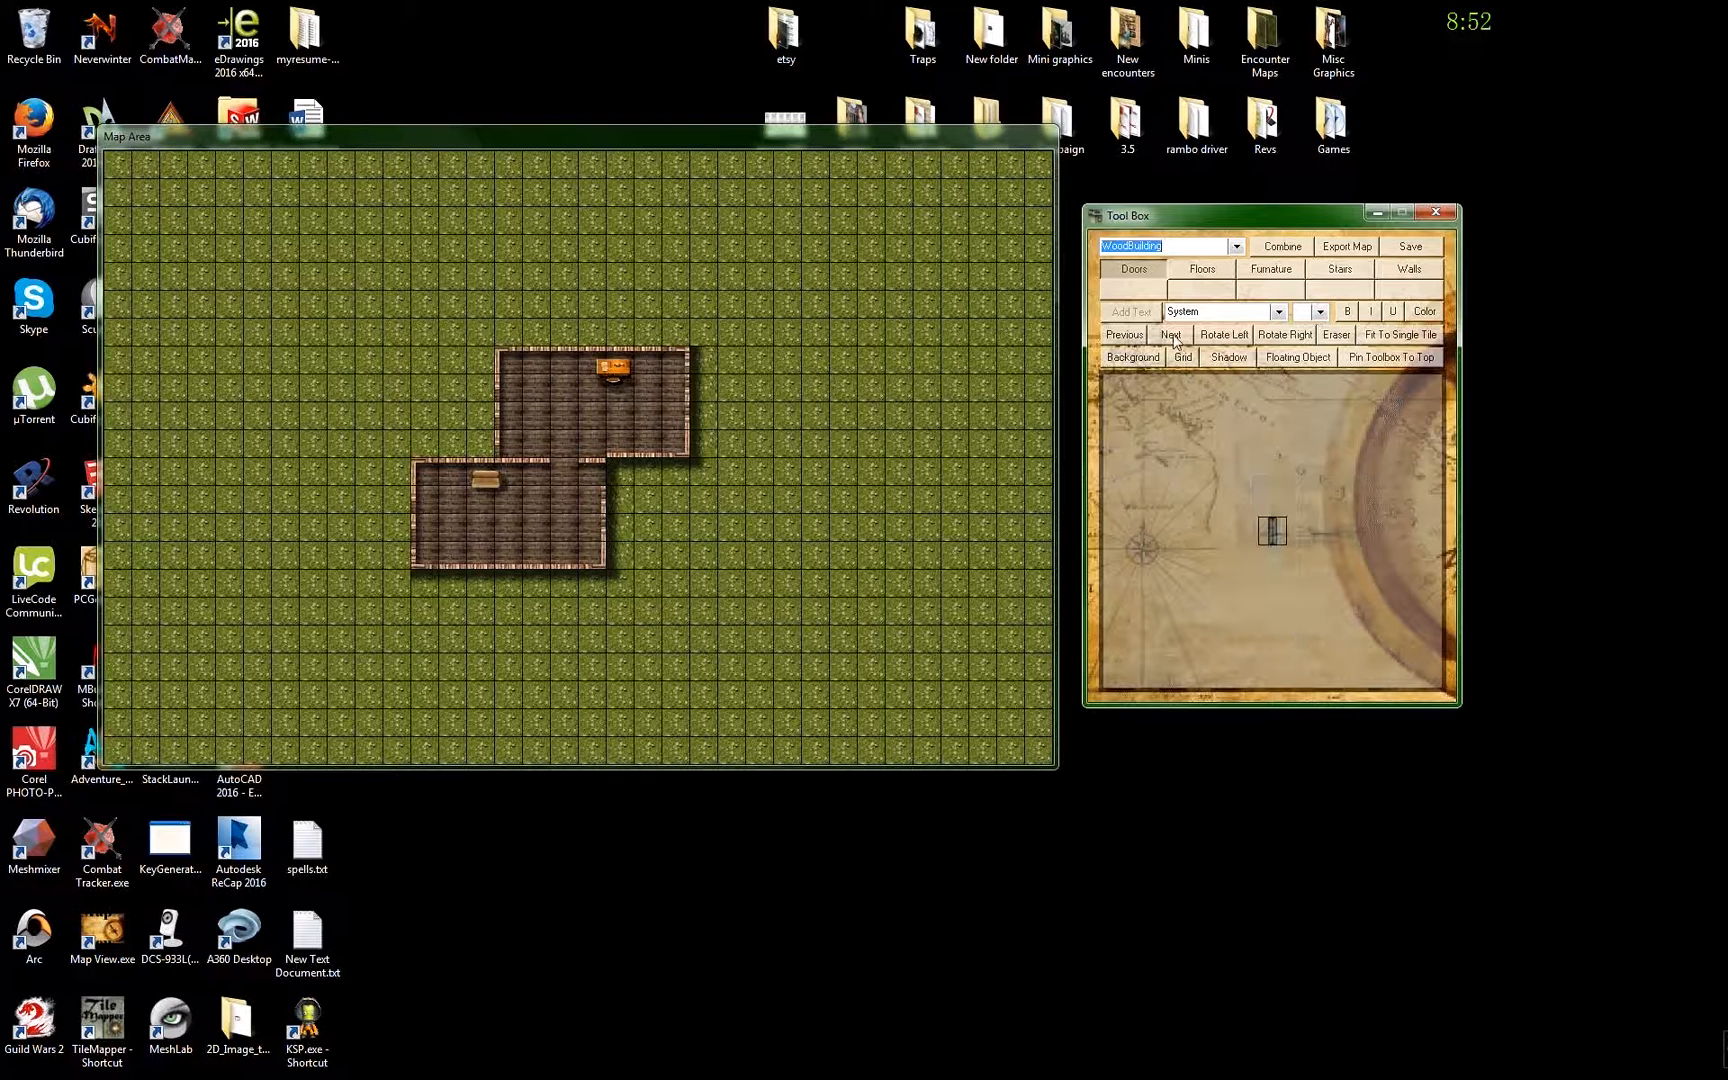
pyautogui.click(1175, 340)
pyautogui.click(1175, 340)
pyautogui.click(1291, 340)
pyautogui.click(1296, 358)
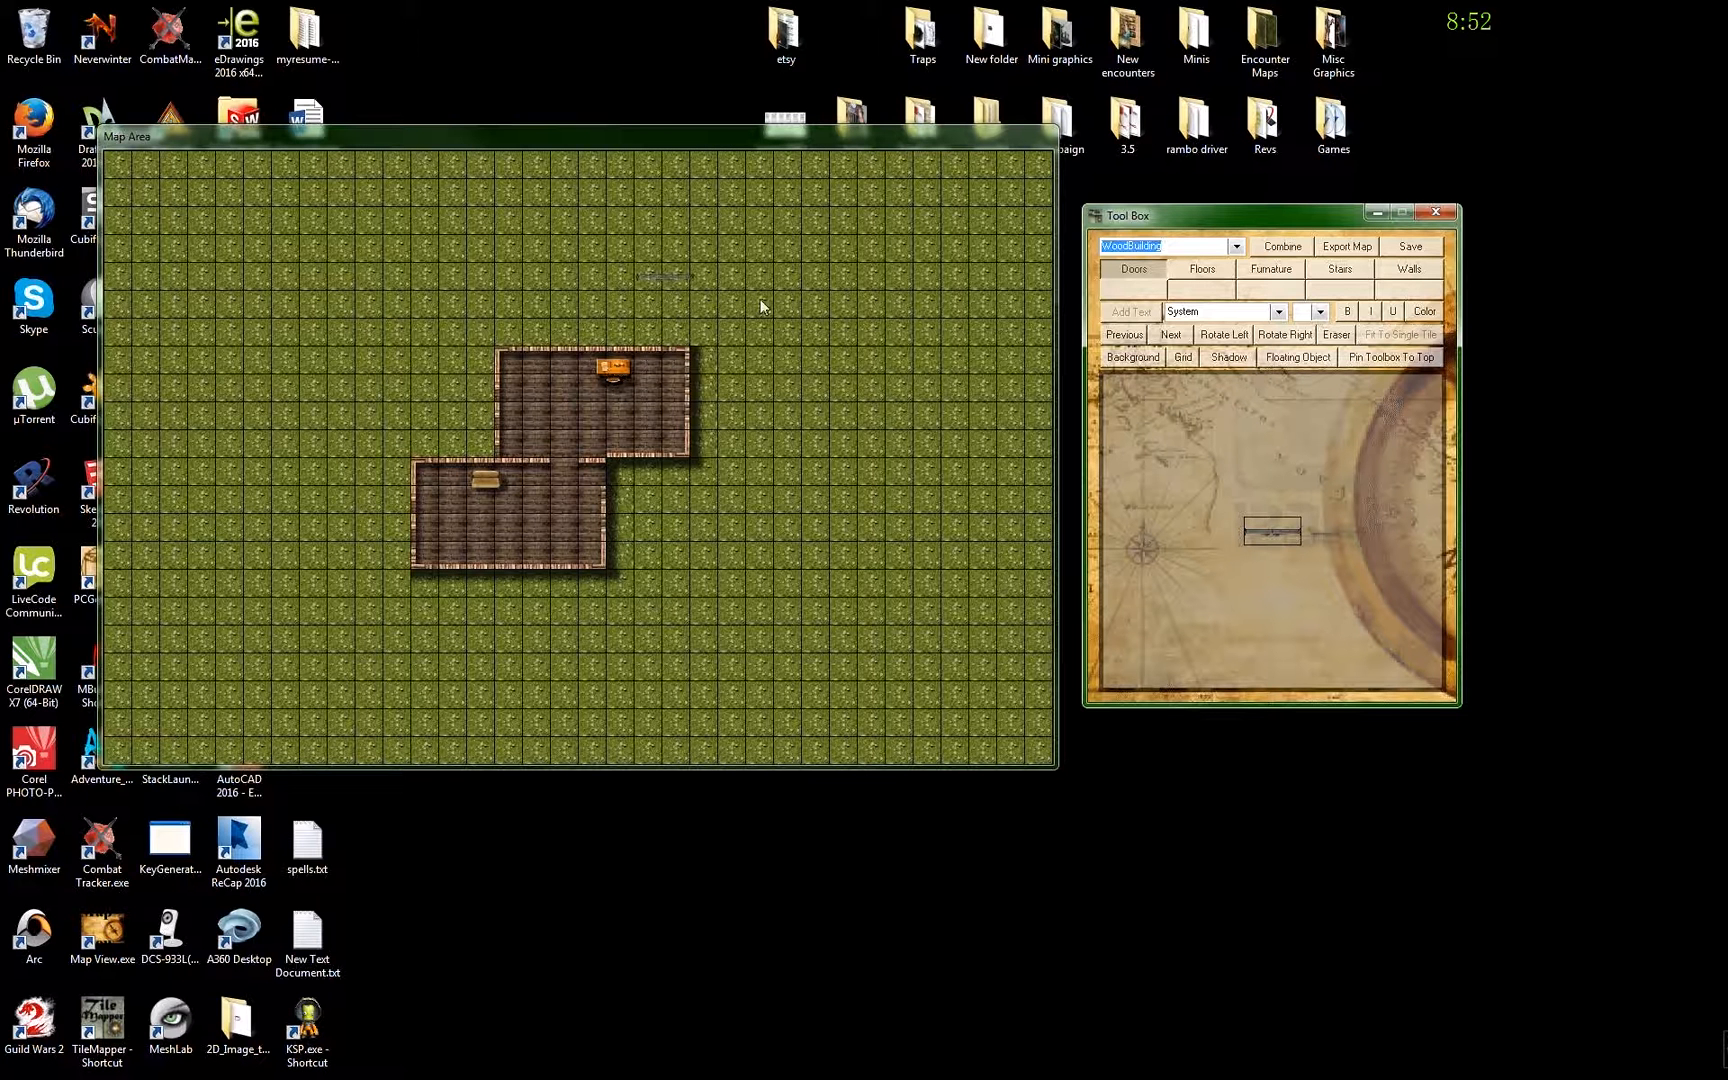
pyautogui.click(668, 275)
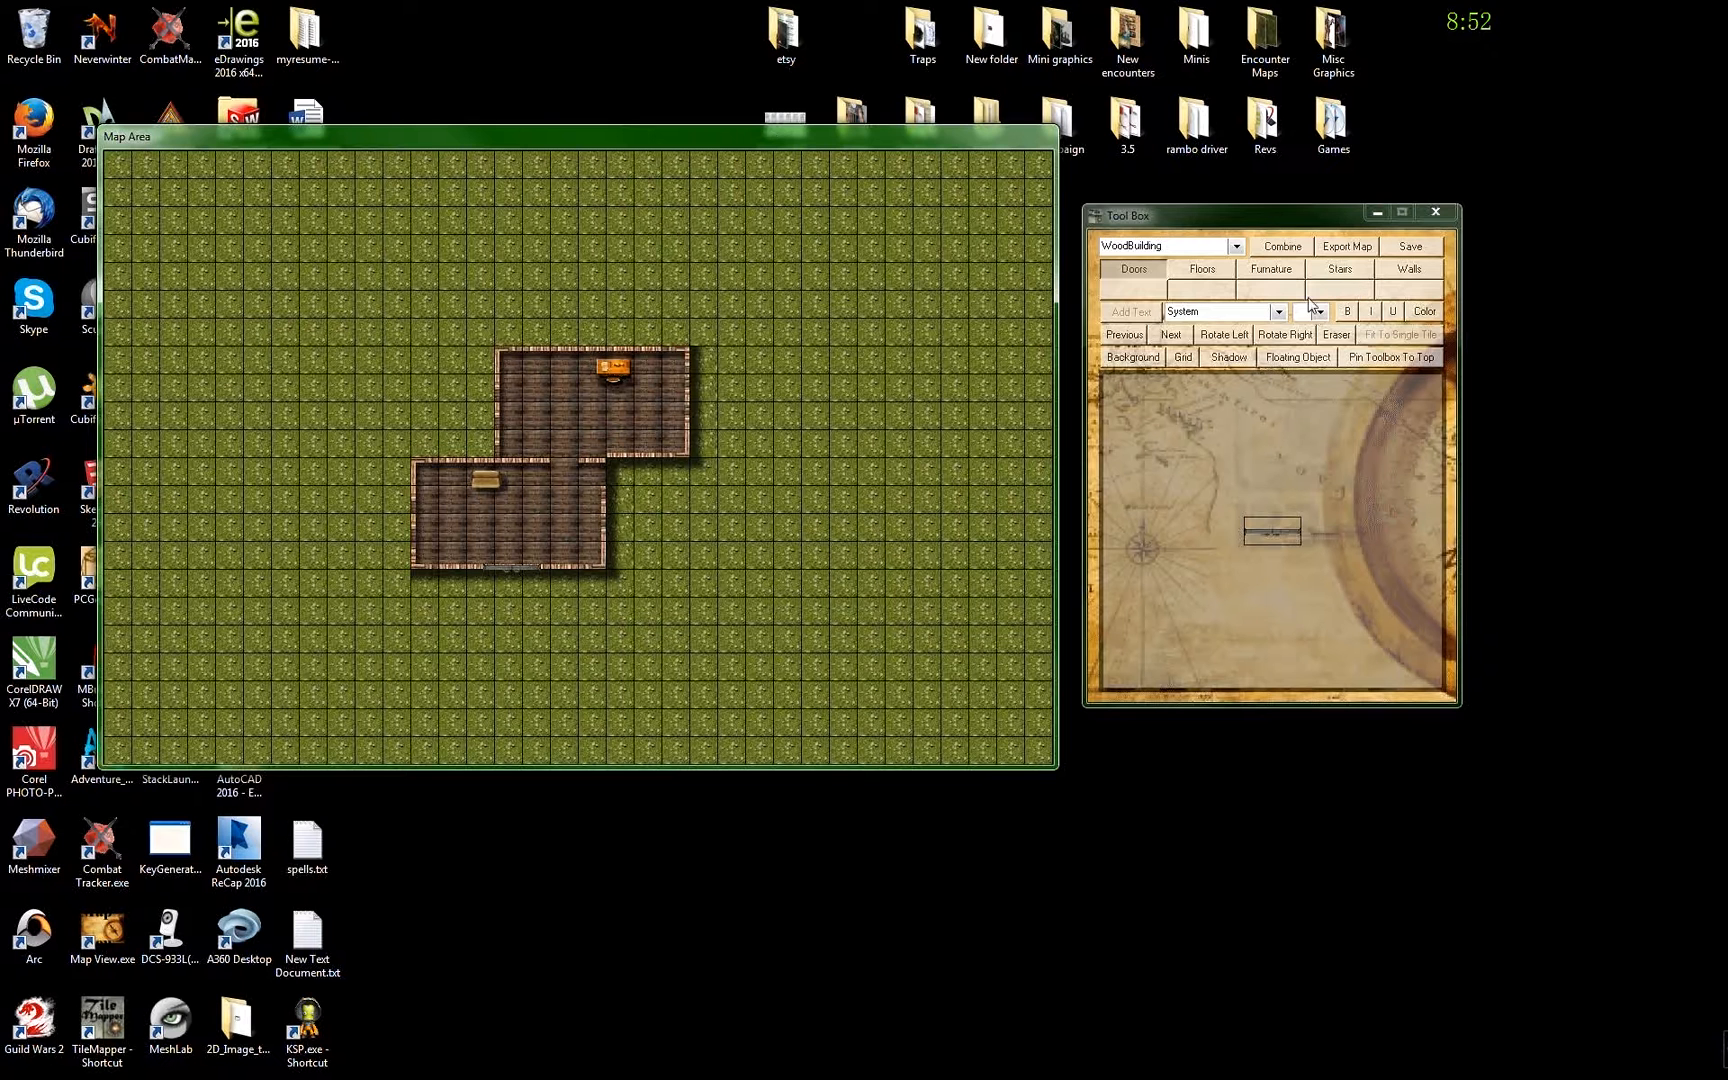
# - Choose the narrow vertical wall piece and place it as a floating object on the lower block's right wall
pyautogui.click(1409, 272)
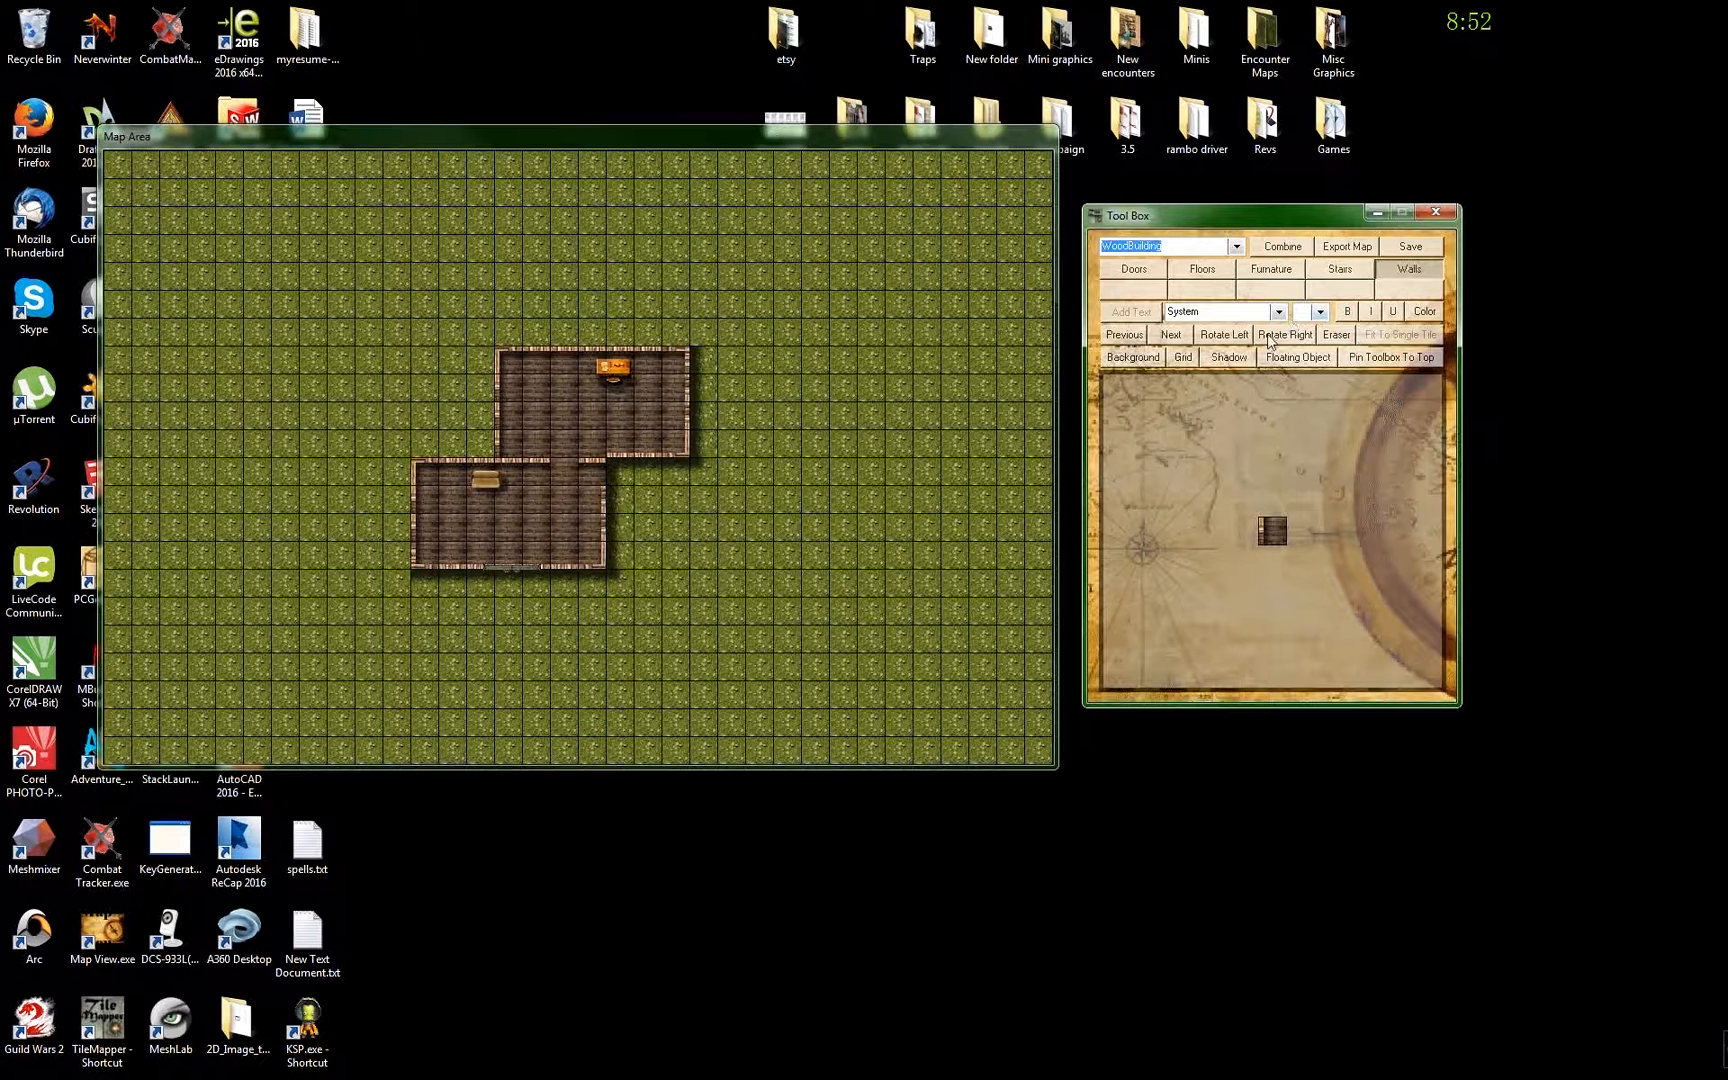
pyautogui.click(1174, 343)
pyautogui.click(1174, 343)
pyautogui.click(1174, 343)
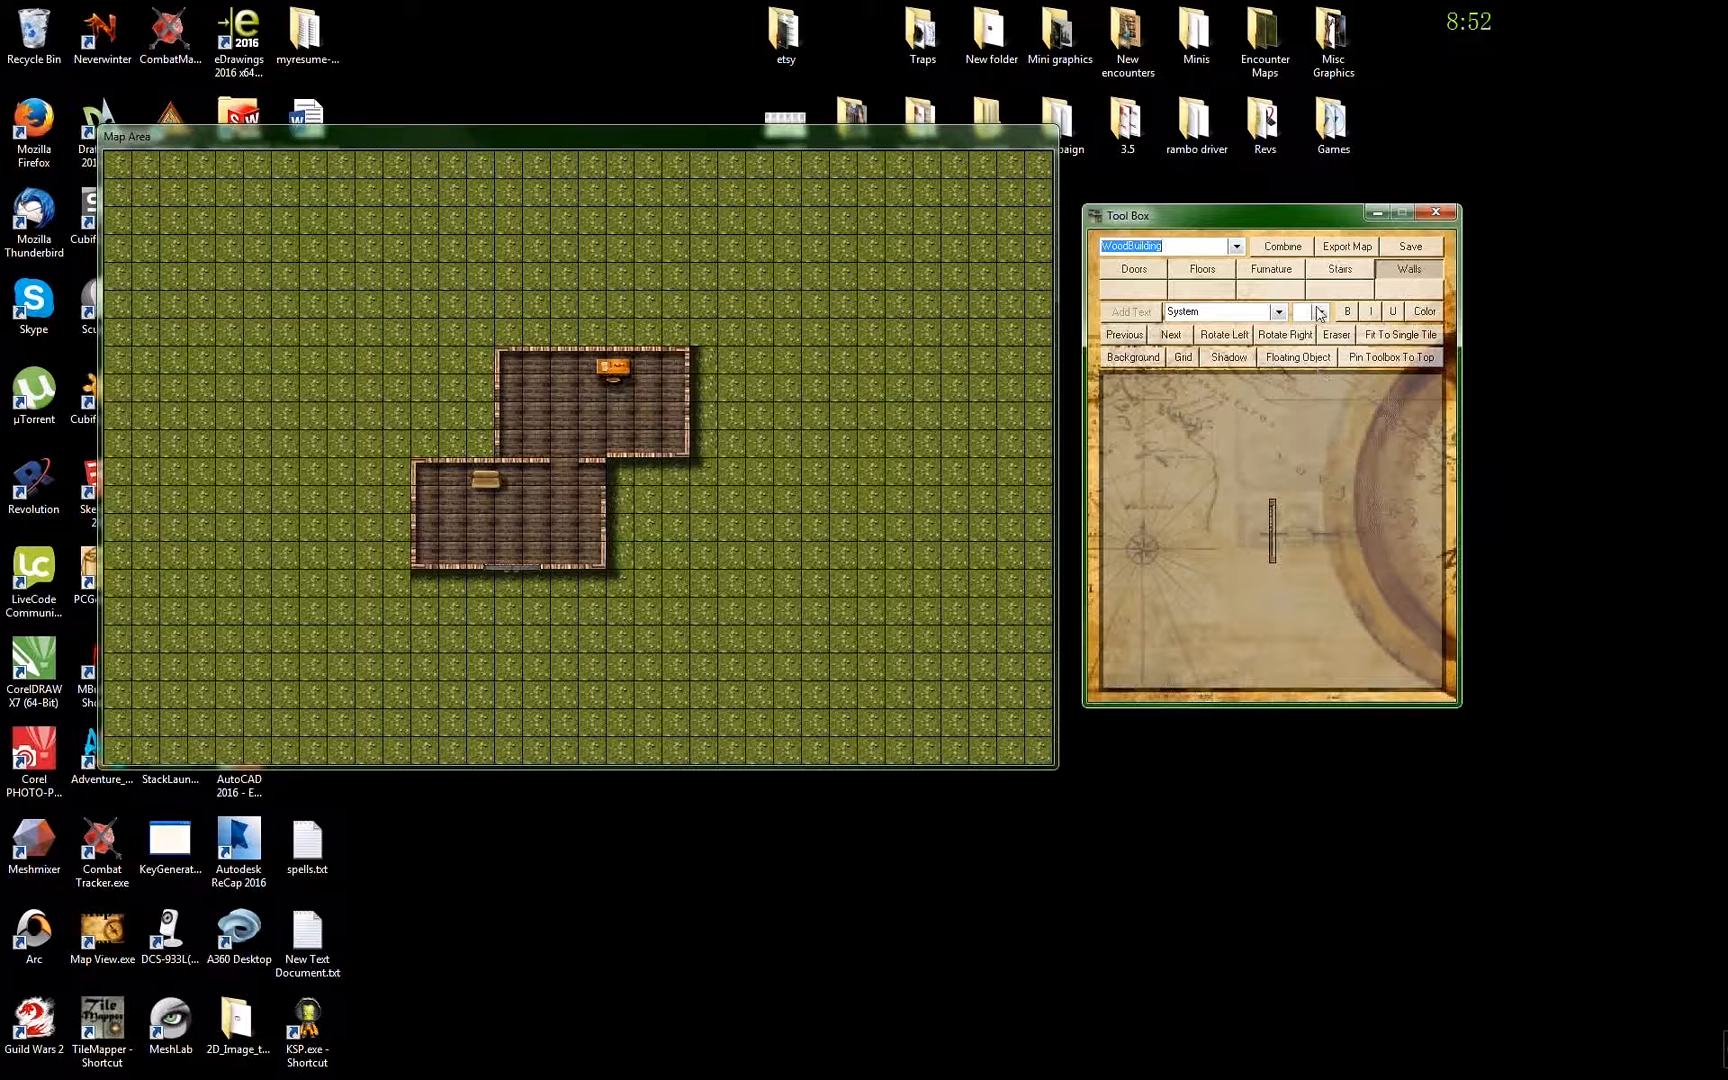
pyautogui.click(1297, 358)
pyautogui.moveTo(663, 244); pyautogui.dragTo(607, 533)
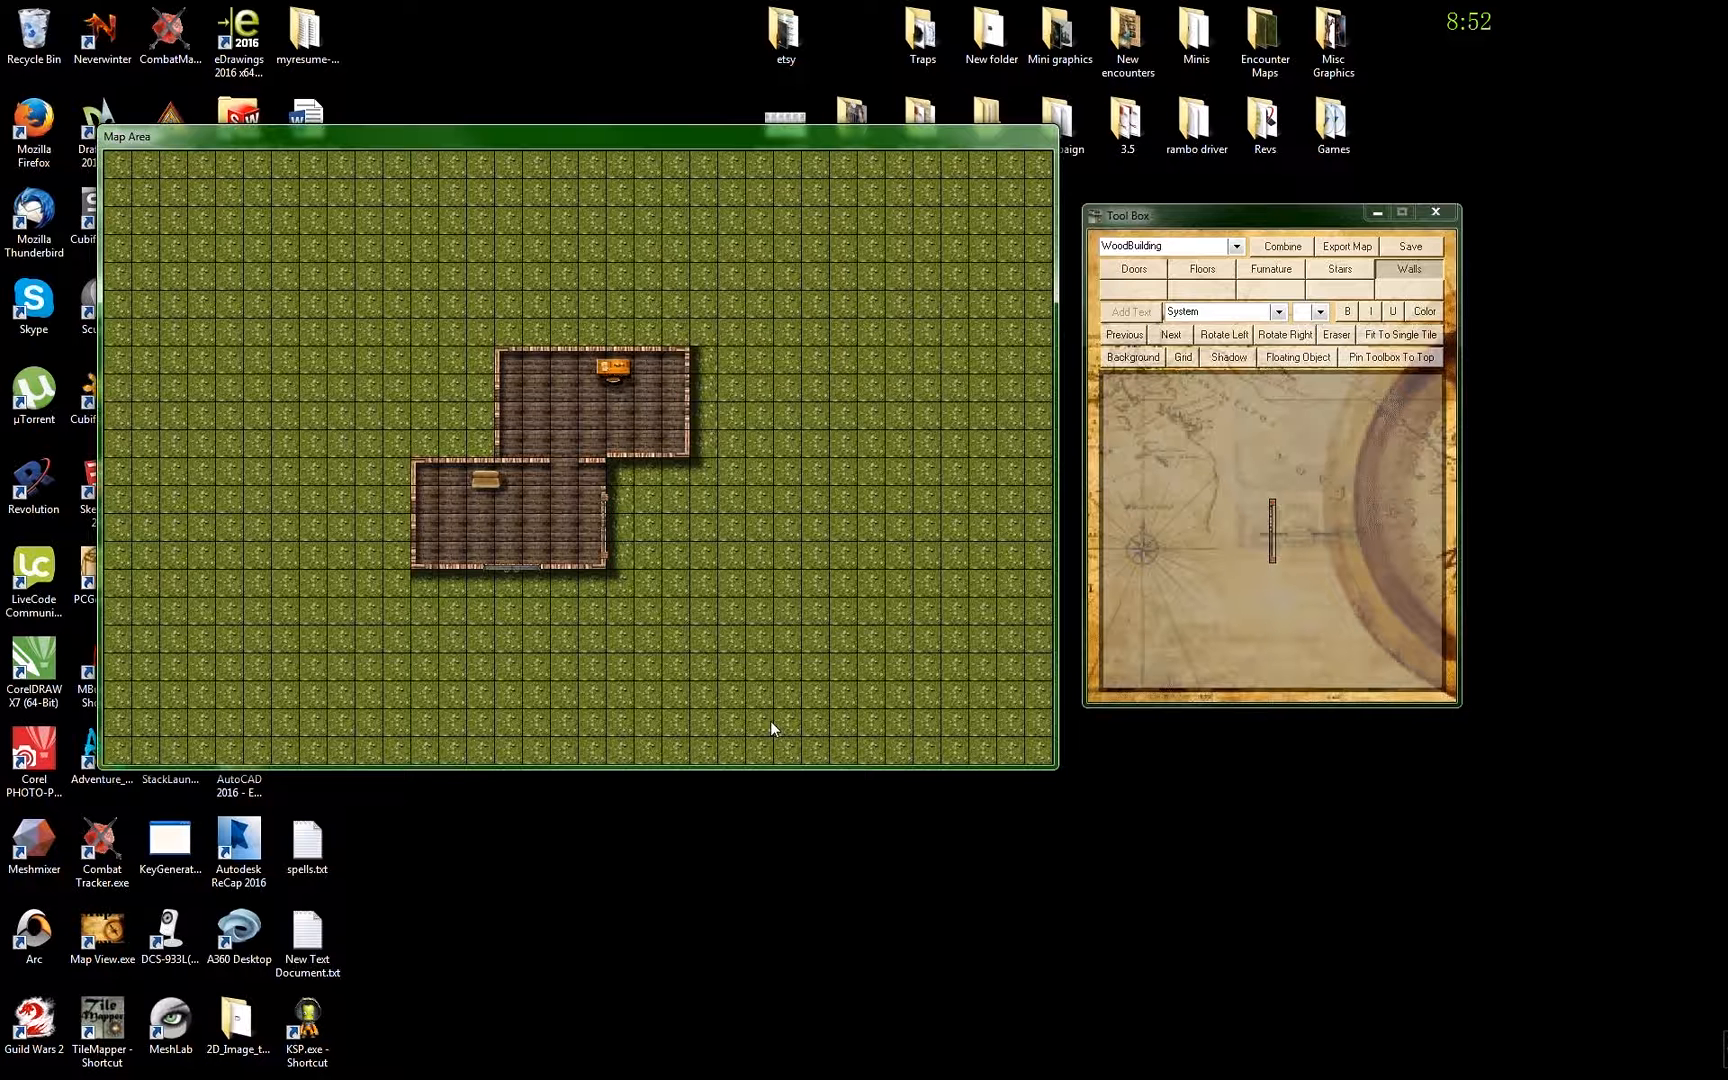
# - Switch to the Outdoor tile set and choose the round orange tree from its vegetation tiles
pyautogui.click(1236, 246)
pyautogui.click(1150, 305)
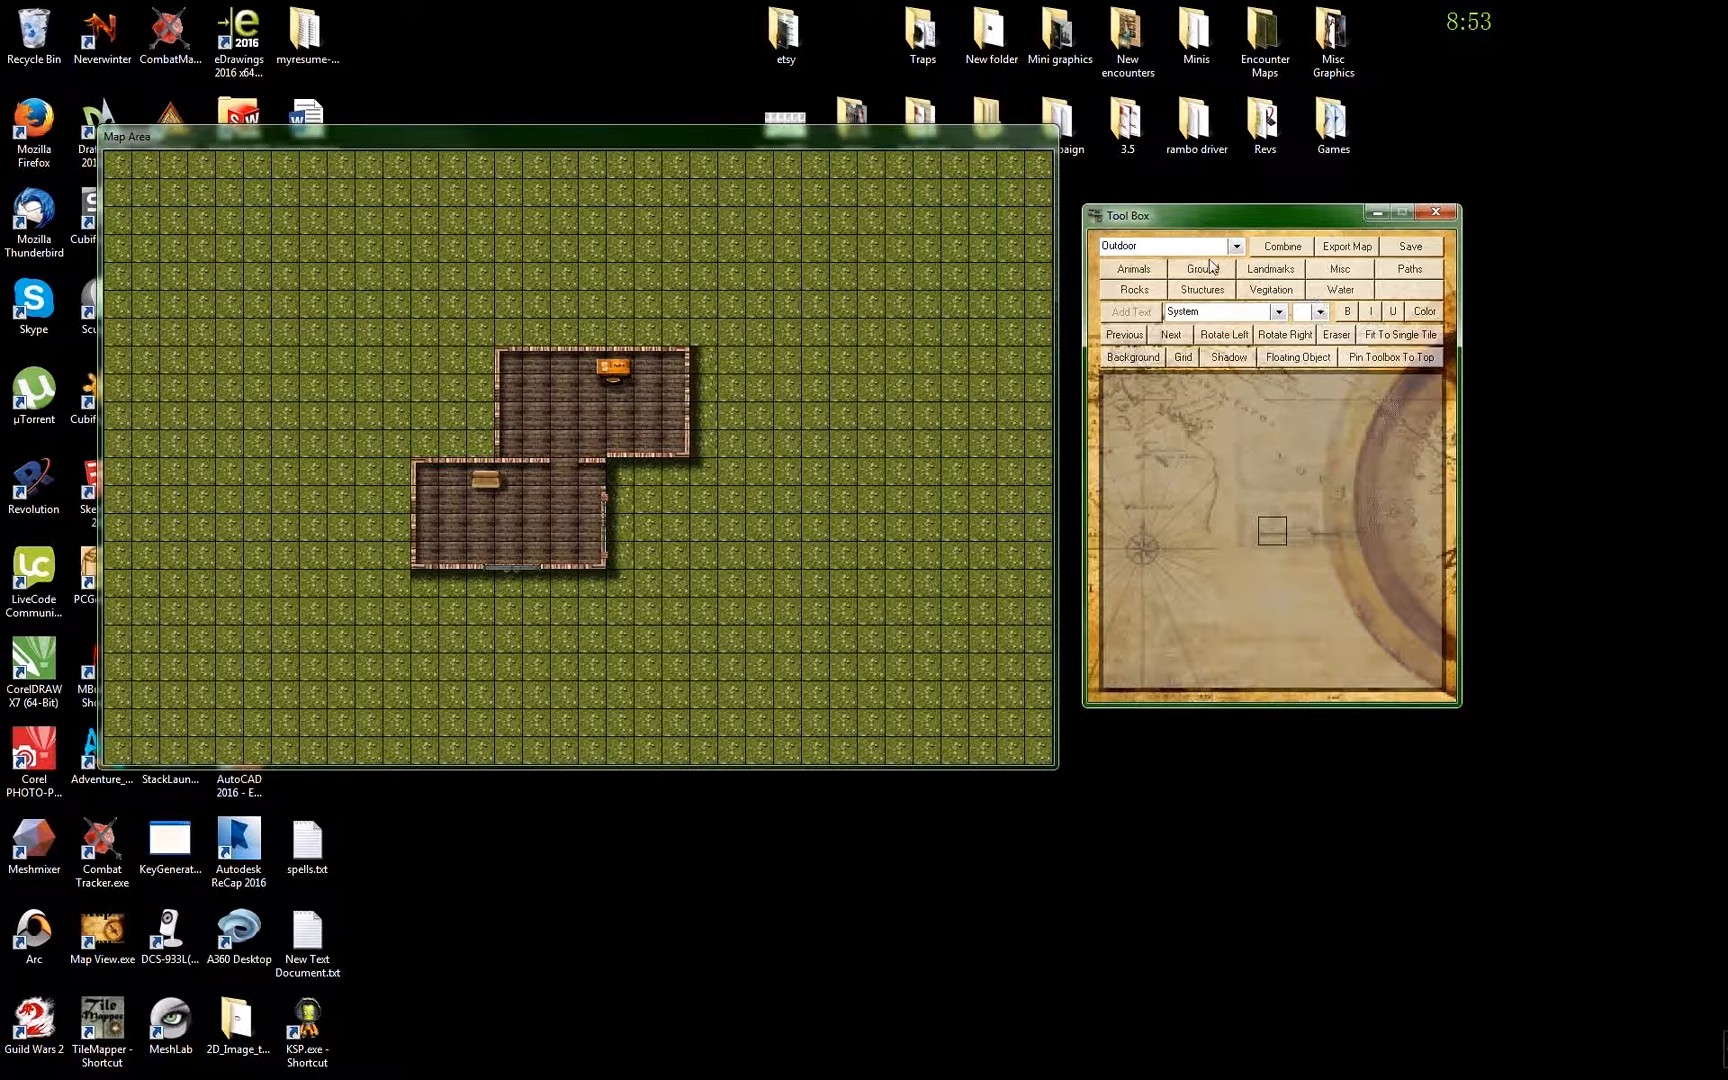
pyautogui.click(1258, 292)
pyautogui.click(1175, 336)
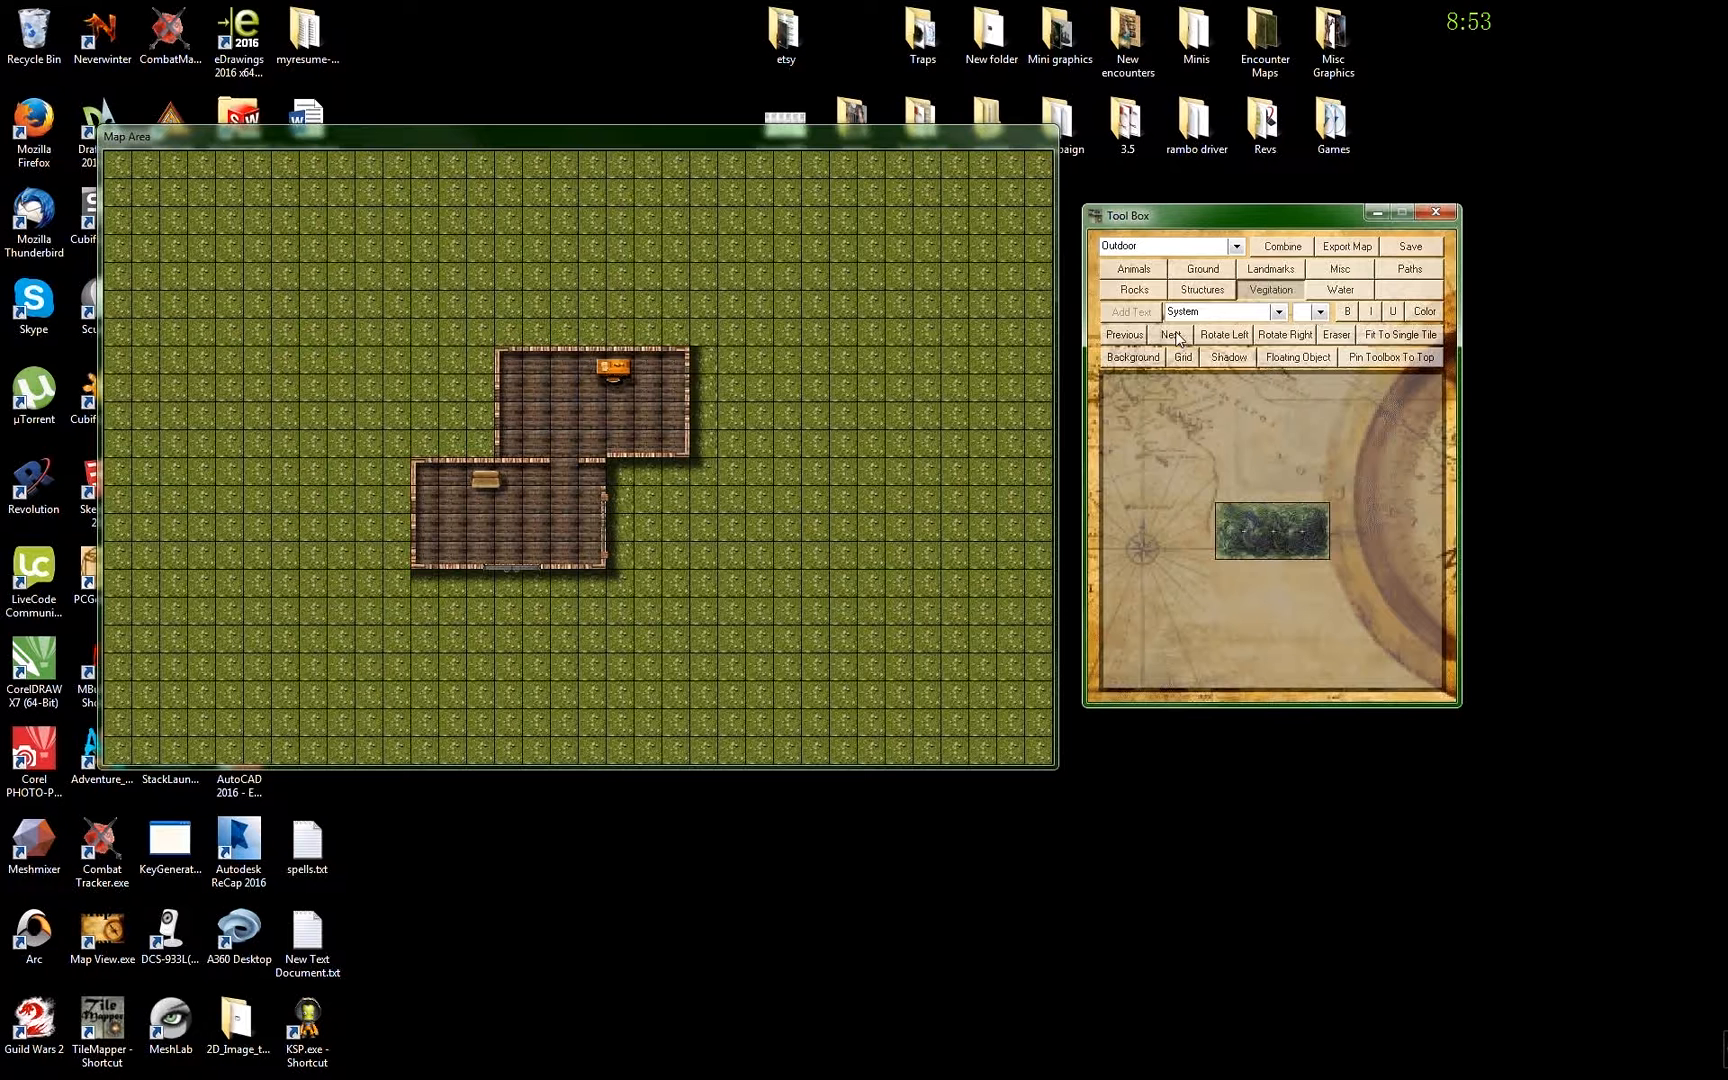
pyautogui.click(1177, 338)
pyautogui.click(1178, 338)
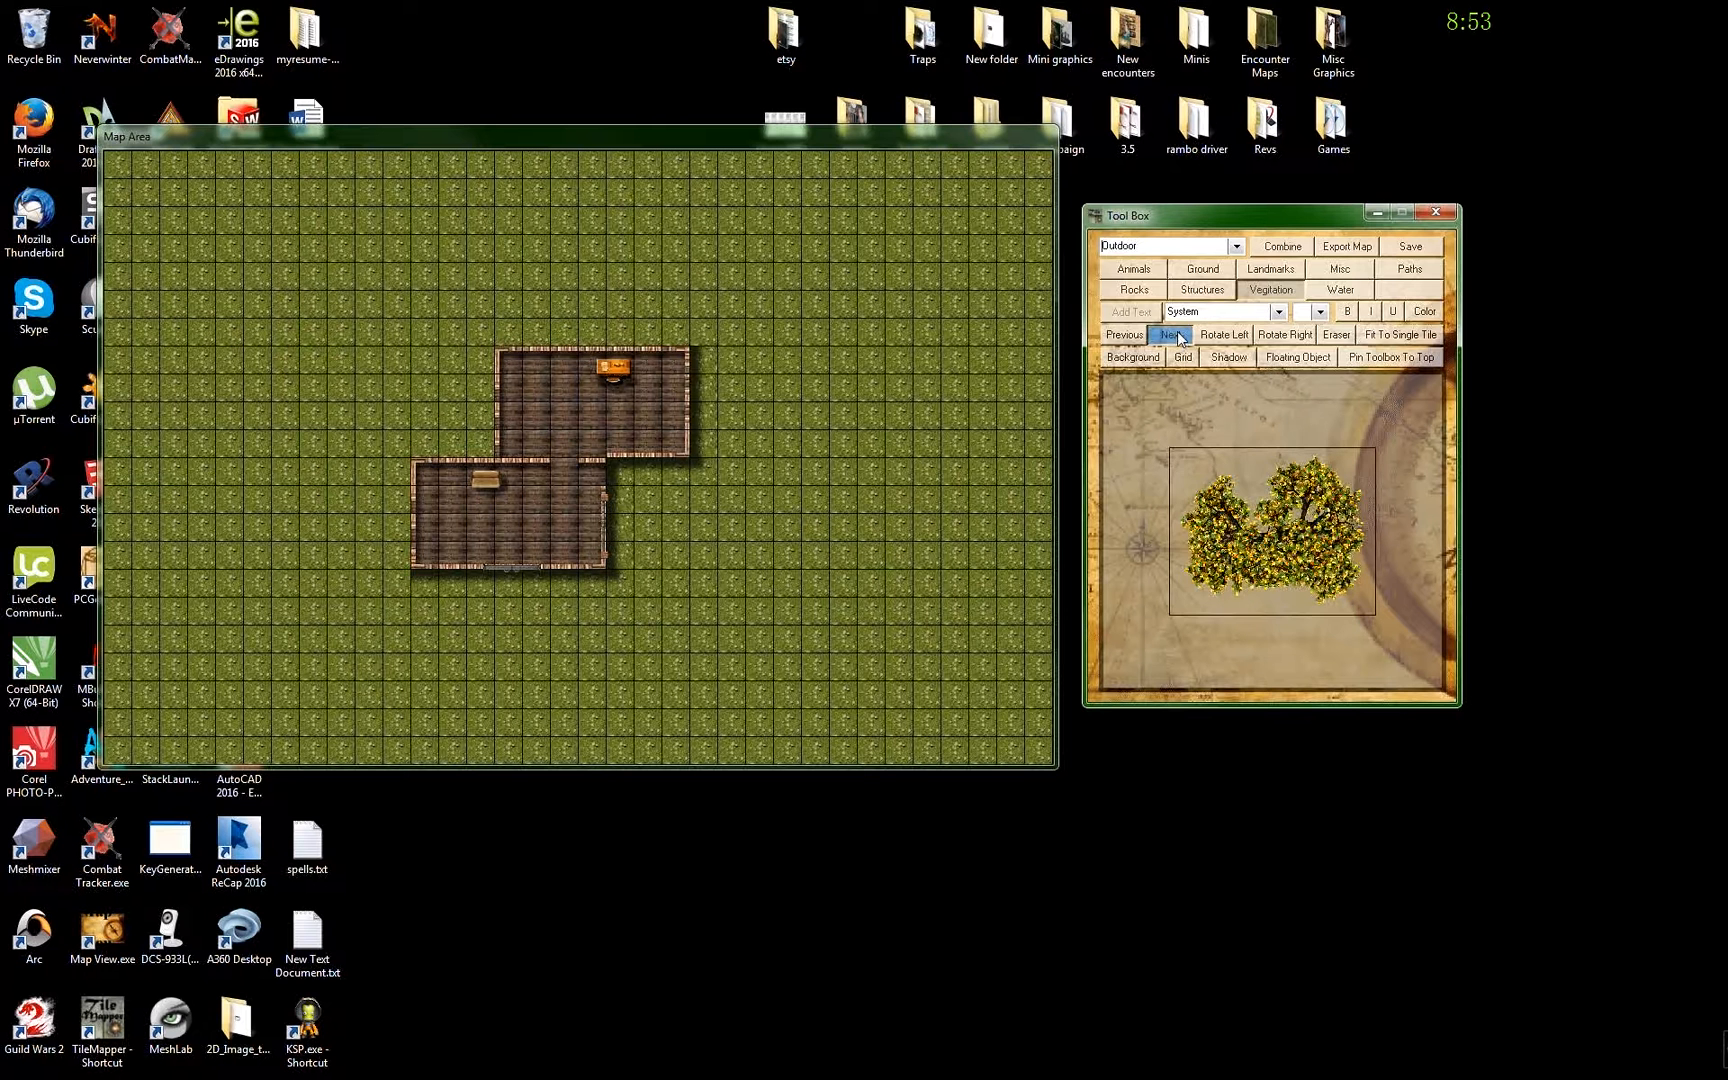
pyautogui.click(1178, 338)
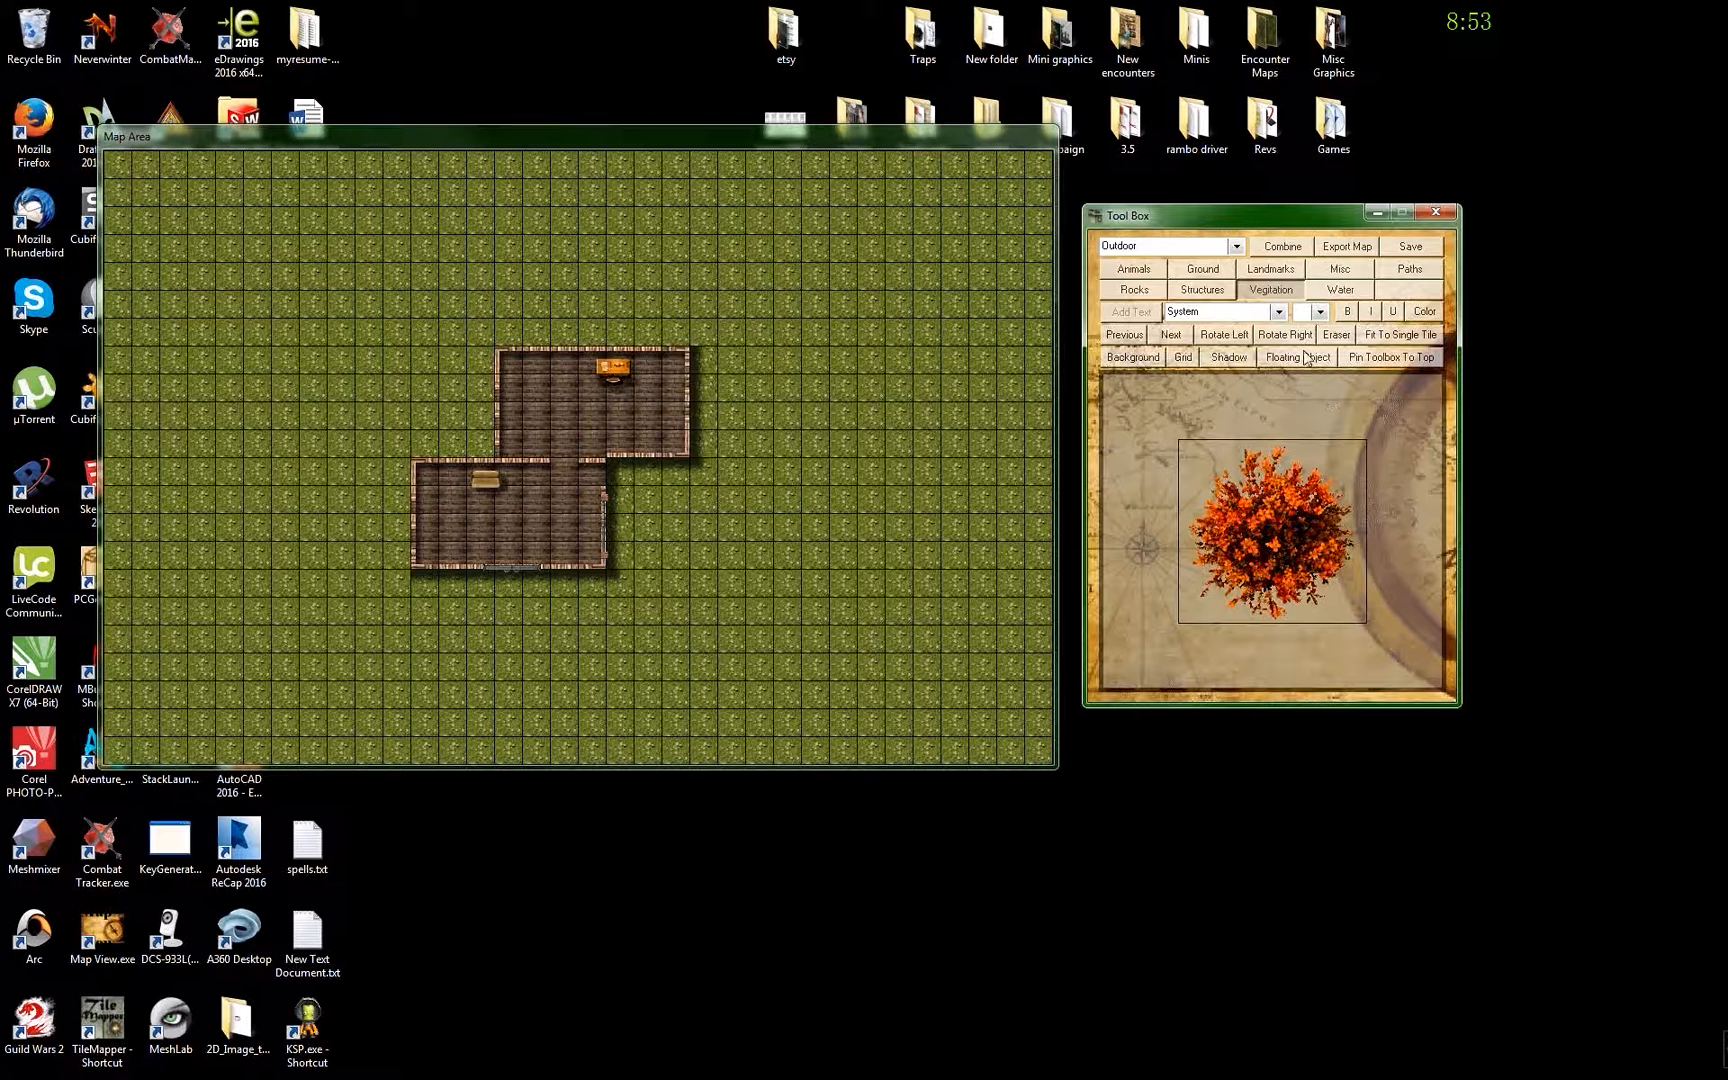
# - Add the orange tree's shadow on the grass right of the lower block and place the tree over it as a floating object
pyautogui.click(1221, 359)
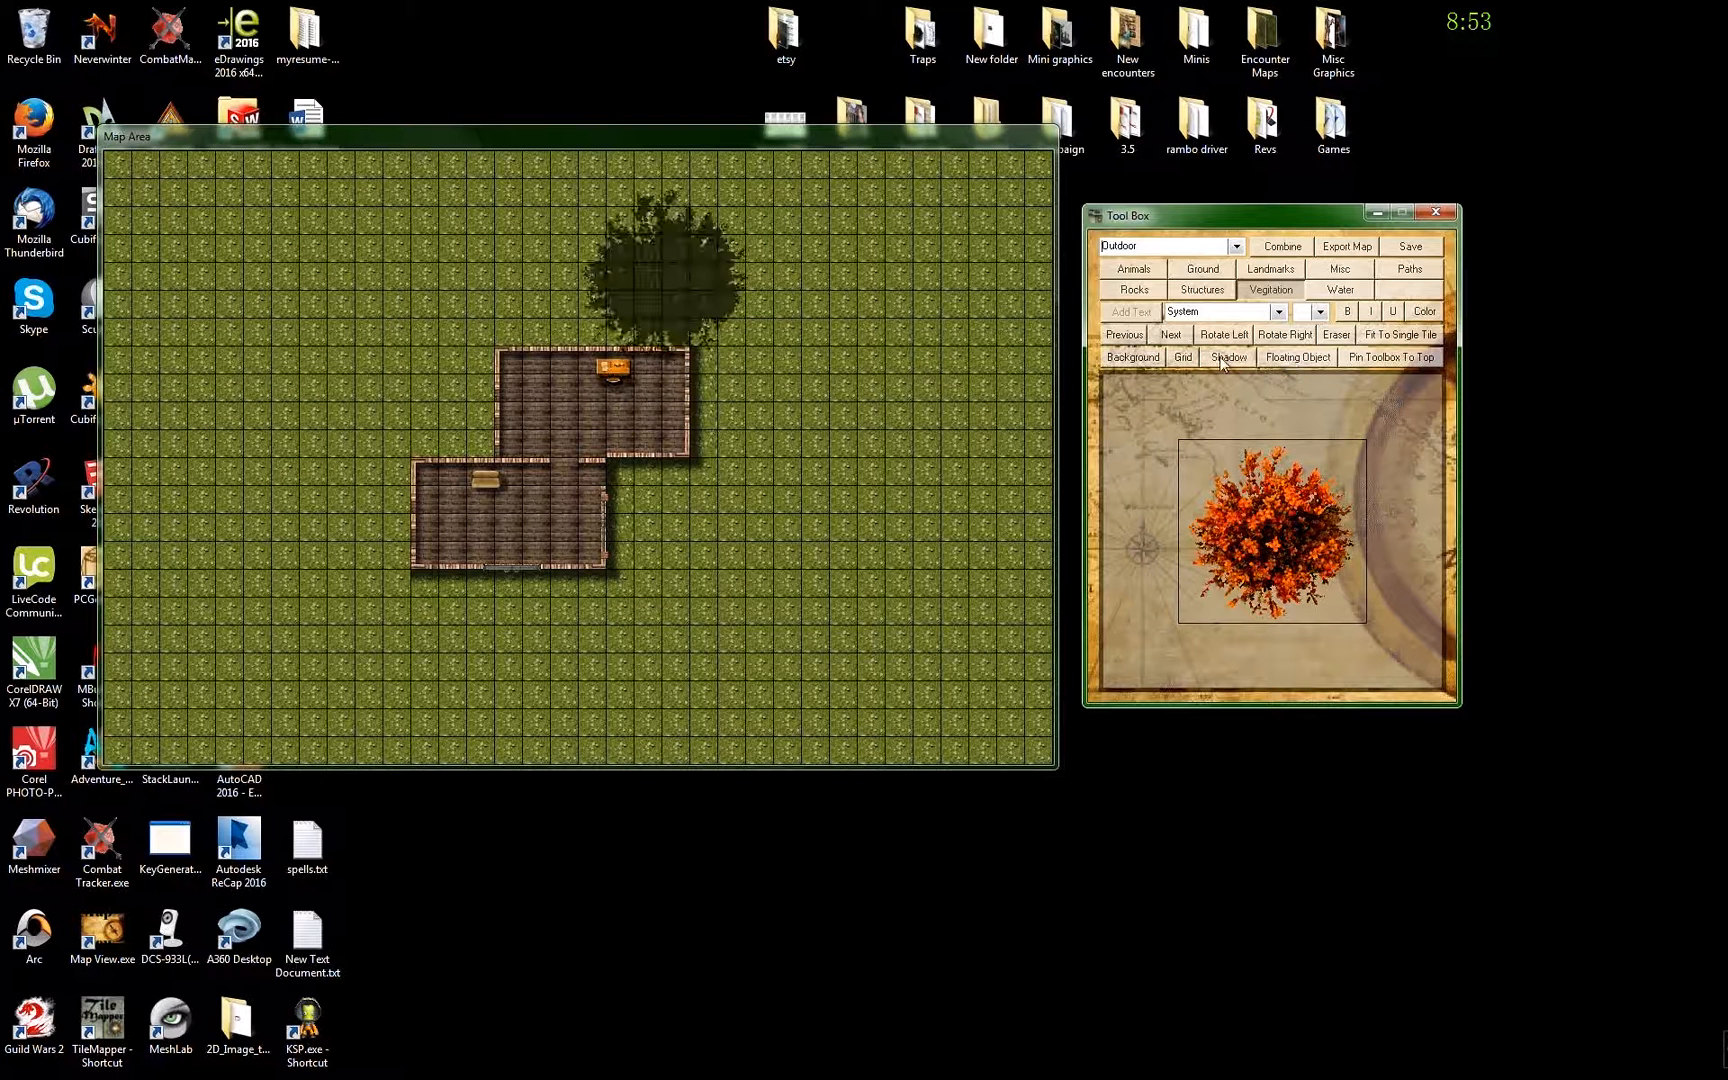
pyautogui.click(657, 274)
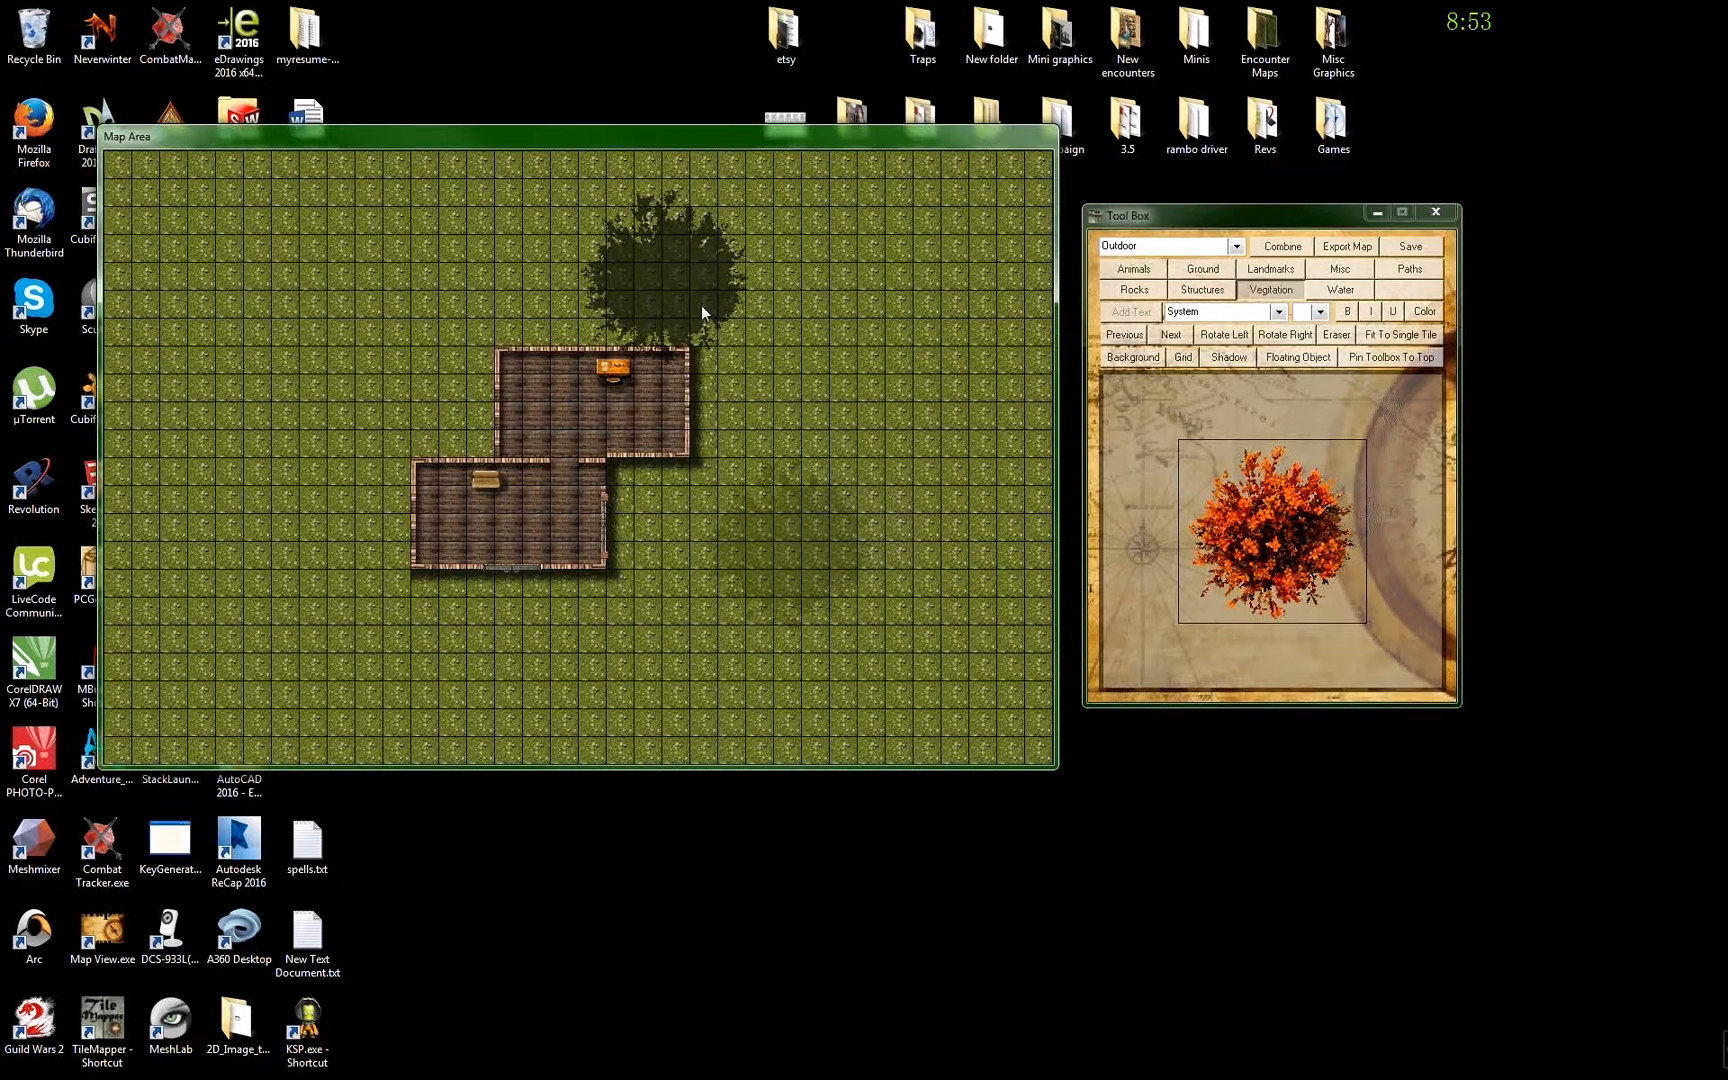
pyautogui.click(806, 547)
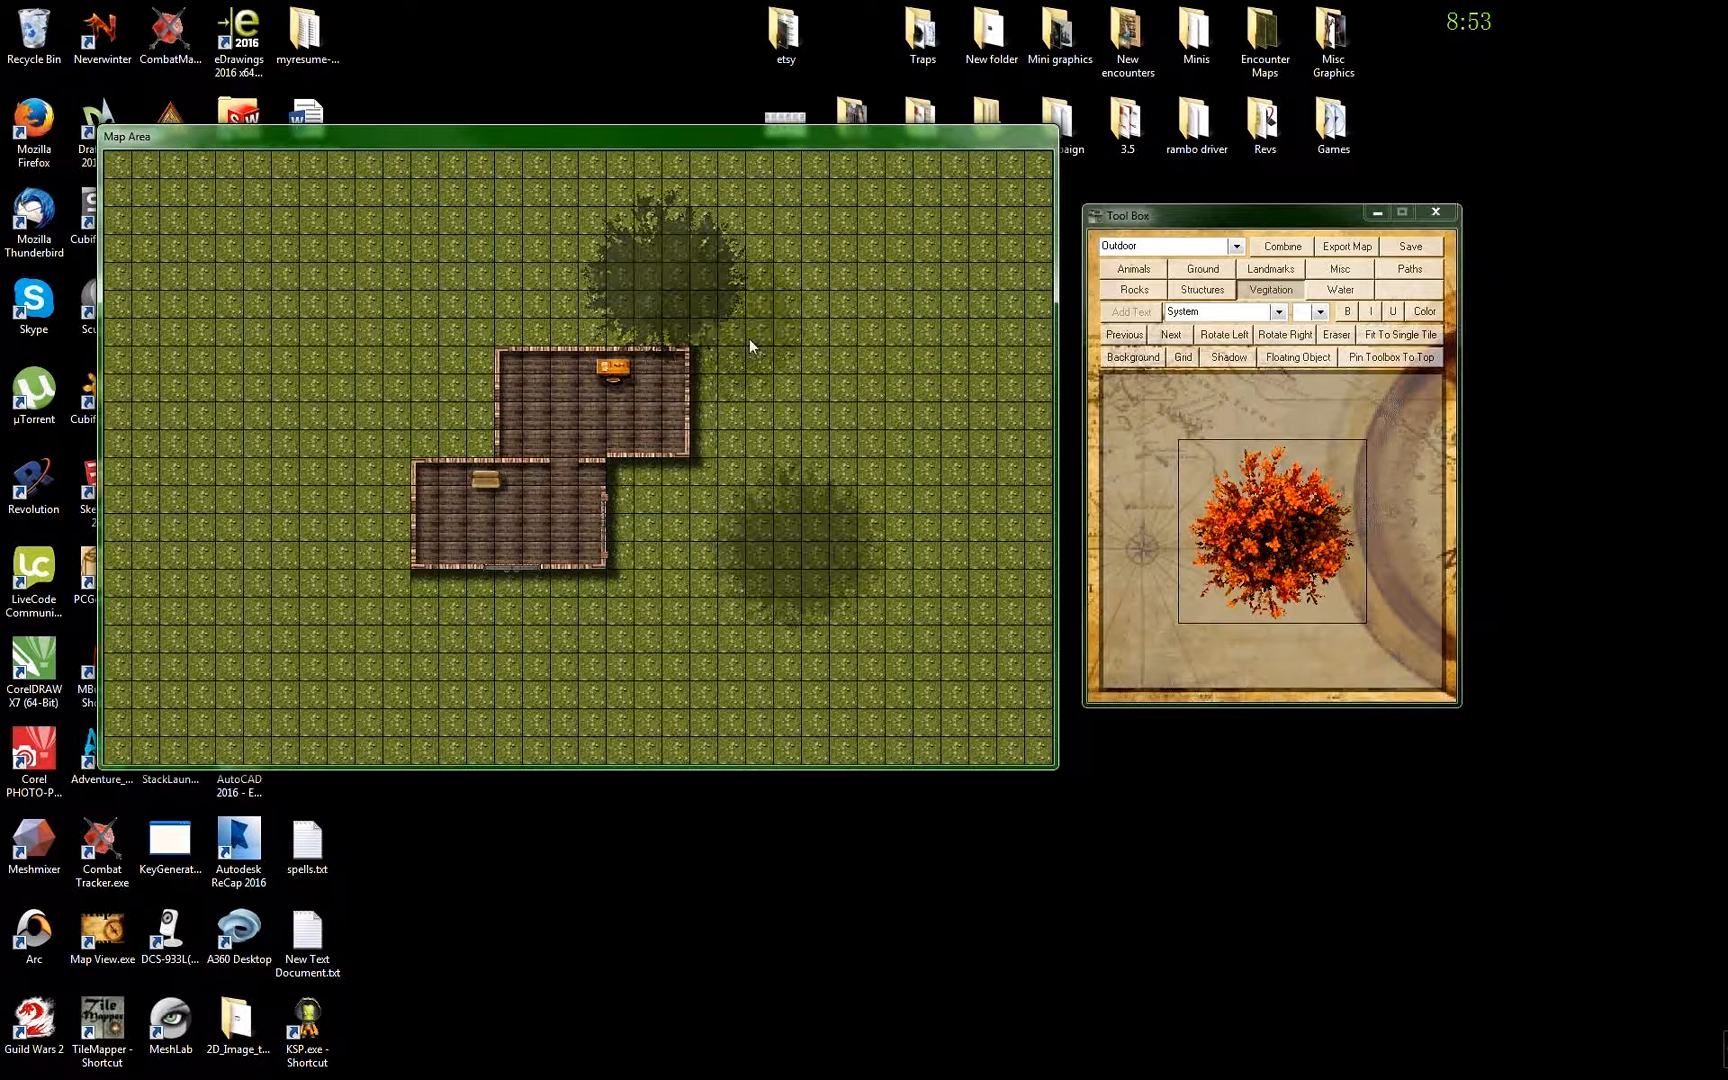
pyautogui.click(1291, 359)
pyautogui.click(792, 530)
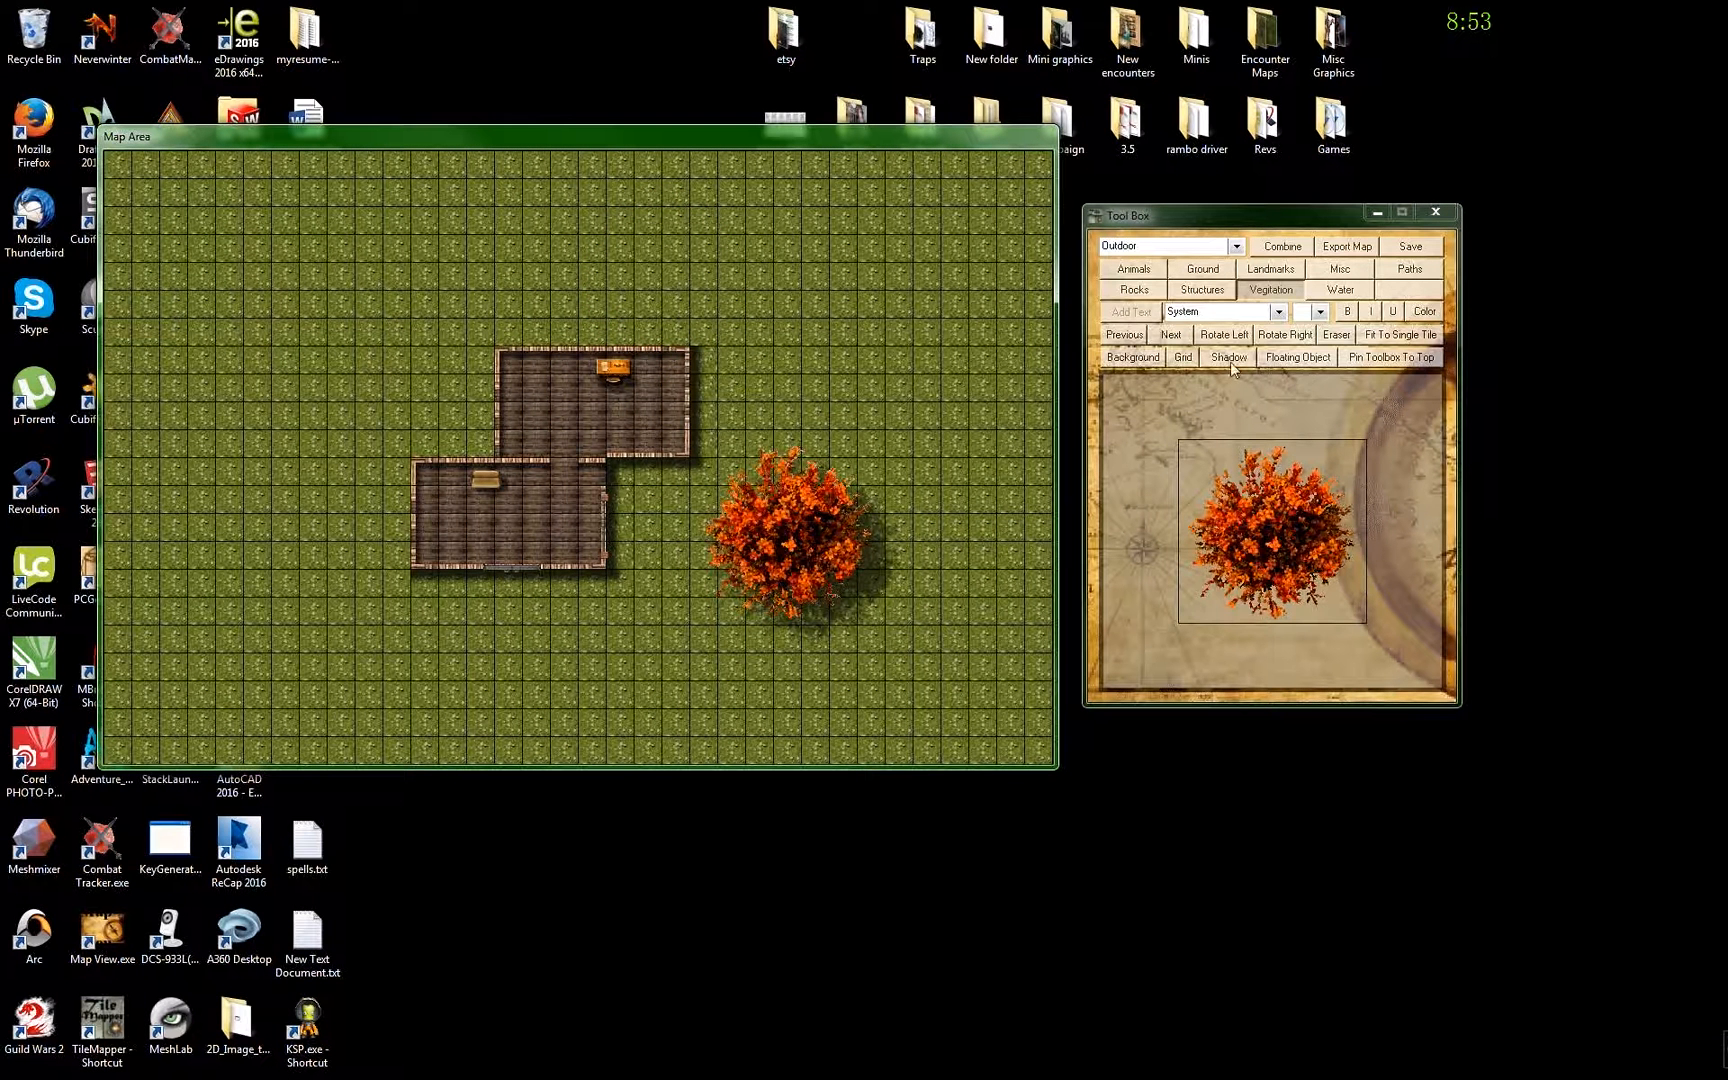
# - Choose the green palm-like plant and place its shadow and the floating plant on the grass below and left of the building
pyautogui.click(1172, 336)
pyautogui.click(1183, 340)
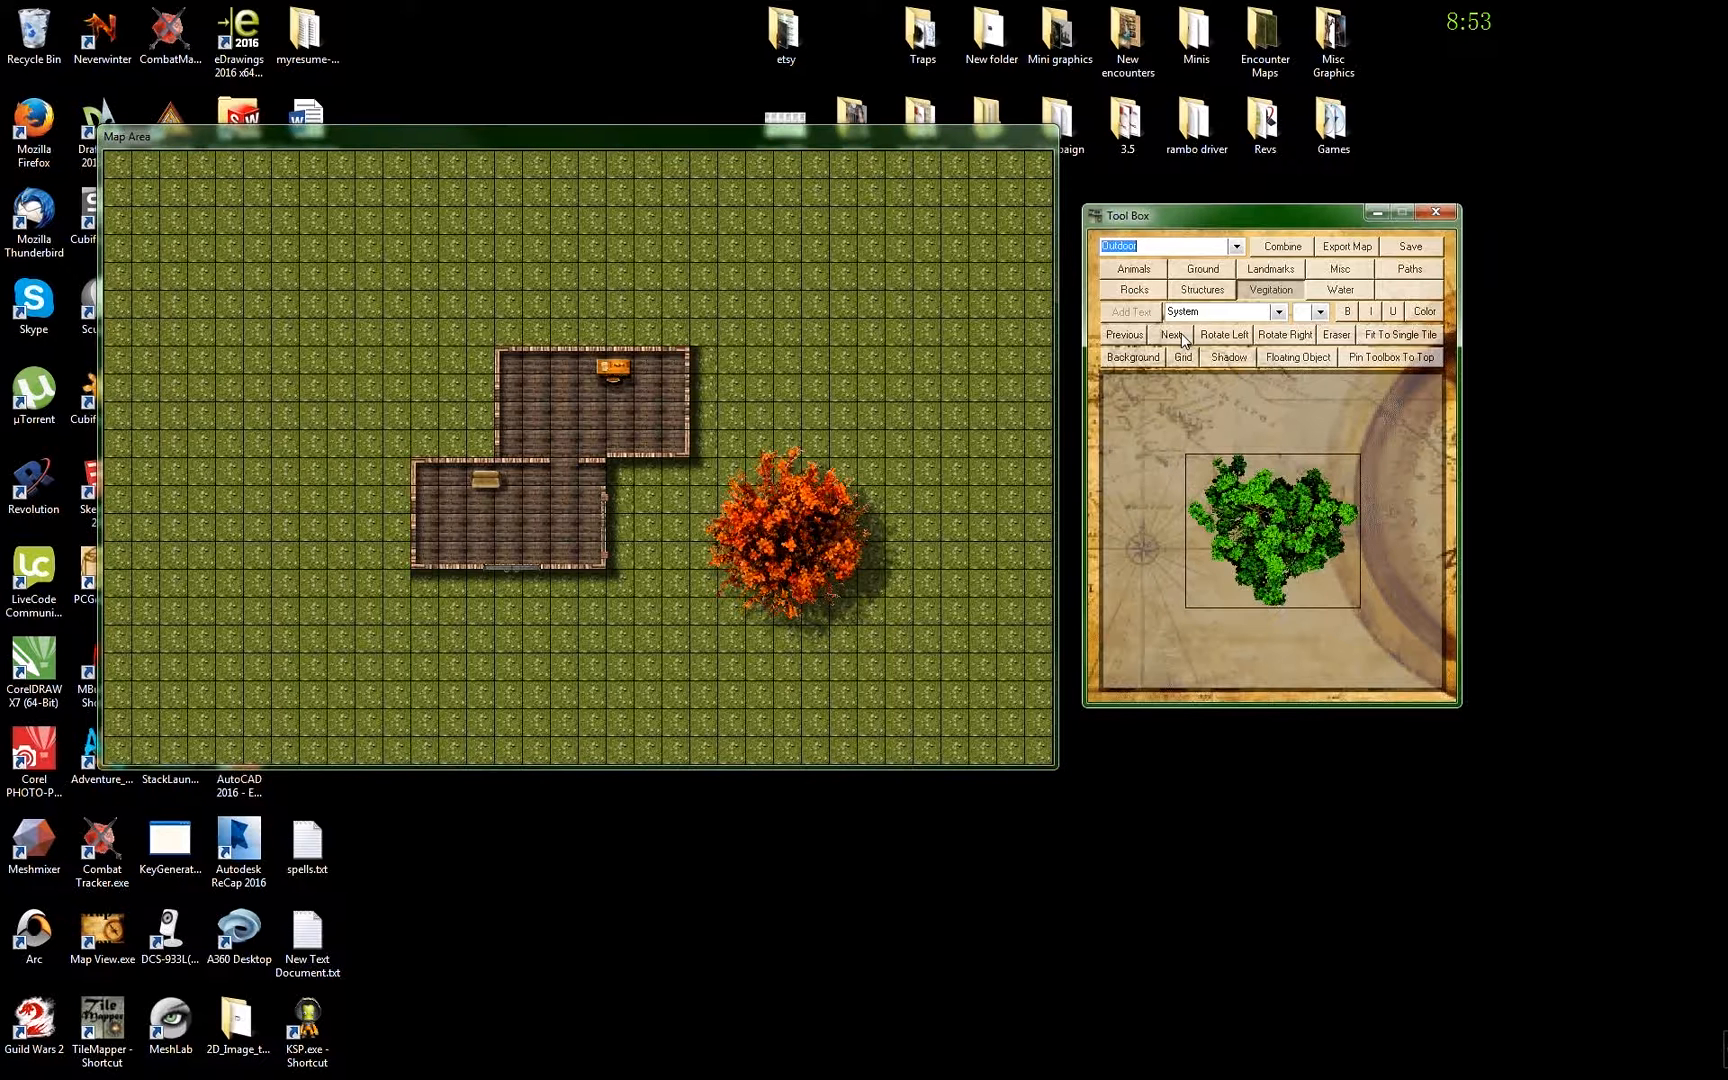
pyautogui.click(1183, 340)
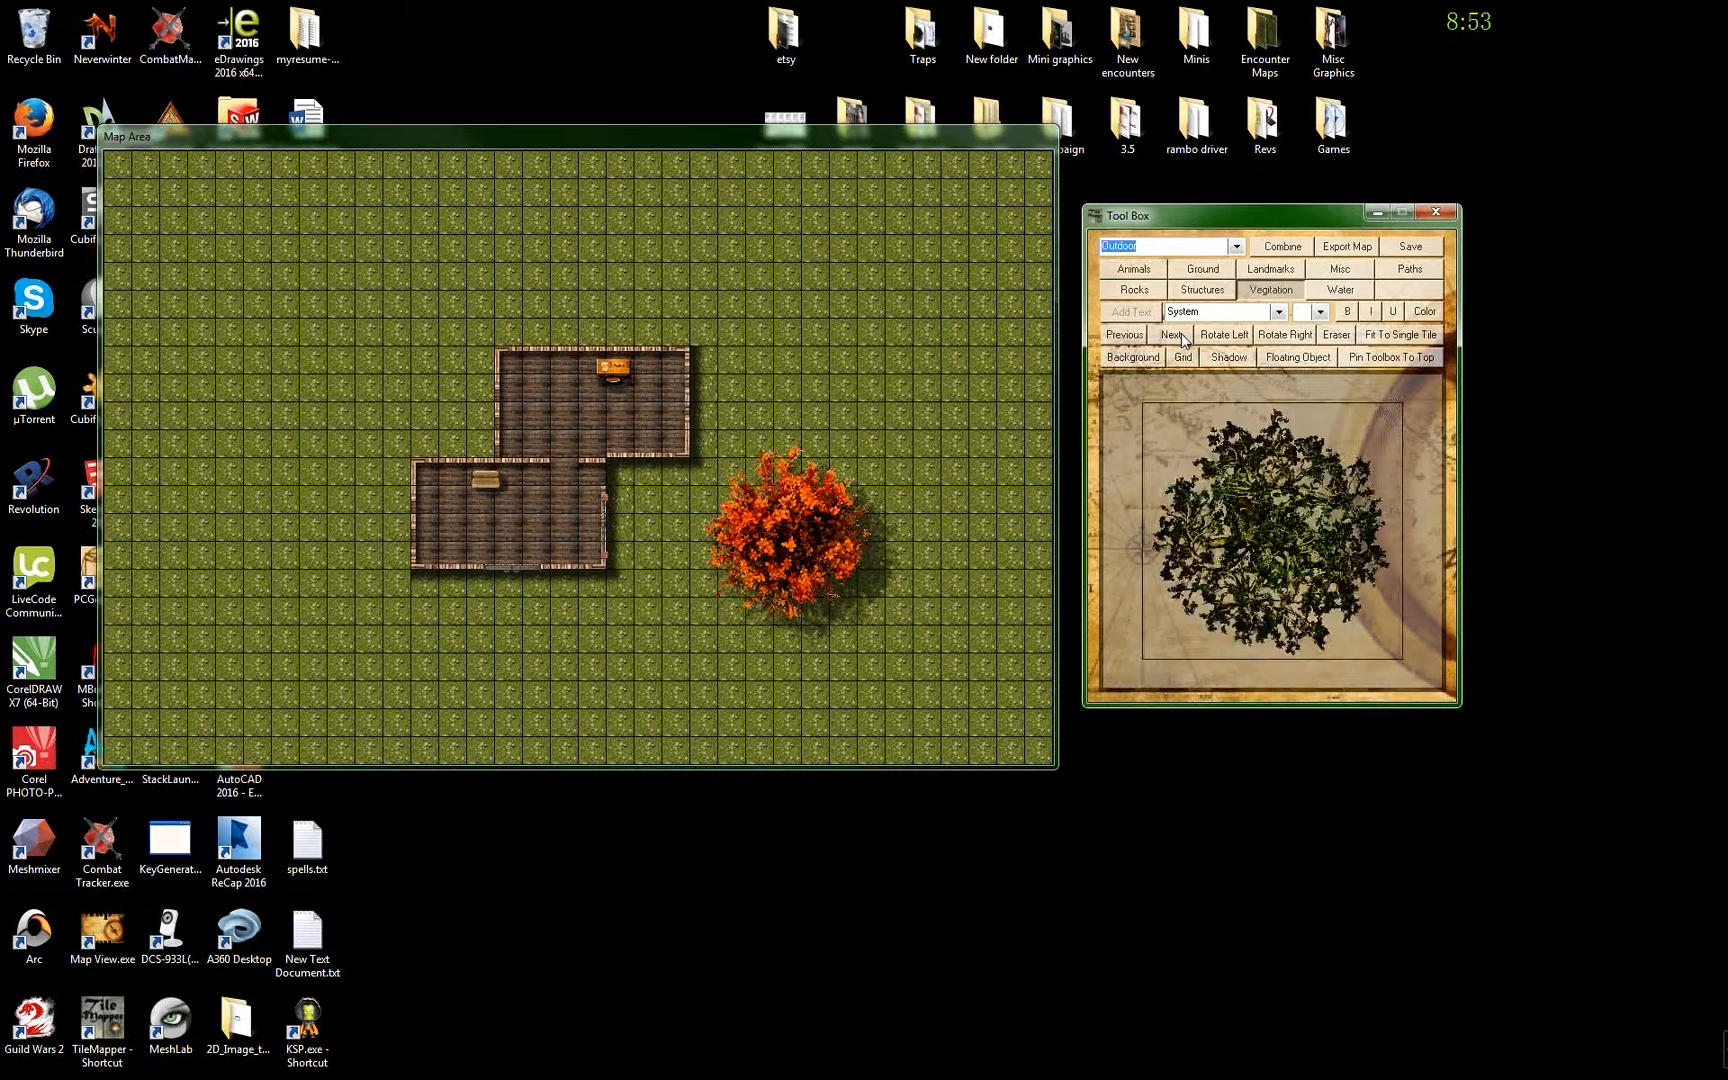
pyautogui.click(1183, 340)
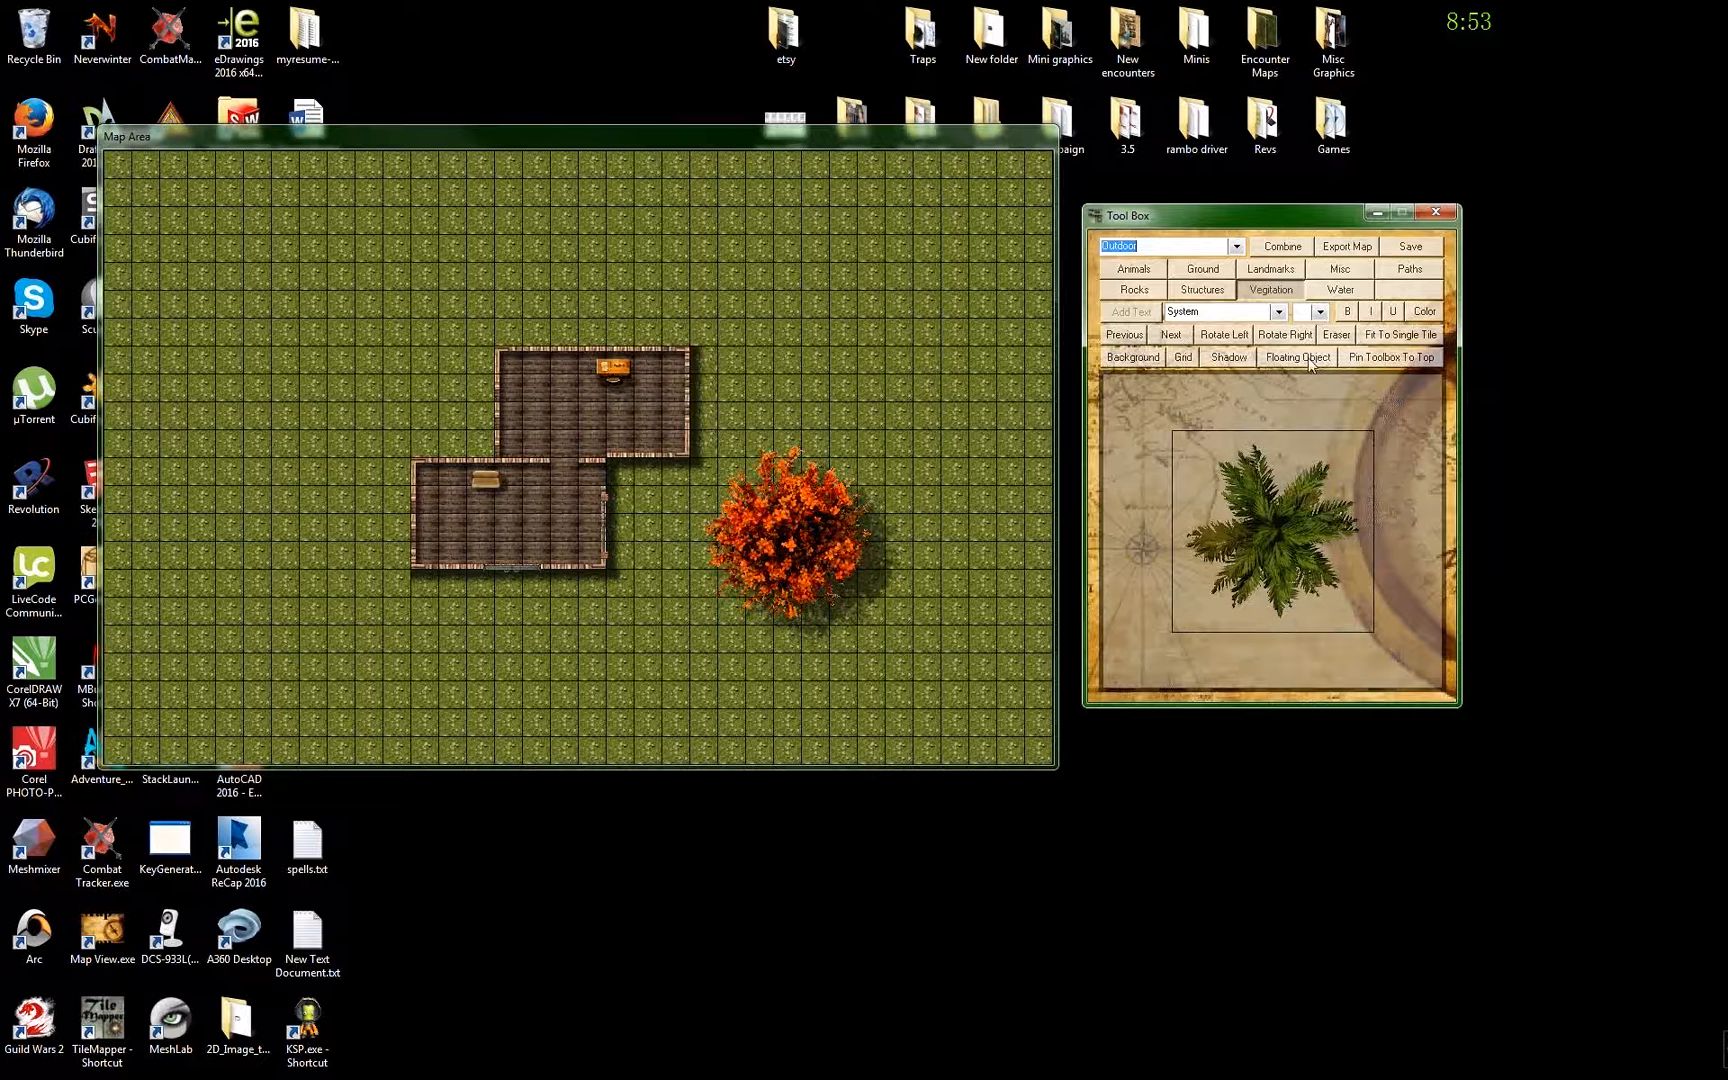
pyautogui.click(1234, 360)
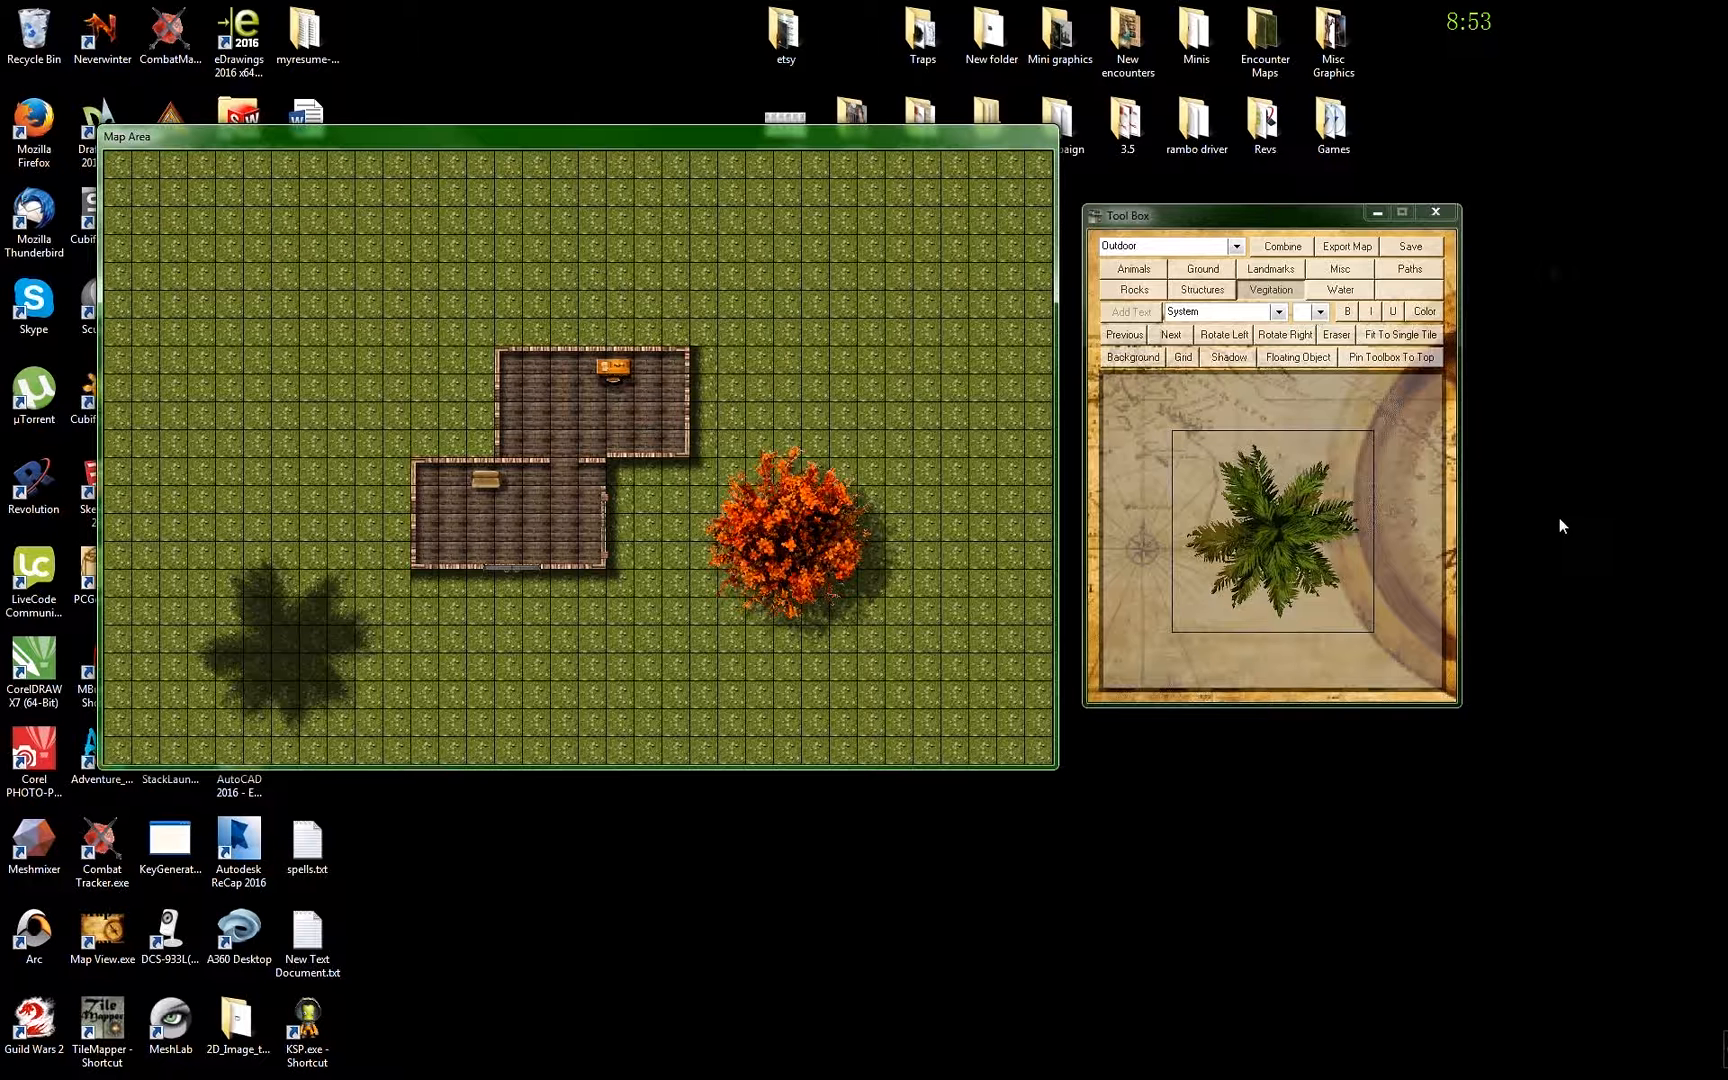
pyautogui.click(1311, 364)
pyautogui.click(481, 335)
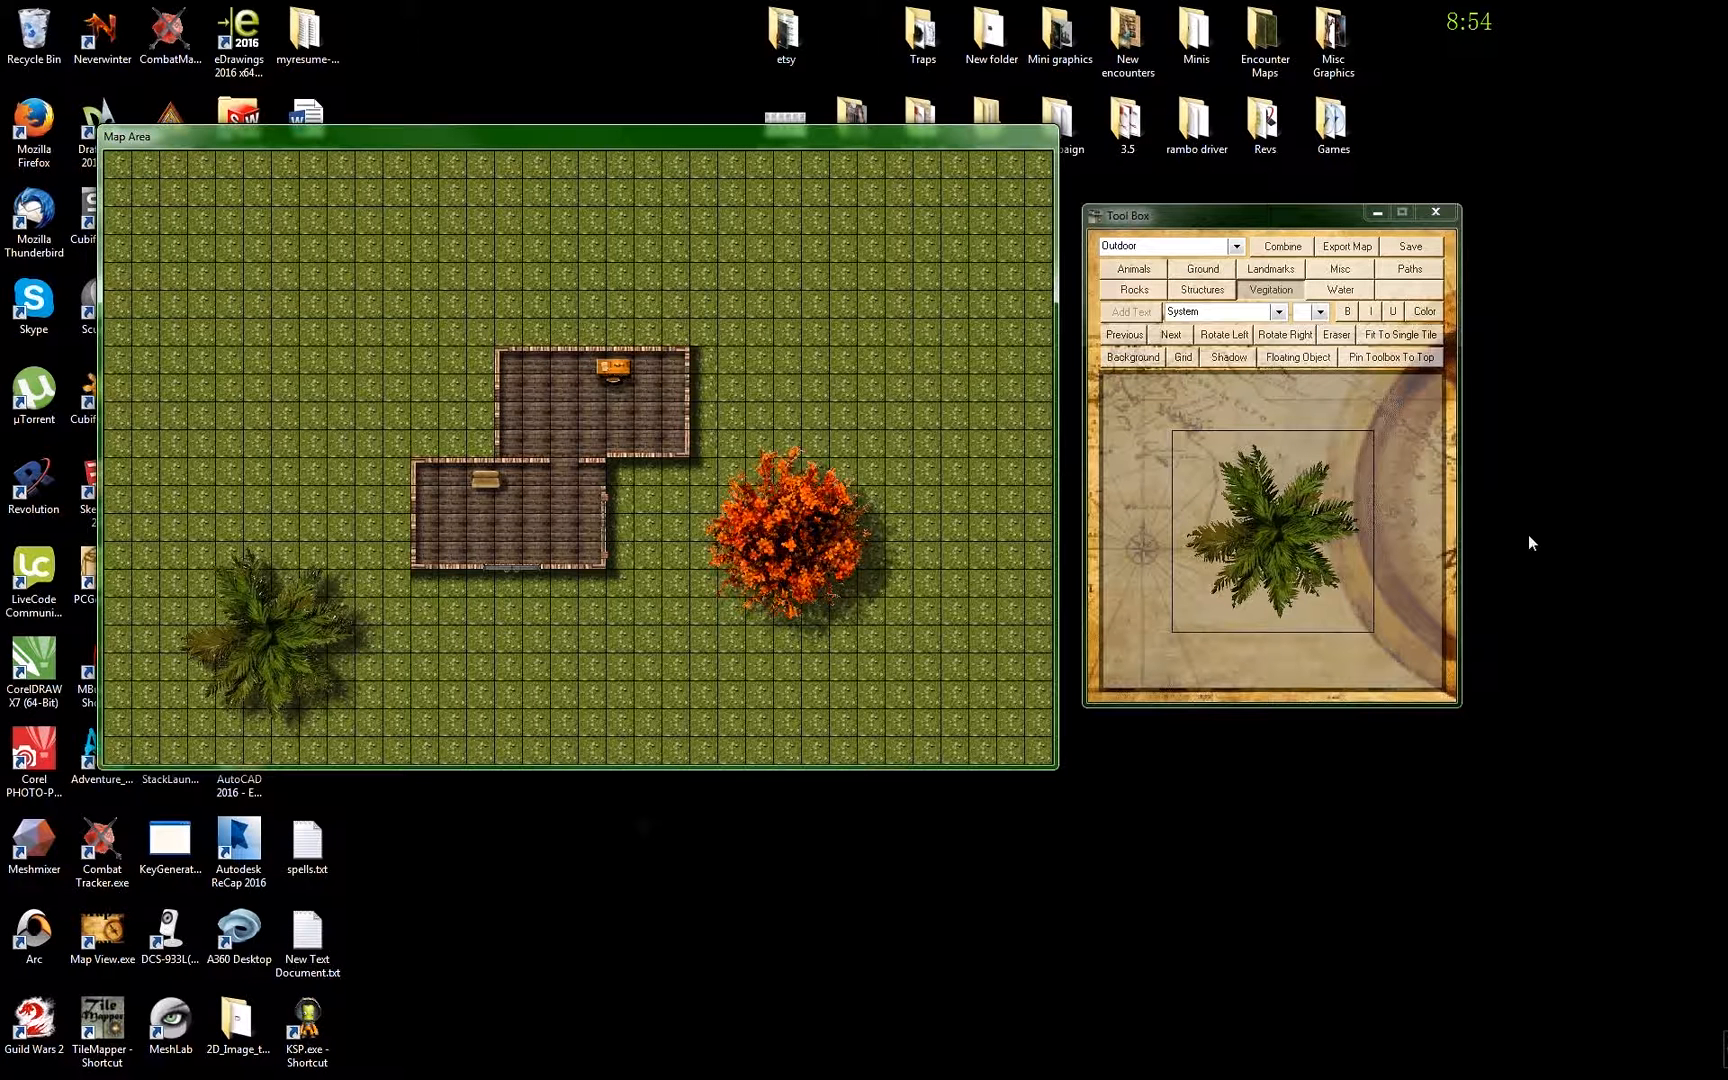
# - Look through the landmark and structure tiles of the Outdoor tile set
pyautogui.click(1289, 271)
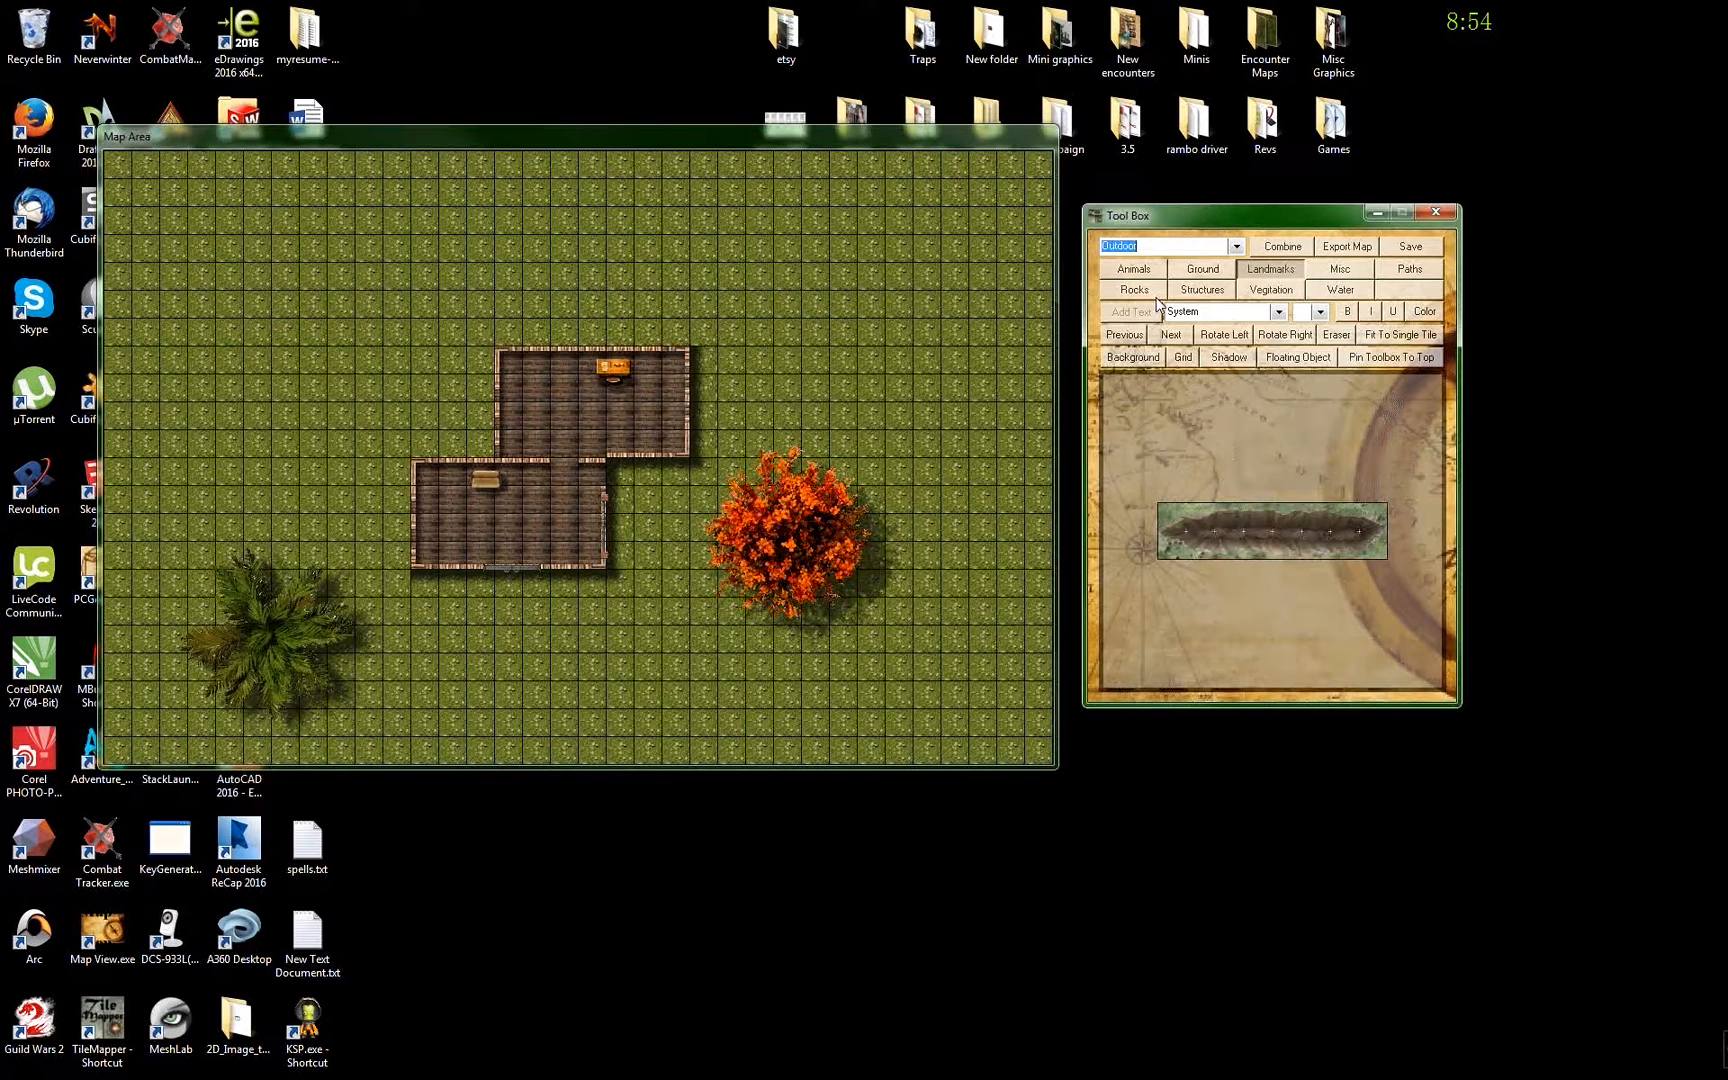
pyautogui.click(1172, 336)
pyautogui.click(1176, 339)
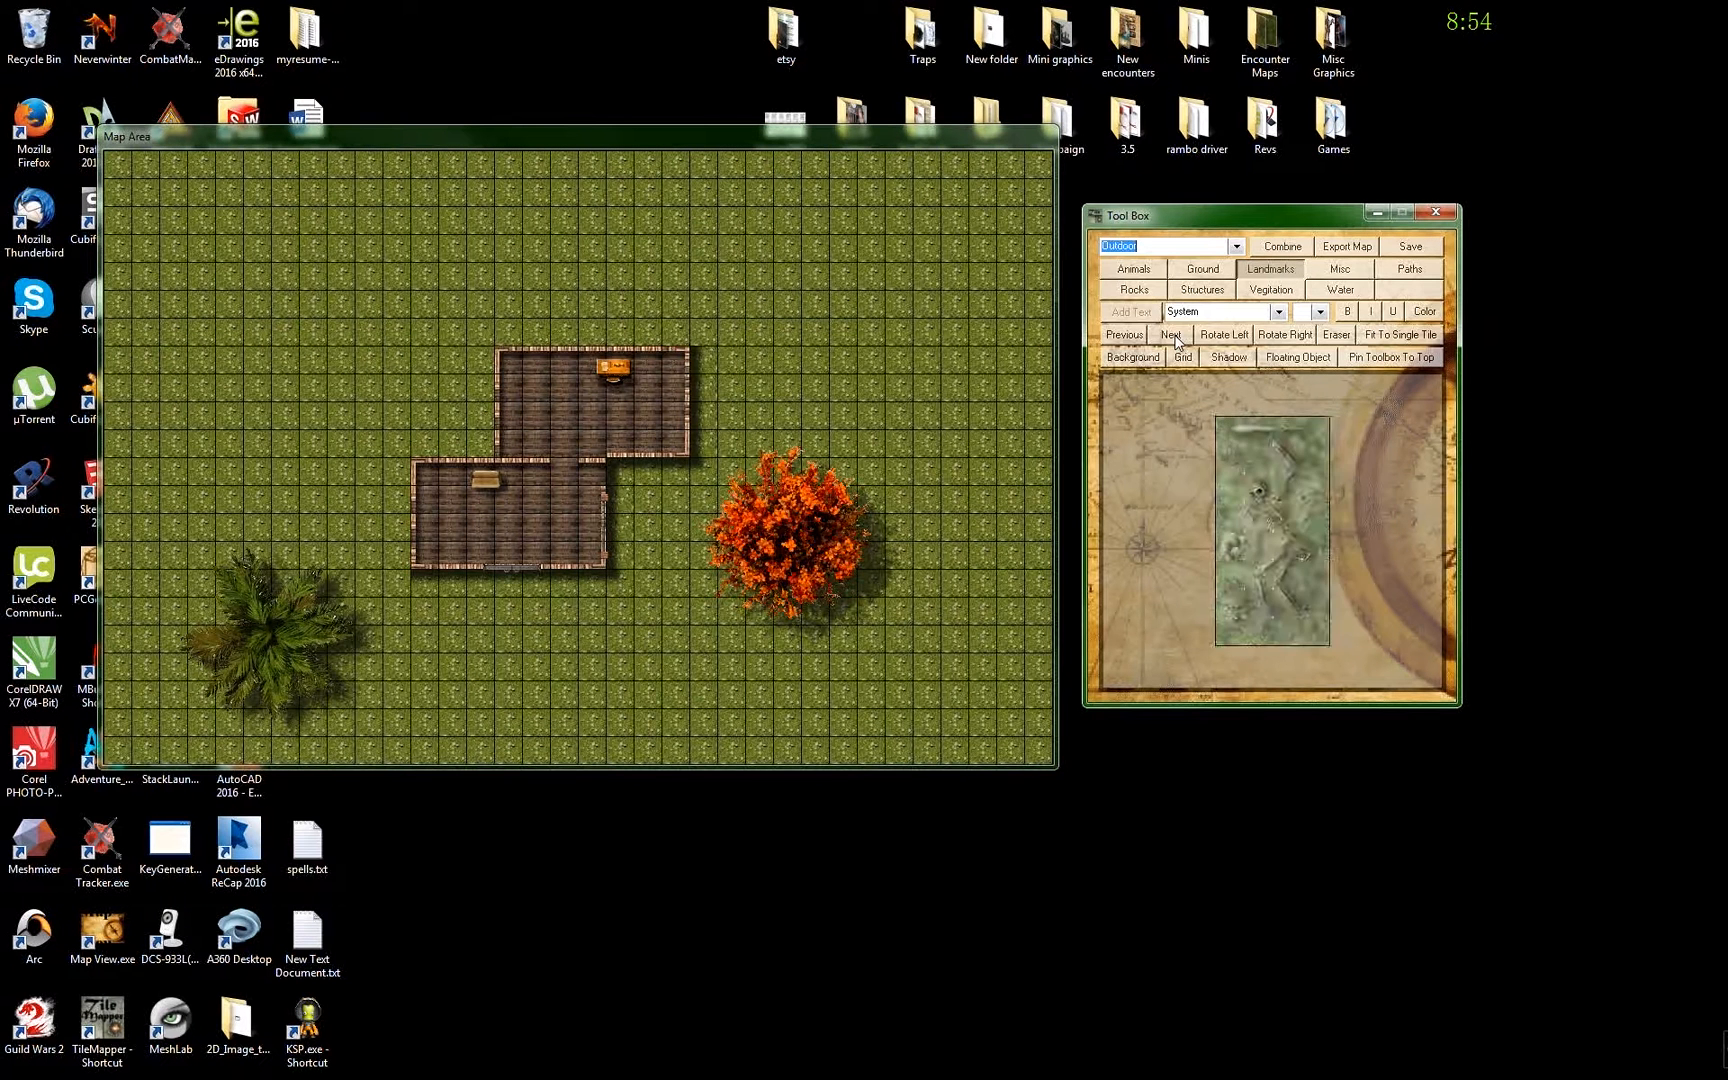
pyautogui.click(1176, 339)
pyautogui.click(1176, 339)
pyautogui.click(1176, 339)
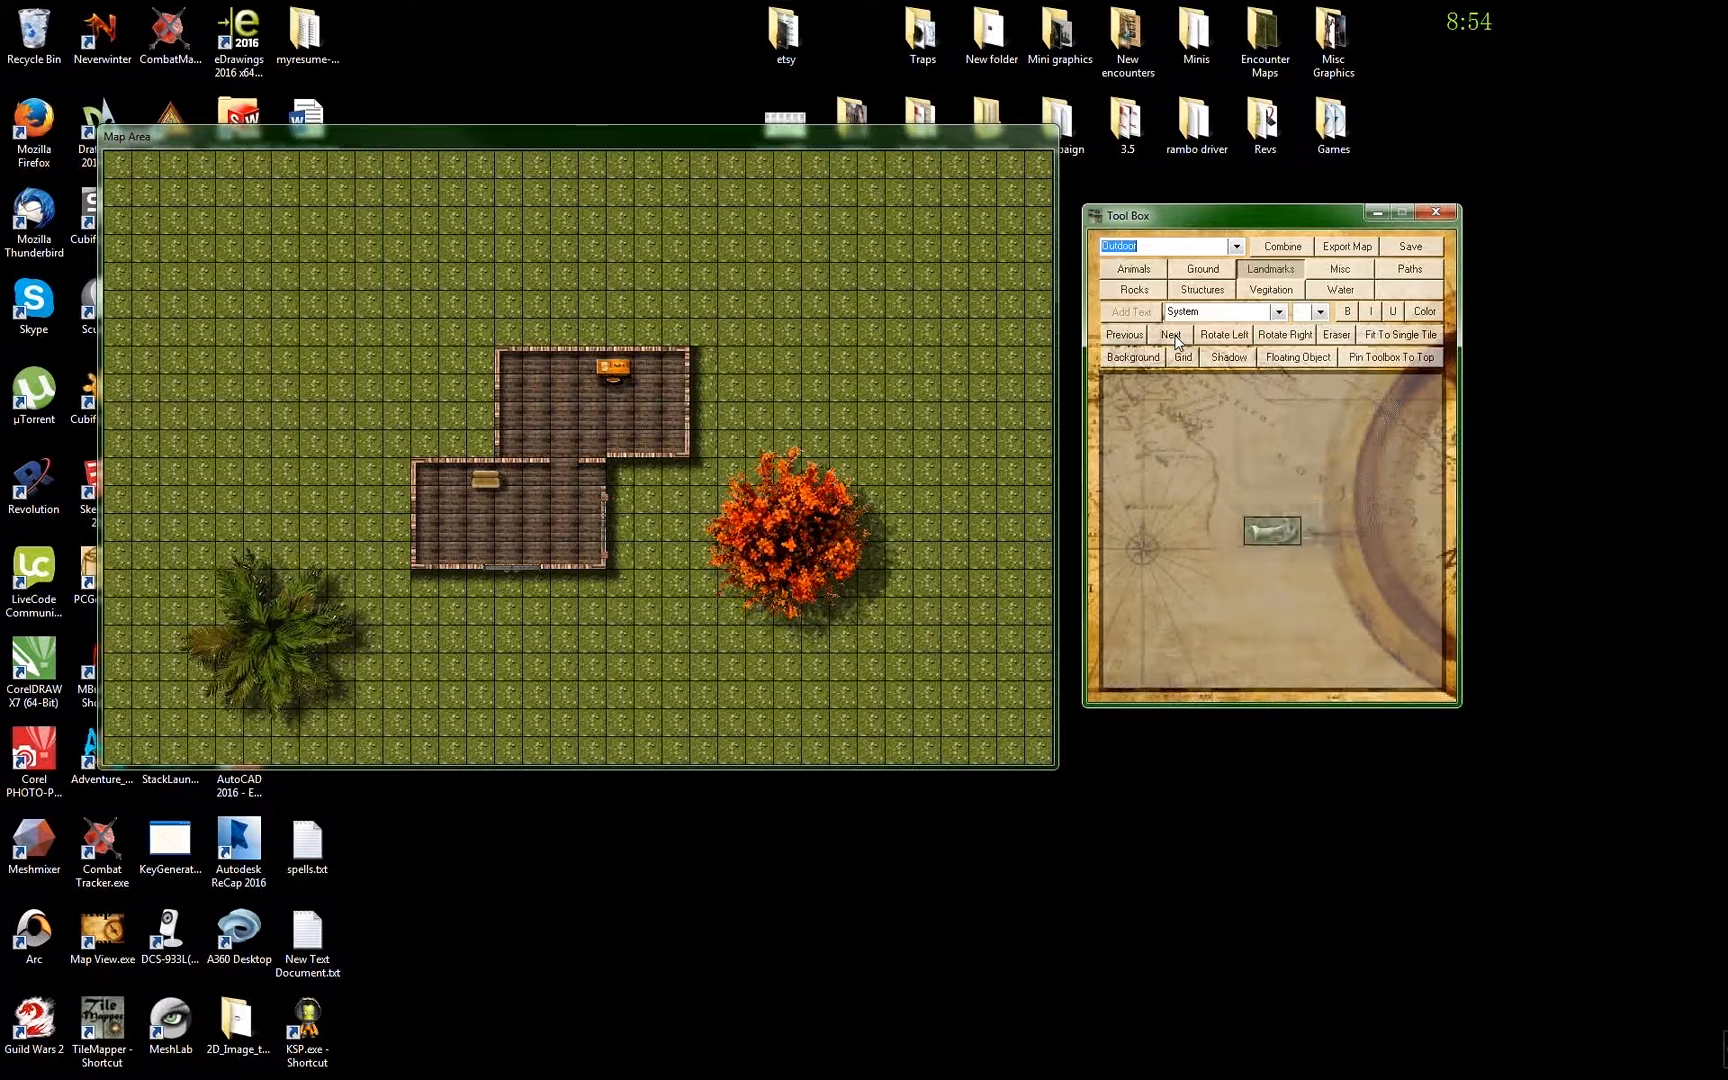
pyautogui.click(1176, 339)
pyautogui.click(1176, 339)
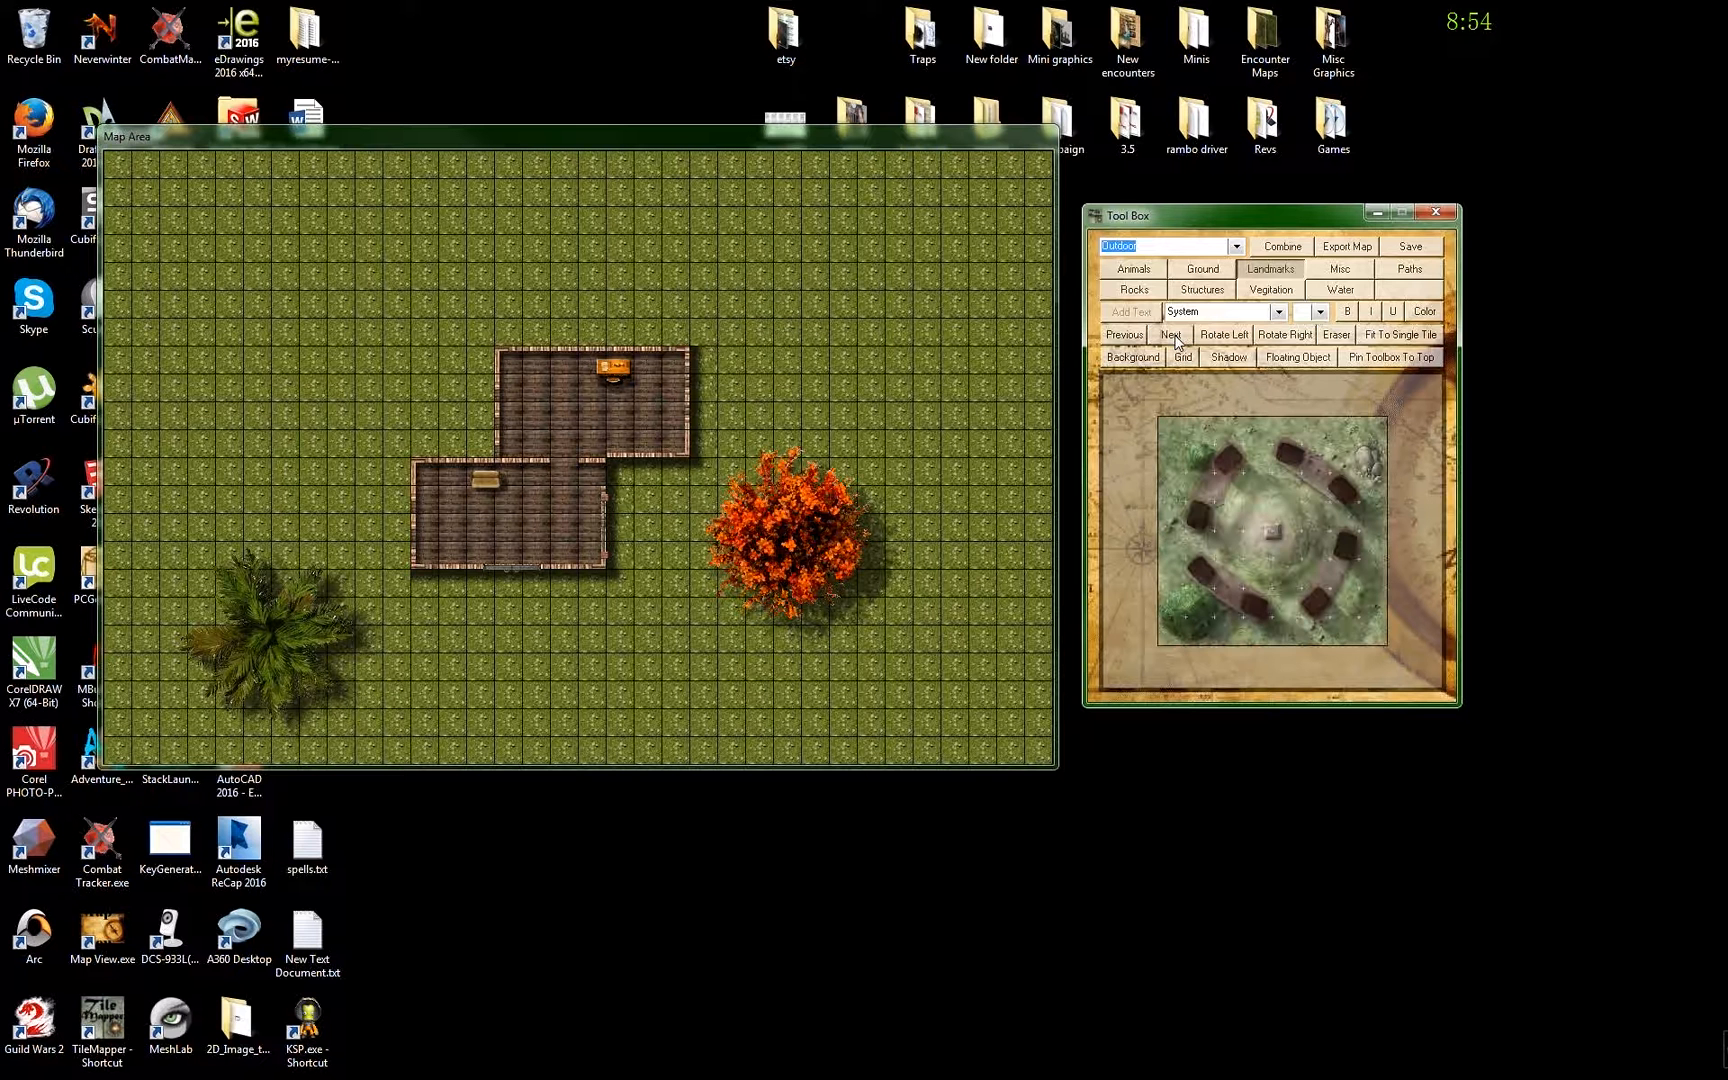
pyautogui.click(1205, 290)
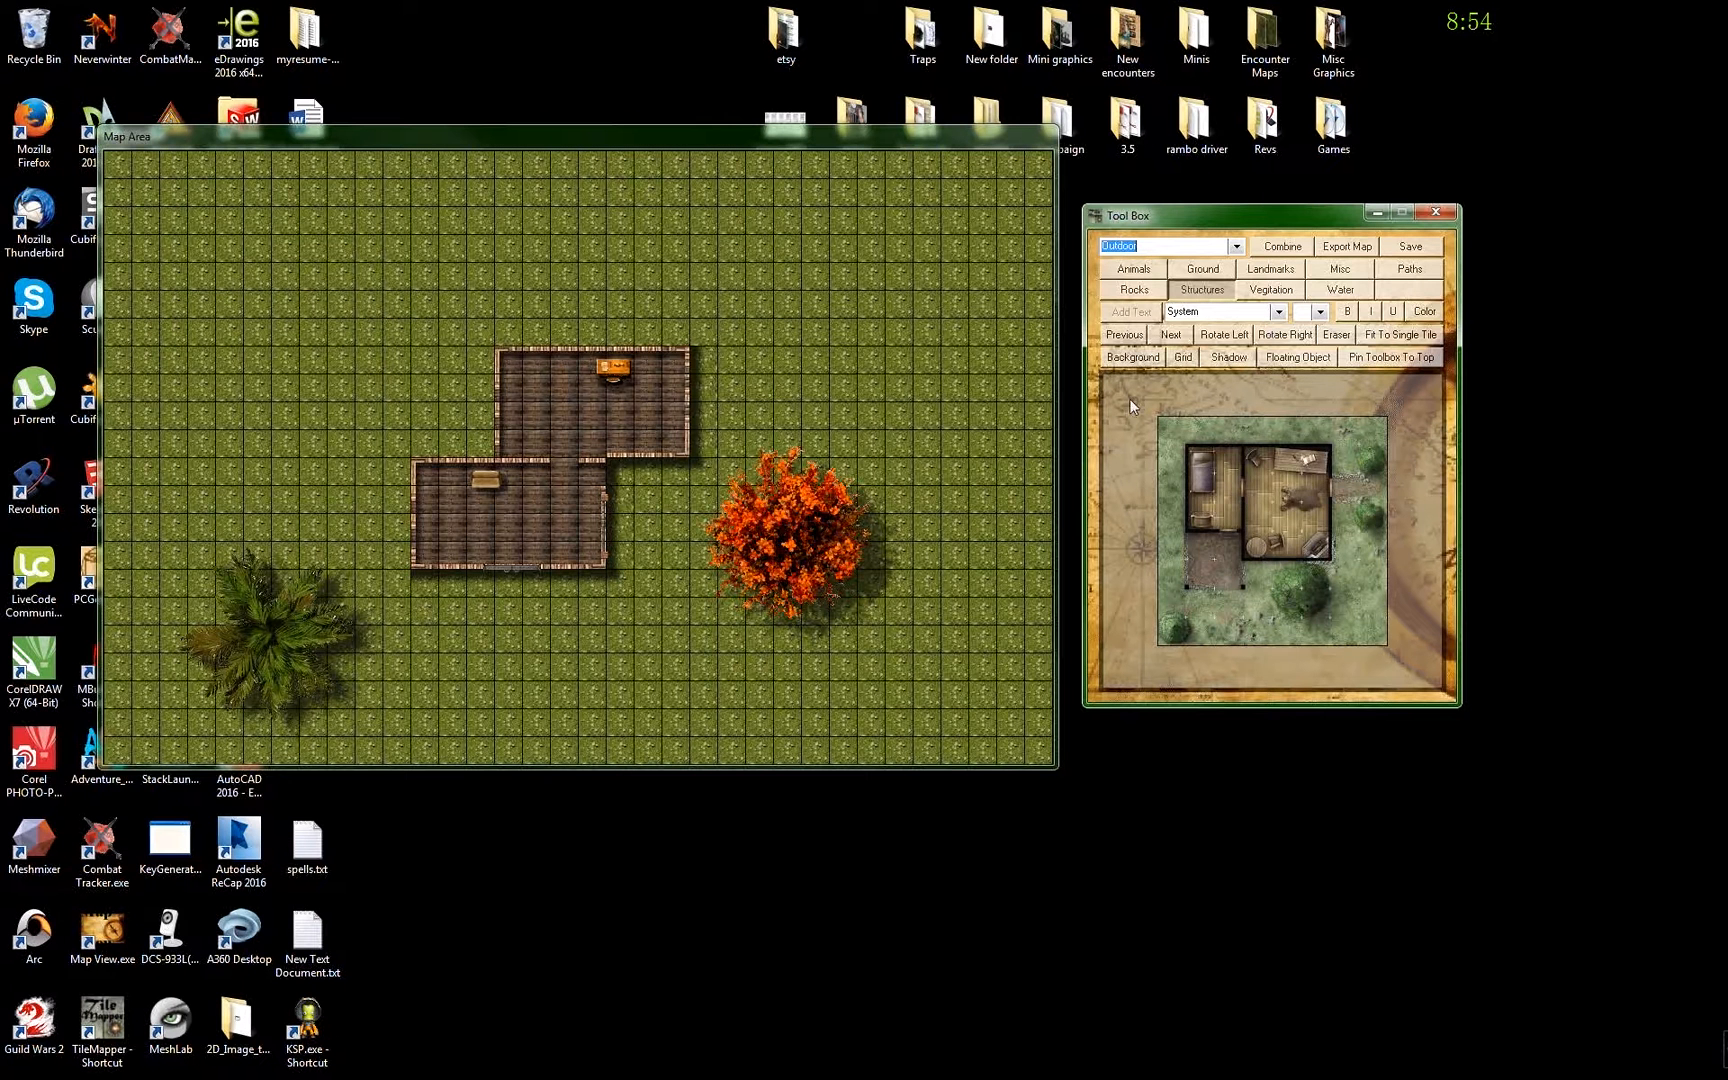
pyautogui.click(1171, 336)
pyautogui.click(1172, 337)
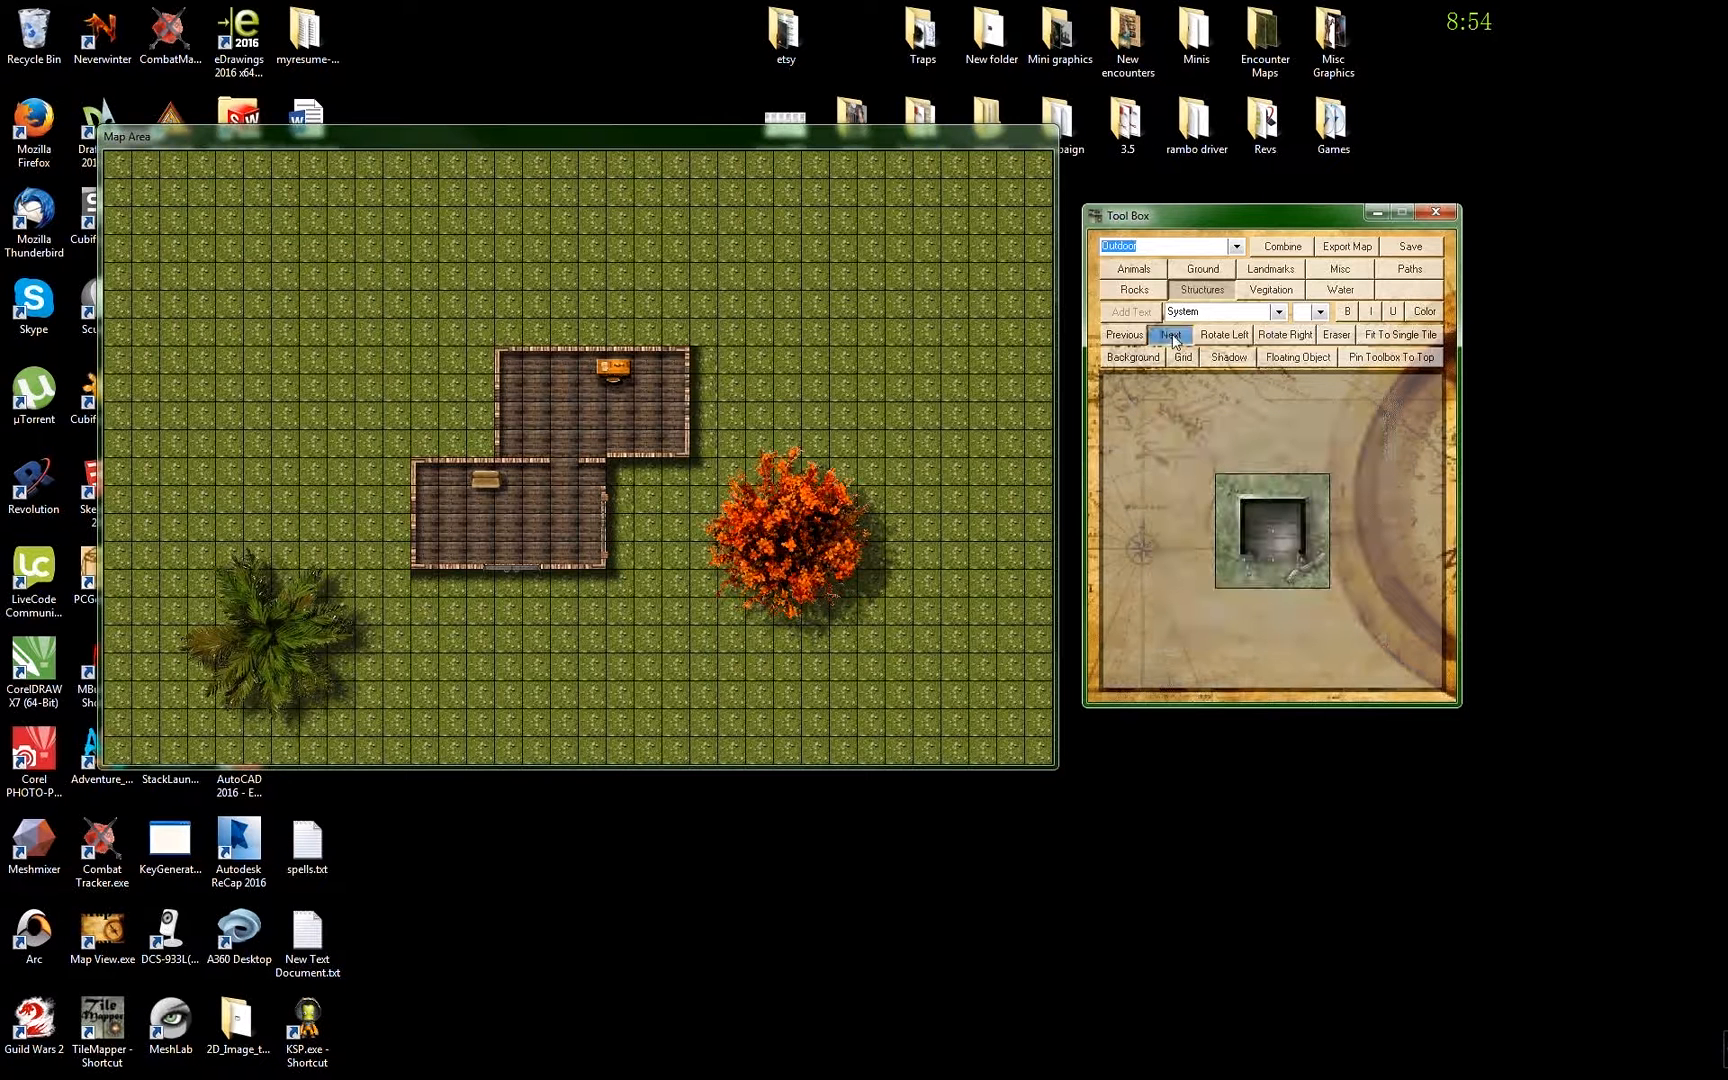
pyautogui.click(1172, 336)
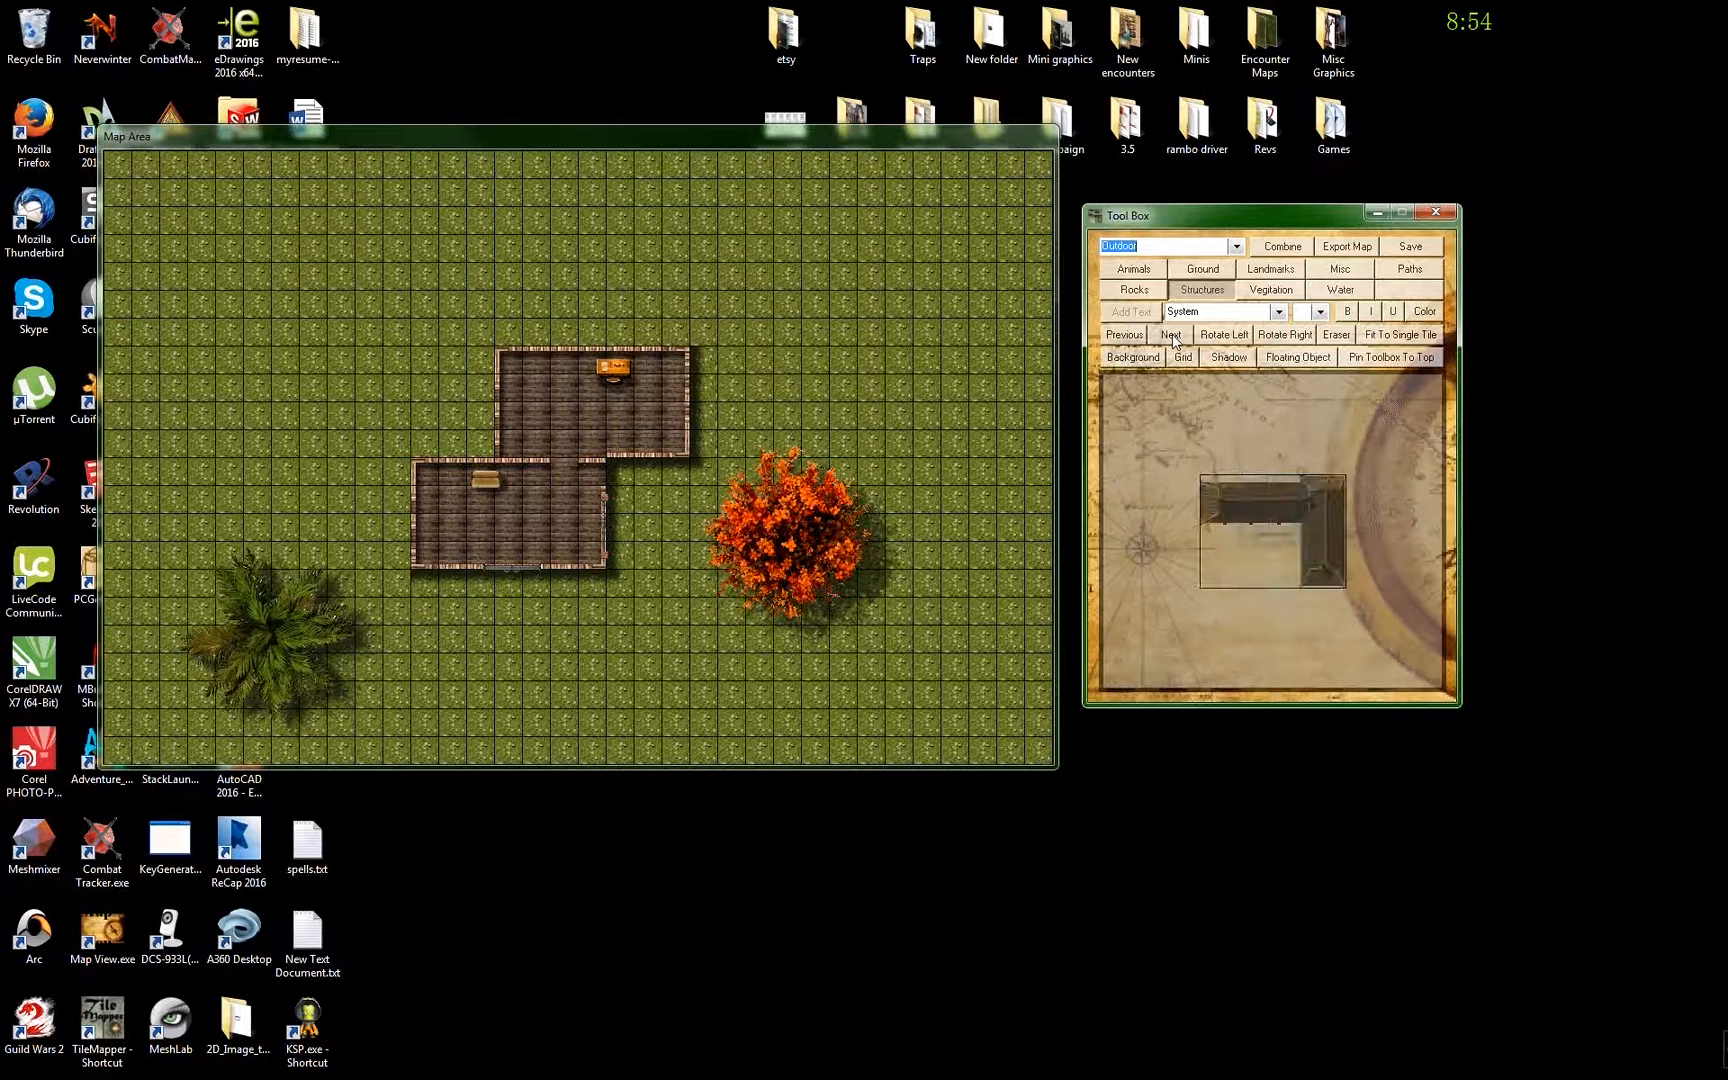
# - Choose the rock from the Outdoor rock tiles and place its shadow and the floating rock on the grass above the building
pyautogui.click(1172, 336)
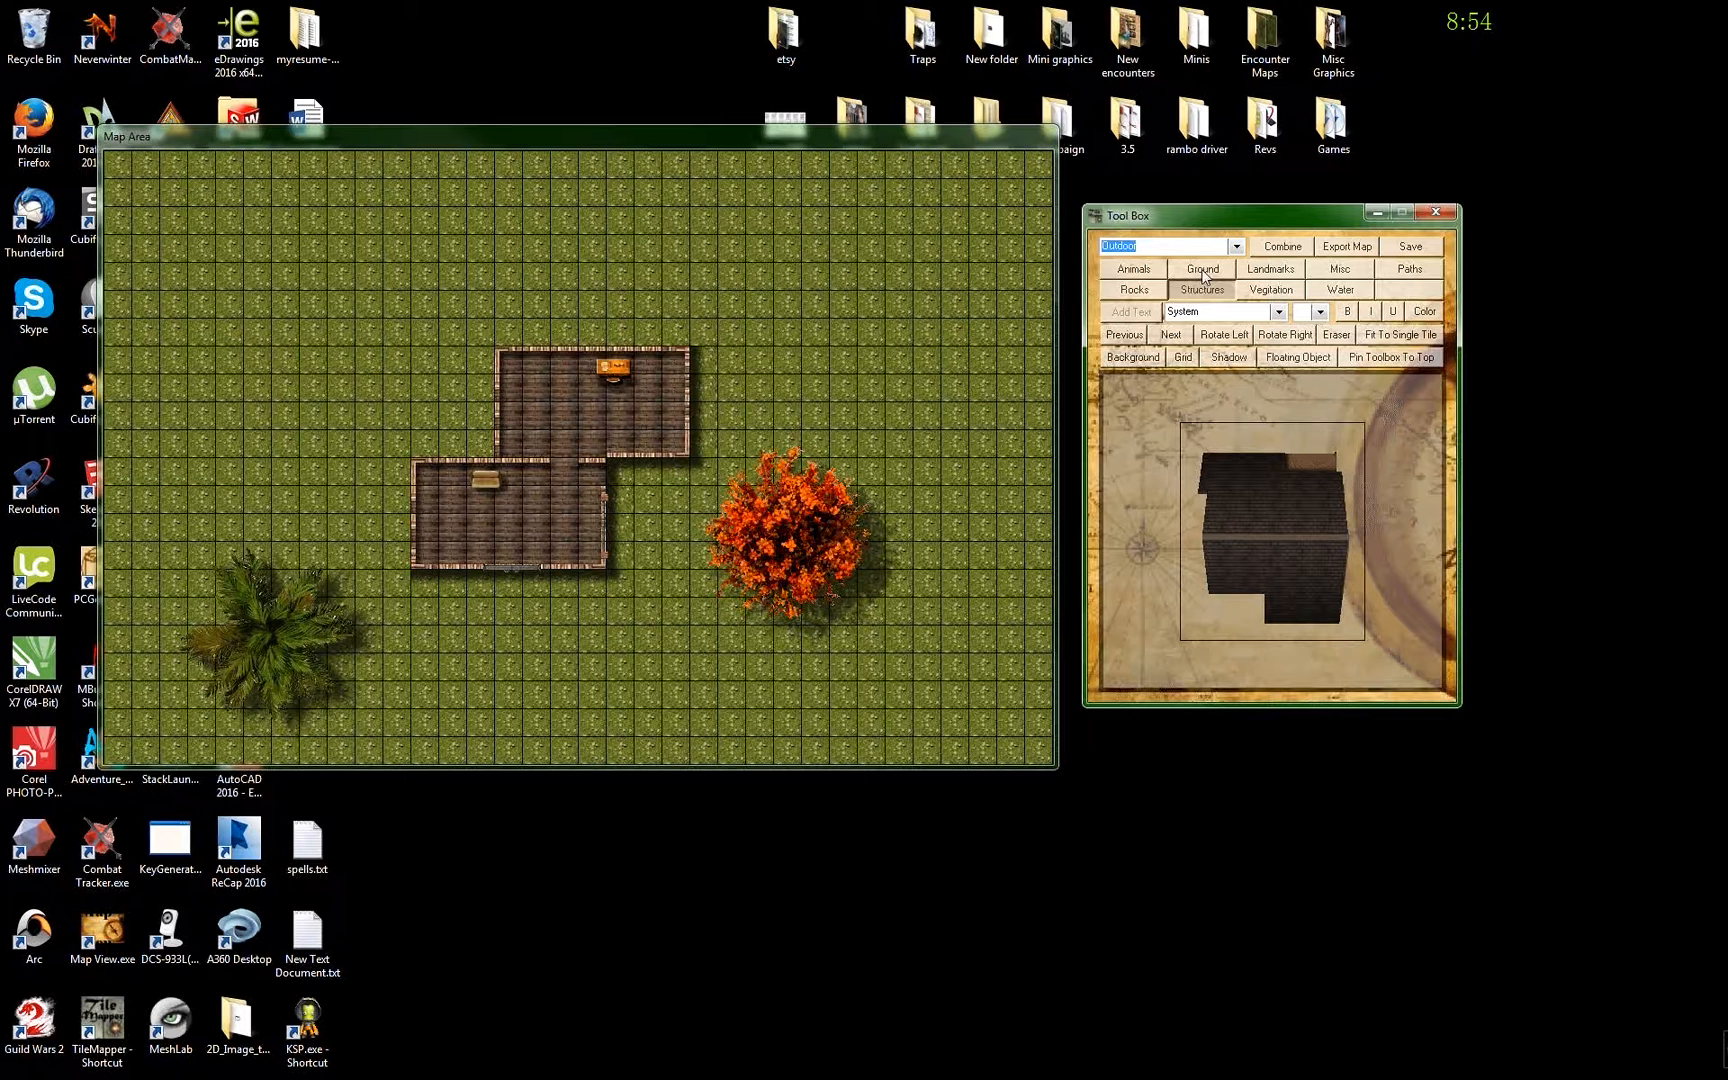
pyautogui.click(1416, 271)
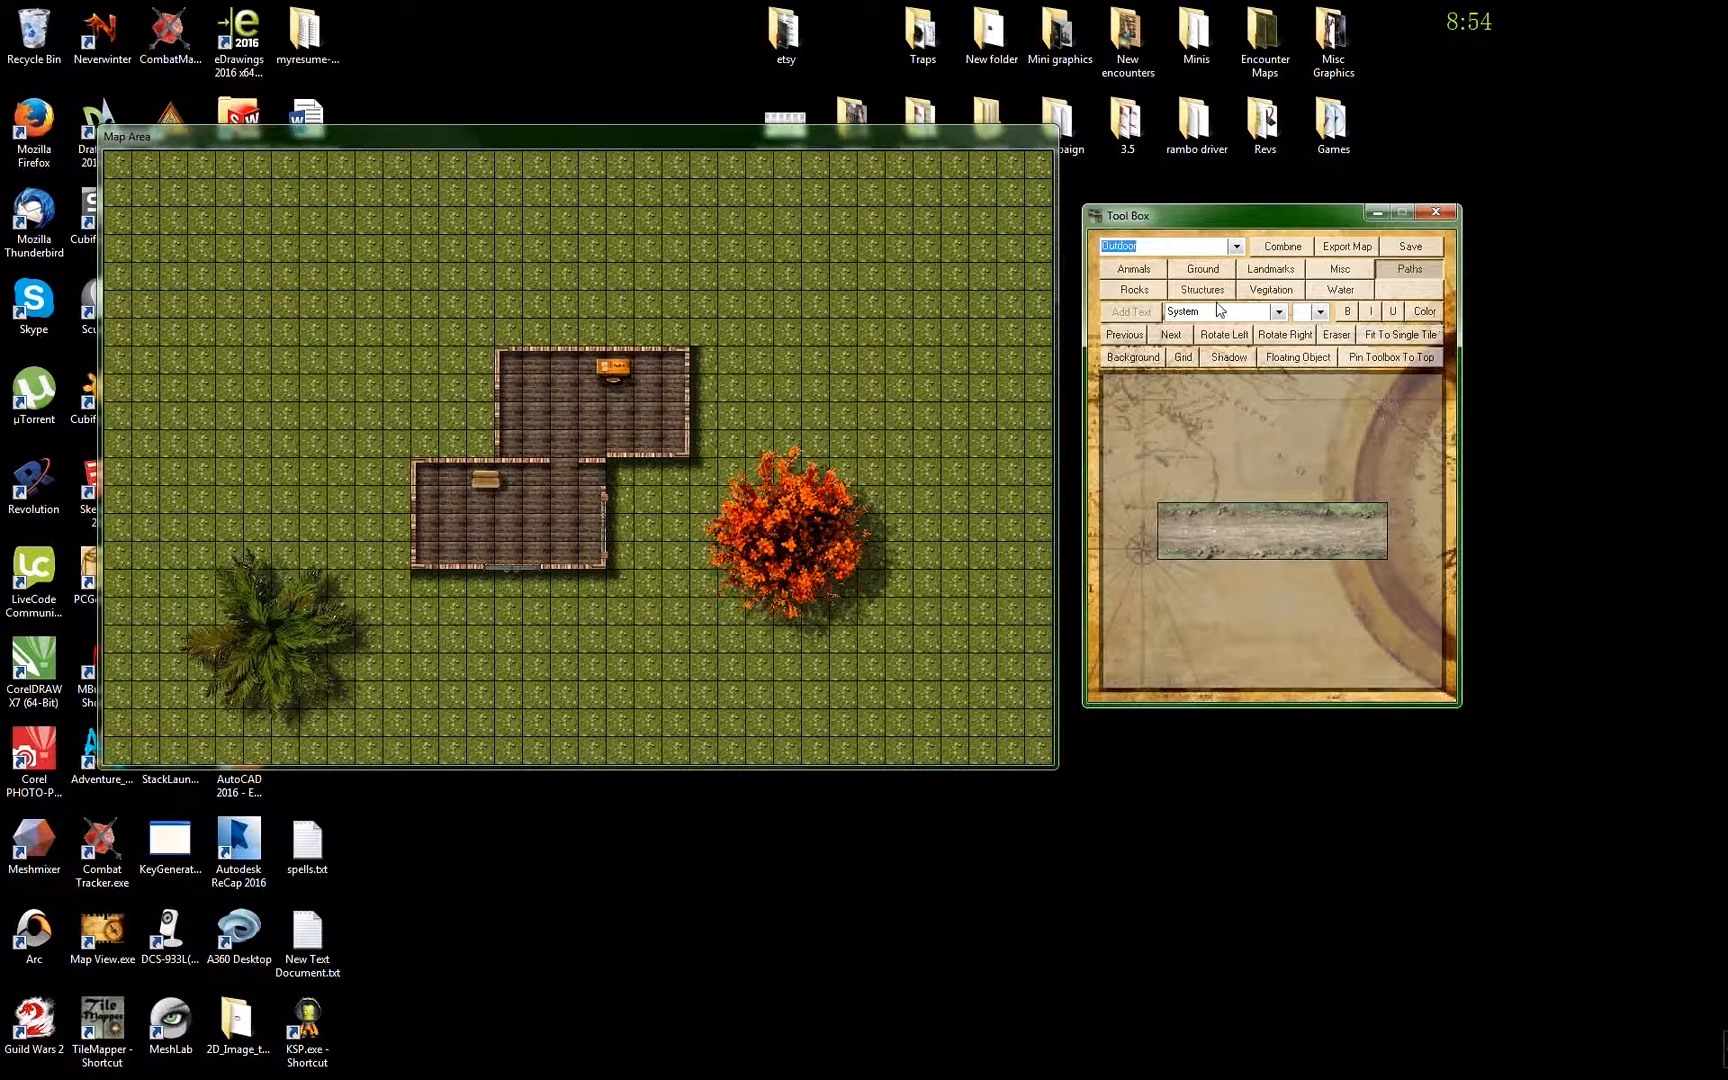
pyautogui.click(1131, 294)
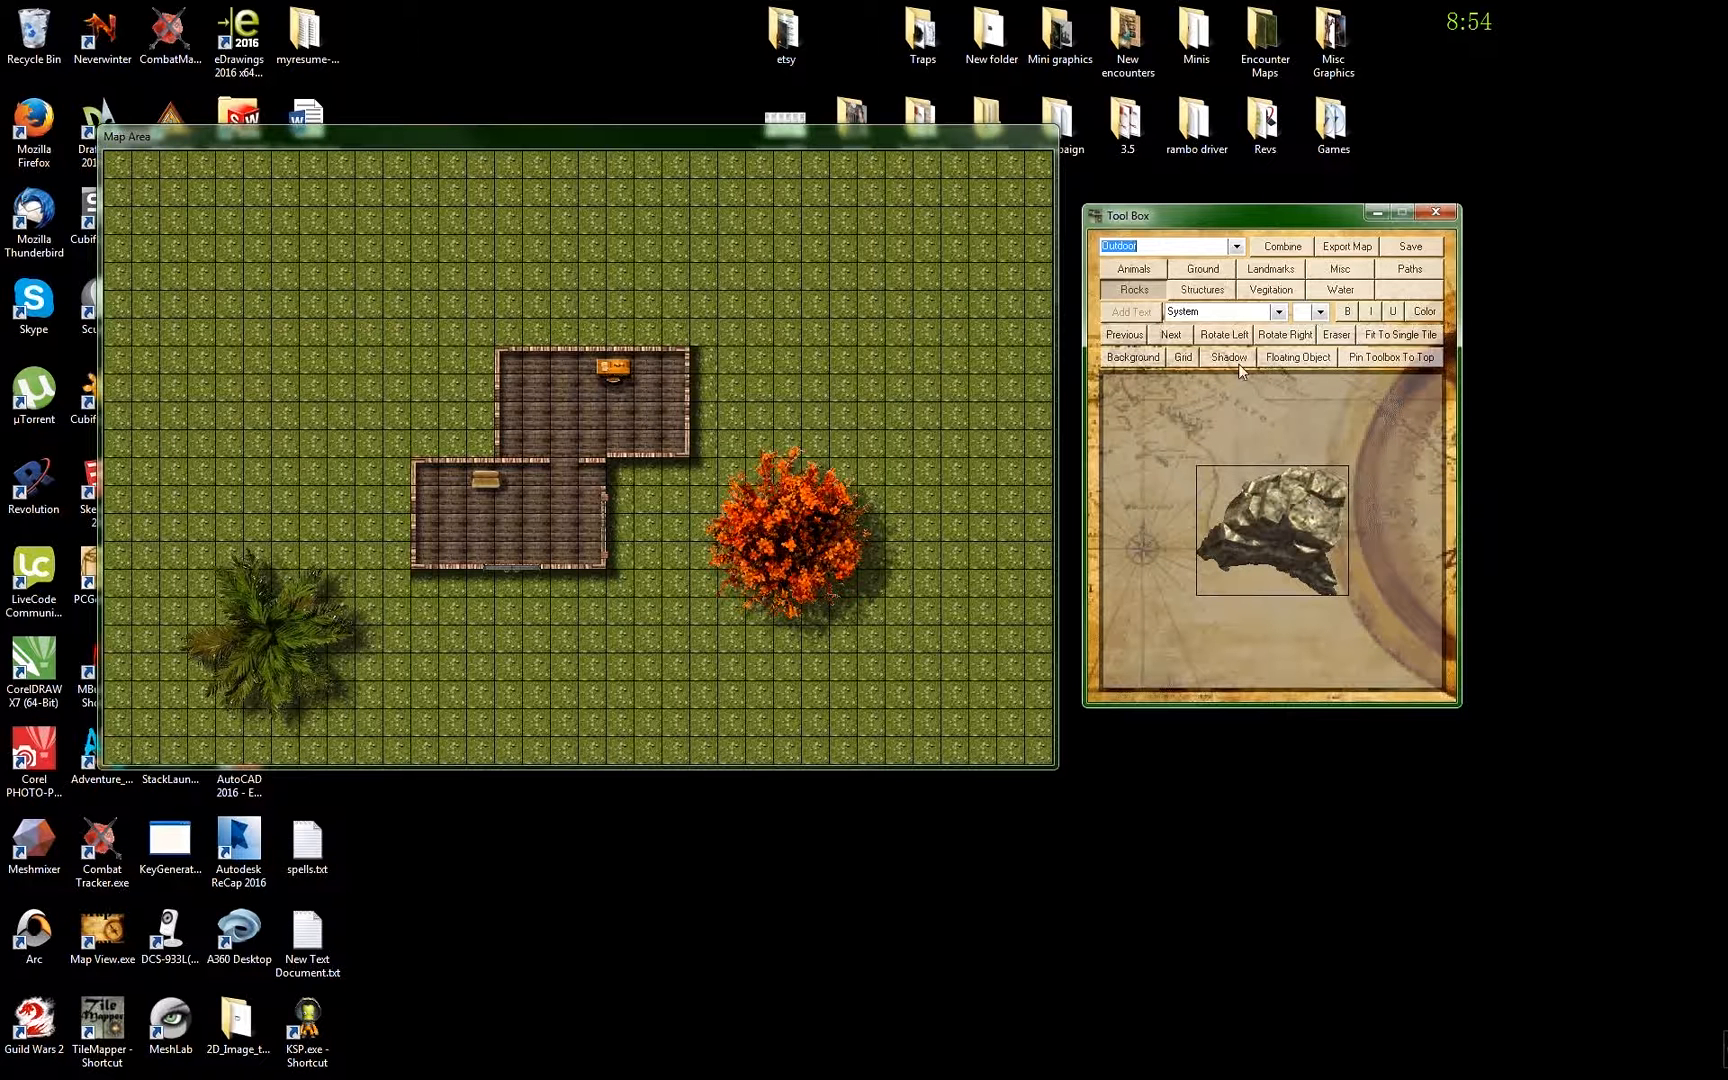
pyautogui.click(1224, 361)
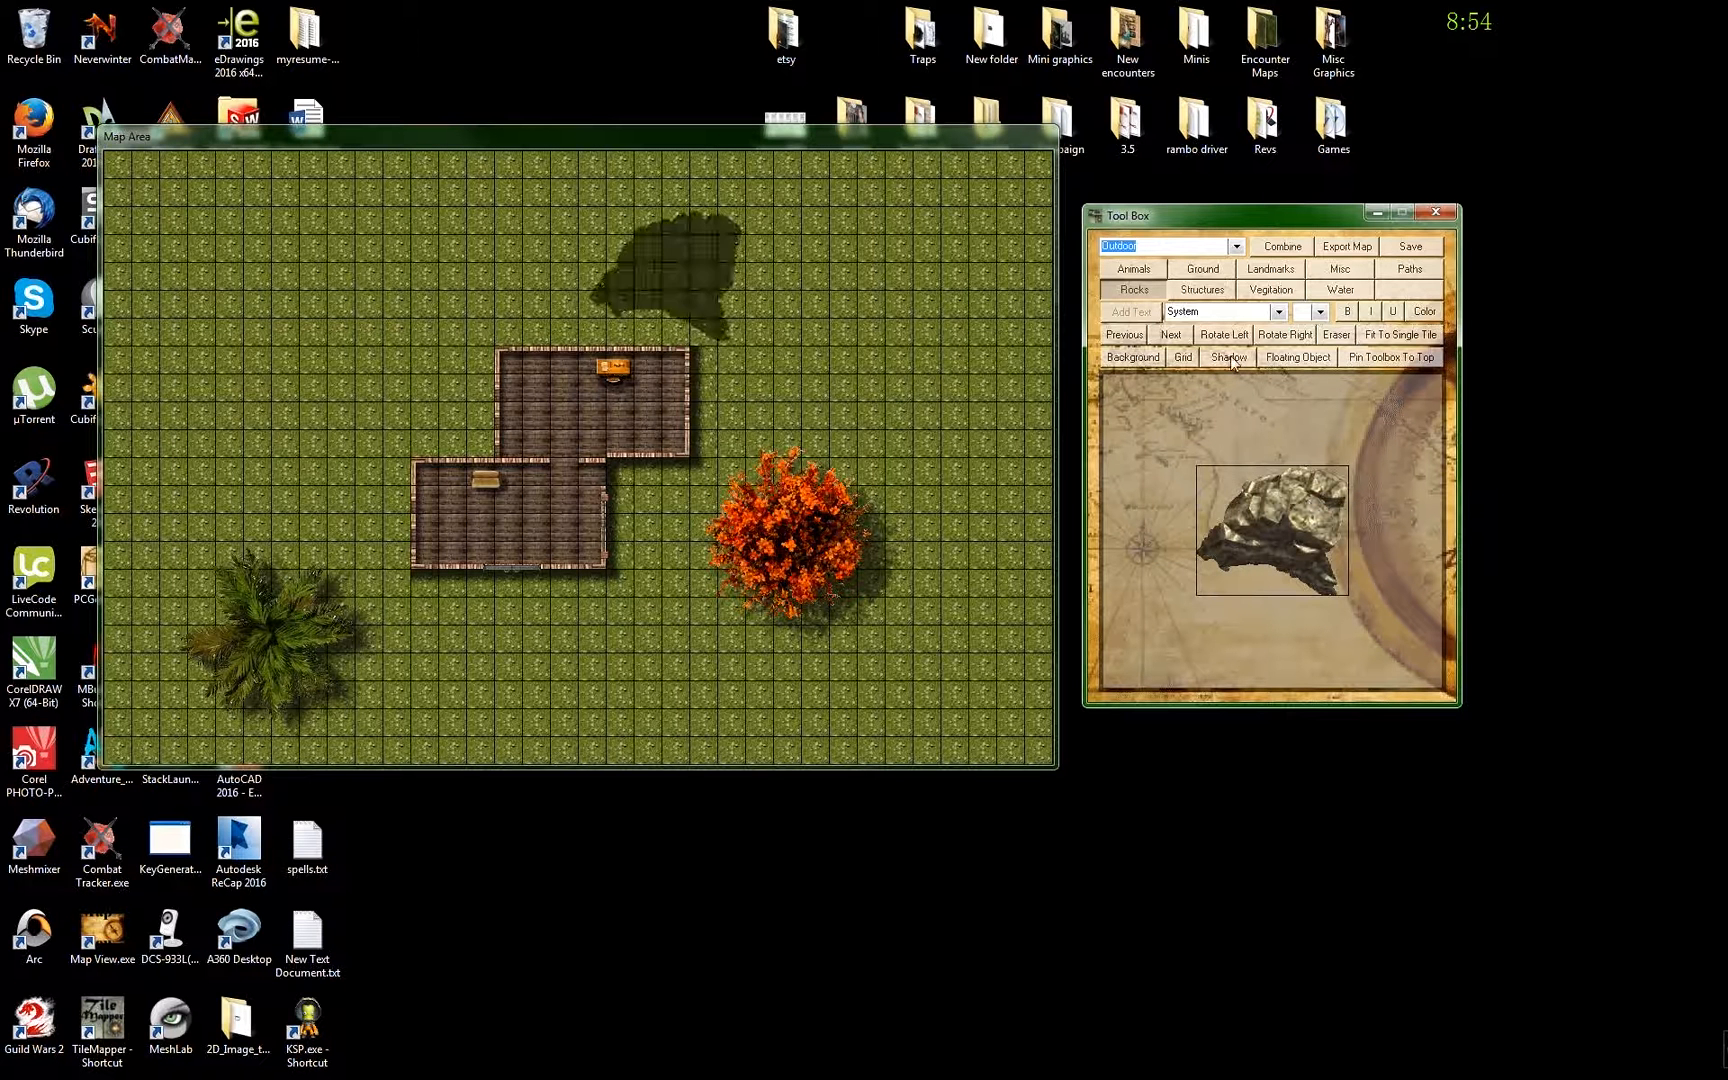
pyautogui.click(617, 236)
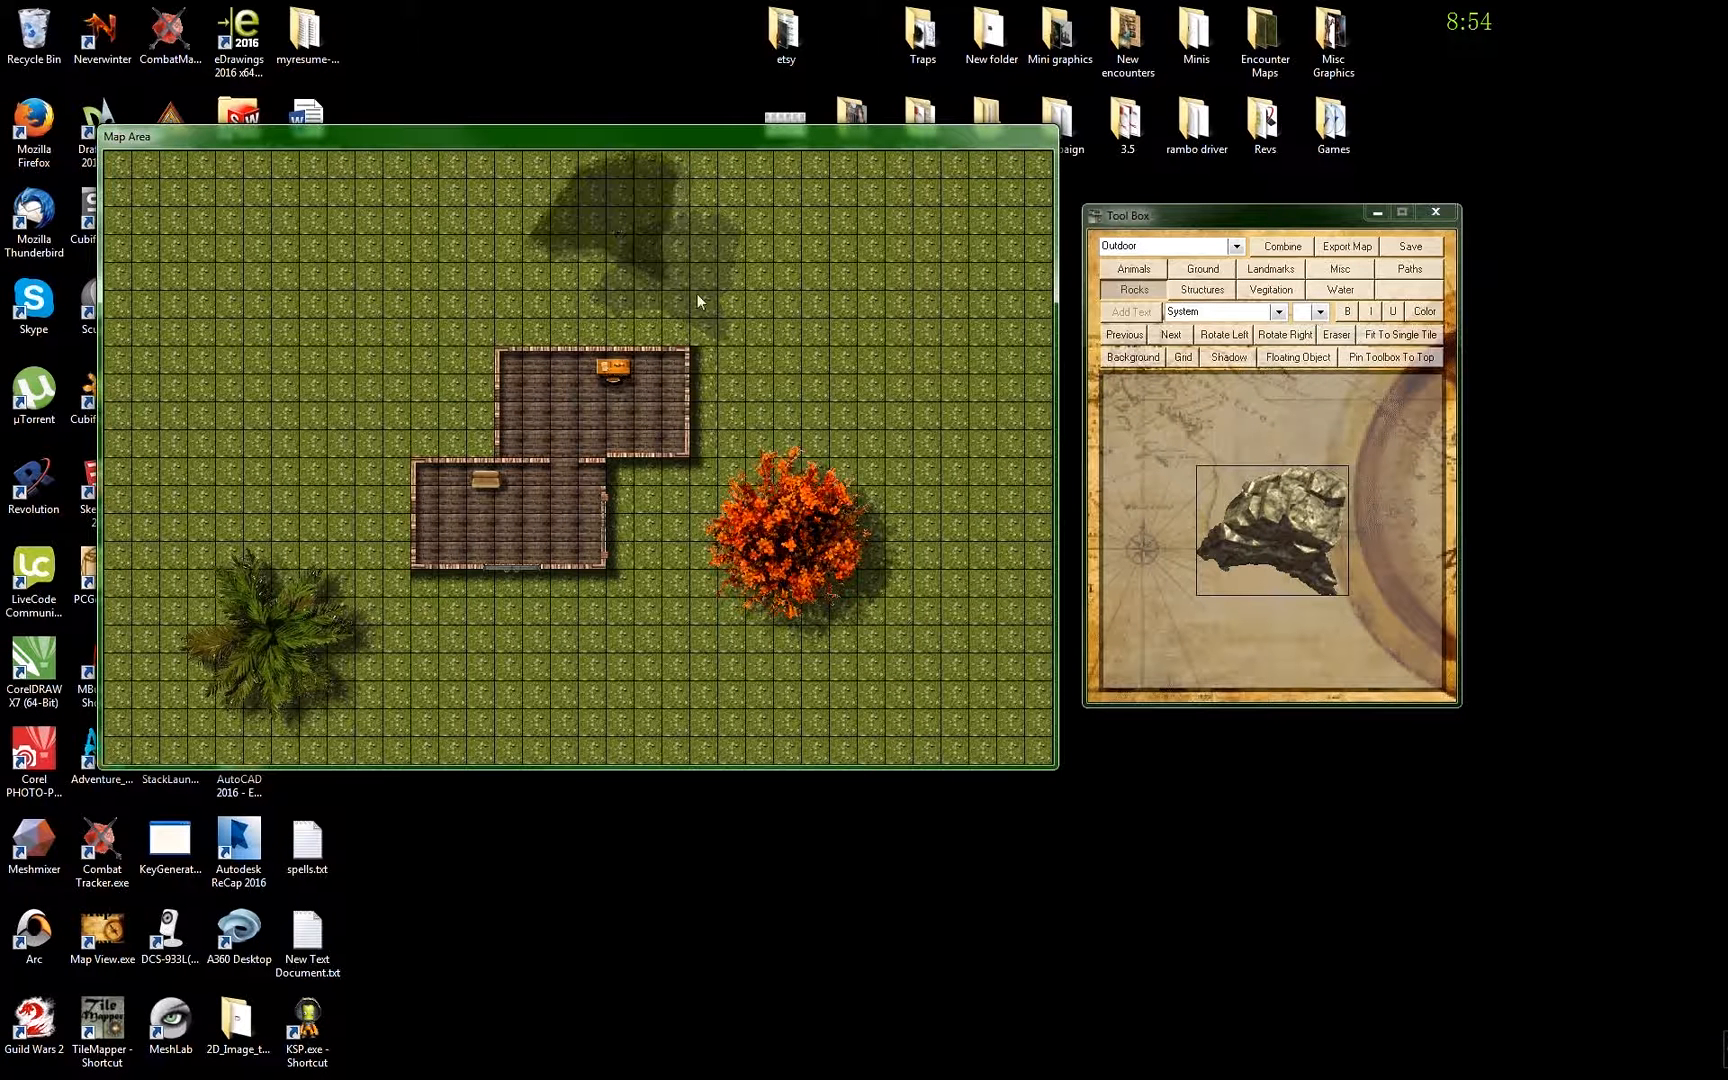
pyautogui.click(1282, 358)
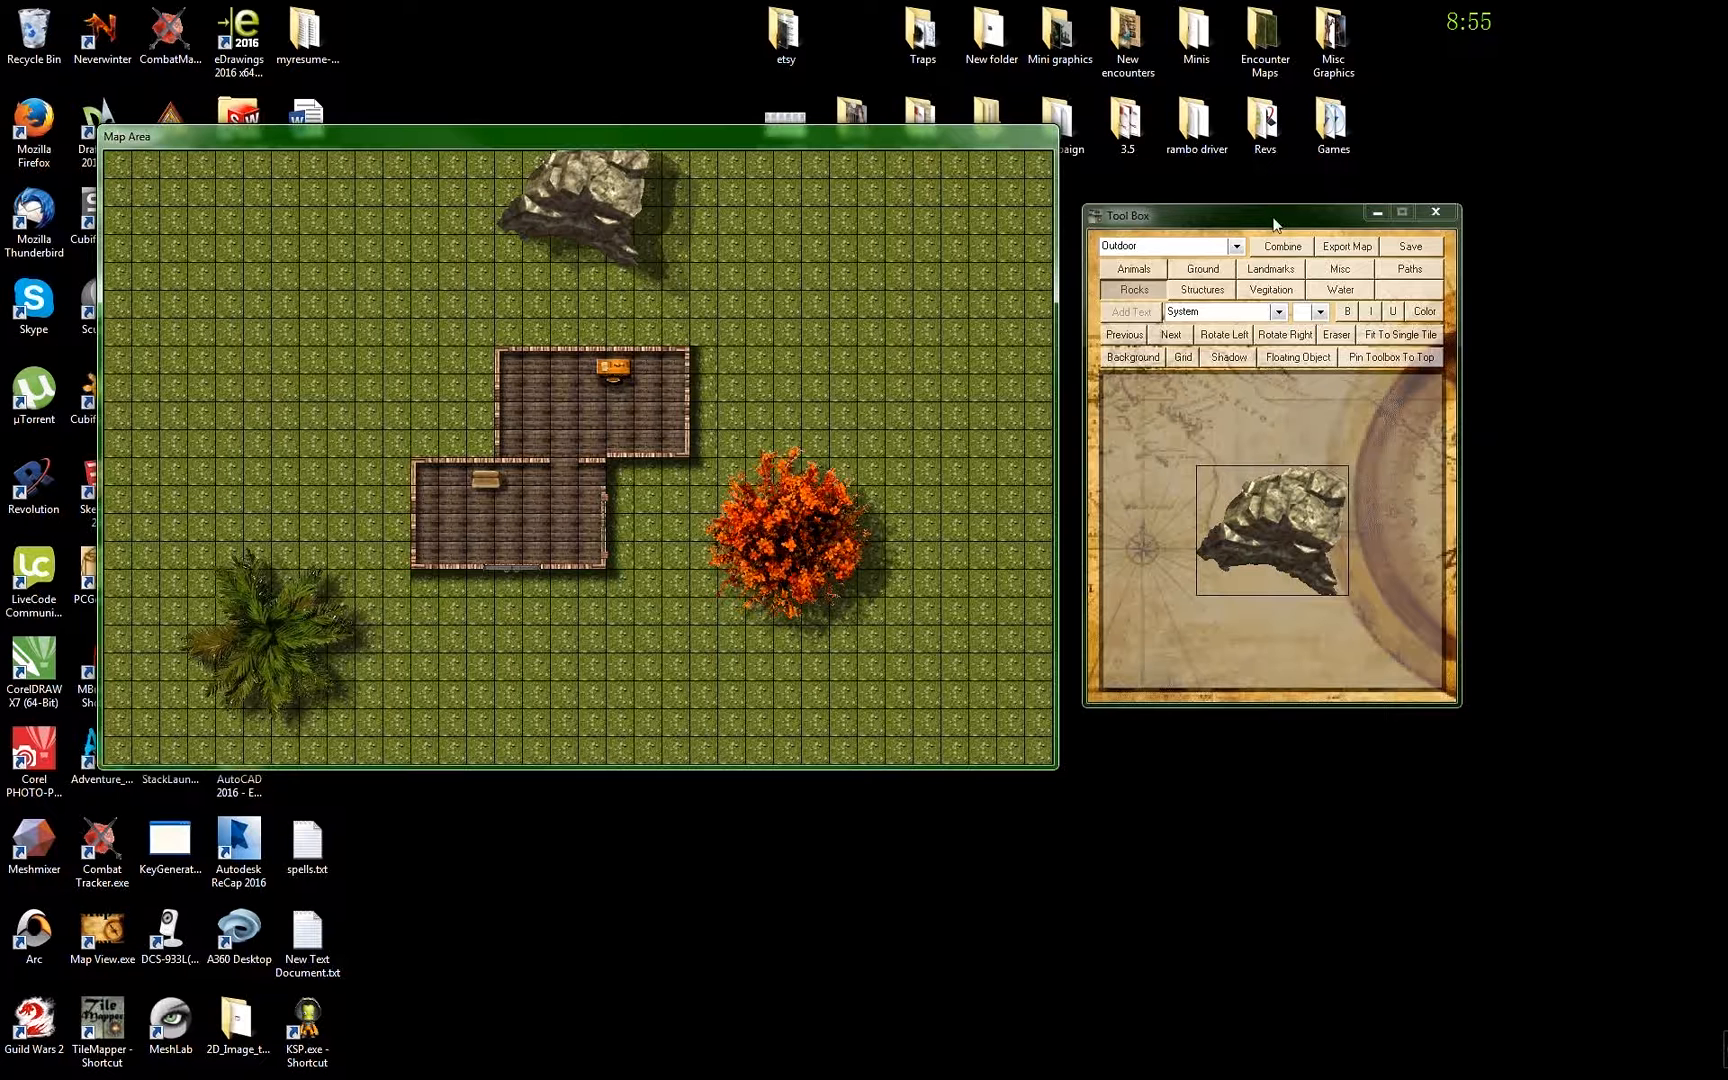
# - Try pinning the toolbox on top, unpin it, and arrange the map and toolbox windows side by side without overlap
pyautogui.moveTo(1273, 222); pyautogui.dragTo(1317, 234)
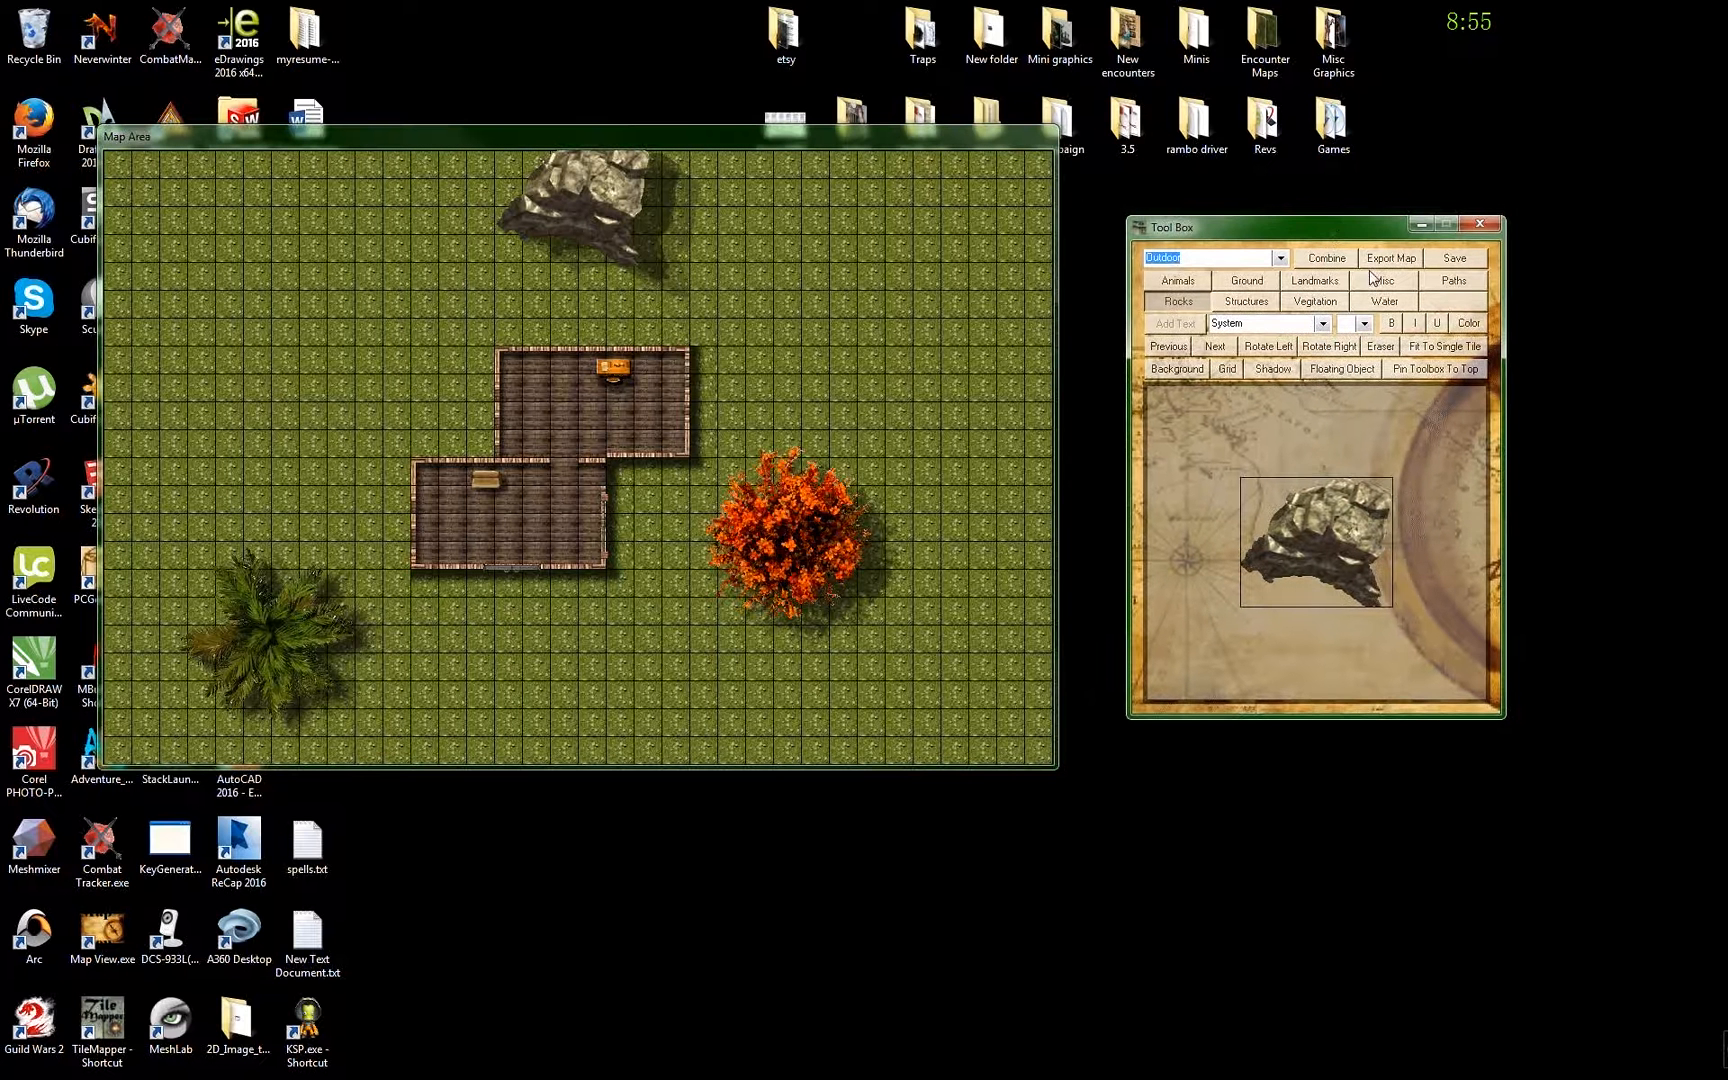
pyautogui.click(1450, 372)
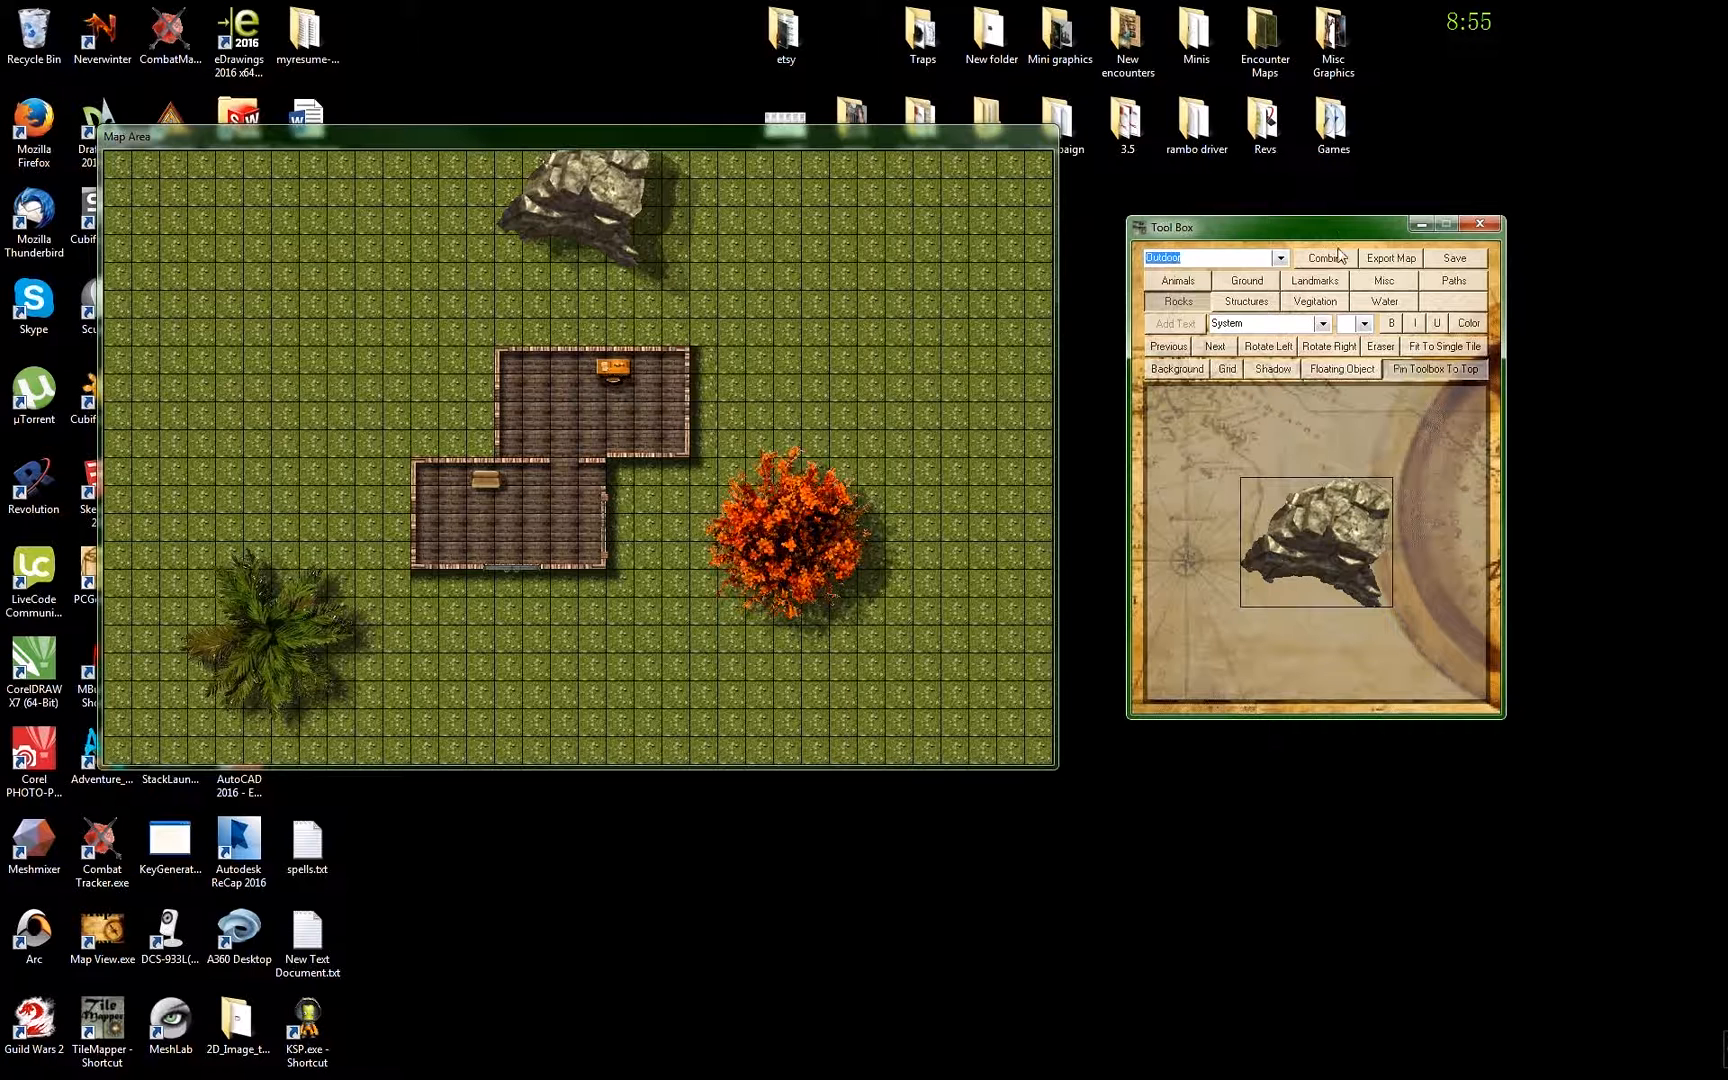
pyautogui.moveTo(784, 134); pyautogui.dragTo(859, 145)
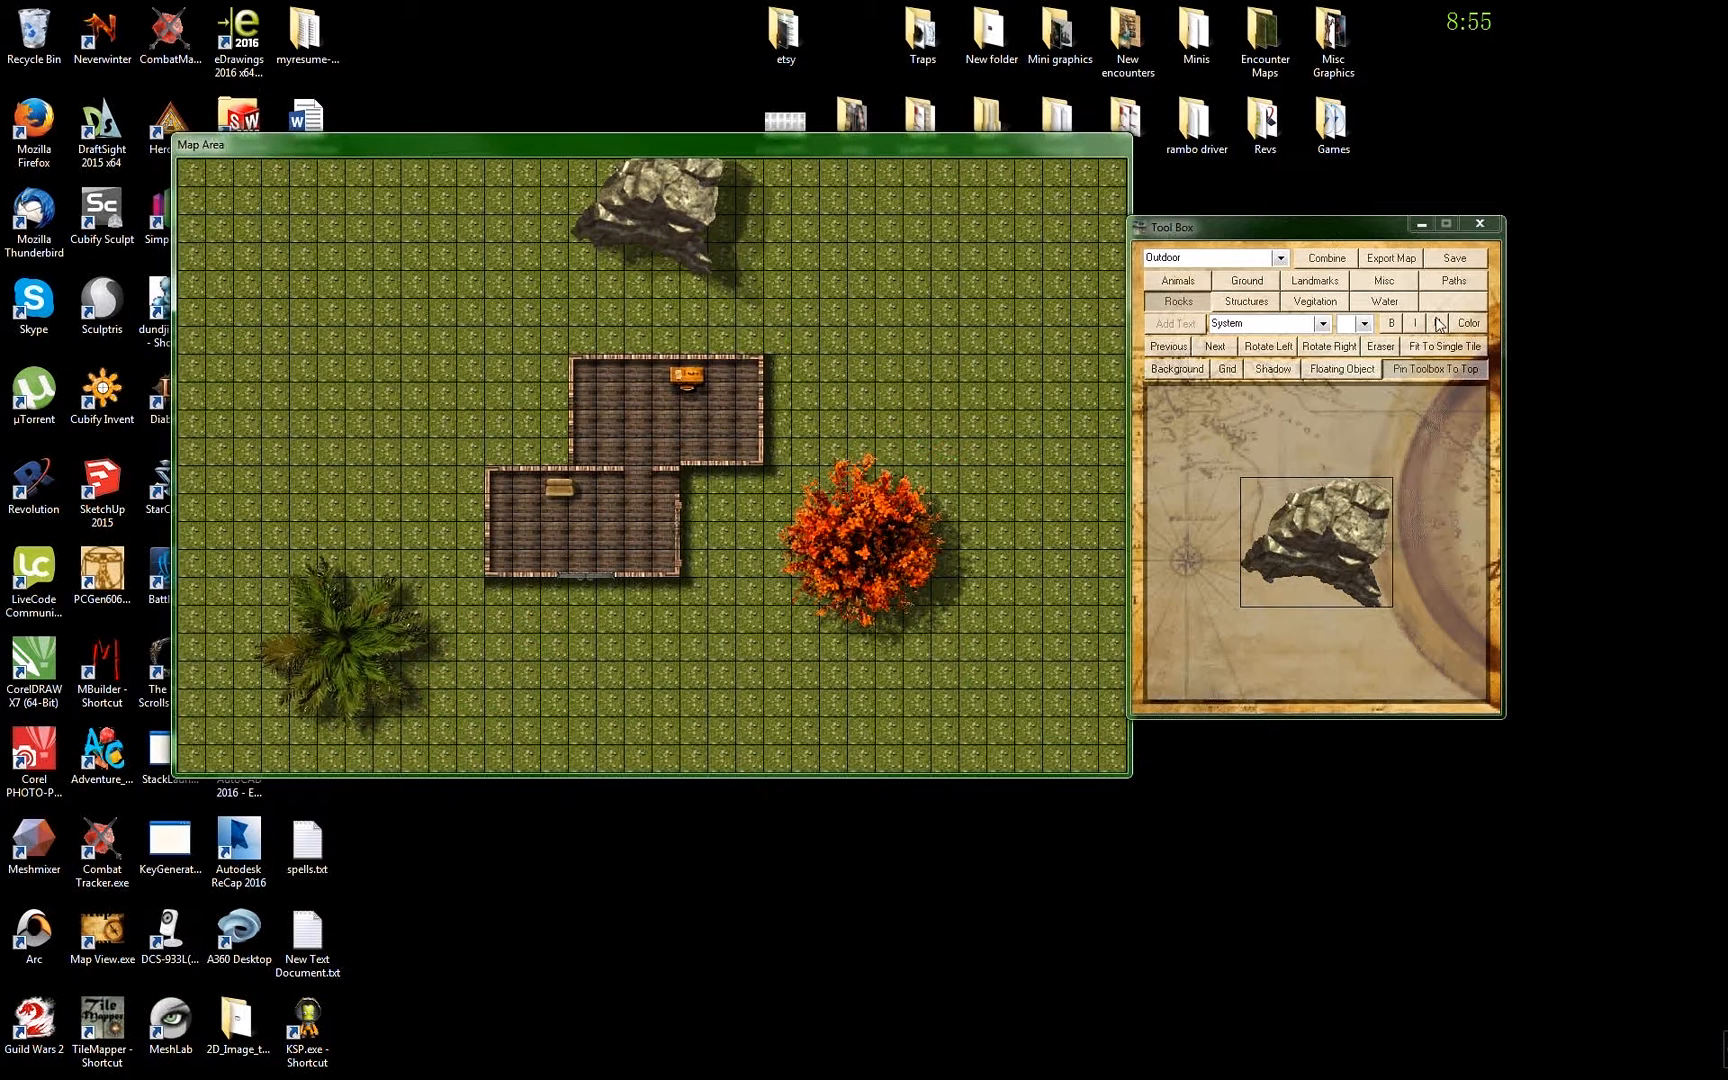
pyautogui.click(1432, 370)
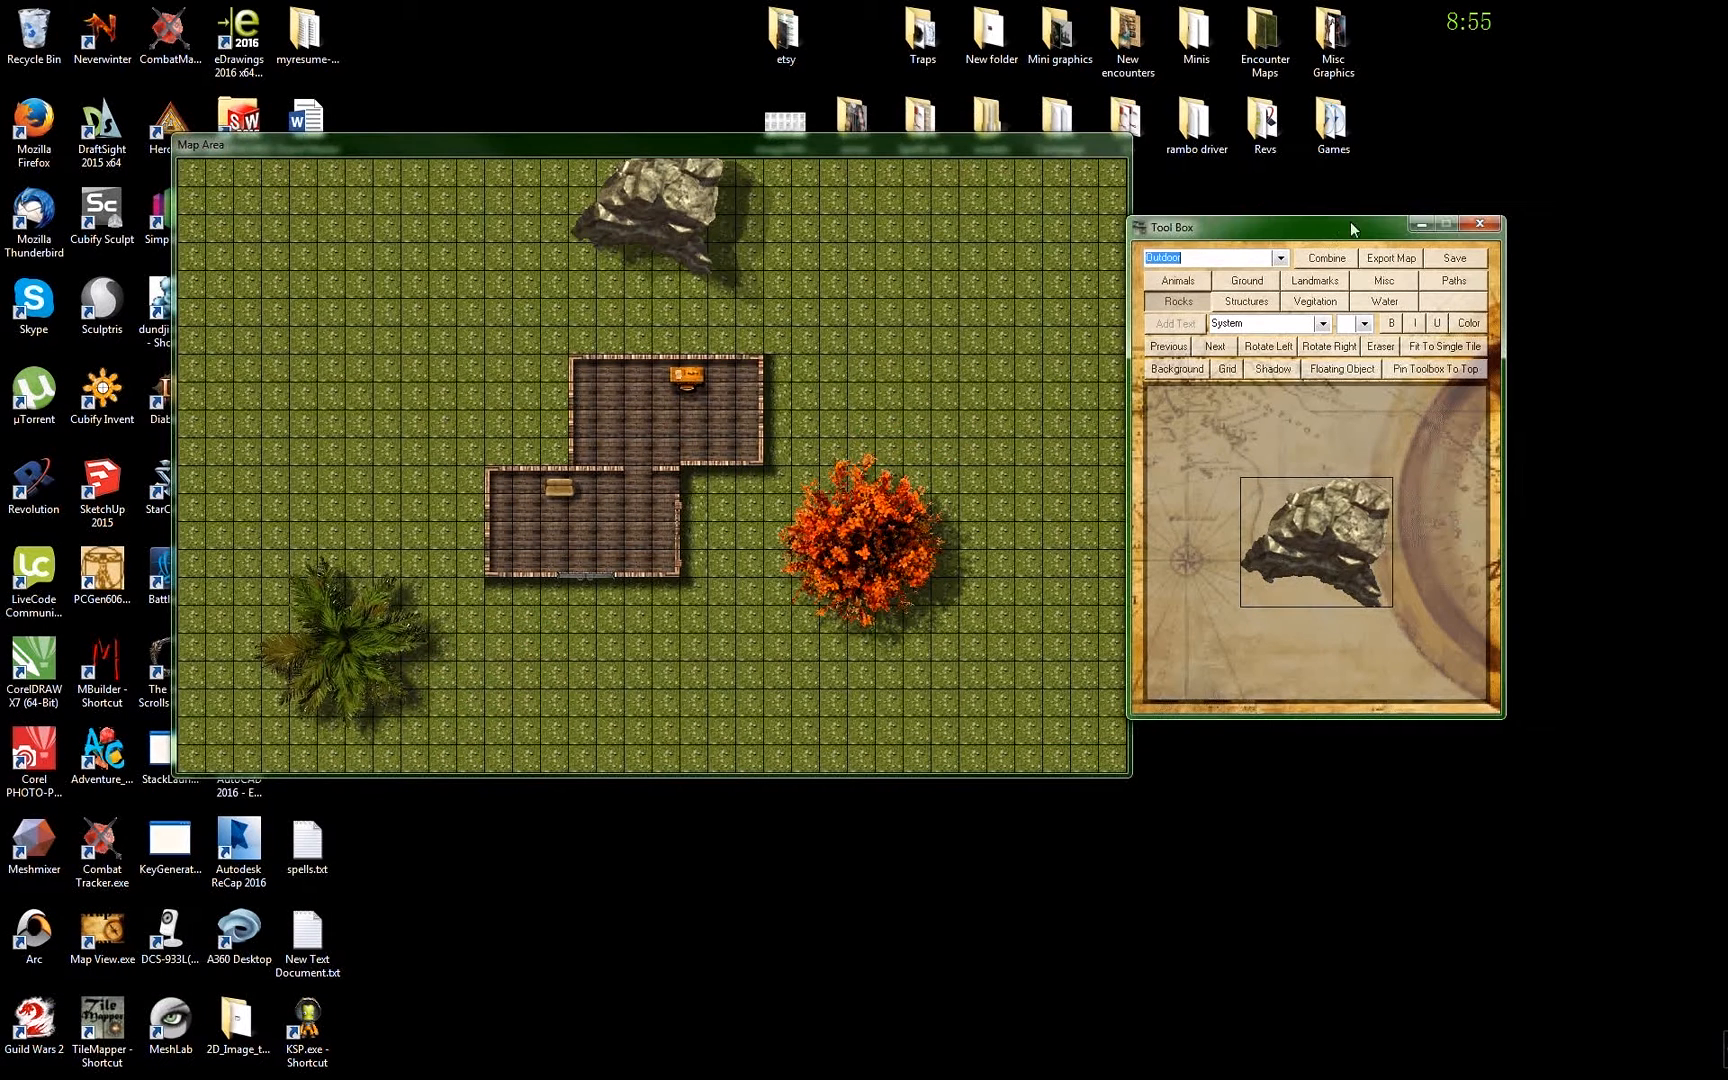
pyautogui.moveTo(1352, 226); pyautogui.dragTo(1422, 212)
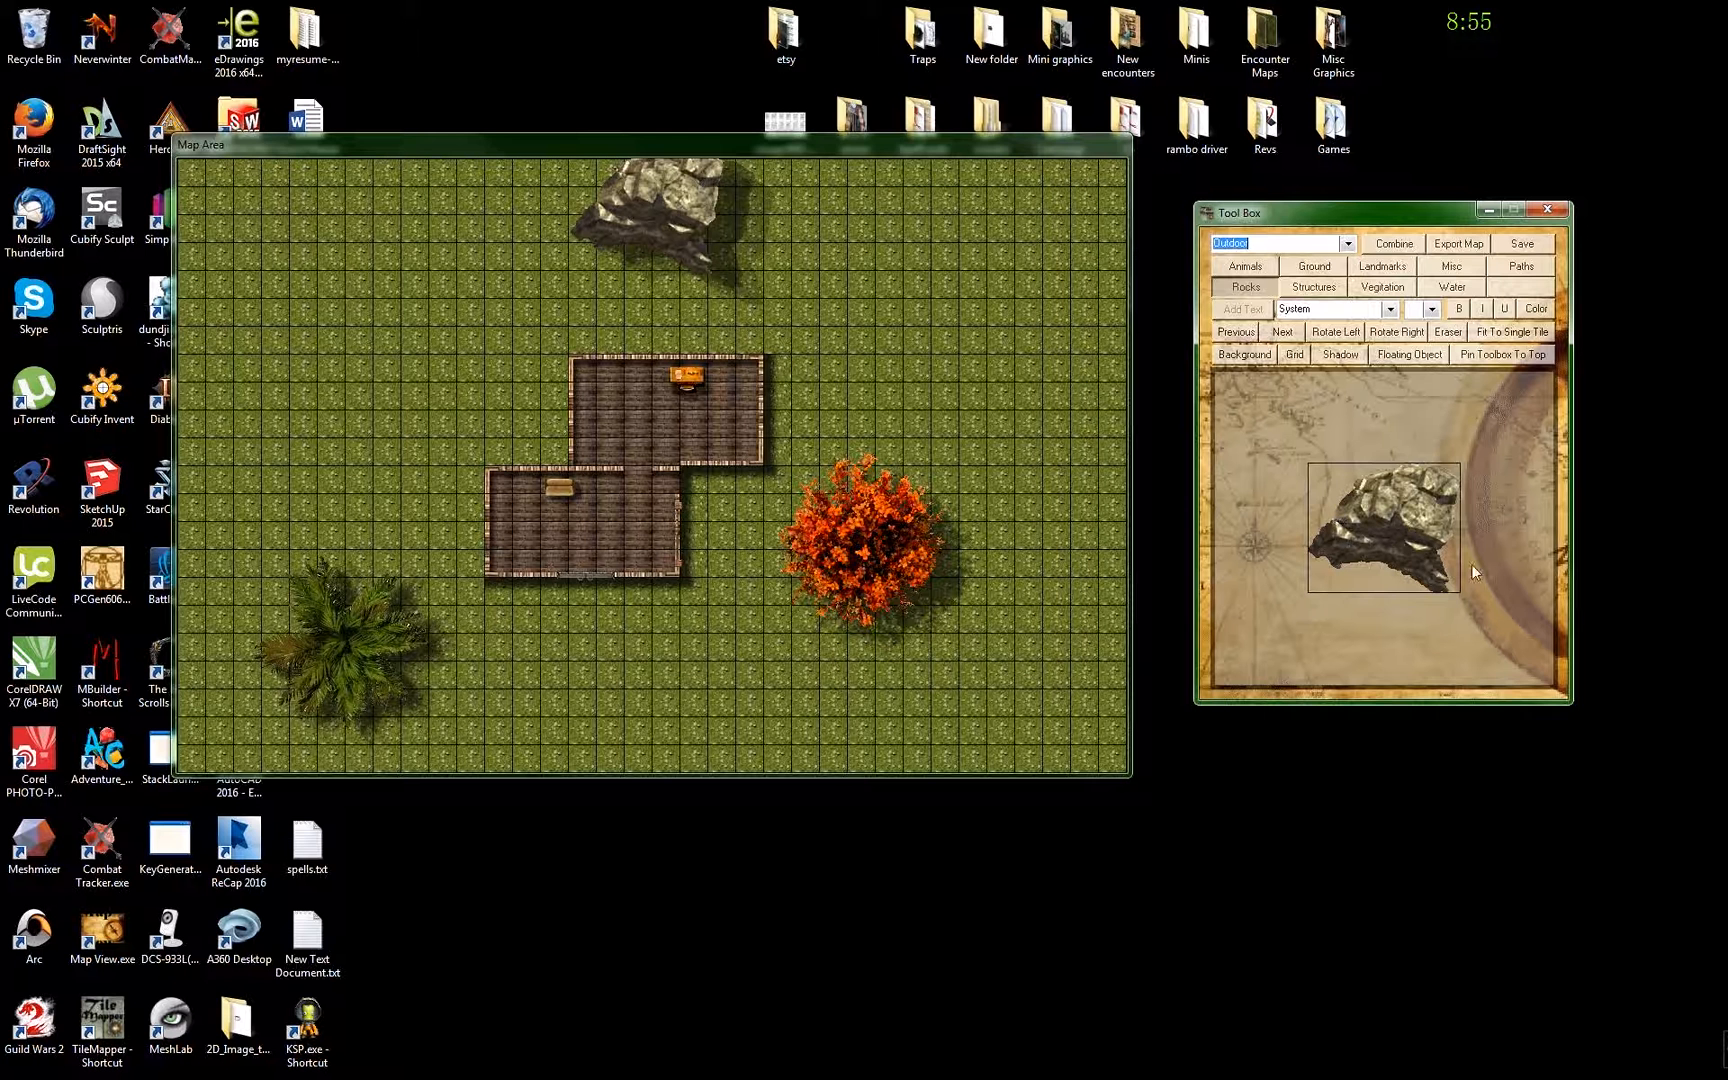
# - Resize the chosen rock tile to fit a single map tile
pyautogui.click(1505, 334)
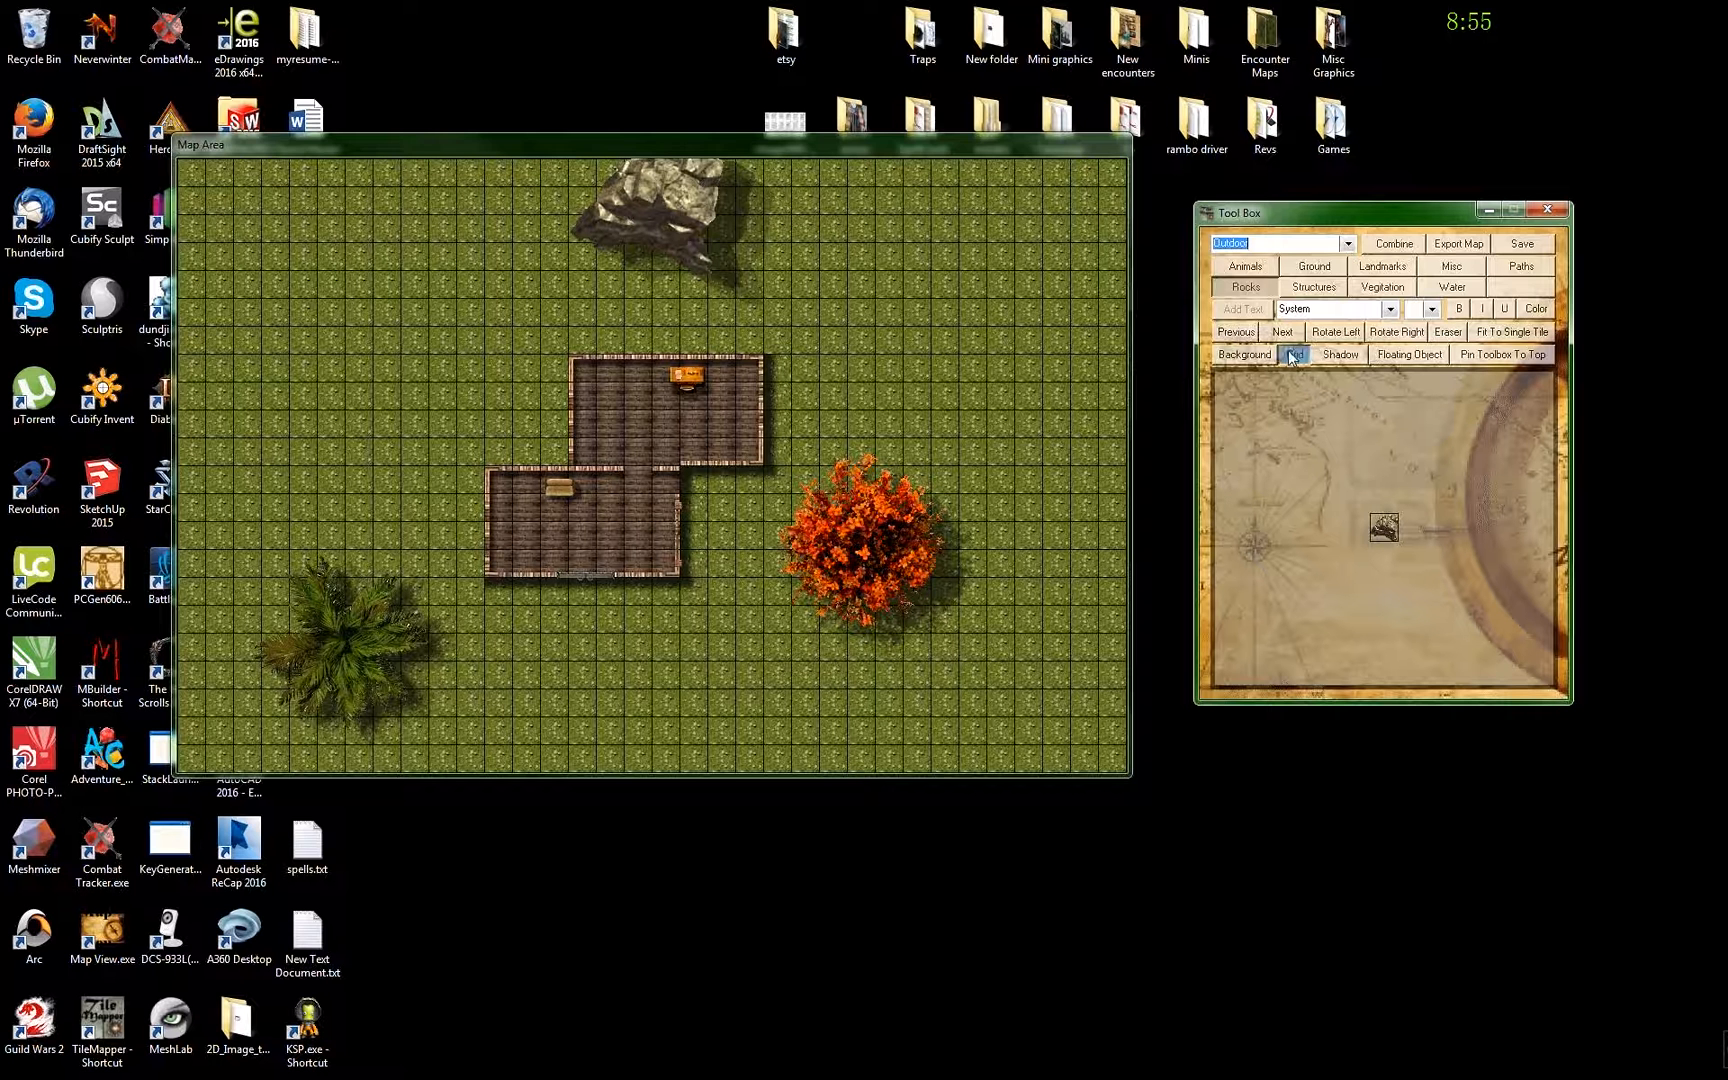
pyautogui.click(702, 201)
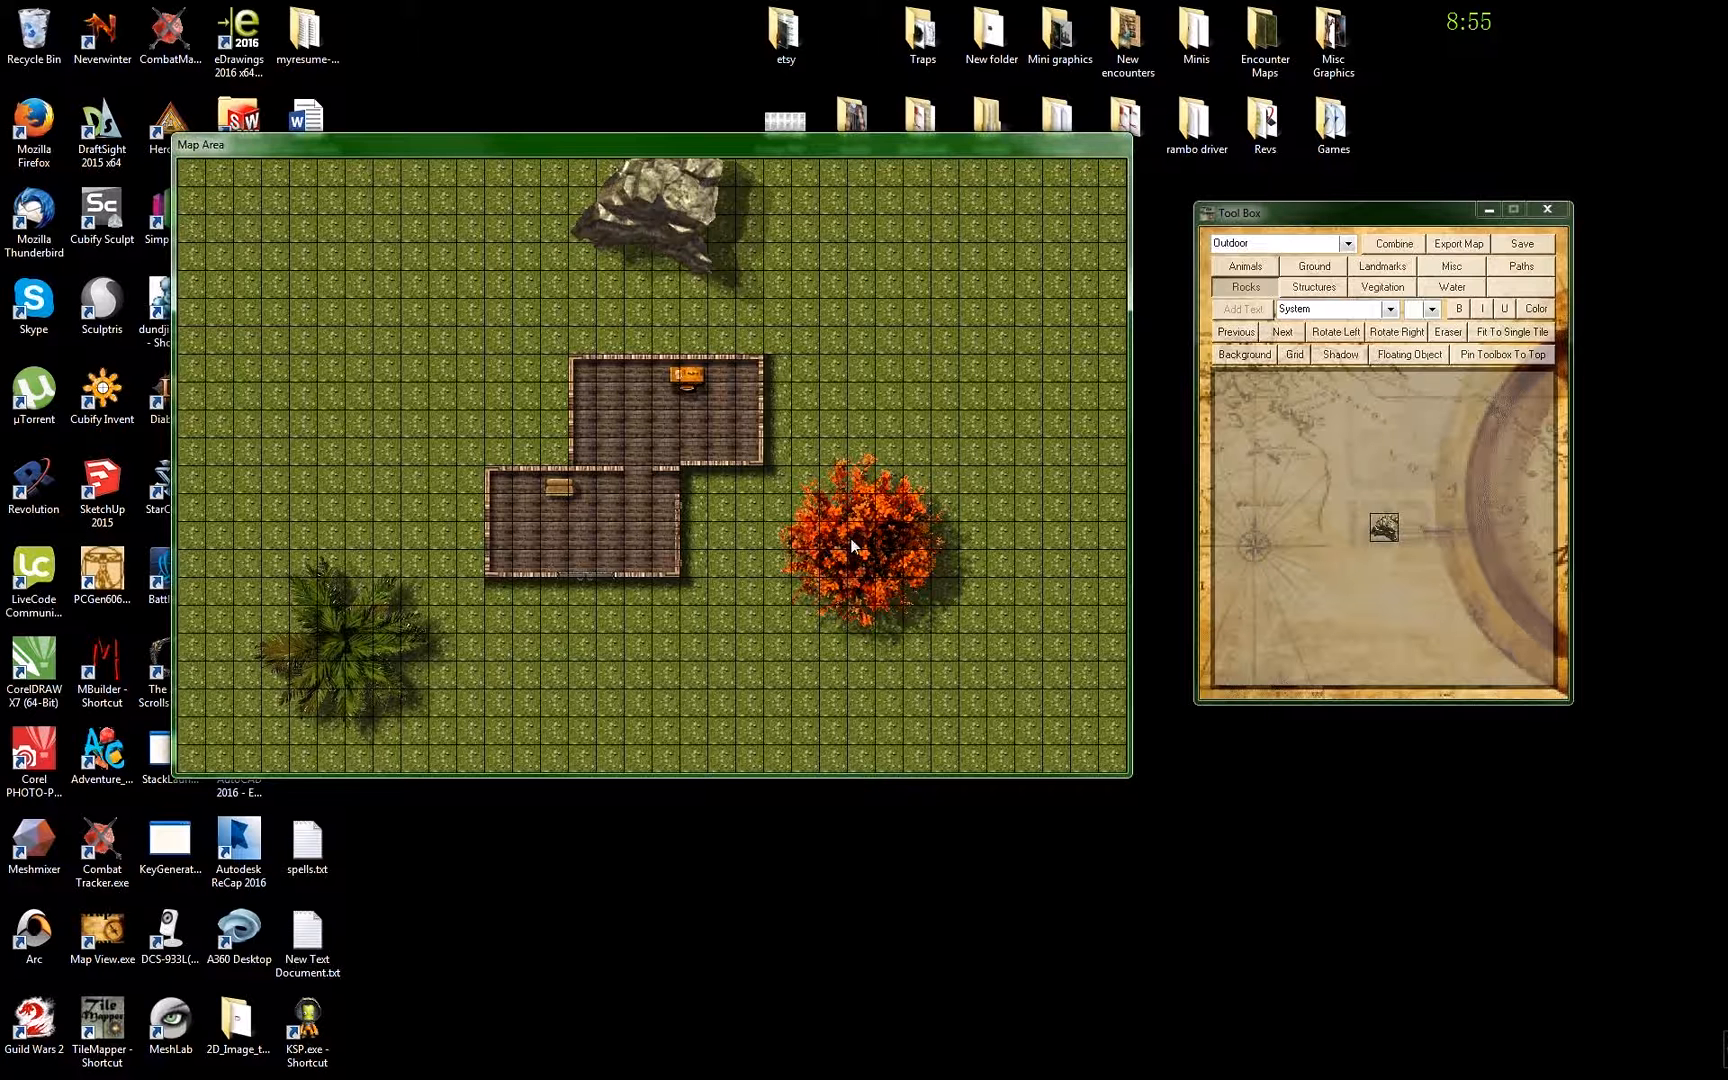
pyautogui.moveTo(344, 643)
pyautogui.mouseDown()
pyautogui.moveTo(357, 655)
pyautogui.moveTo(340, 645)
pyautogui.mouseUp()
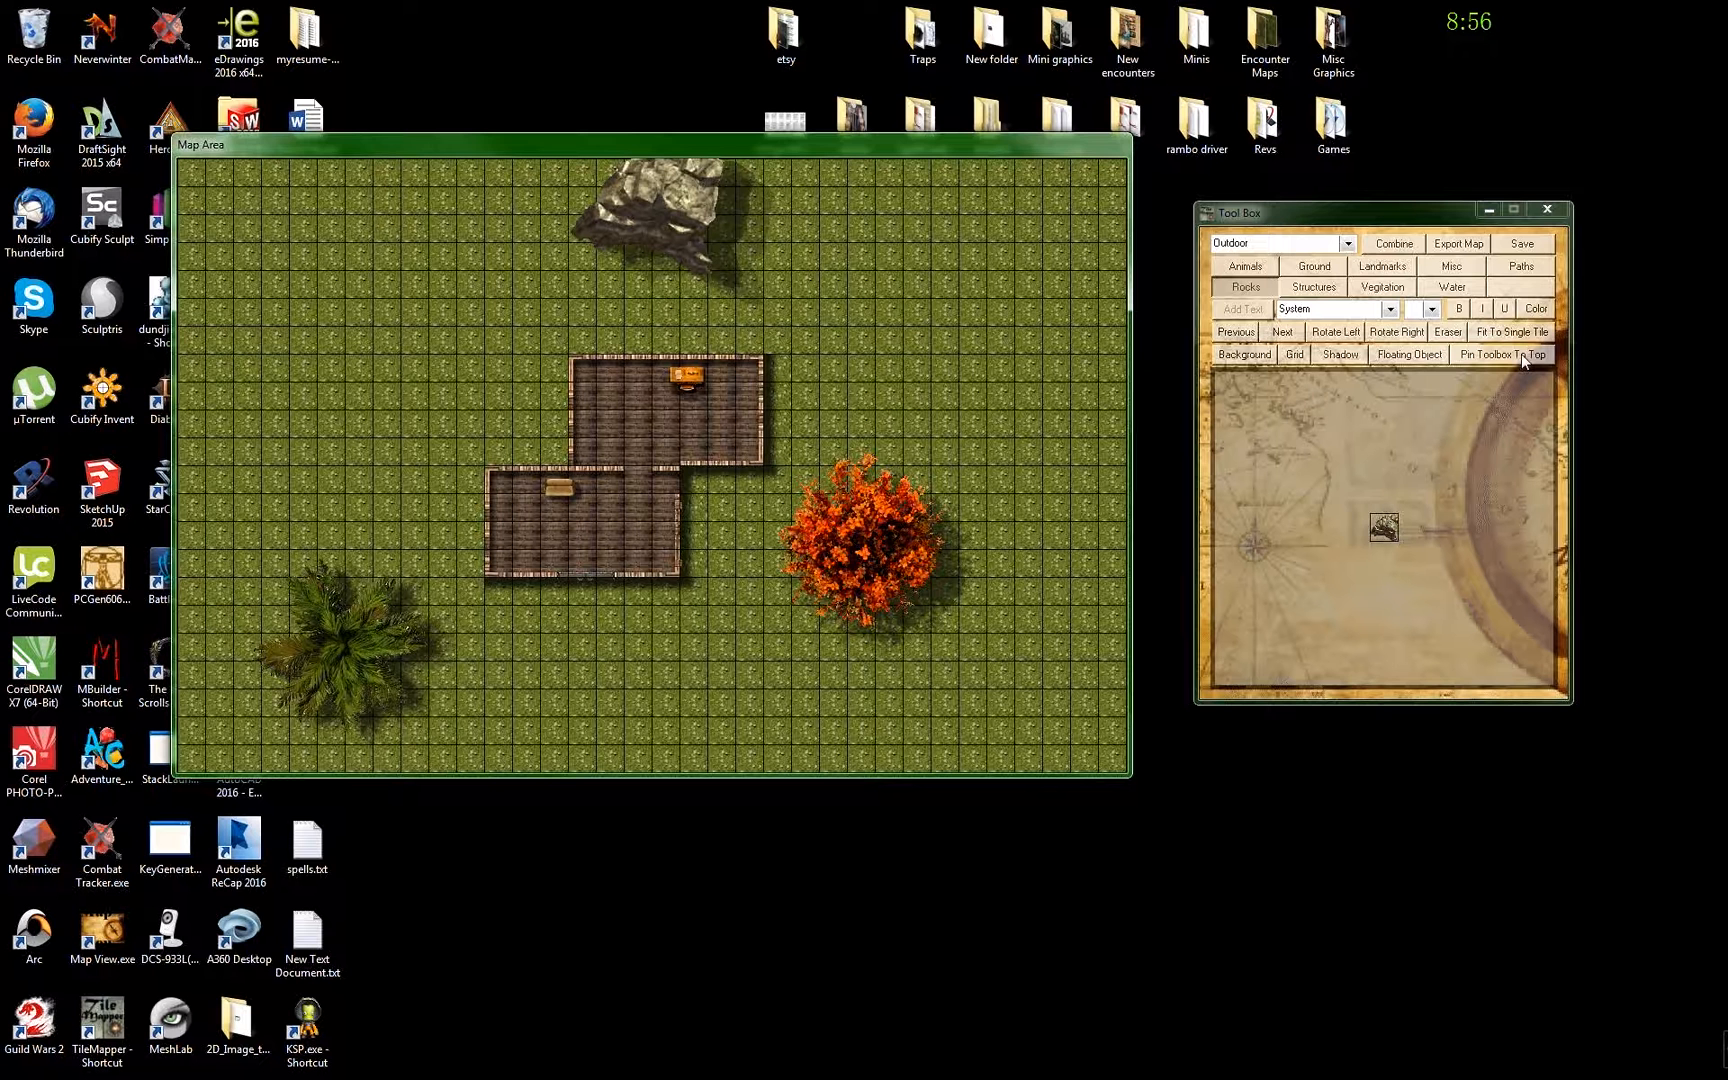
# - Try the Roman font at size 30 and the Courier font for the map text
pyautogui.click(1390, 310)
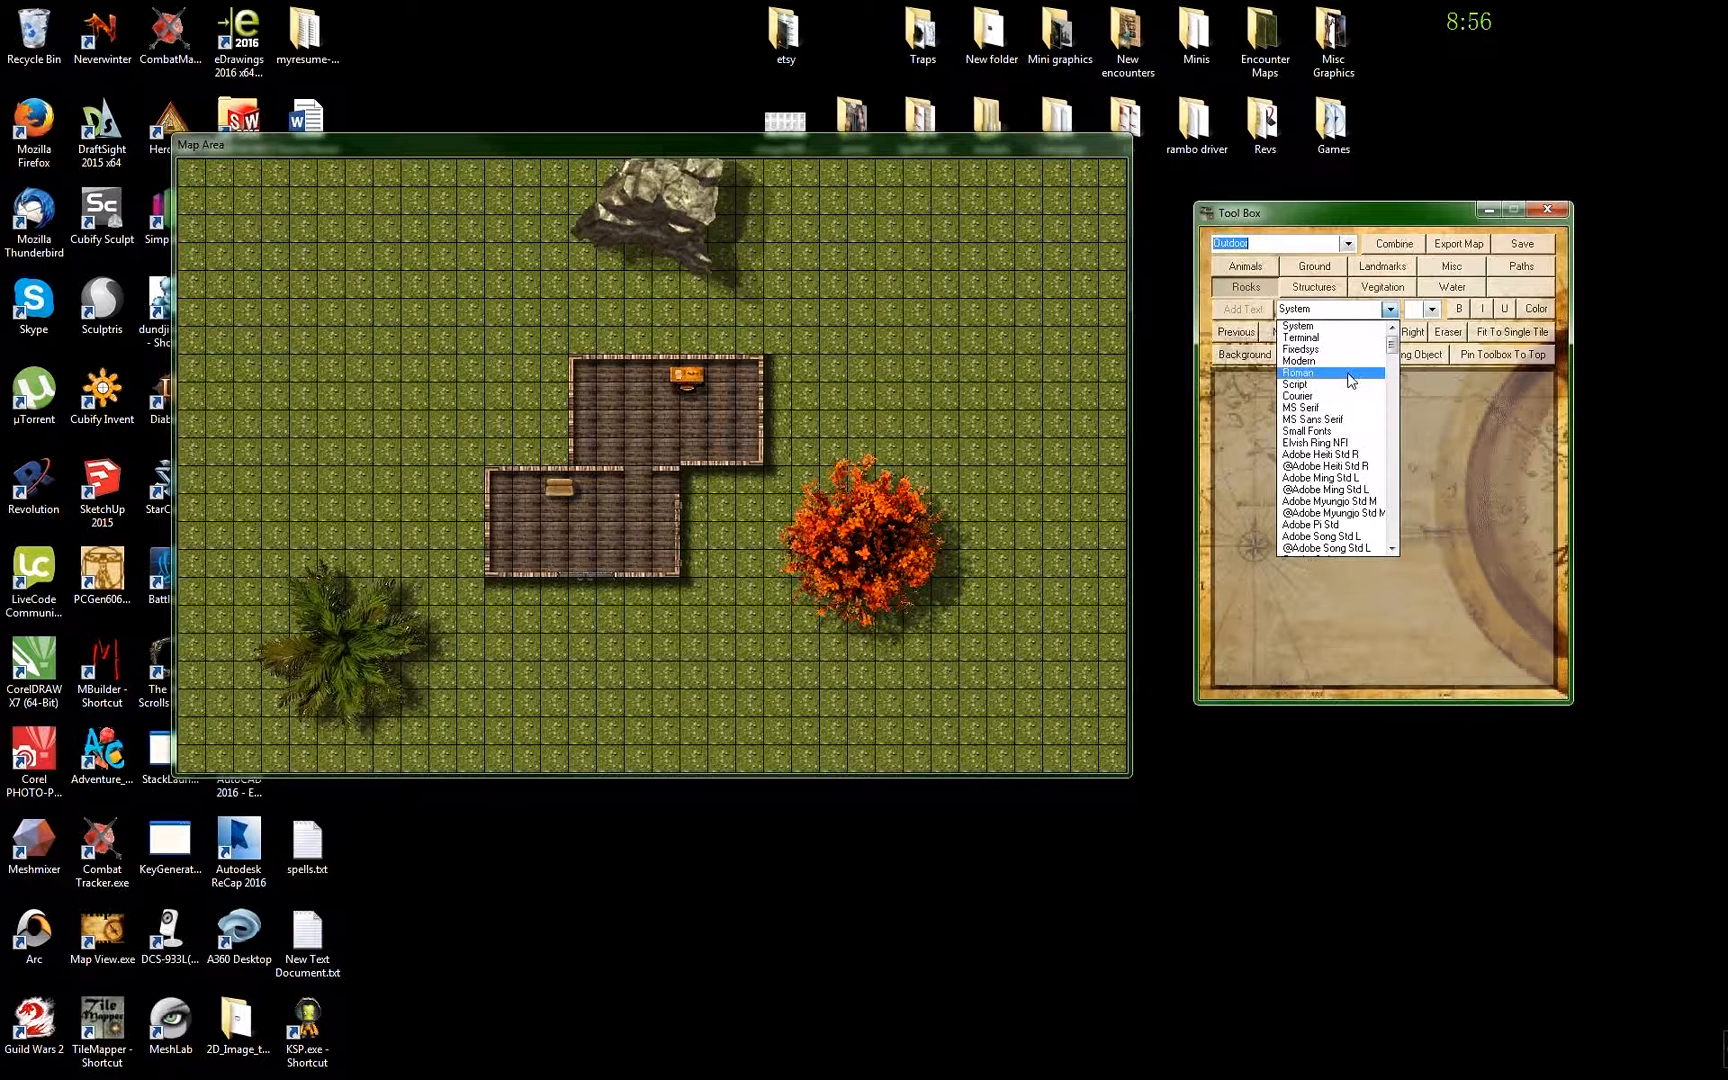
pyautogui.click(1330, 373)
pyautogui.click(1432, 310)
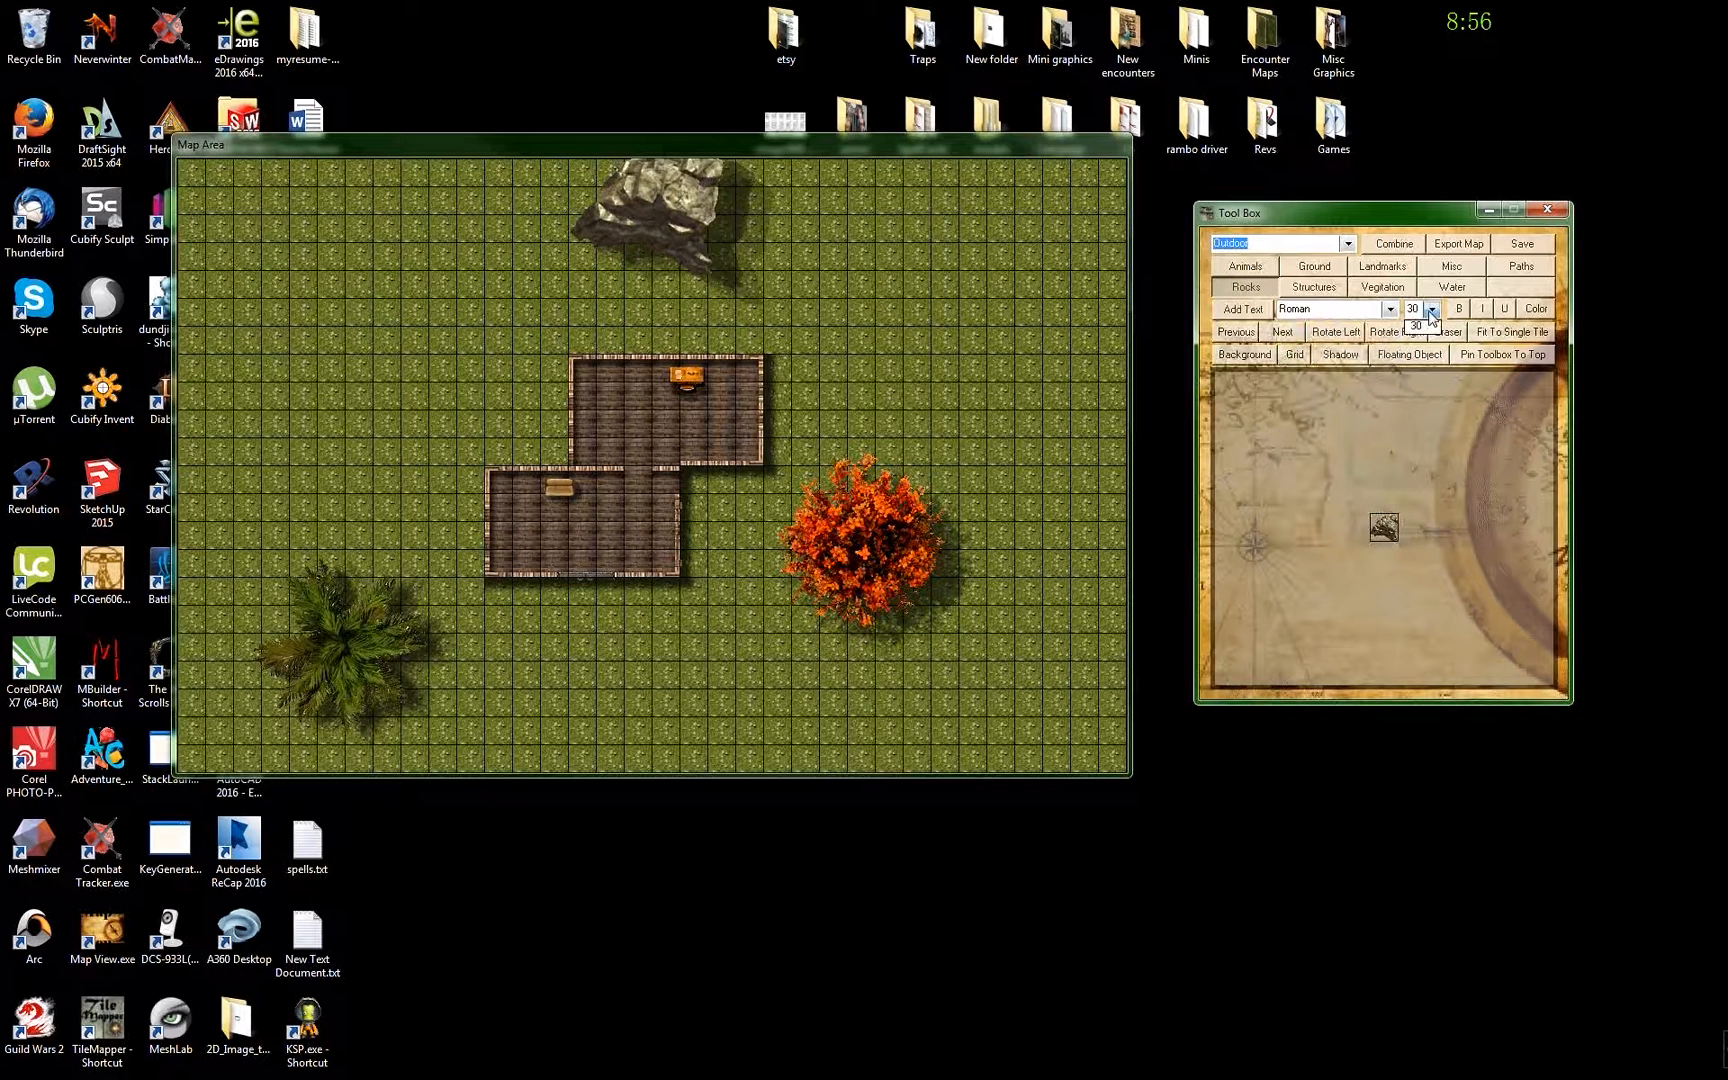
pyautogui.click(1416, 325)
pyautogui.click(1389, 310)
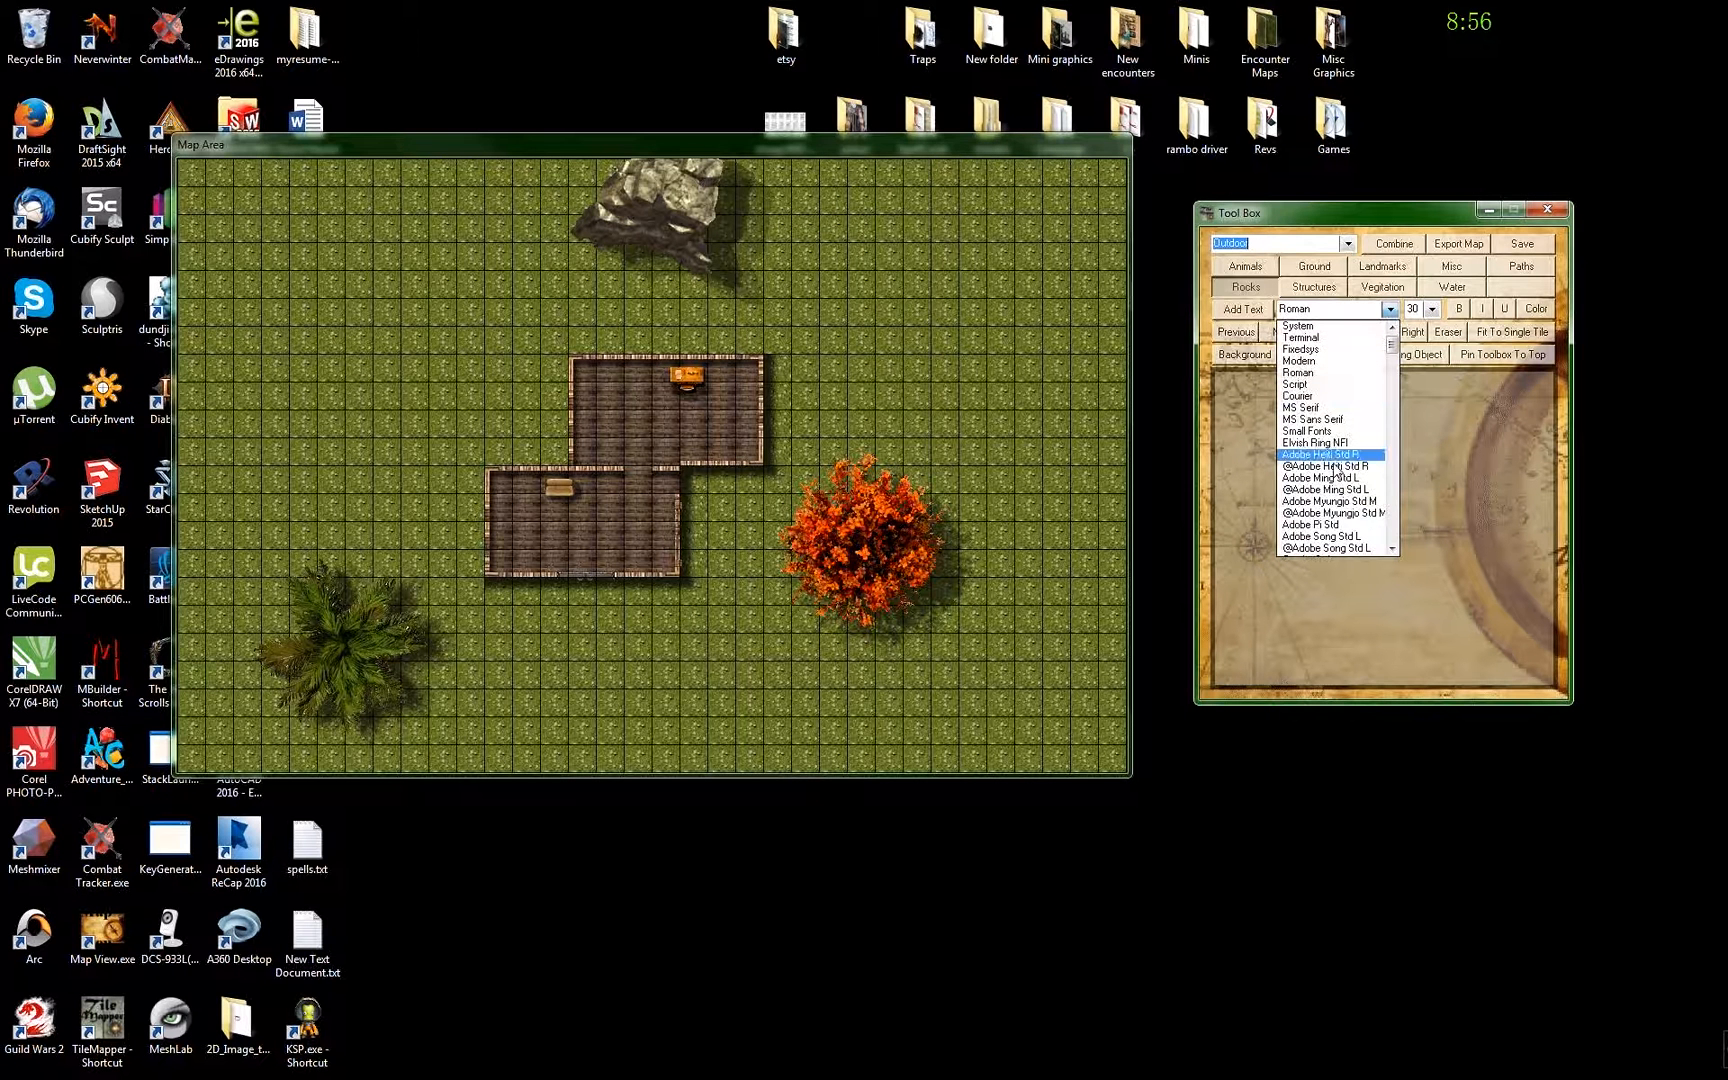
pyautogui.click(1308, 397)
pyautogui.click(1432, 310)
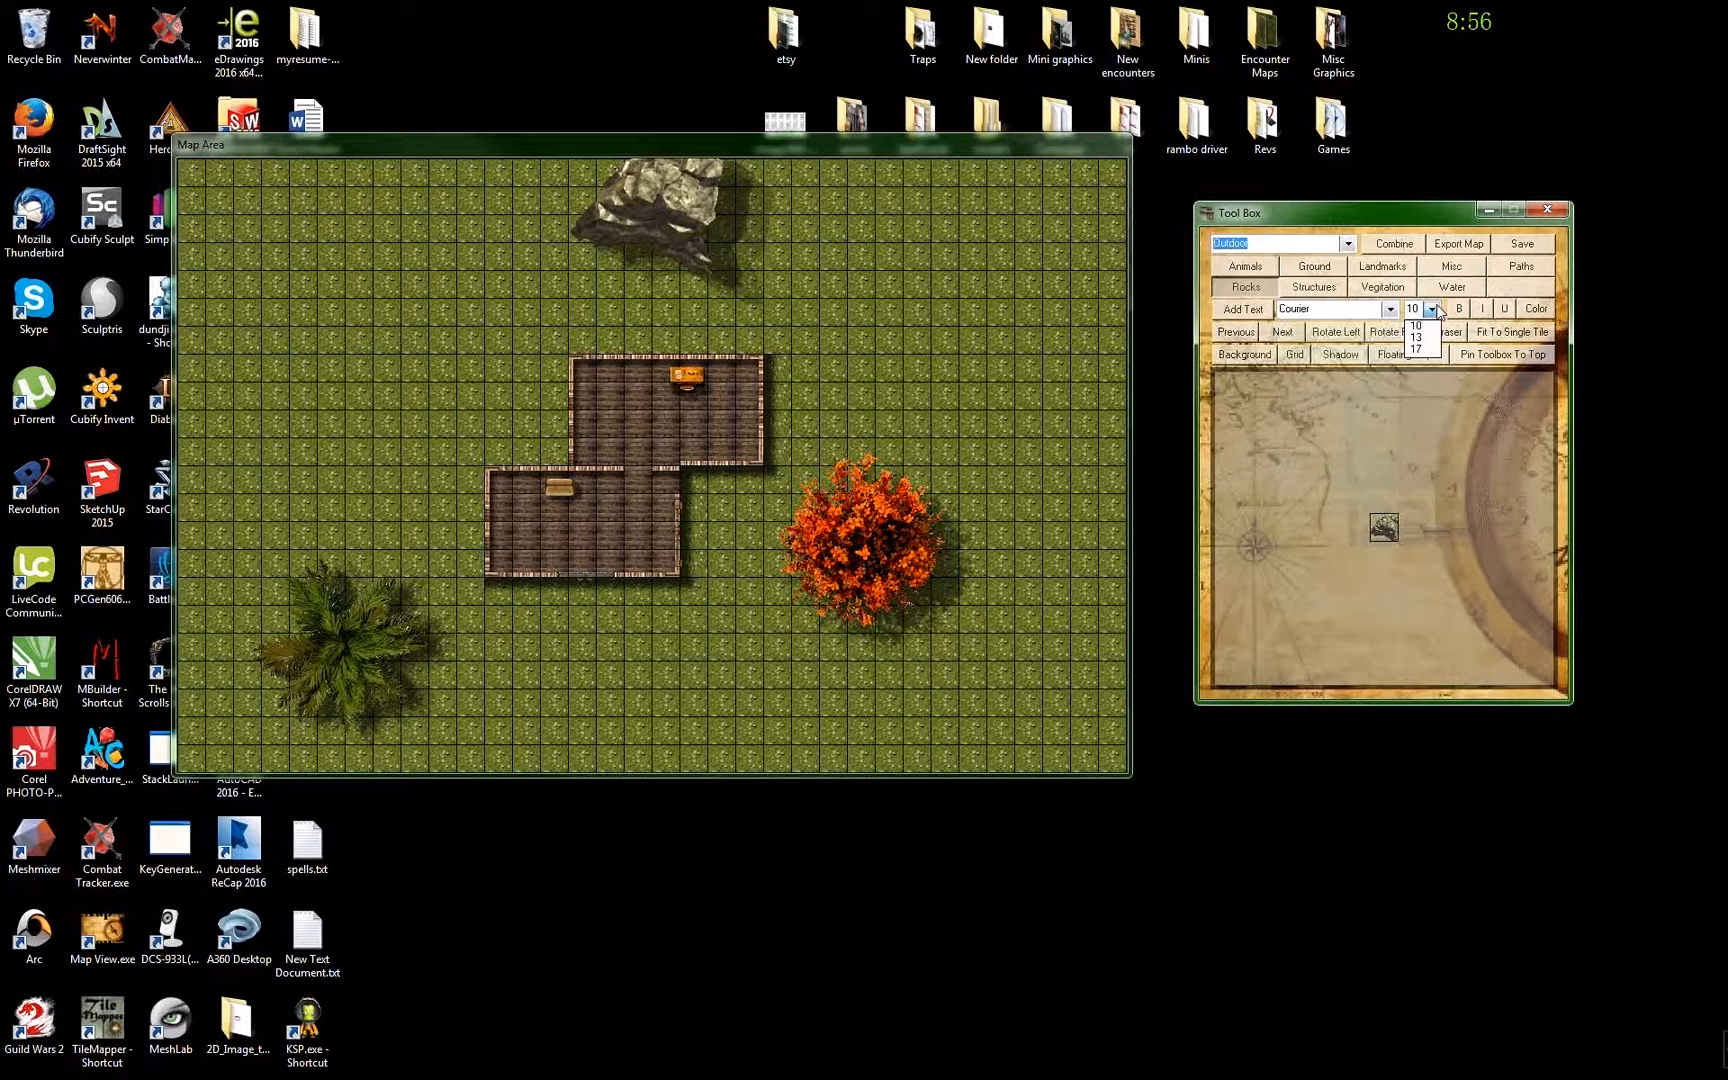
pyautogui.click(1386, 310)
# - Set the map text font to Calibri Light at size 100
pyautogui.click(1388, 310)
pyautogui.moveTo(1392, 336); pyautogui.dragTo(1395, 457)
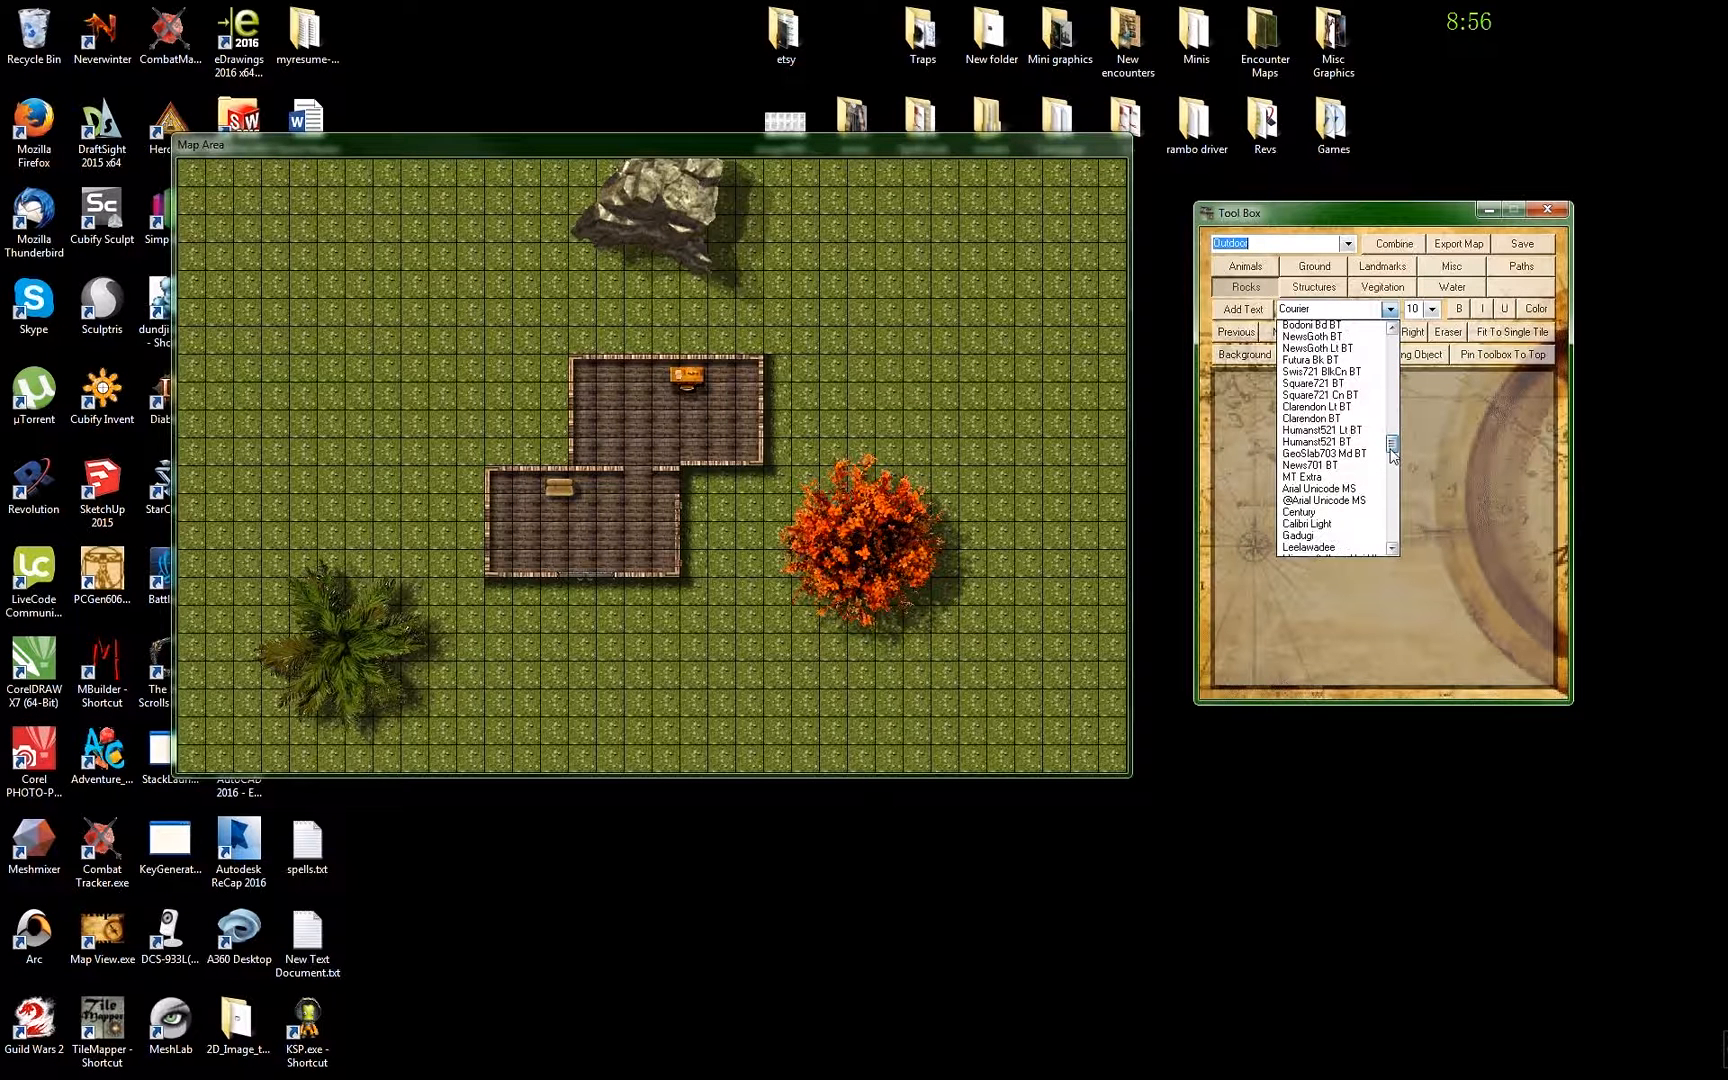
pyautogui.click(1310, 524)
pyautogui.click(1432, 310)
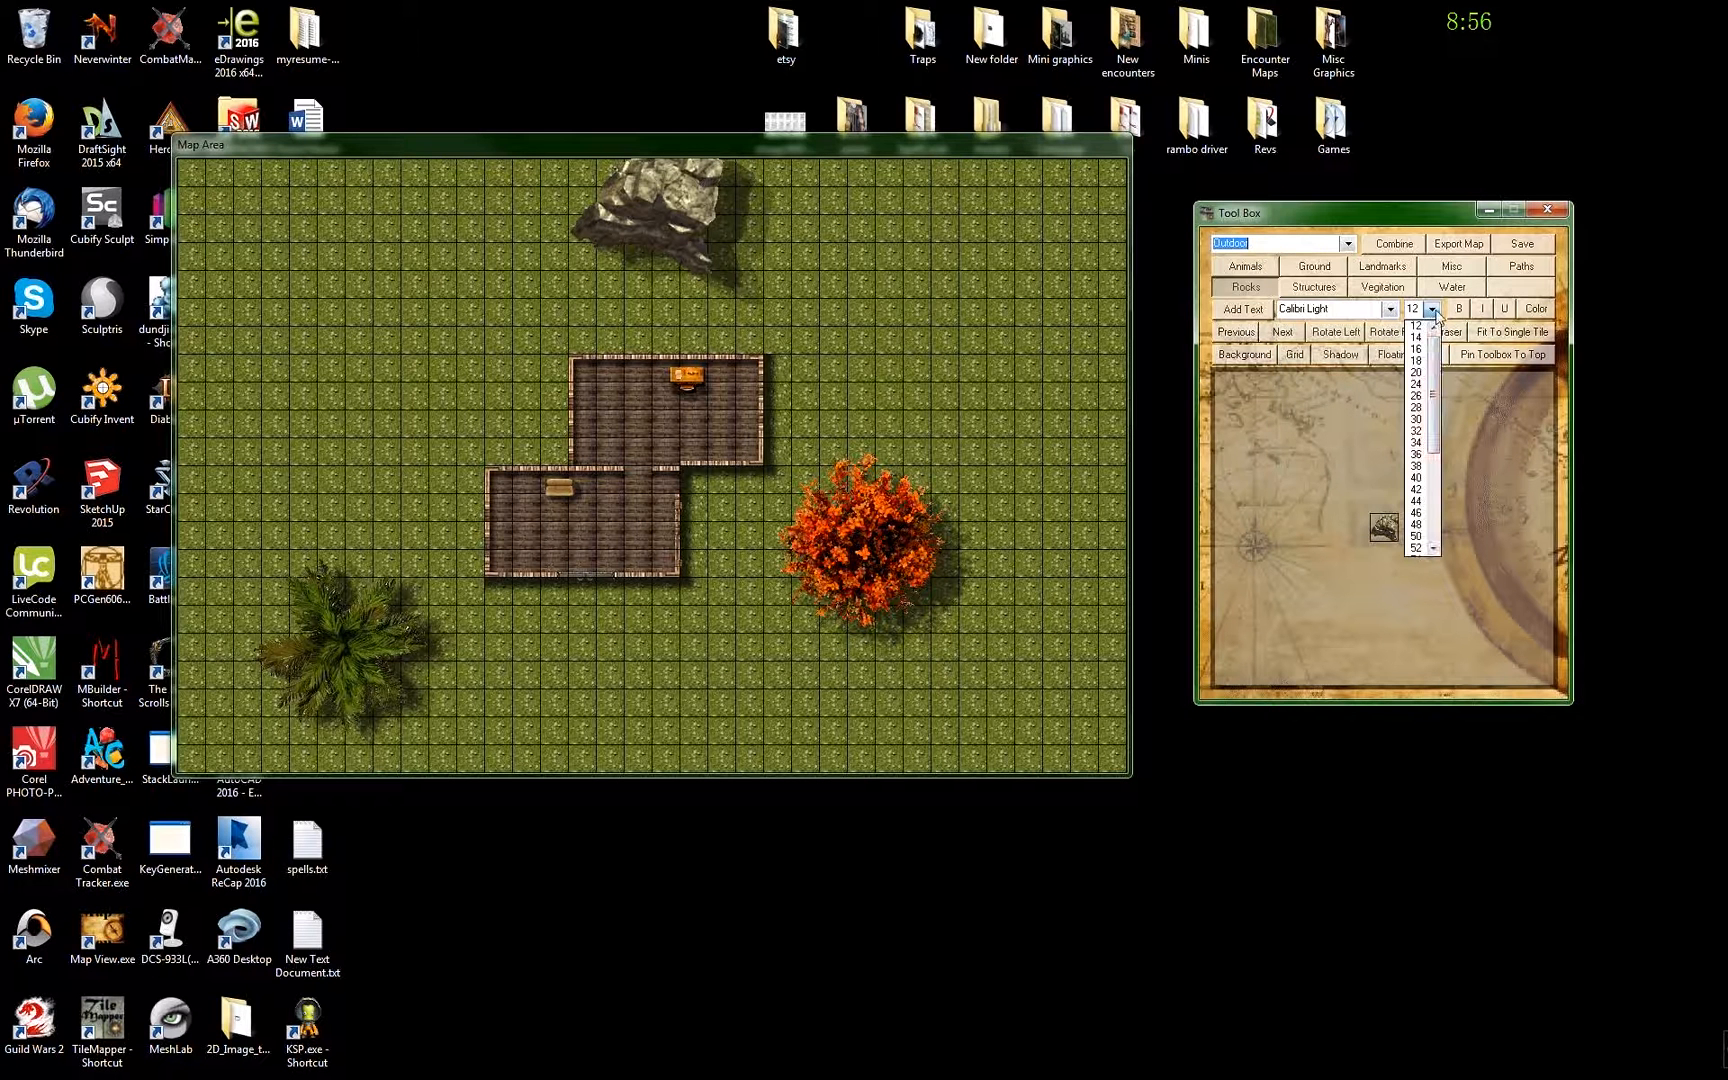
pyautogui.moveTo(1434, 368); pyautogui.dragTo(1440, 455)
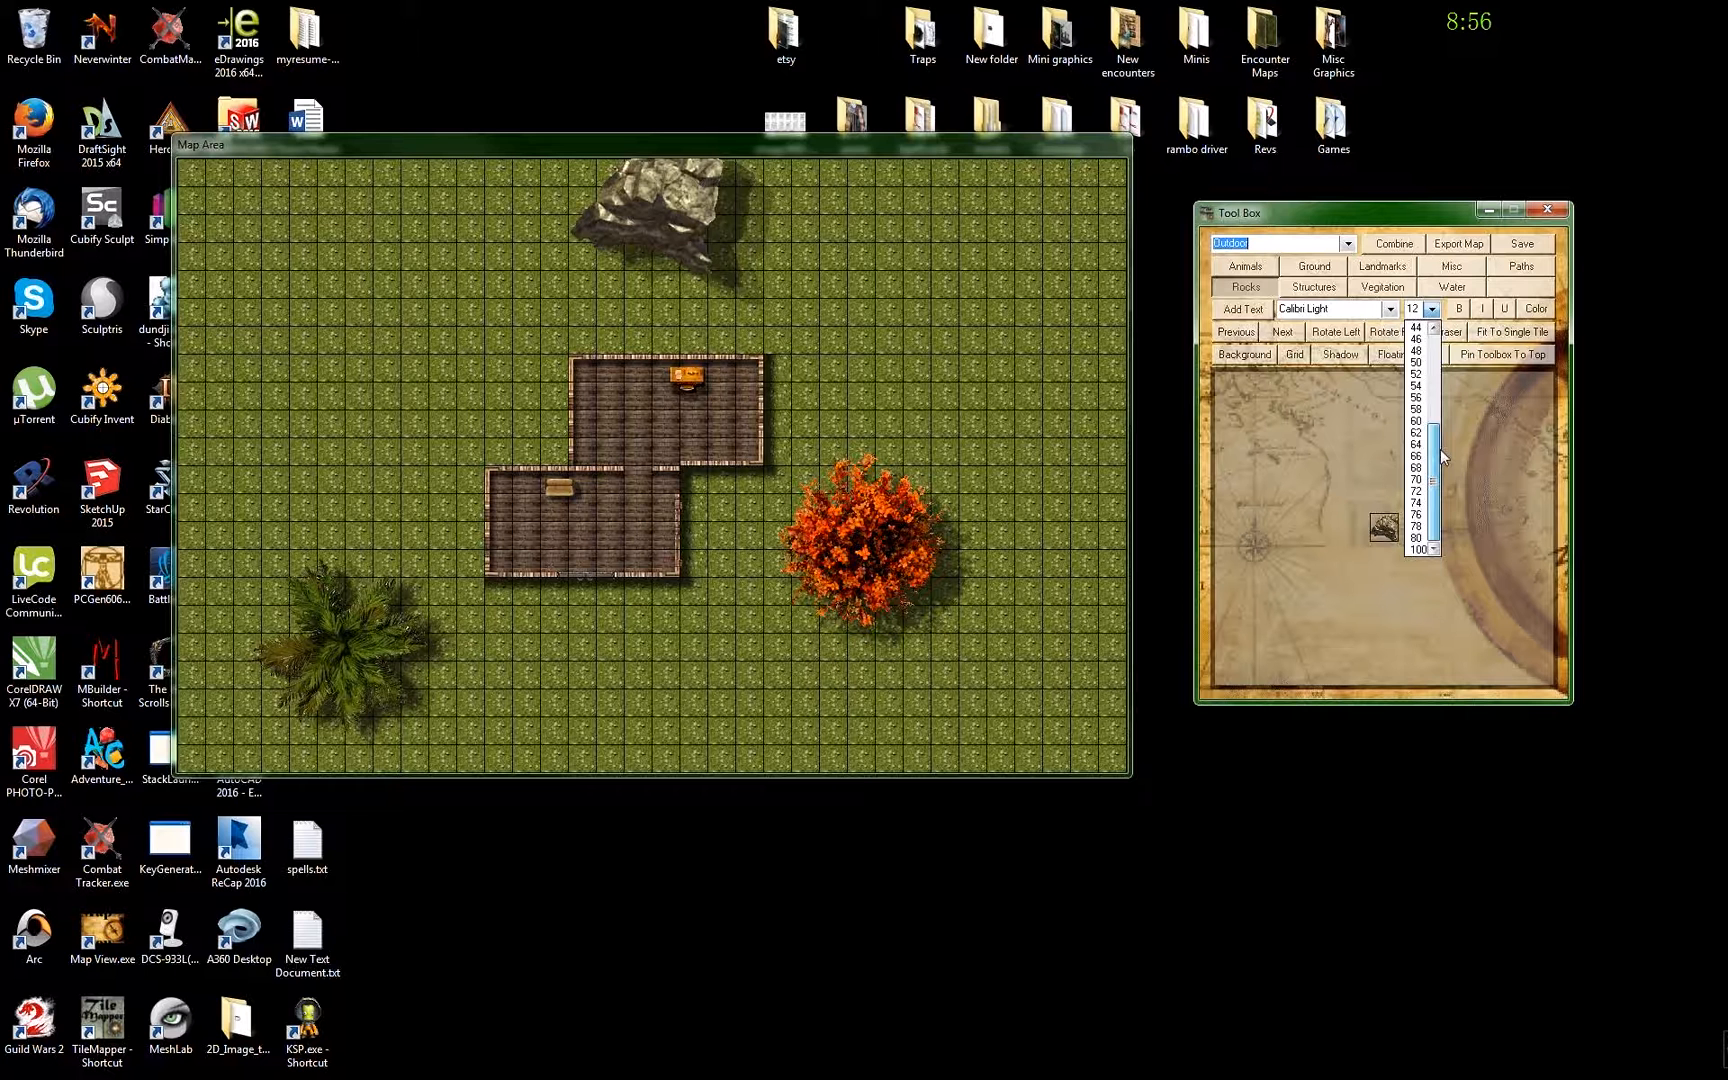
pyautogui.click(1416, 538)
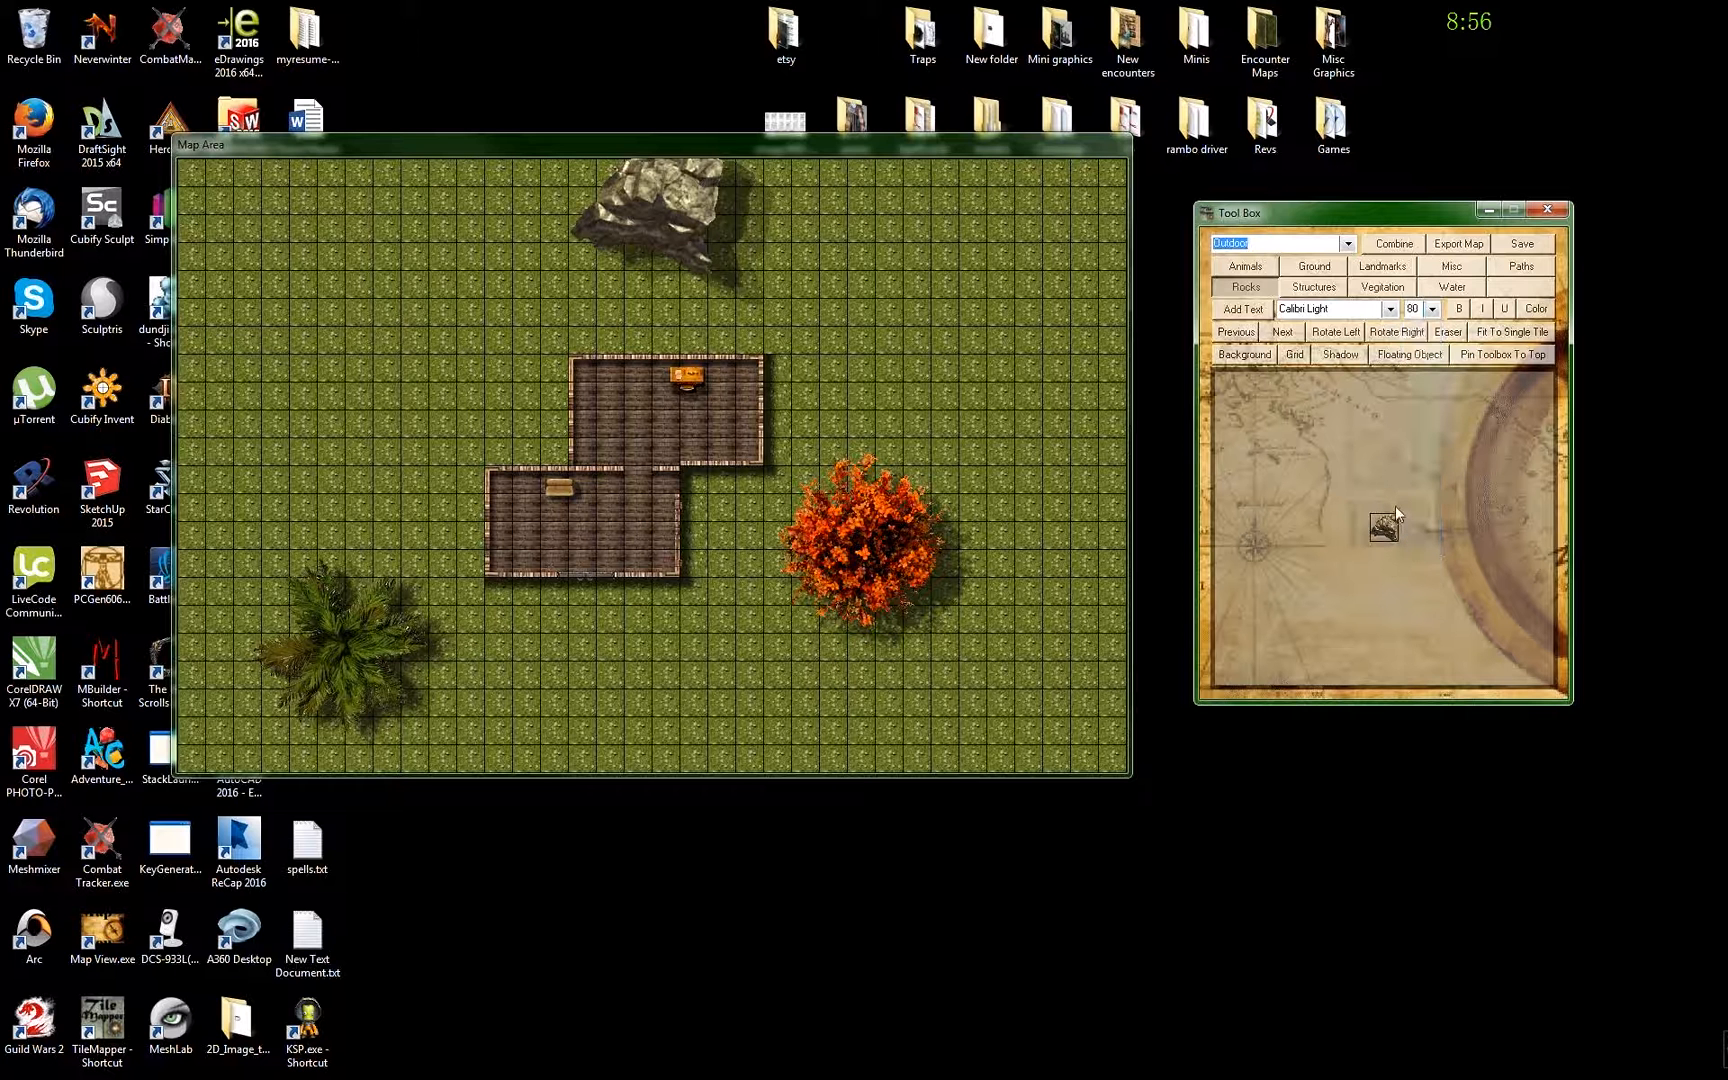
pyautogui.click(1432, 310)
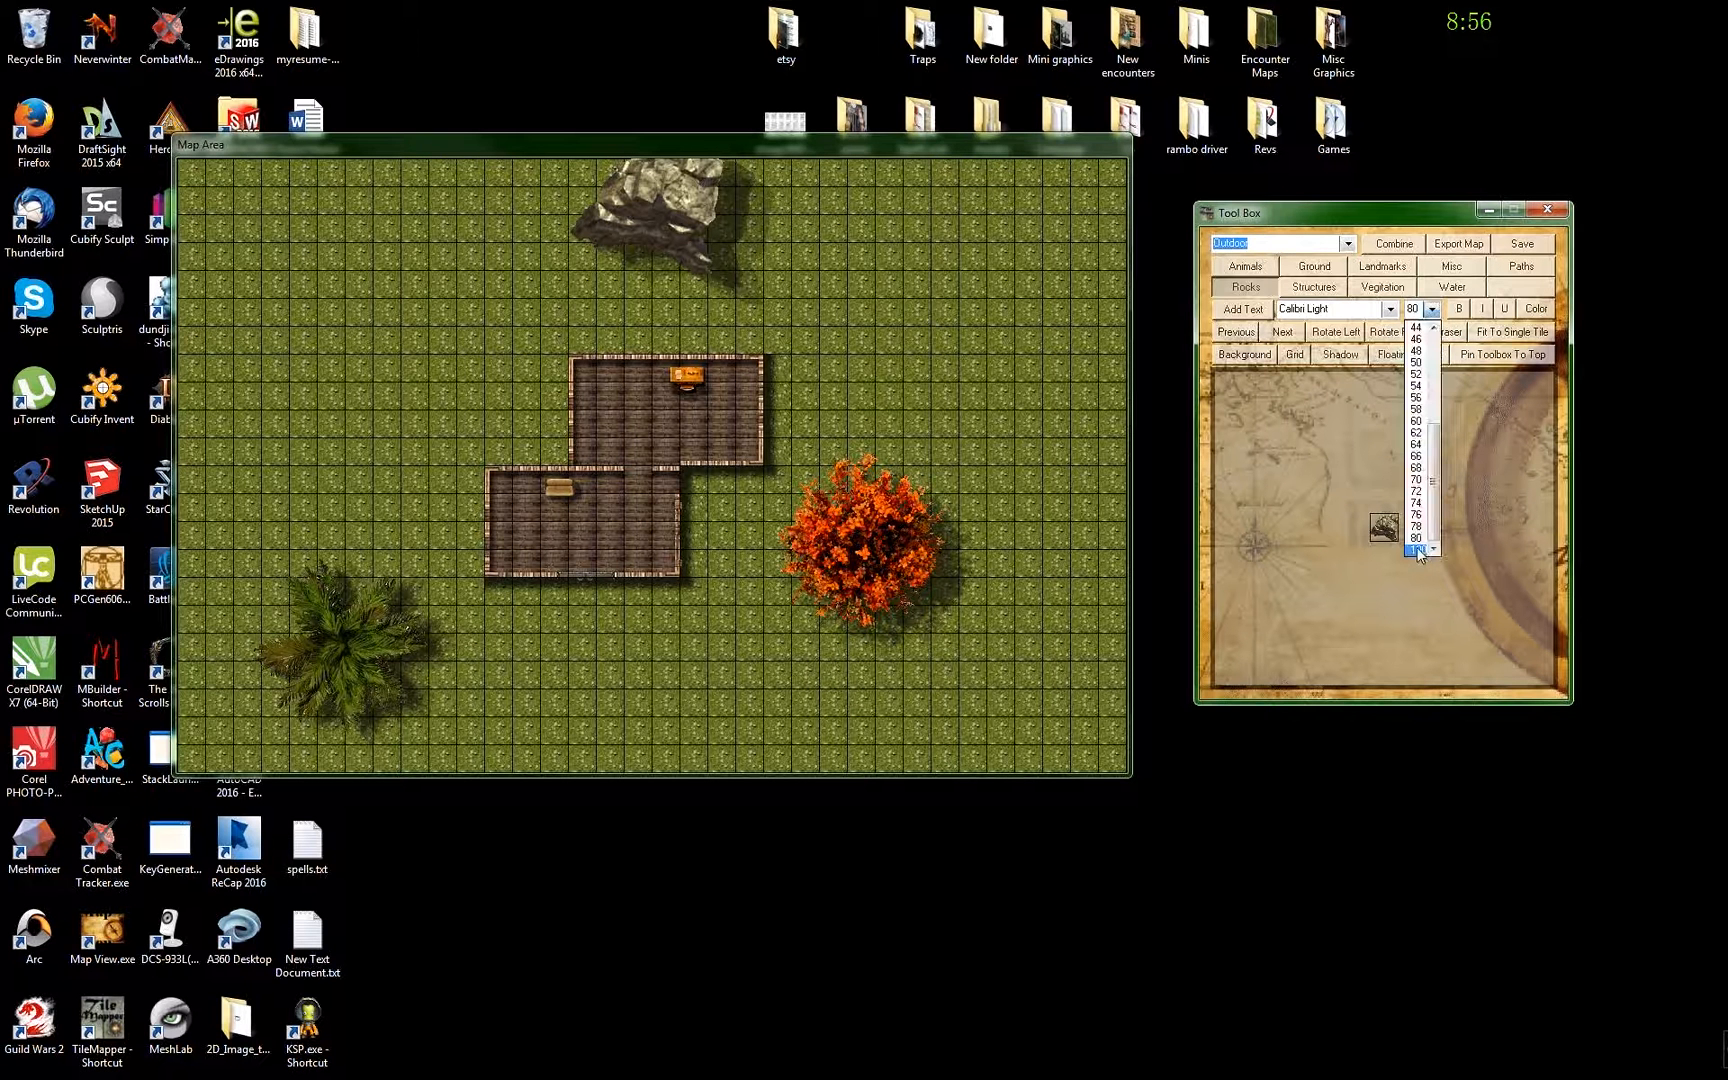
pyautogui.click(1416, 550)
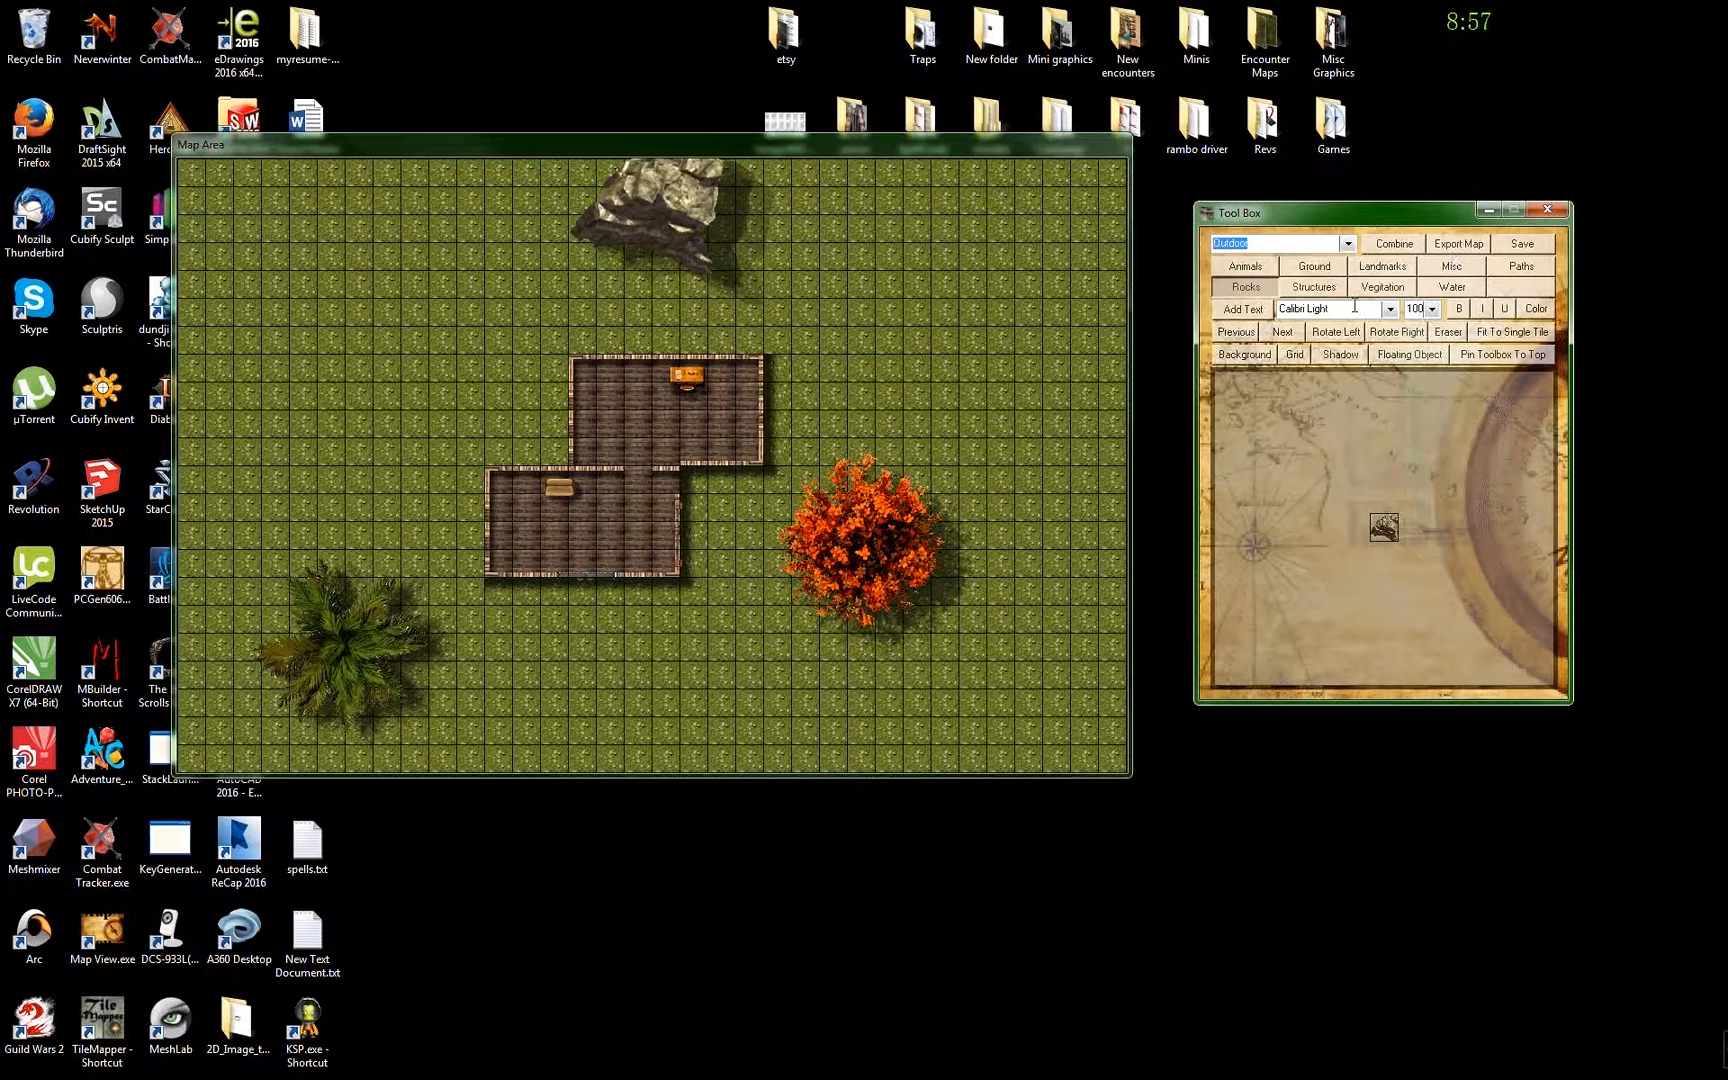
# - Set the map text colour to black and make the text bold
pyautogui.click(1545, 315)
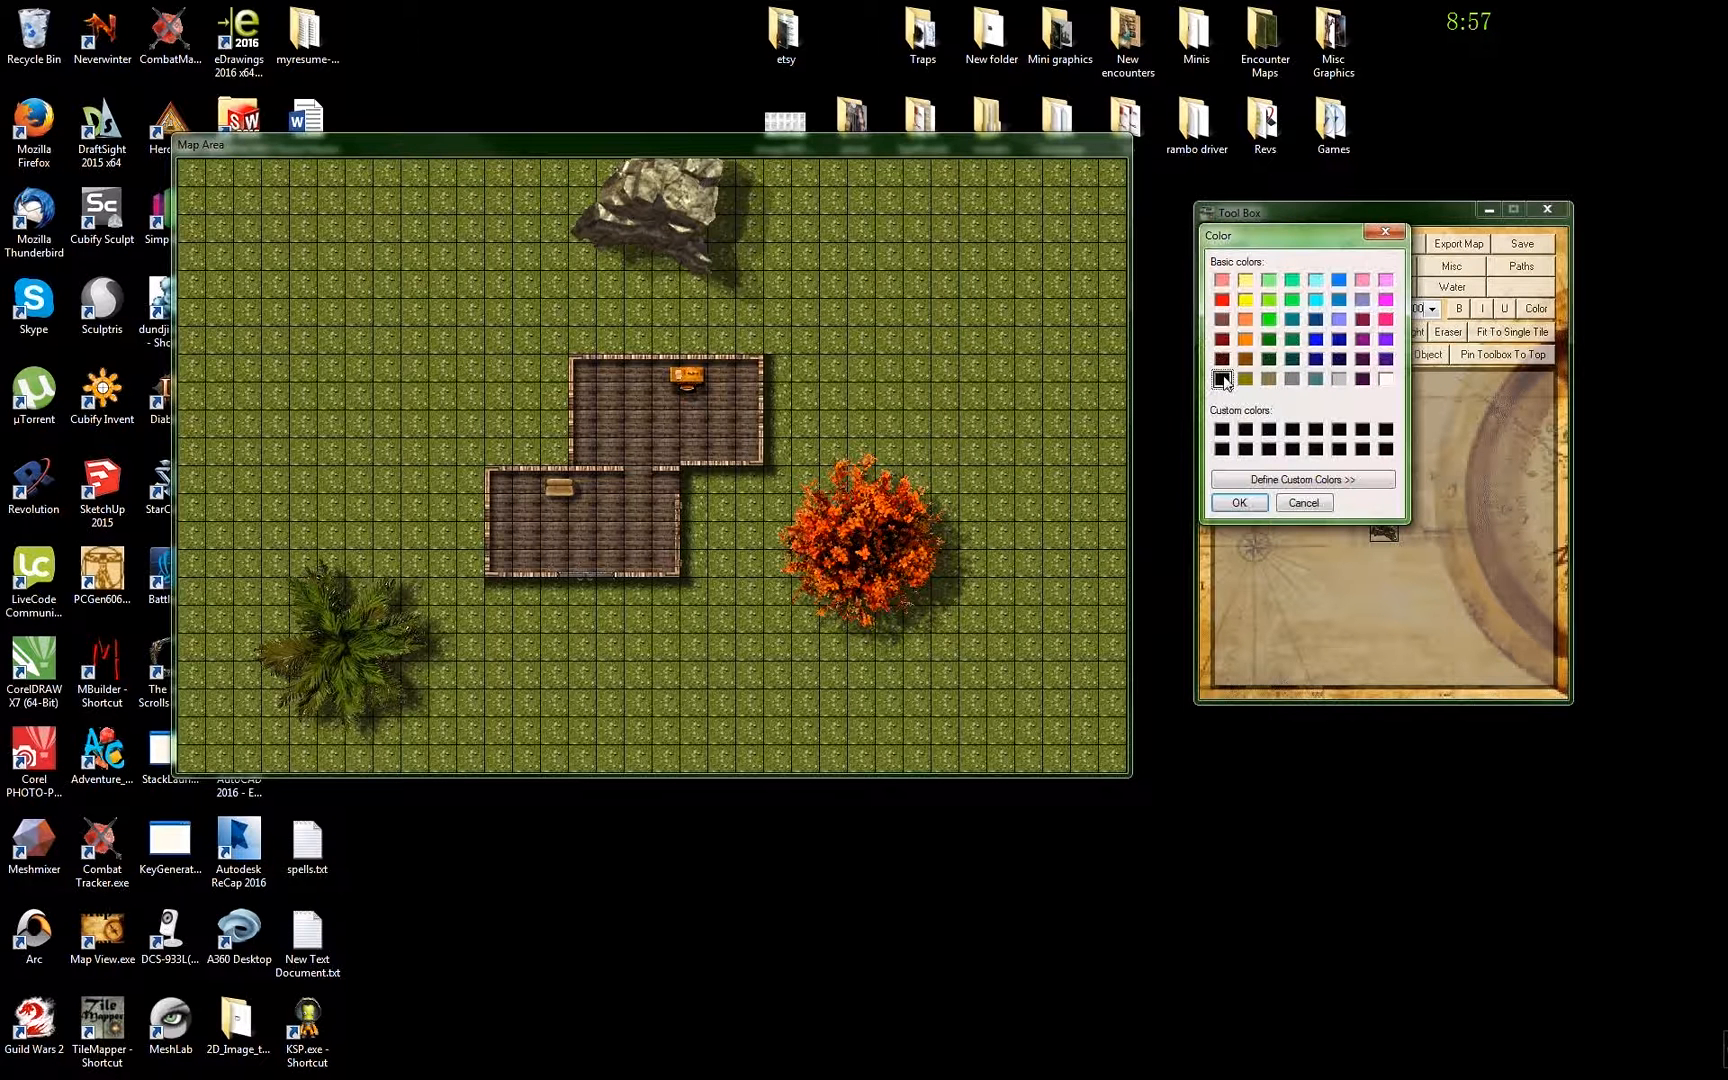
pyautogui.click(1222, 379)
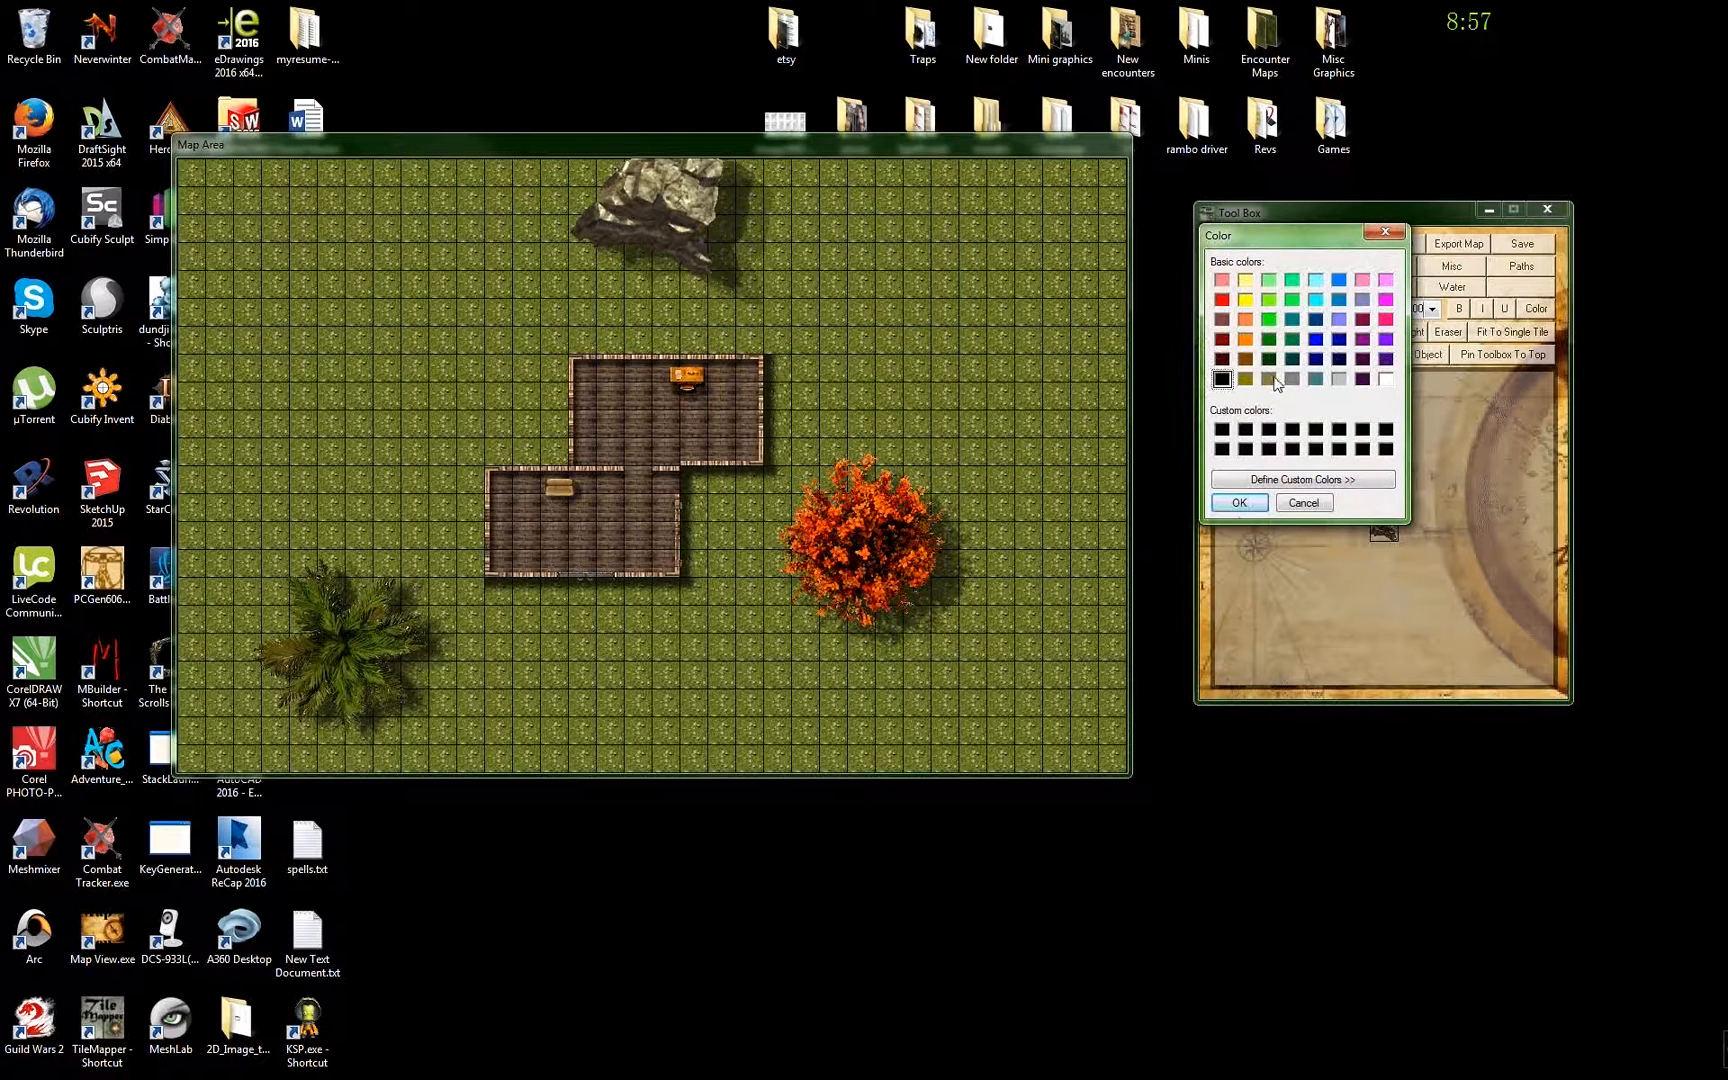
pyautogui.click(1236, 508)
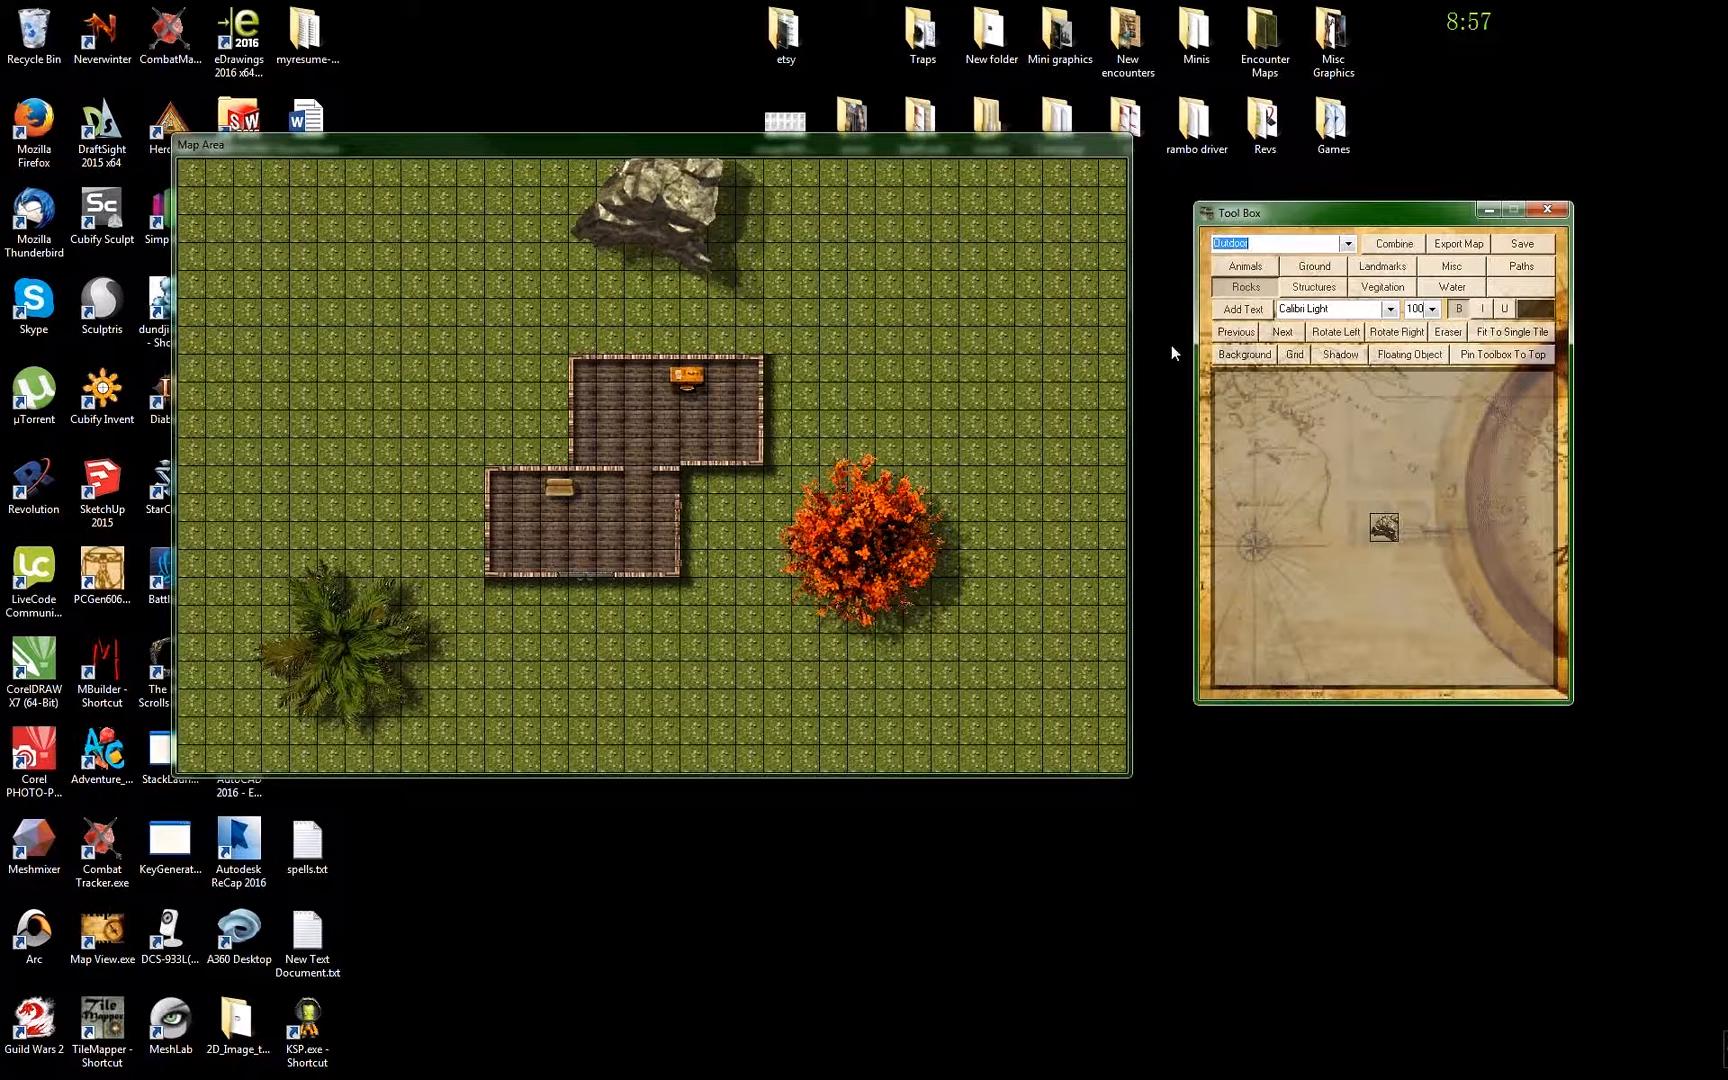
# - Add the text "My Map" and position it on the grass left of the rock, above the building's lower block
pyautogui.click(1245, 310)
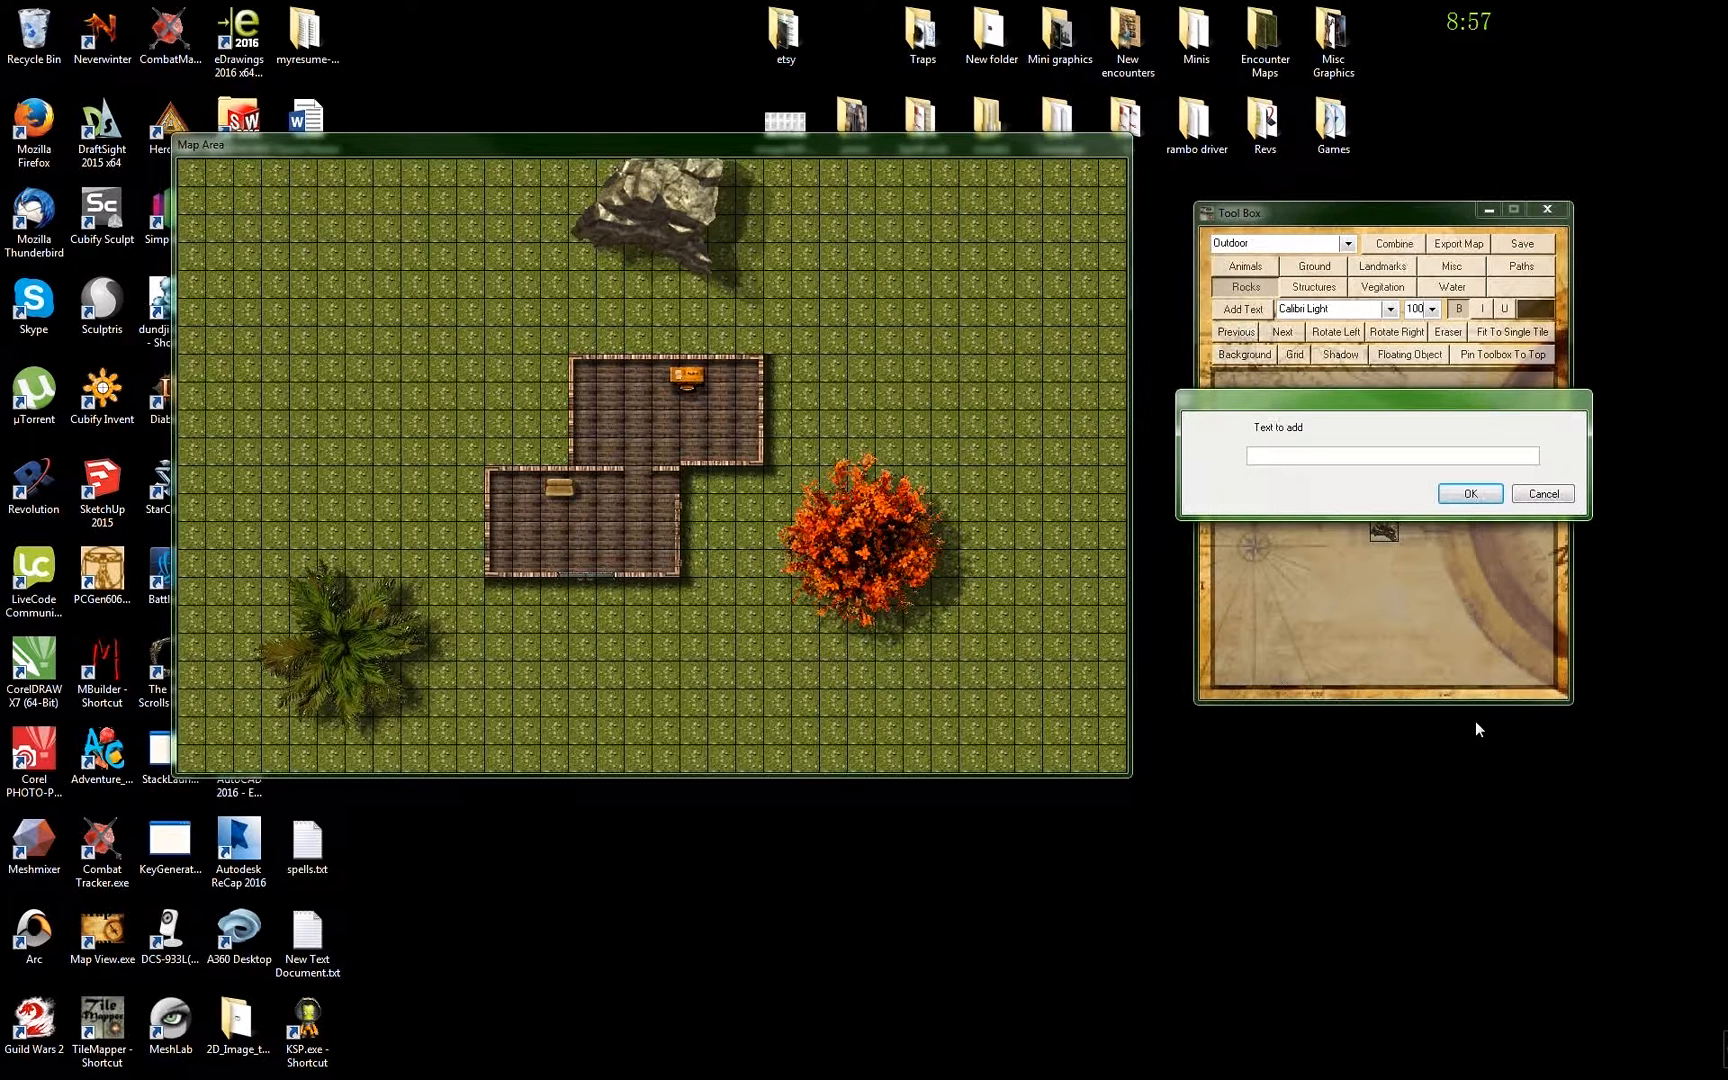
pyautogui.write('My Map')
pyautogui.click(1463, 488)
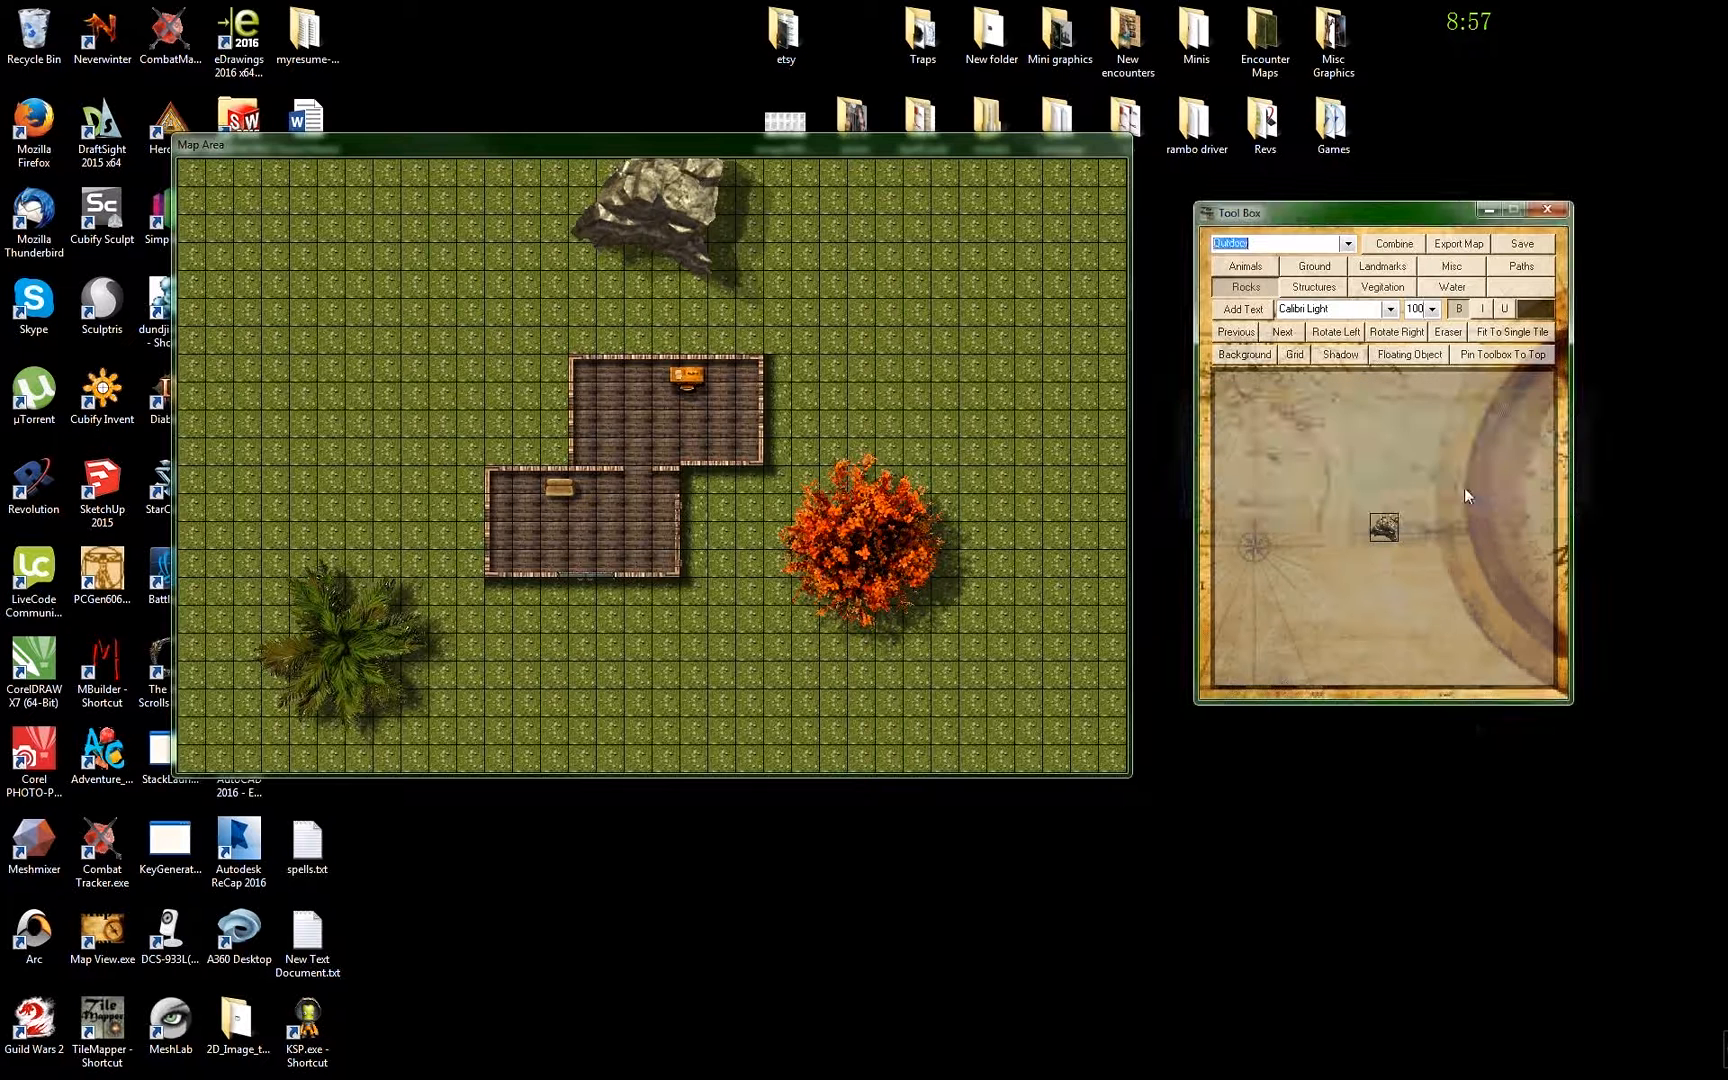
pyautogui.click(431, 204)
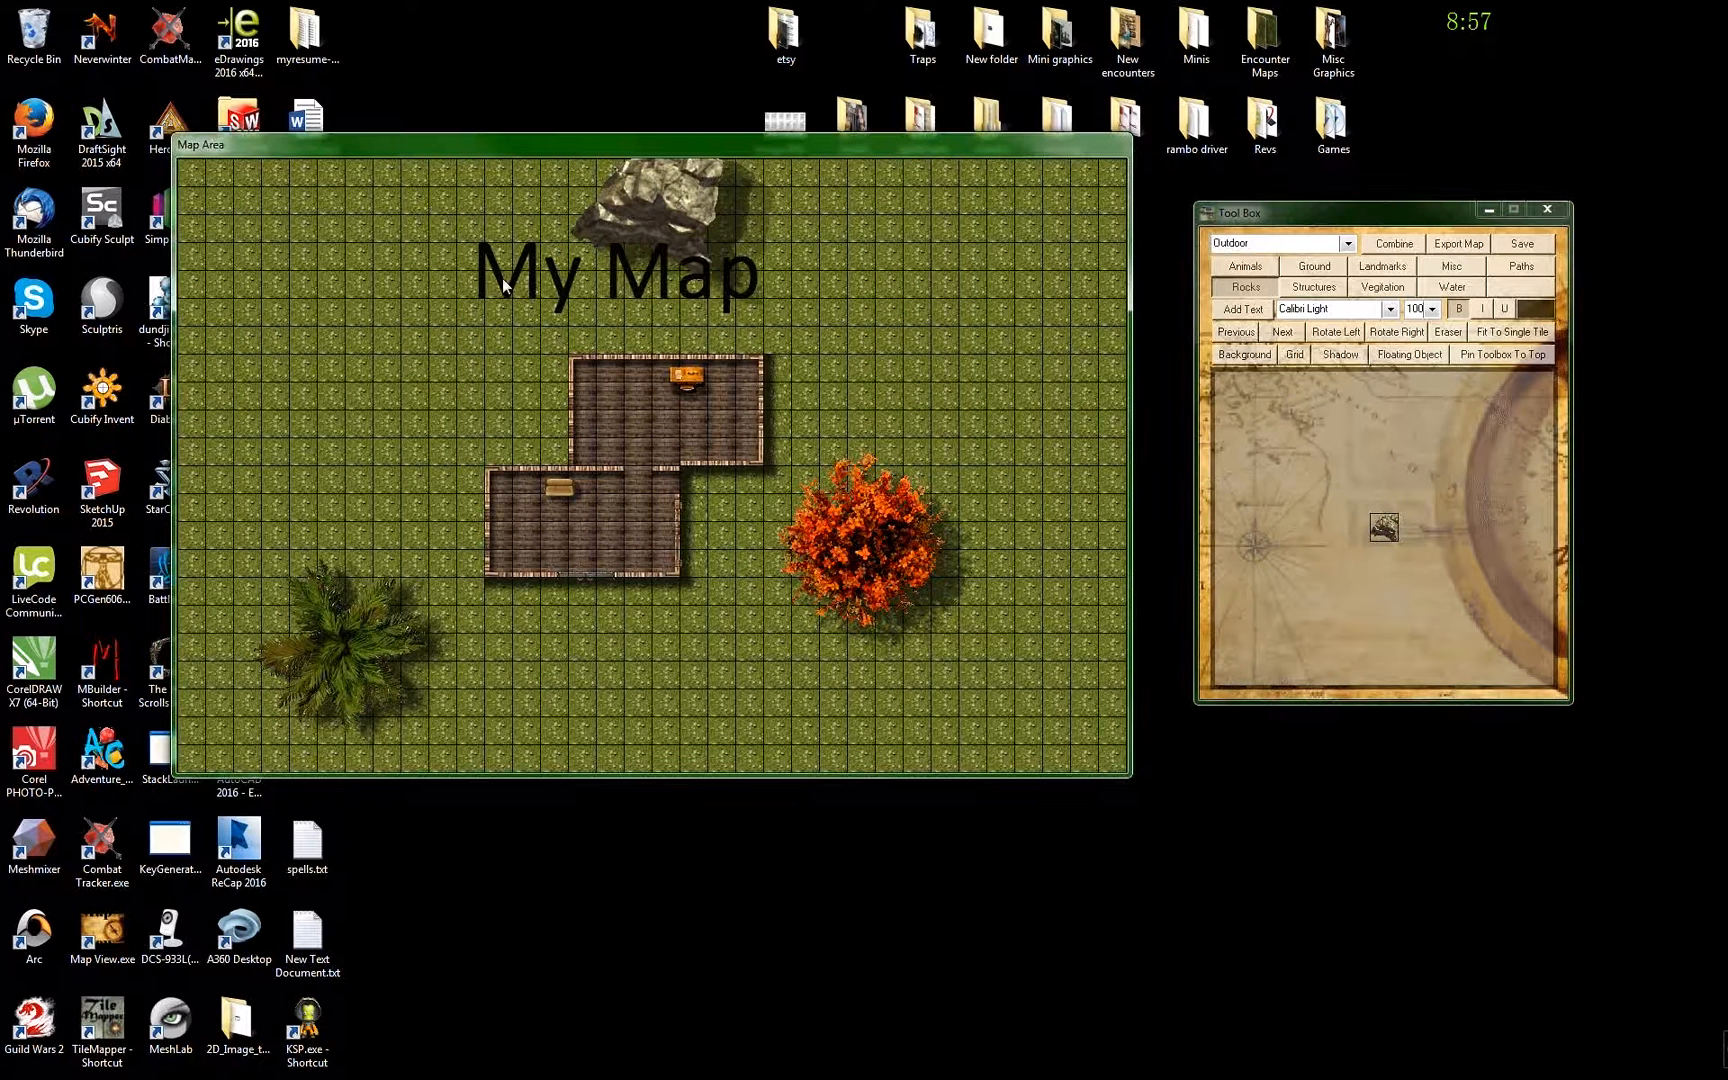
pyautogui.moveTo(502, 278); pyautogui.dragTo(394, 315)
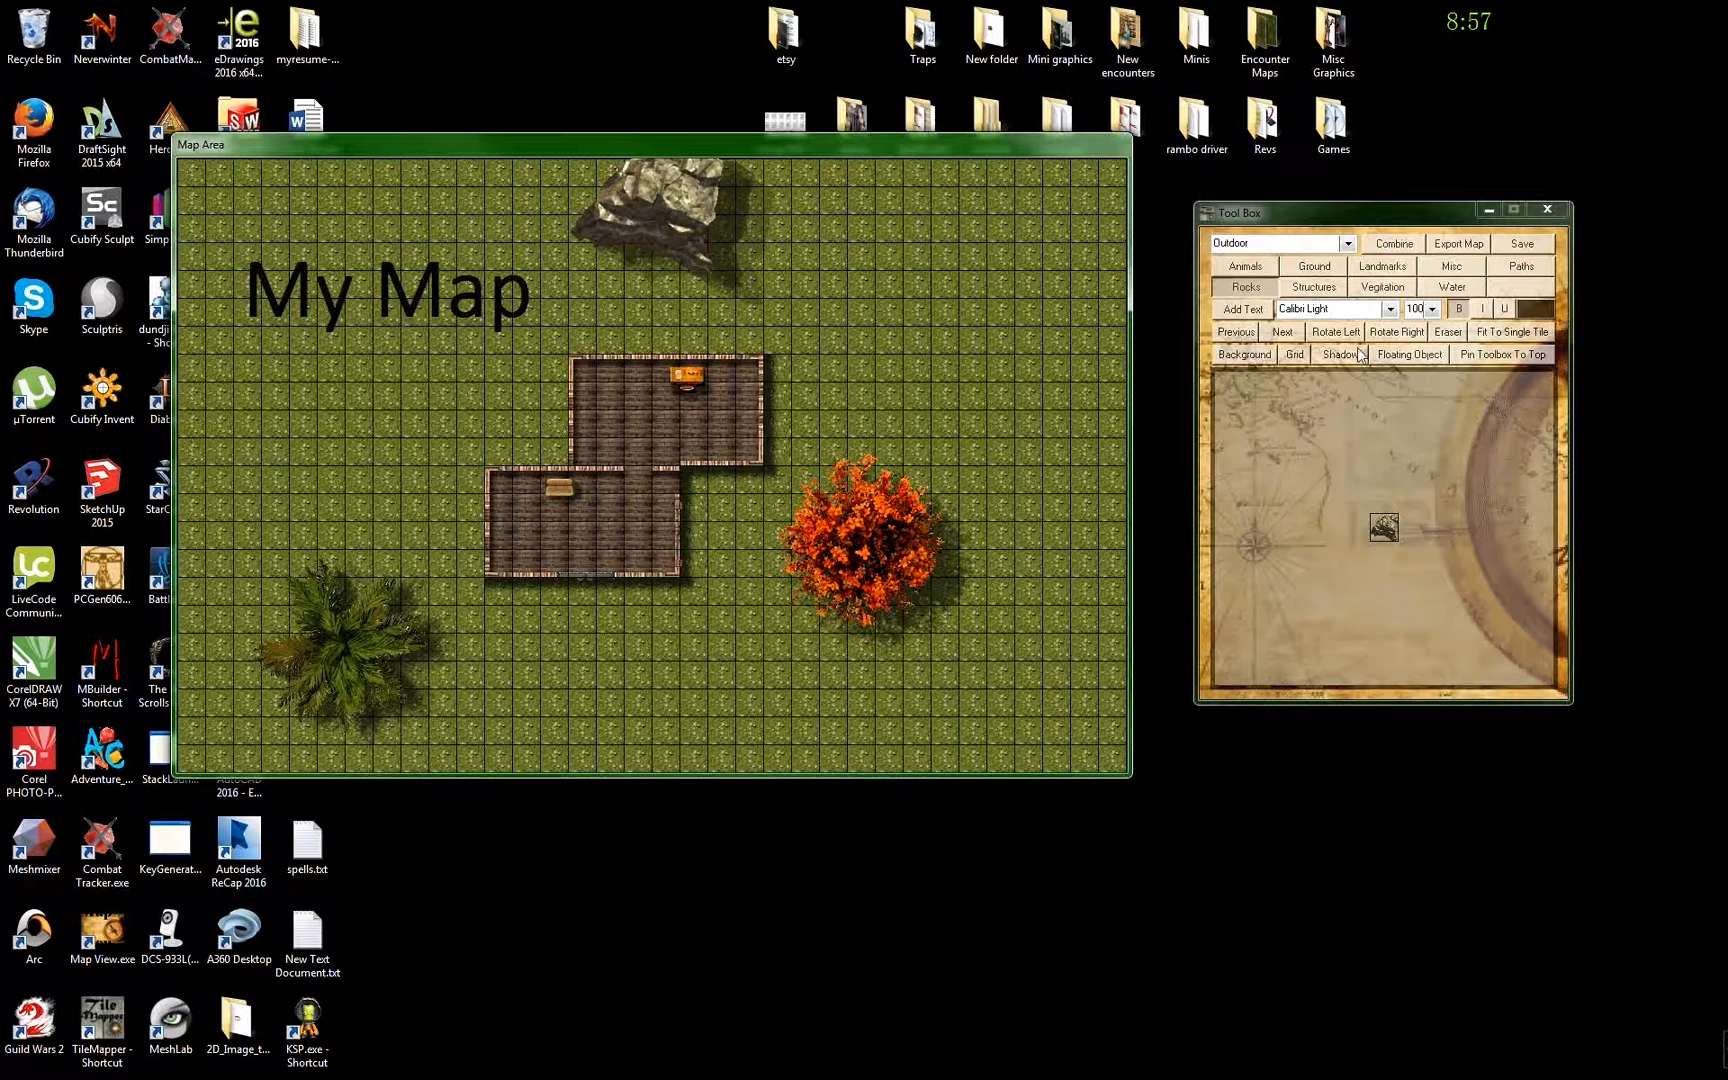
# - Change the map text colour to bright pink
pyautogui.click(1541, 313)
pyautogui.click(1540, 310)
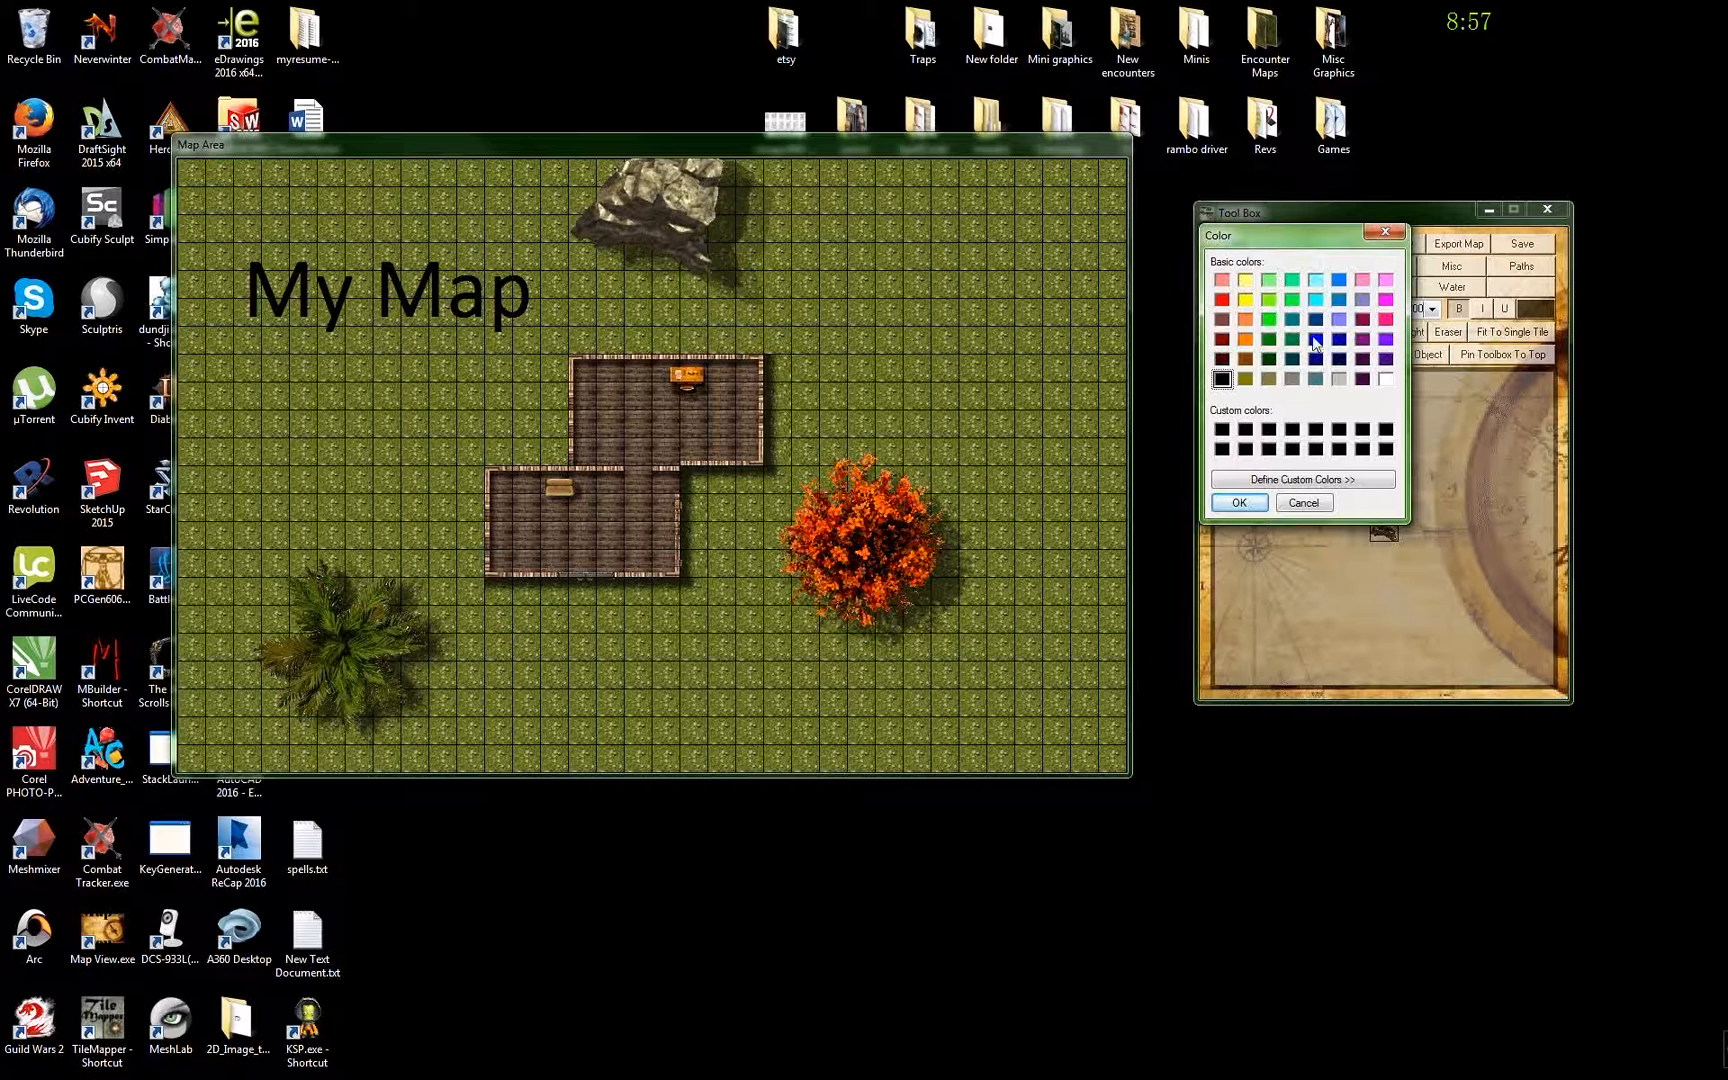
pyautogui.click(1386, 320)
pyautogui.click(1240, 503)
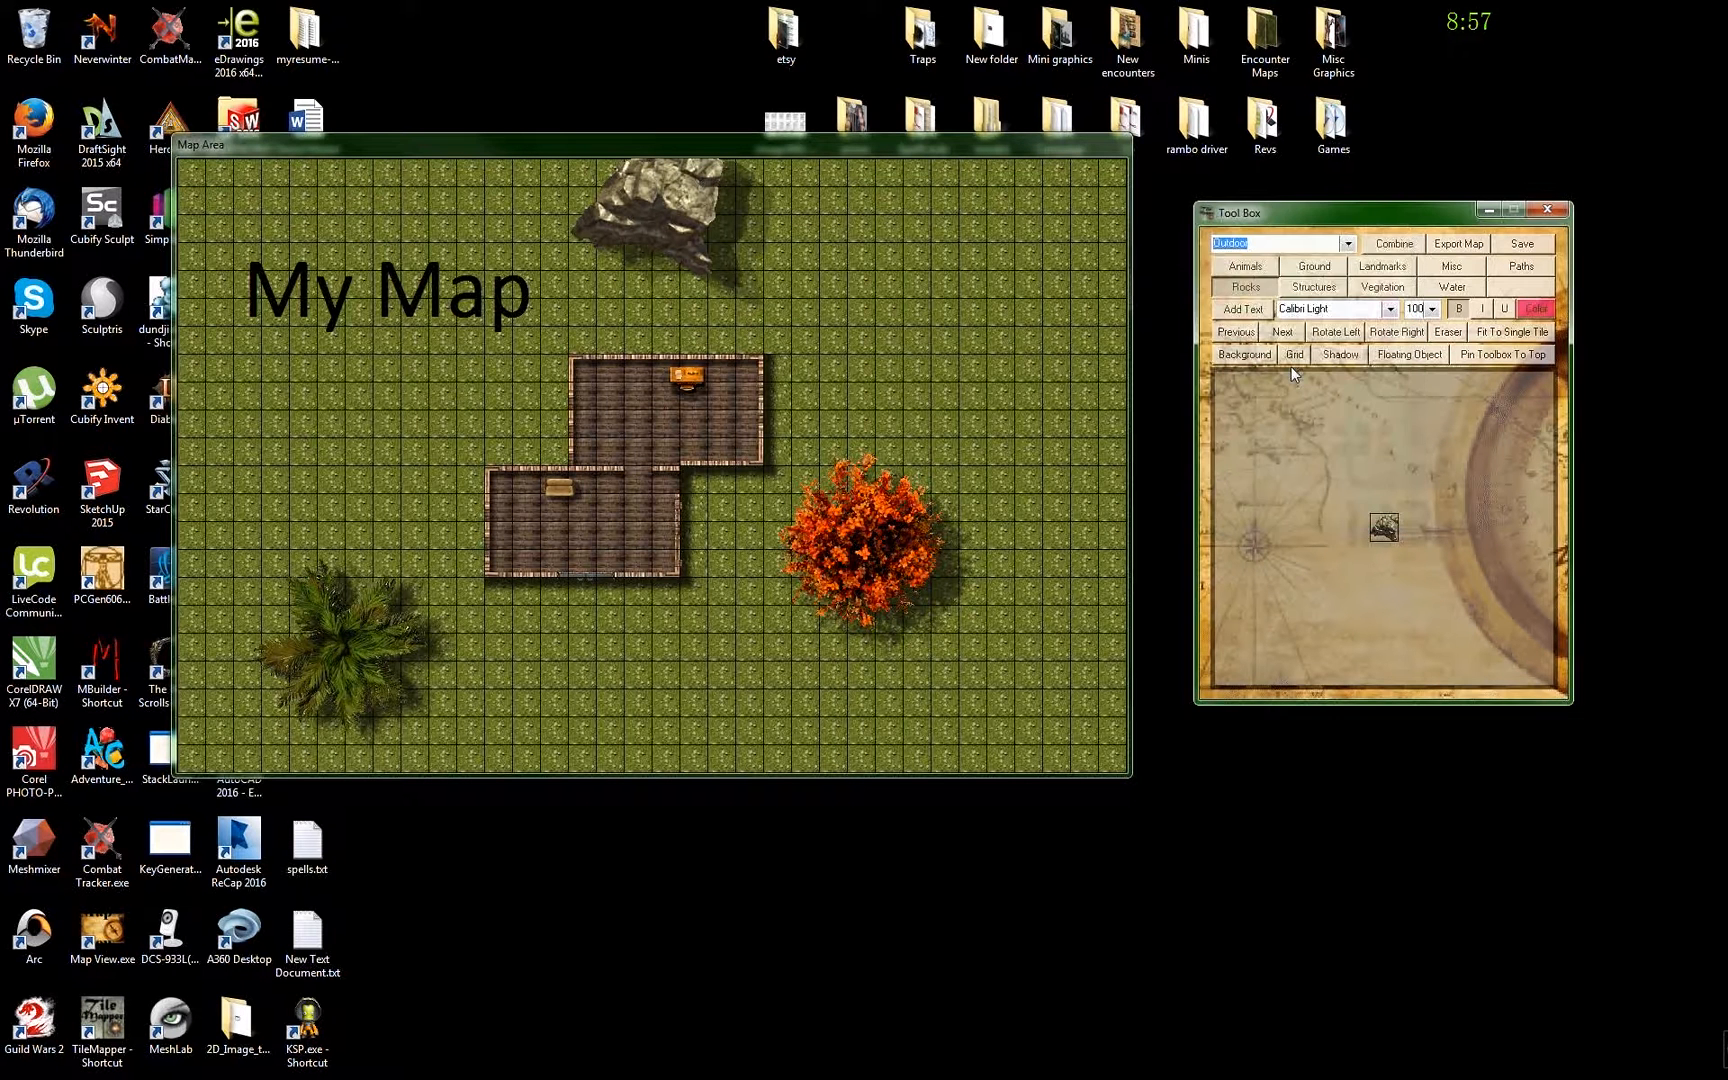
# - Add a second "My Map" text in pink and lay it slightly up and left over the black one as a drop-shadowed title
pyautogui.click(1265, 316)
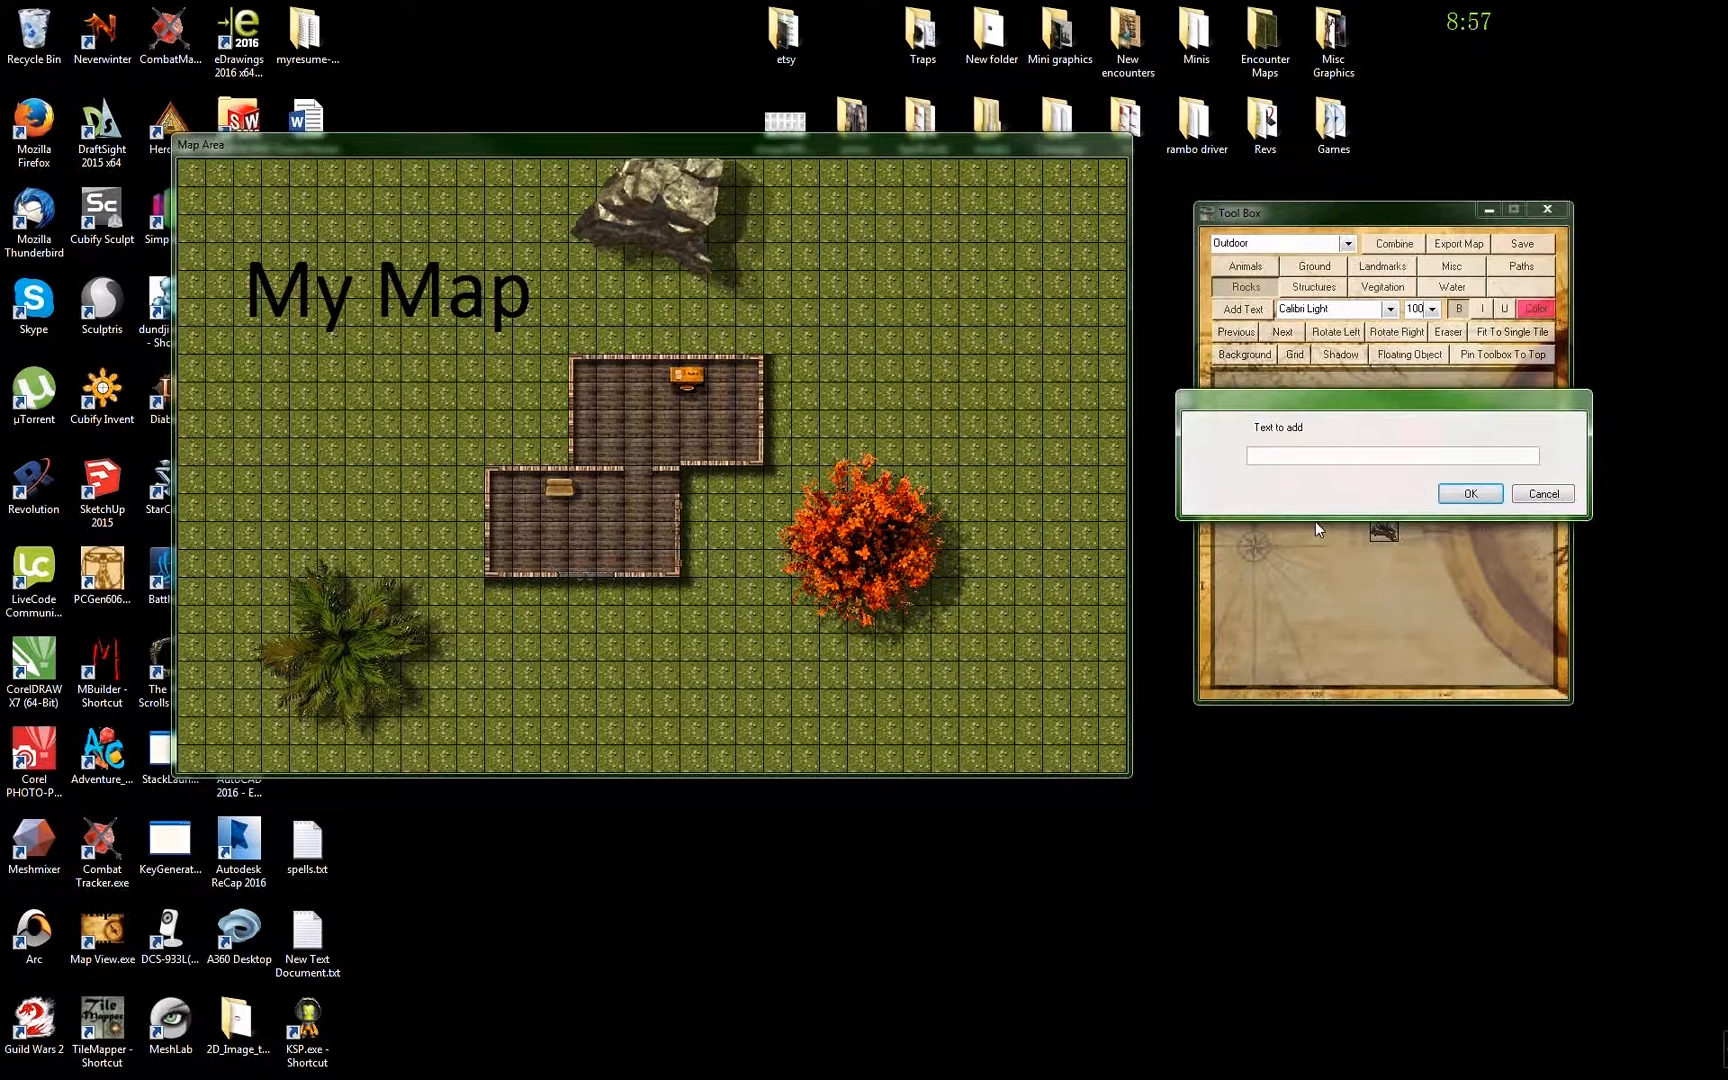
pyautogui.write('My Map')
pyautogui.click(1470, 495)
pyautogui.moveTo(660, 261); pyautogui.dragTo(384, 280)
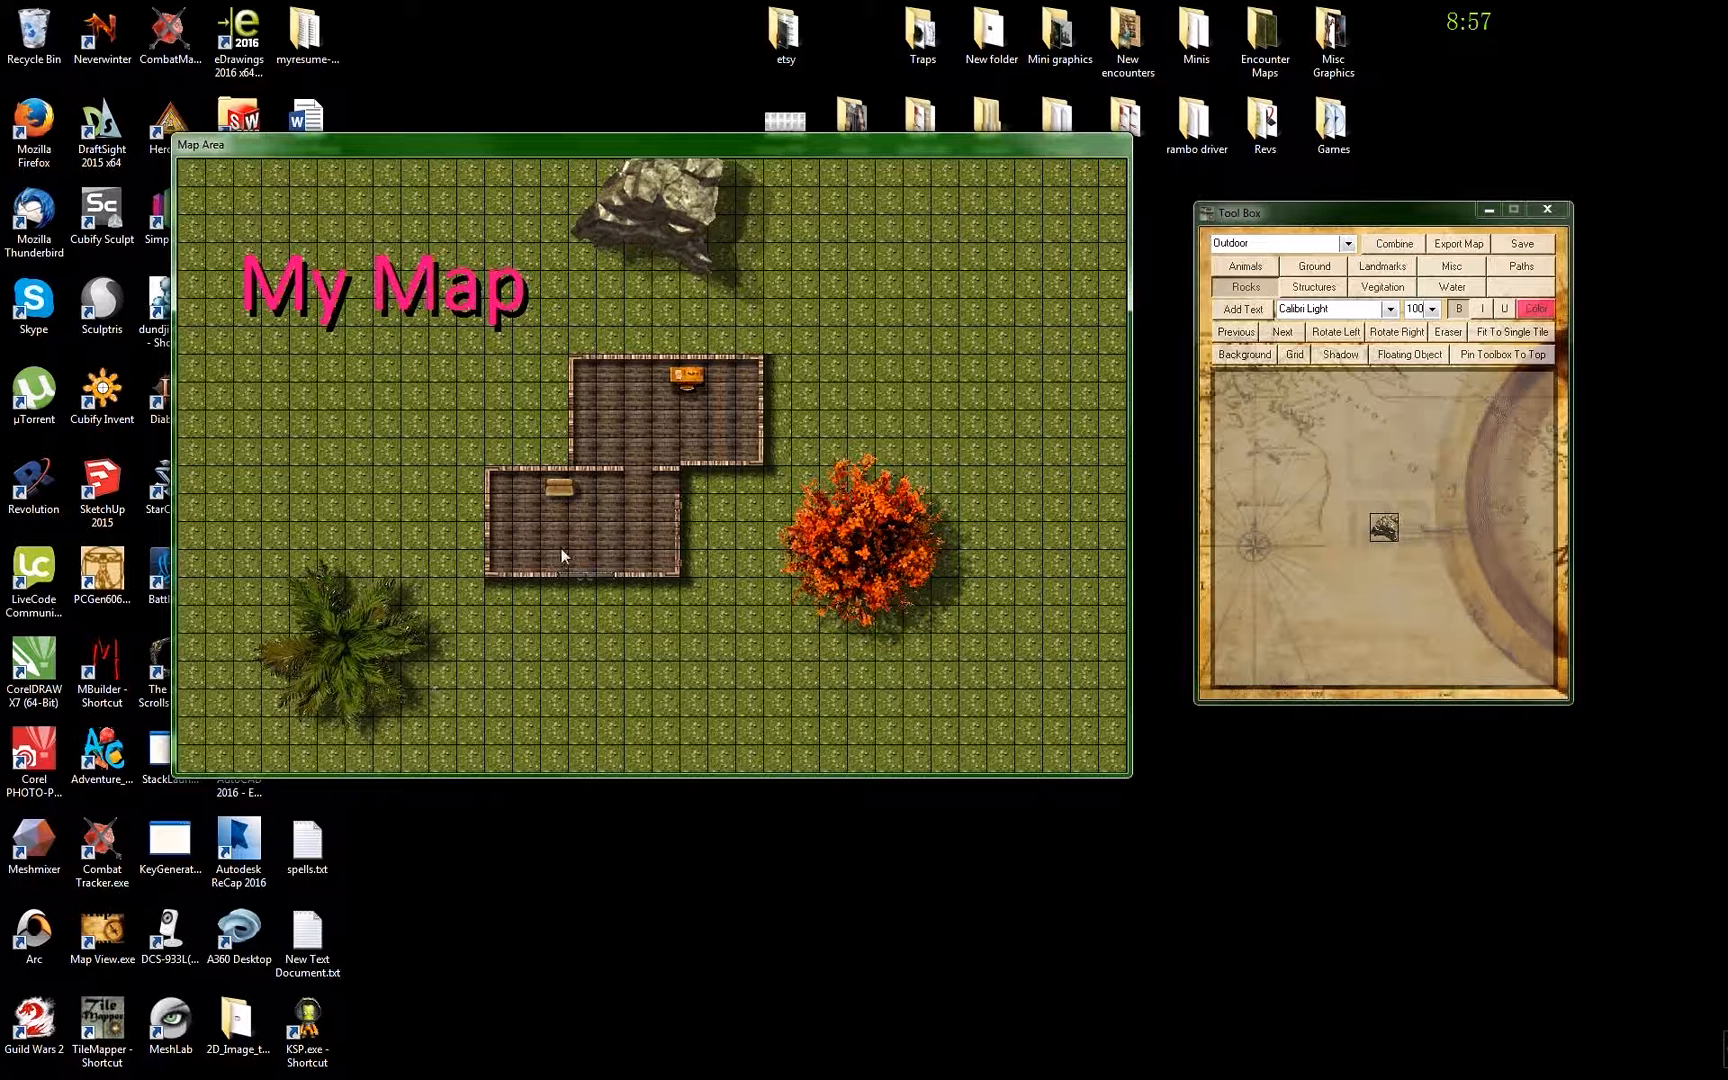
# - Try placing the furnished cottage from the Structures tiles as a floating object on the grass above the orange tree
pyautogui.click(1318, 288)
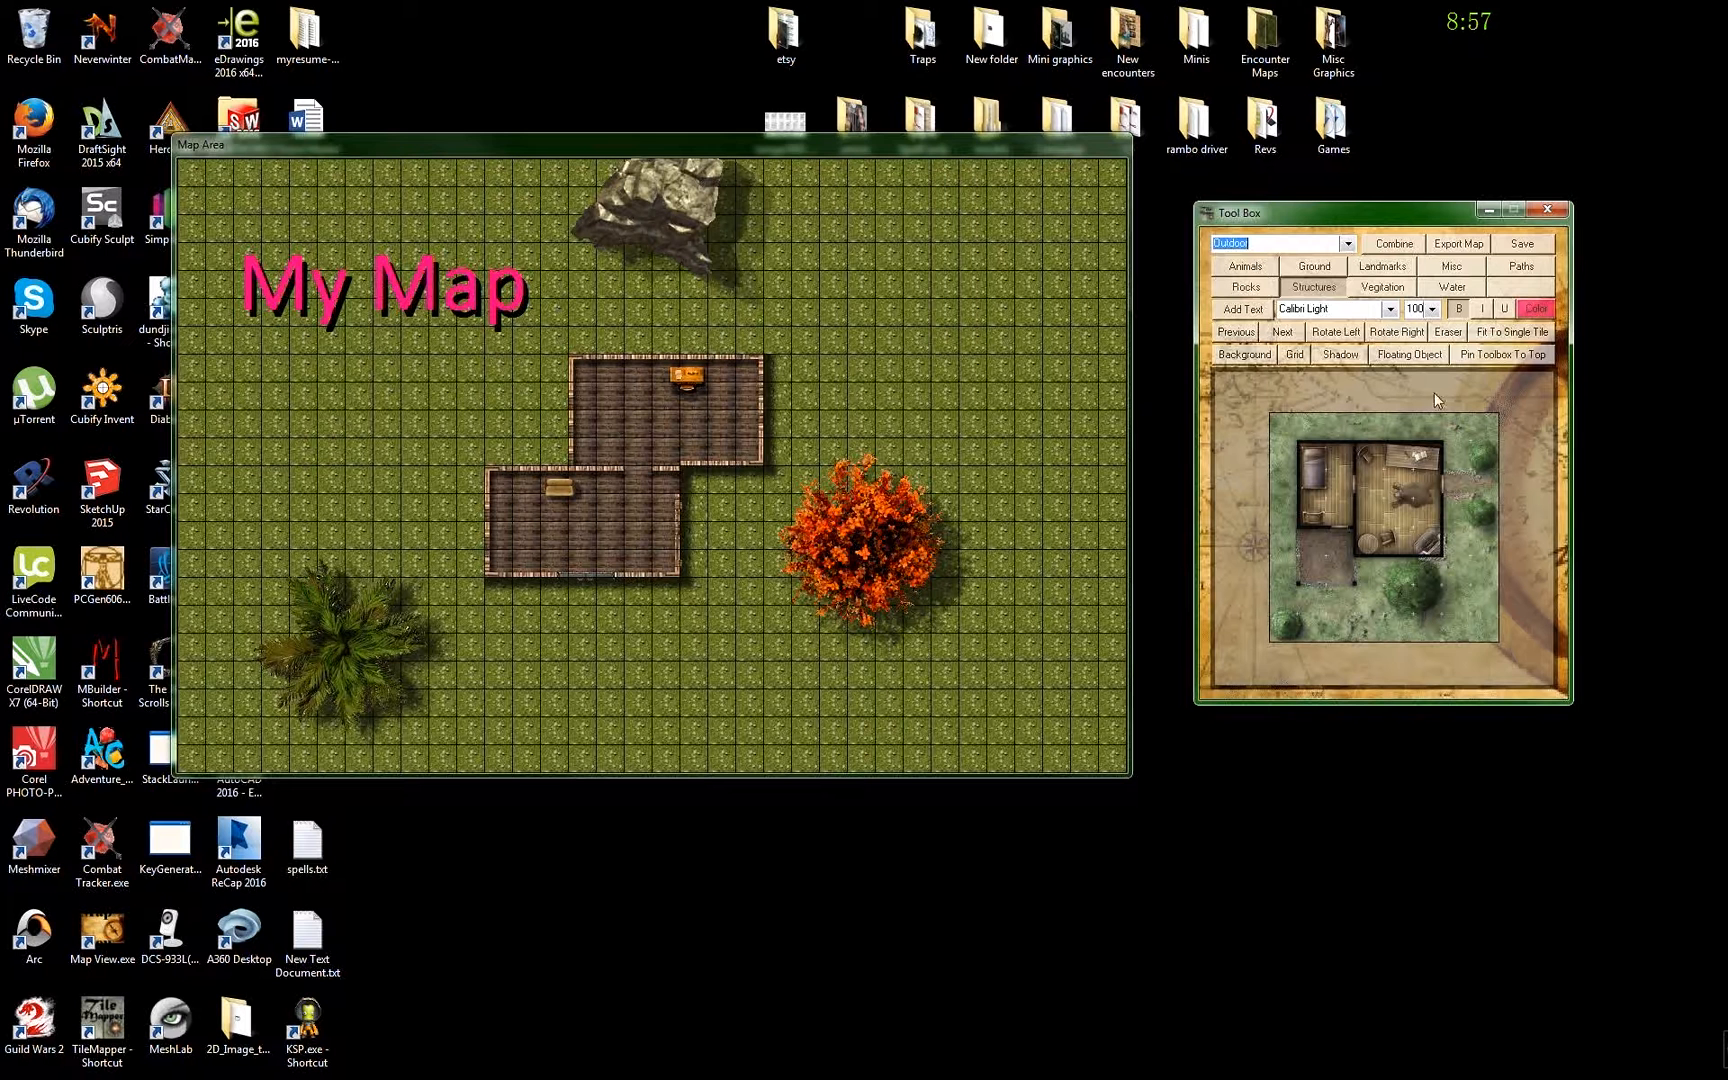
pyautogui.click(1419, 356)
pyautogui.moveTo(826, 370); pyautogui.dragTo(942, 325)
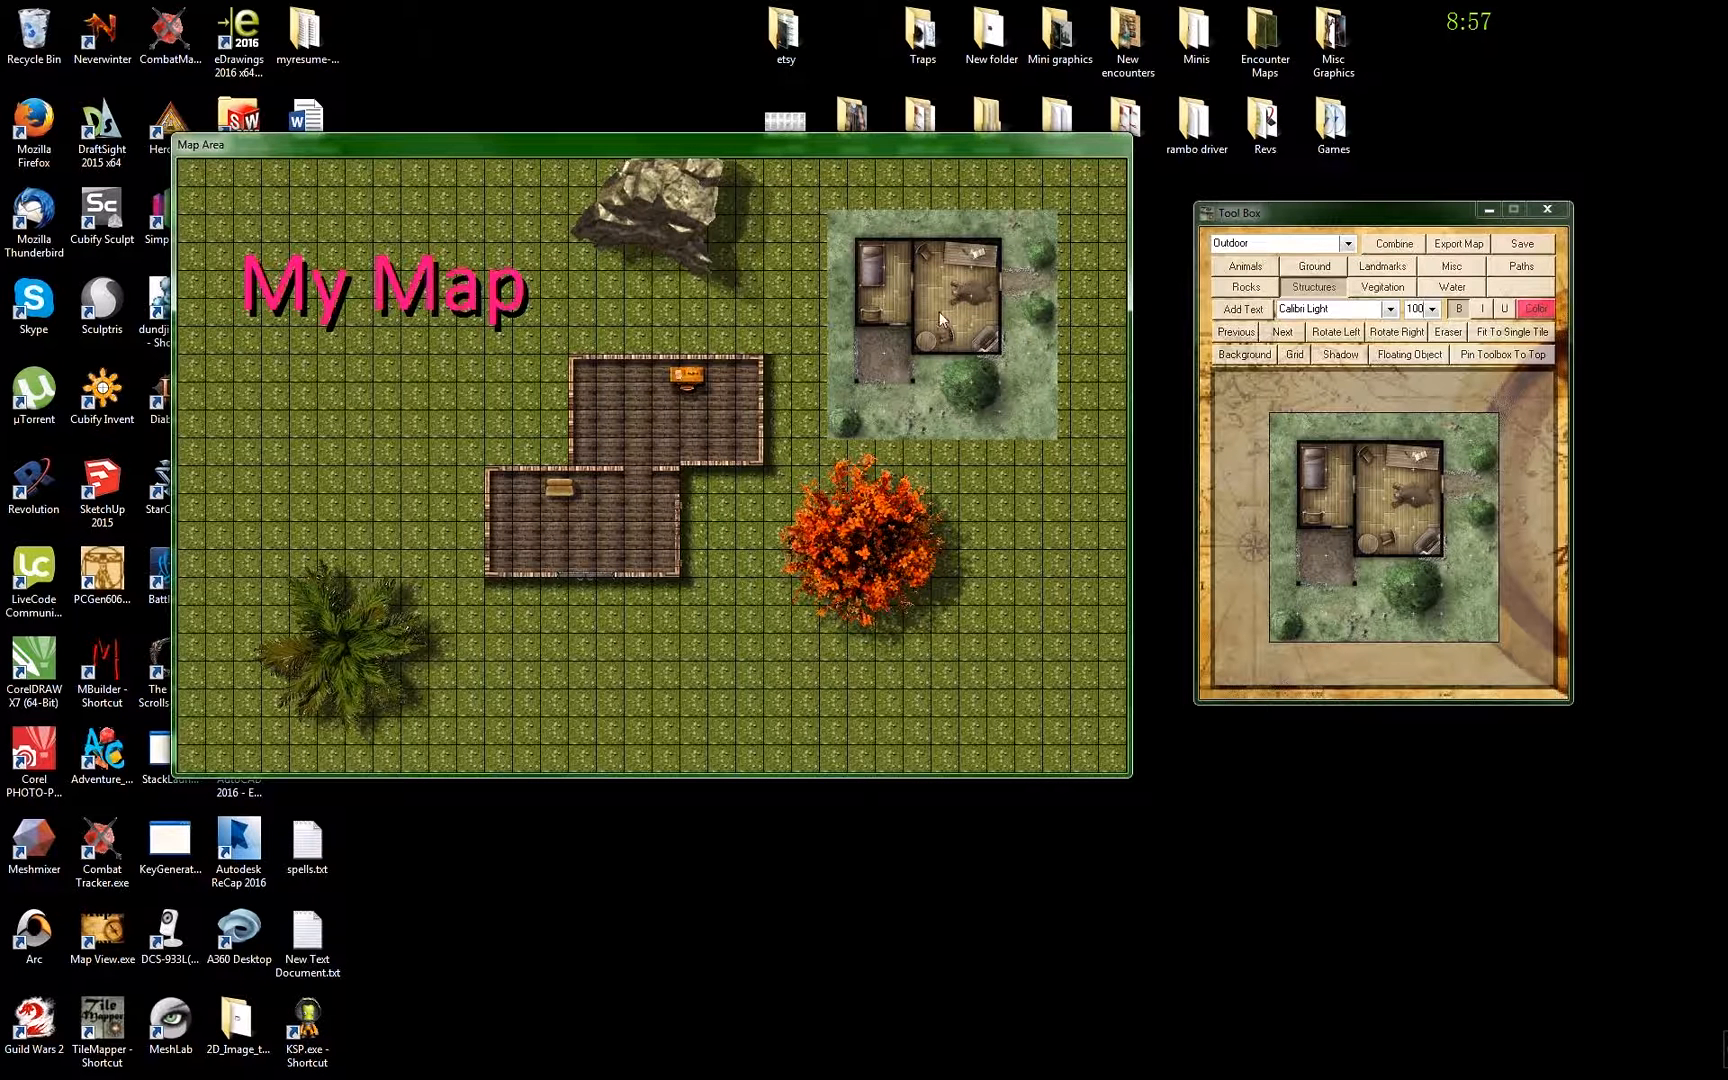
pyautogui.rightClick(940, 312)
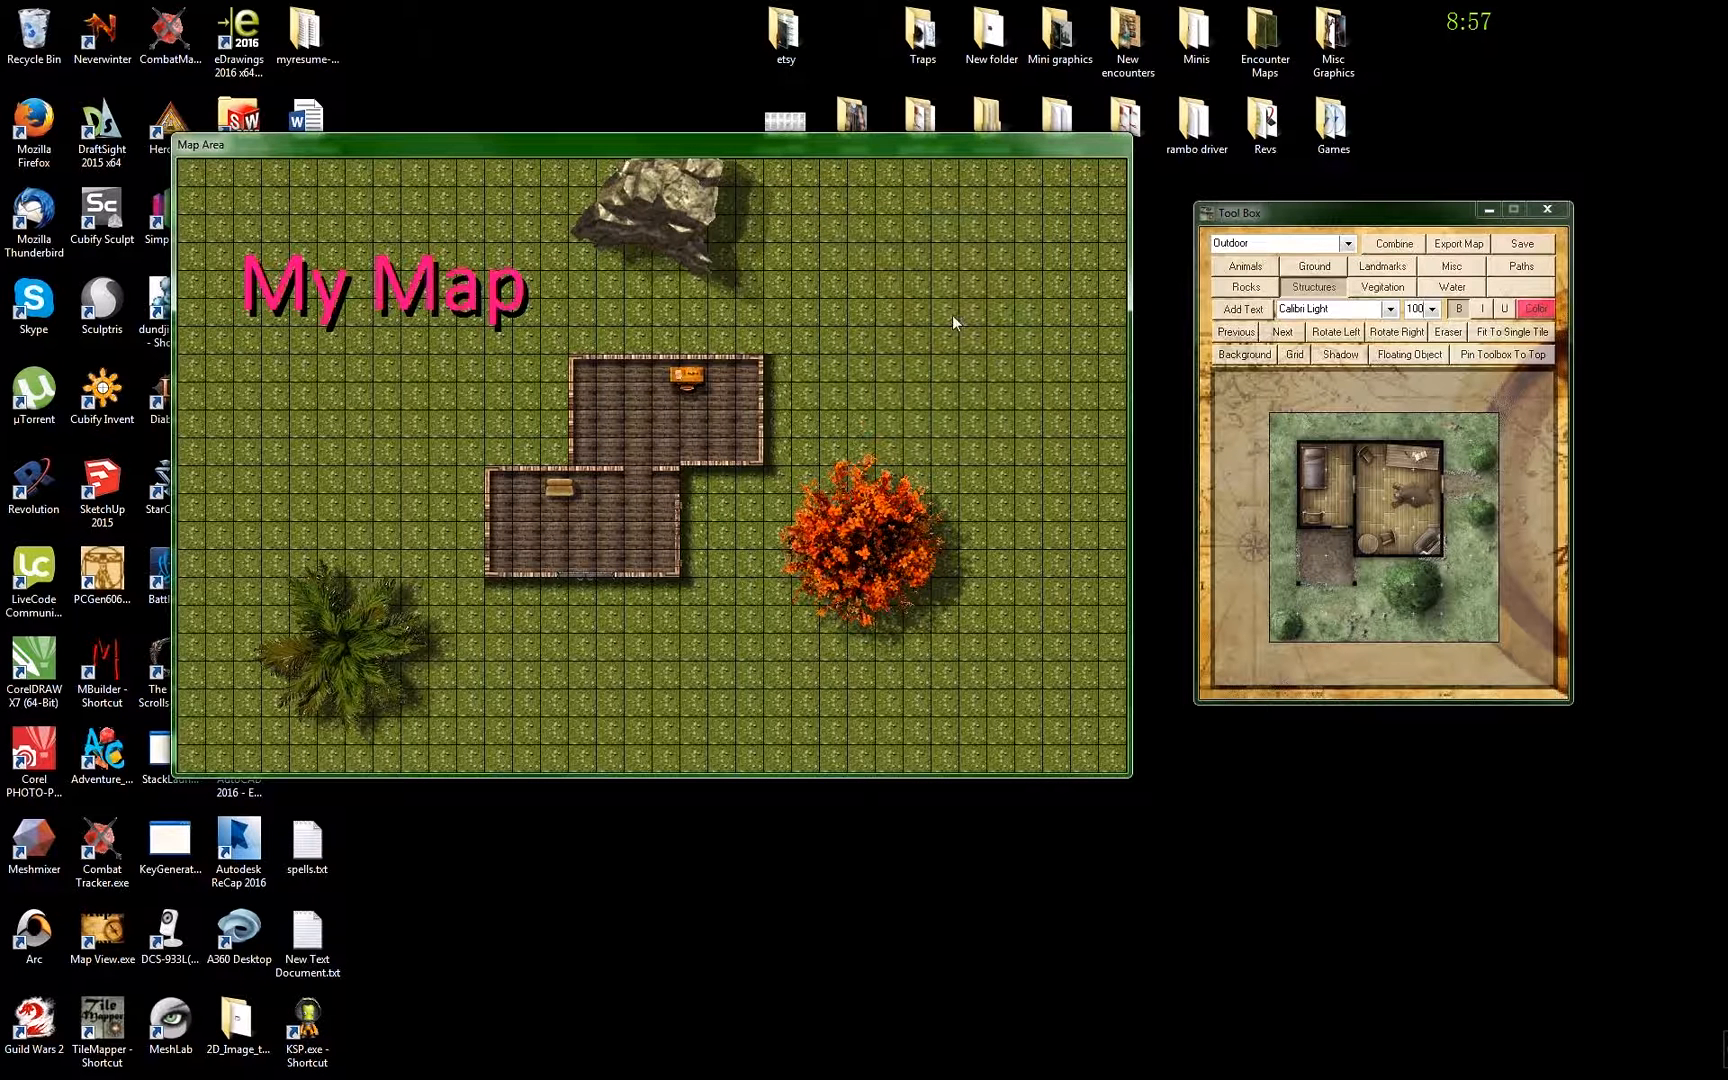
pyautogui.click(1364, 526)
pyautogui.moveTo(1365, 523); pyautogui.dragTo(740, 286)
pyautogui.click(697, 285)
pyautogui.rightClick(697, 284)
# - View the four-slot page for combining maps and return to the tile tools
pyautogui.click(1396, 246)
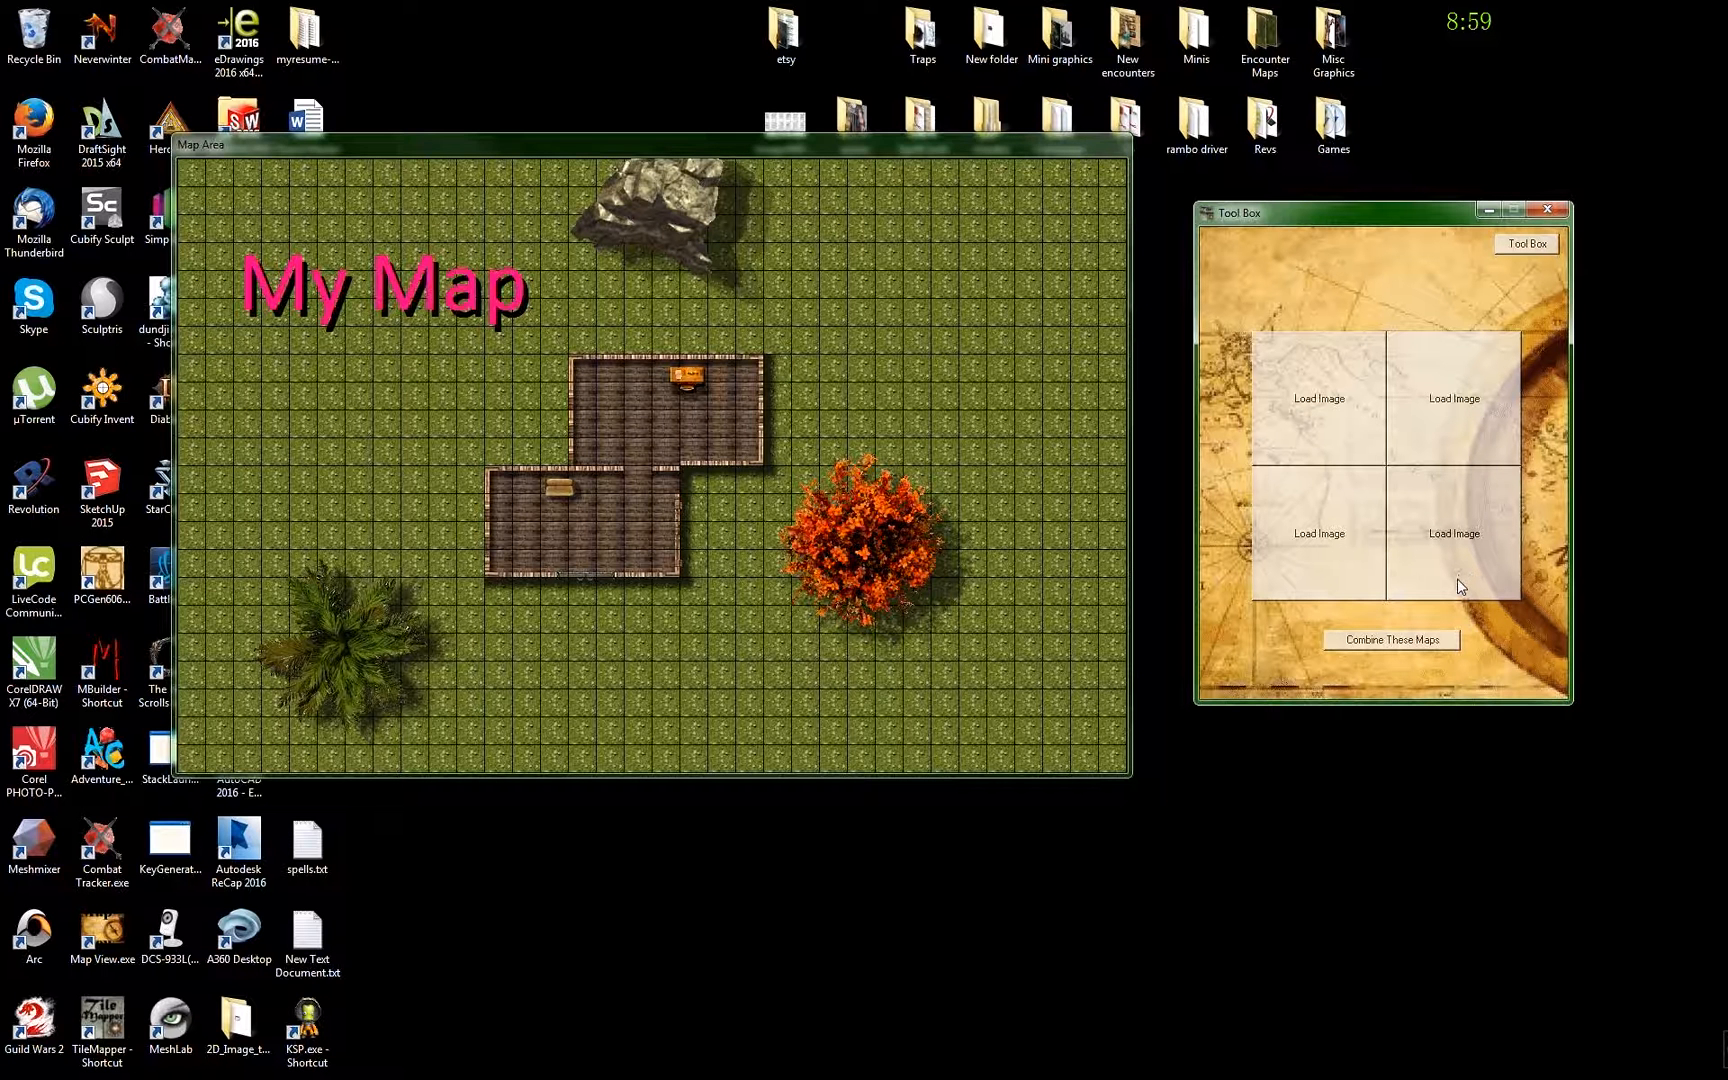
pyautogui.click(1518, 246)
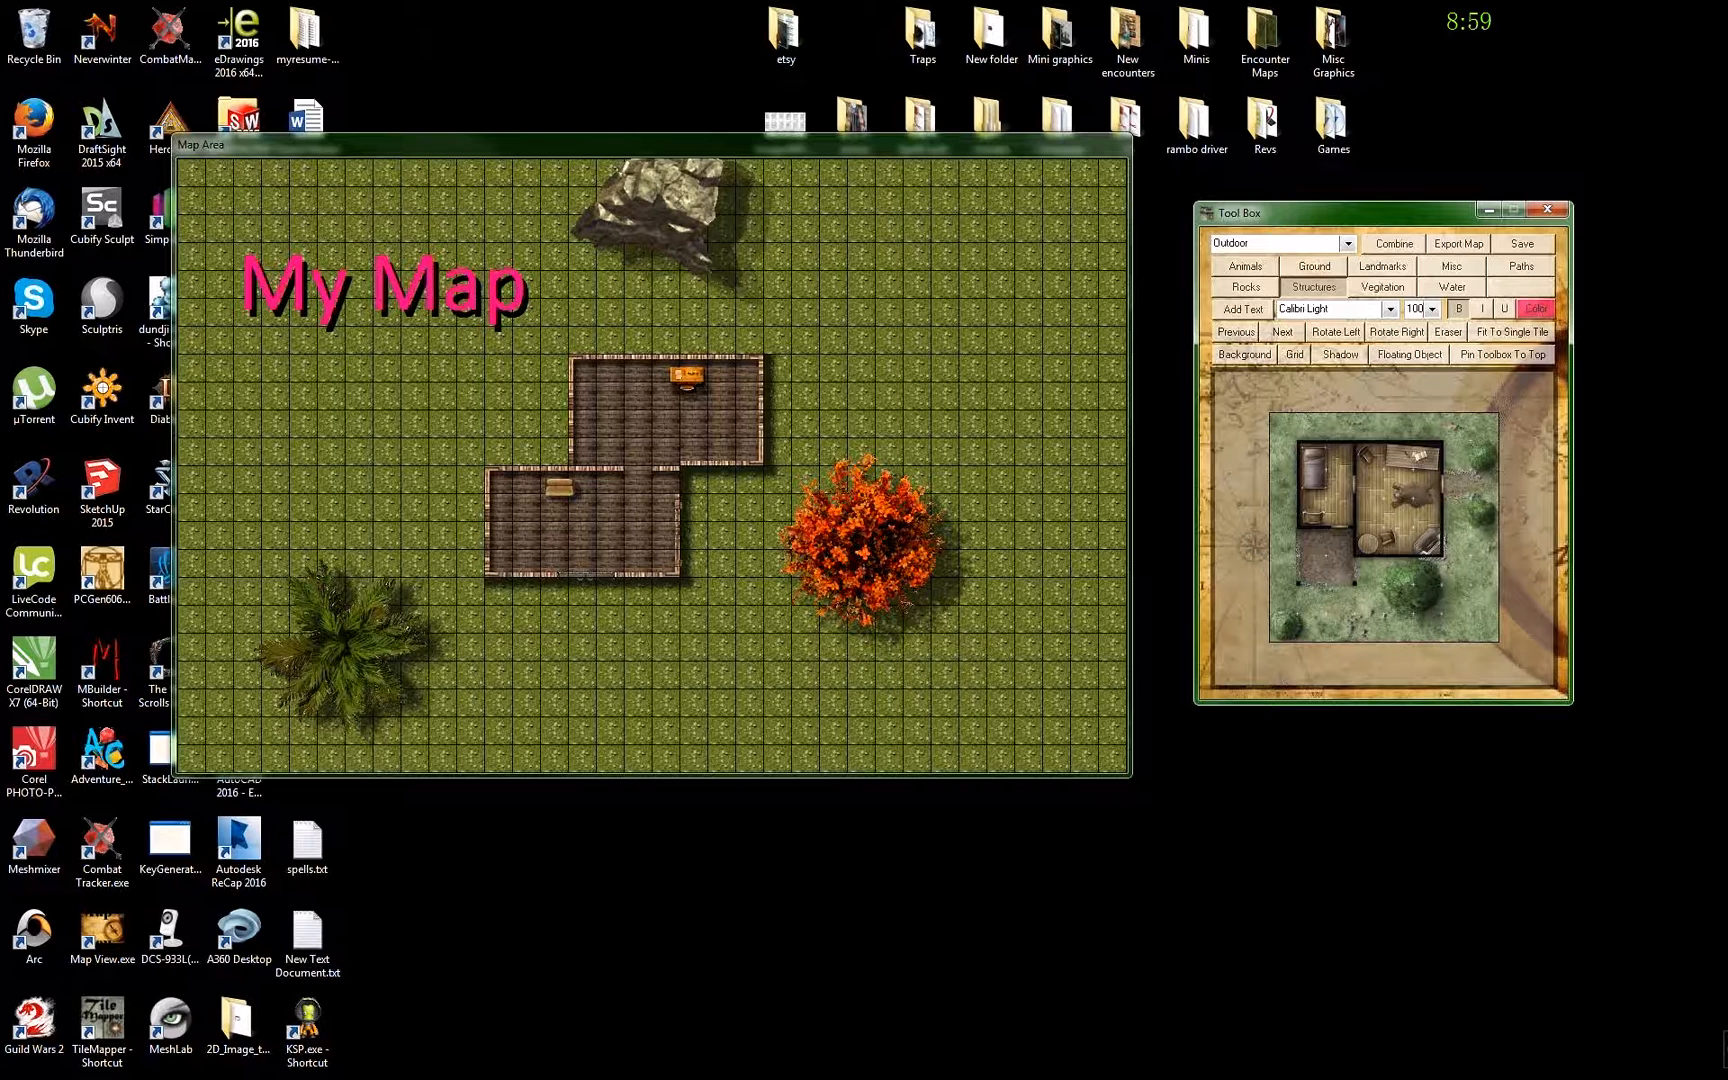
# - Bring the RPGenius folder in Windows Explorer over the map, view its Backgrounds folder and return
pyautogui.moveTo(1727, 434); pyautogui.dragTo(761, 224)
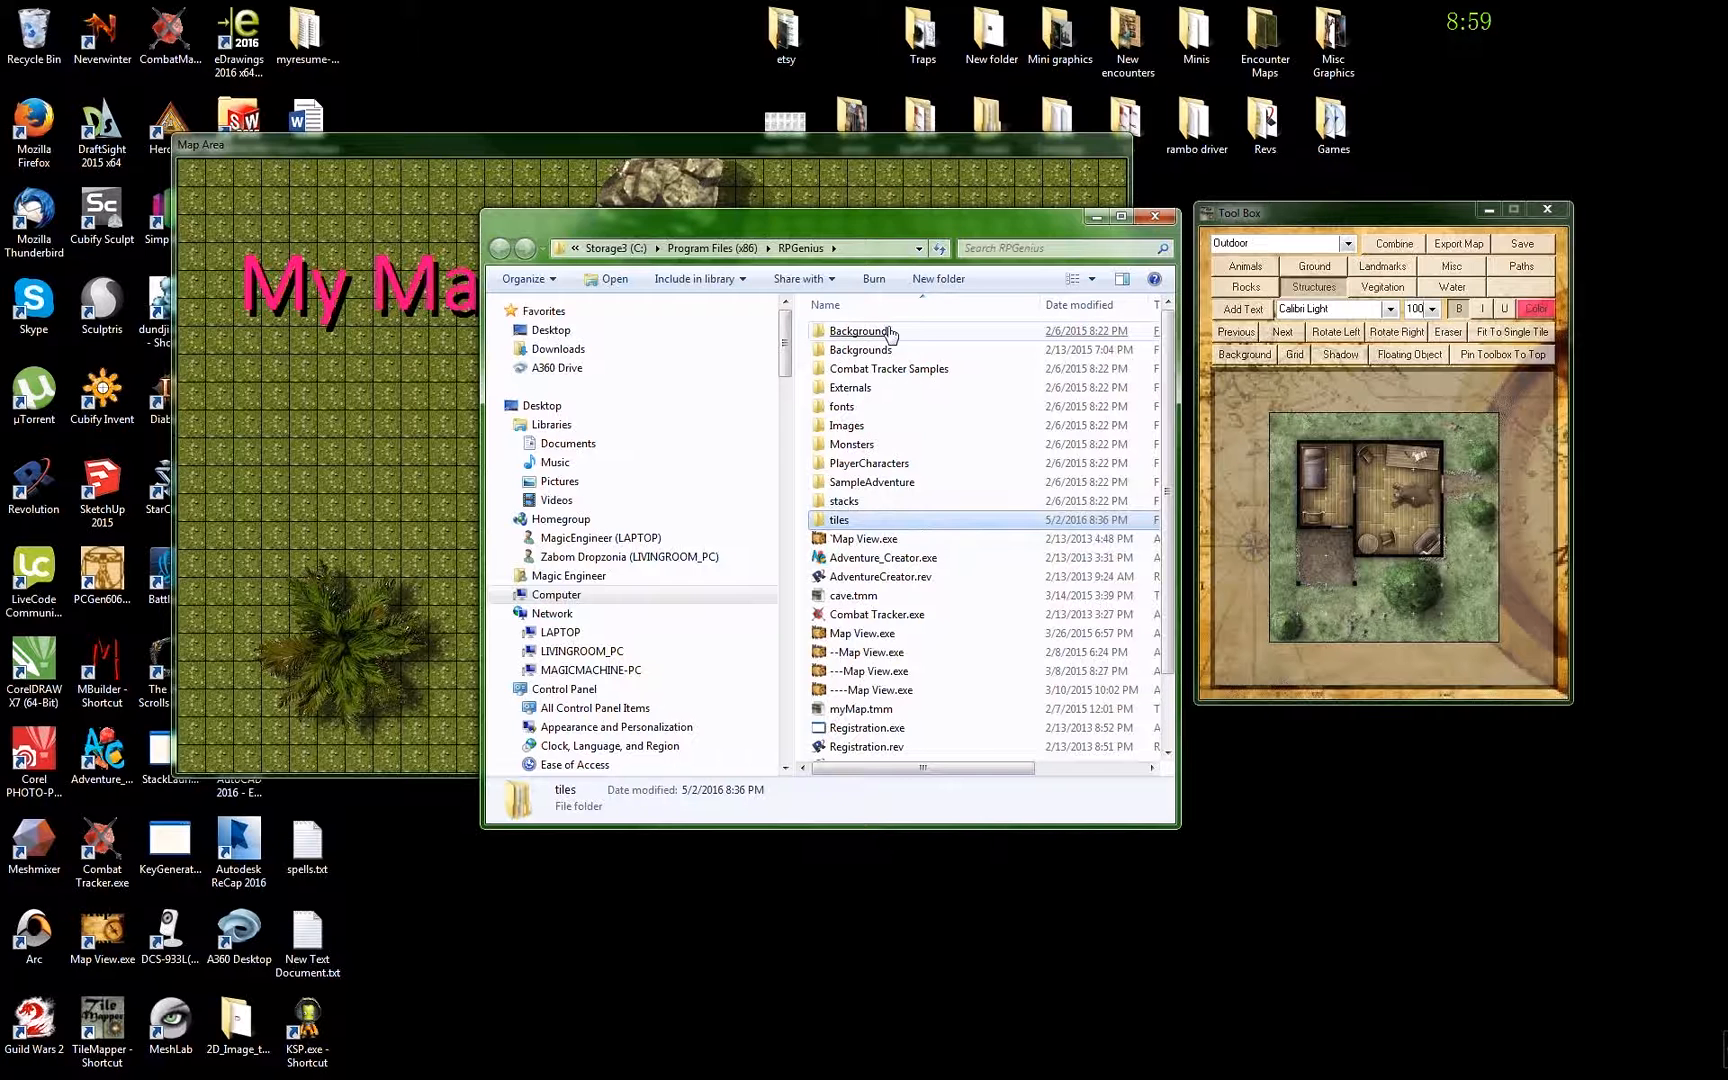
pyautogui.moveTo(890, 333); pyautogui.dragTo(889, 456)
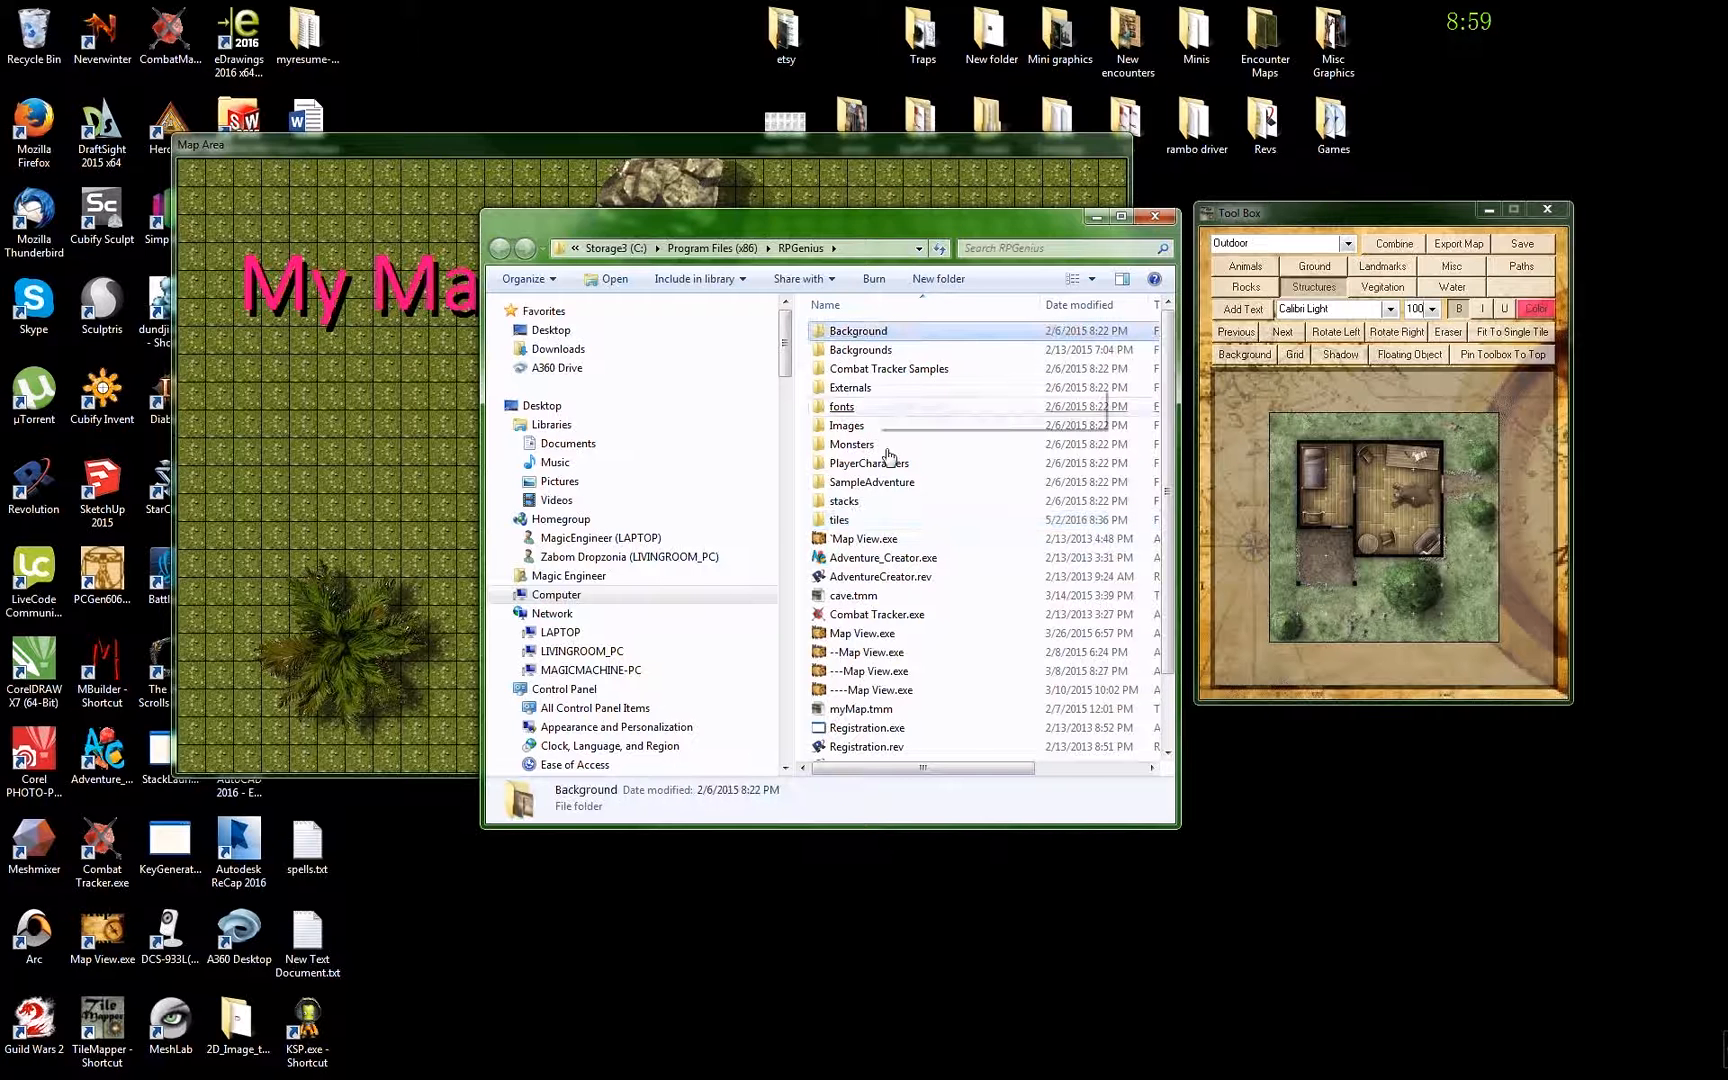
pyautogui.click(857, 578)
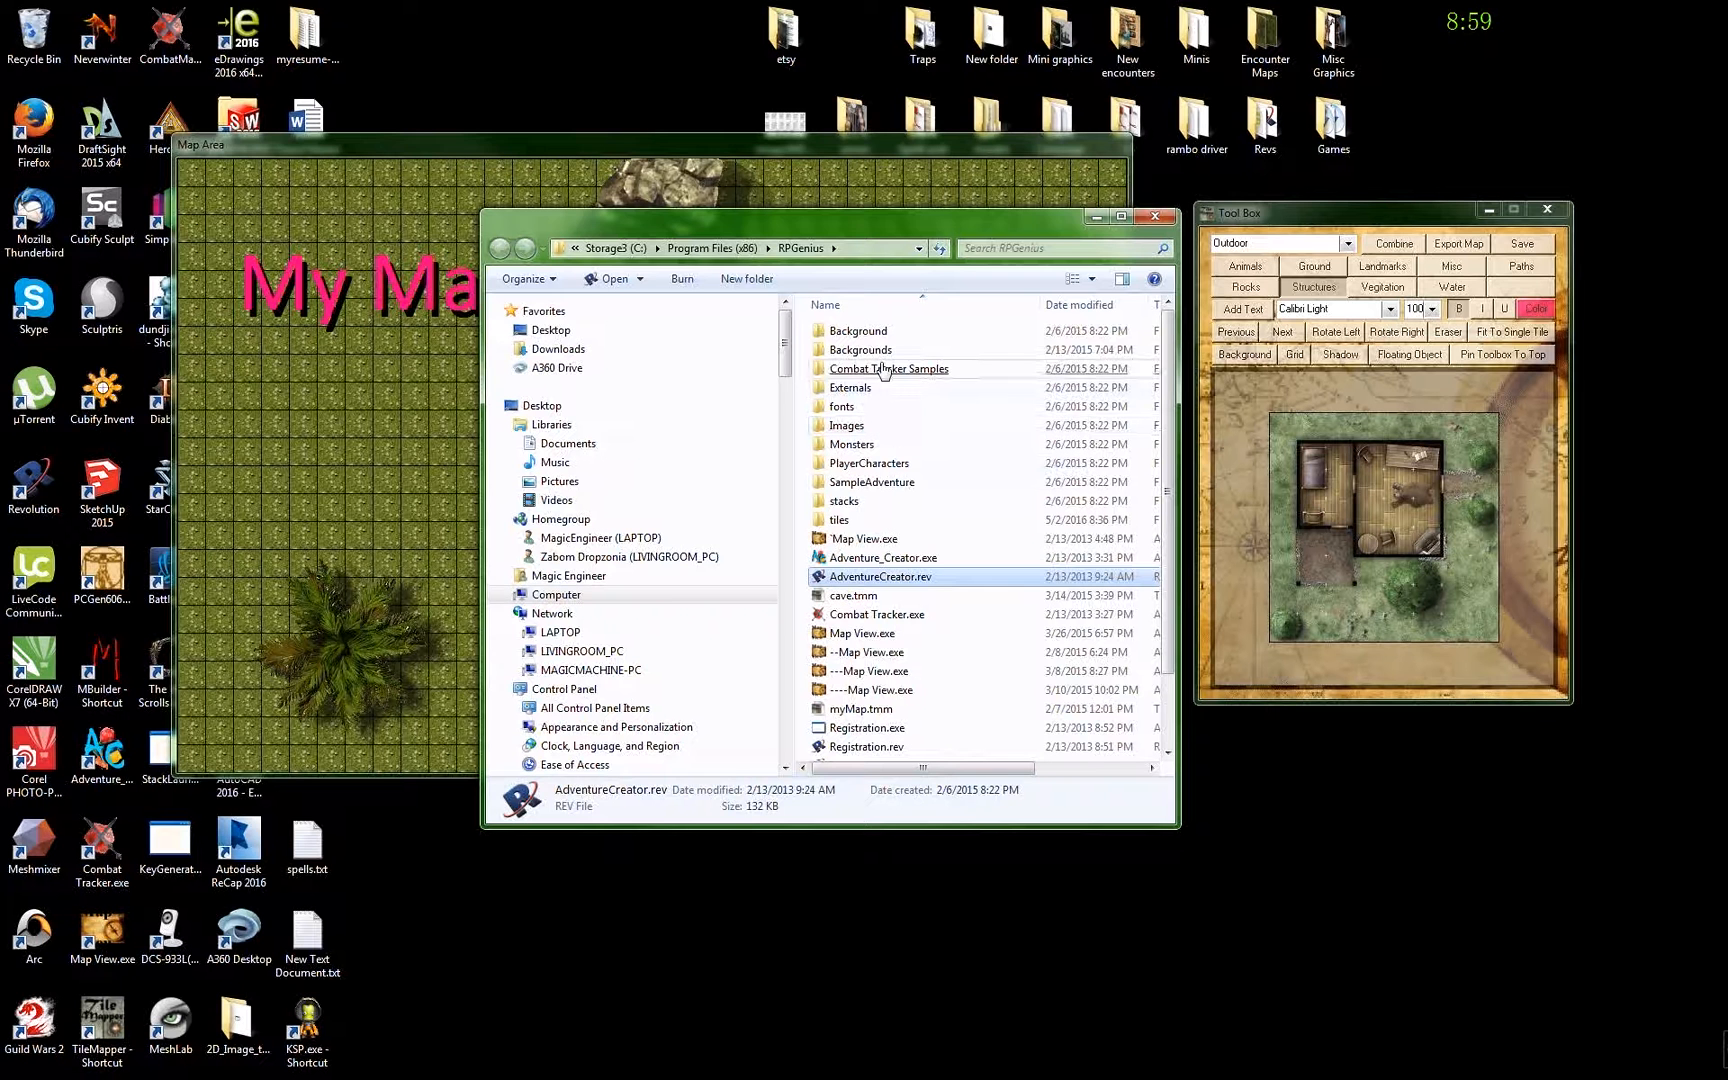
pyautogui.click(861, 352)
pyautogui.click(846, 521)
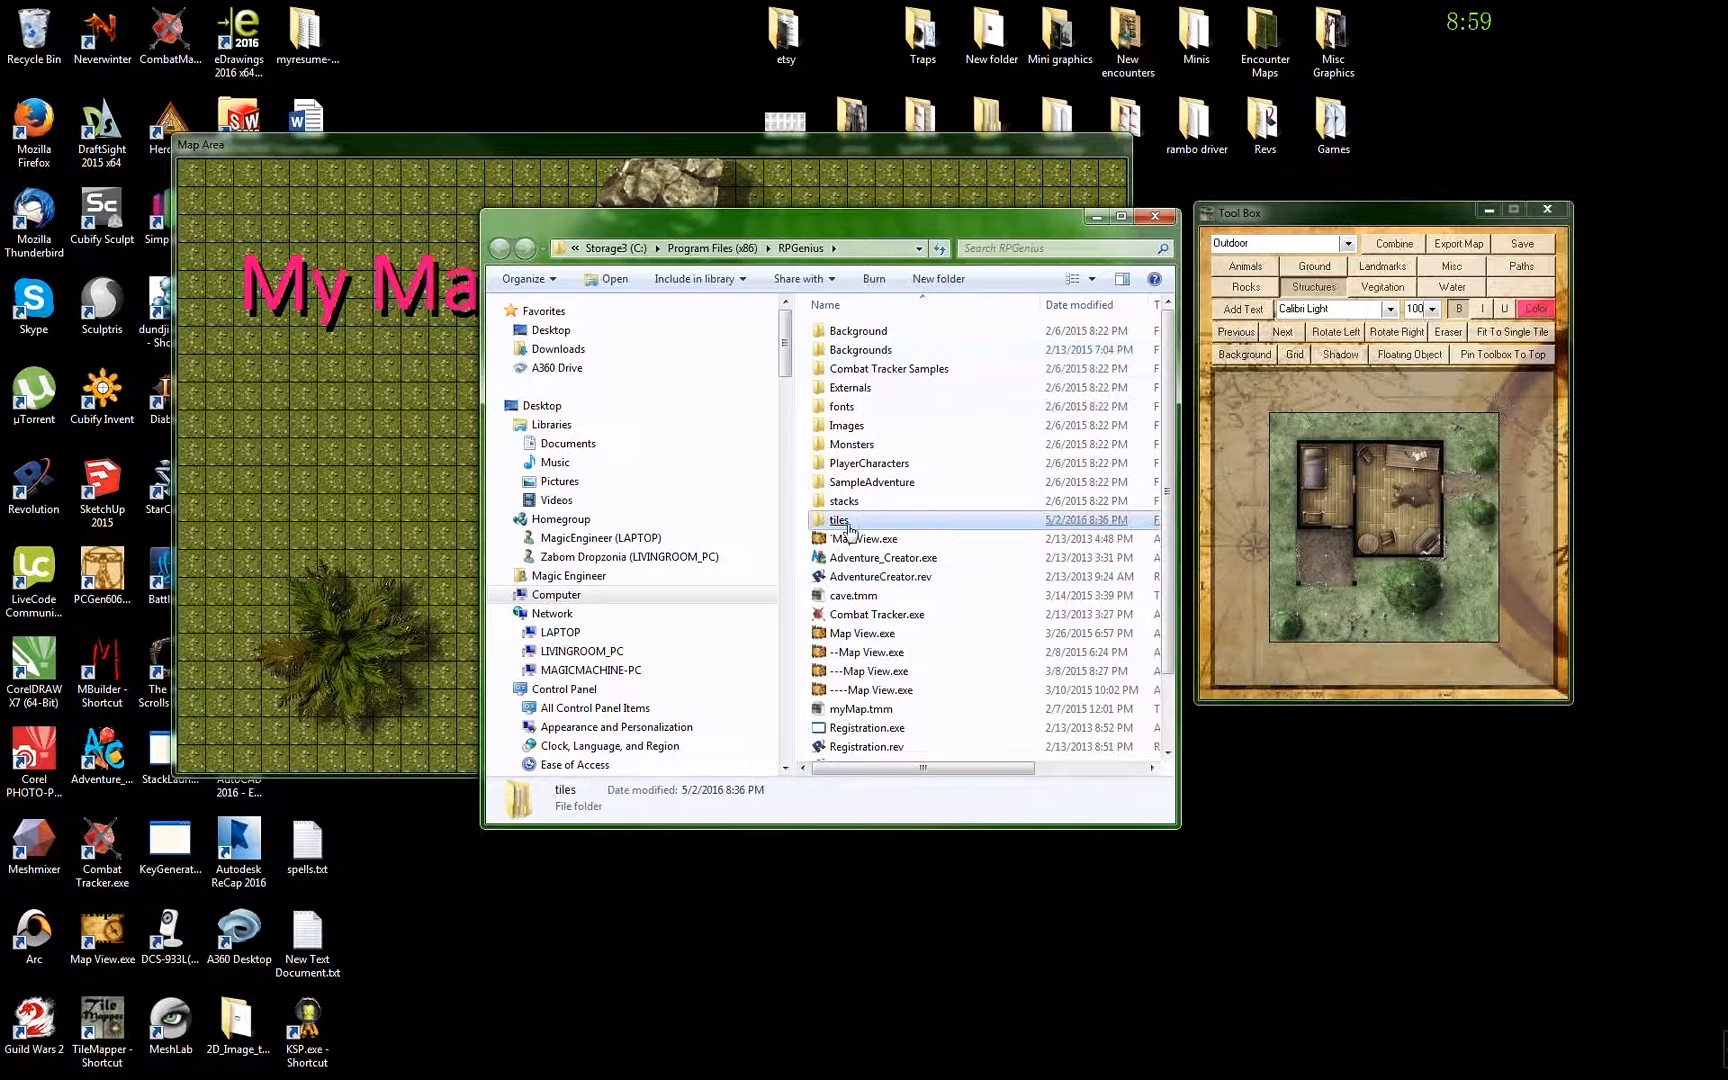
pyautogui.doubleClick(861, 350)
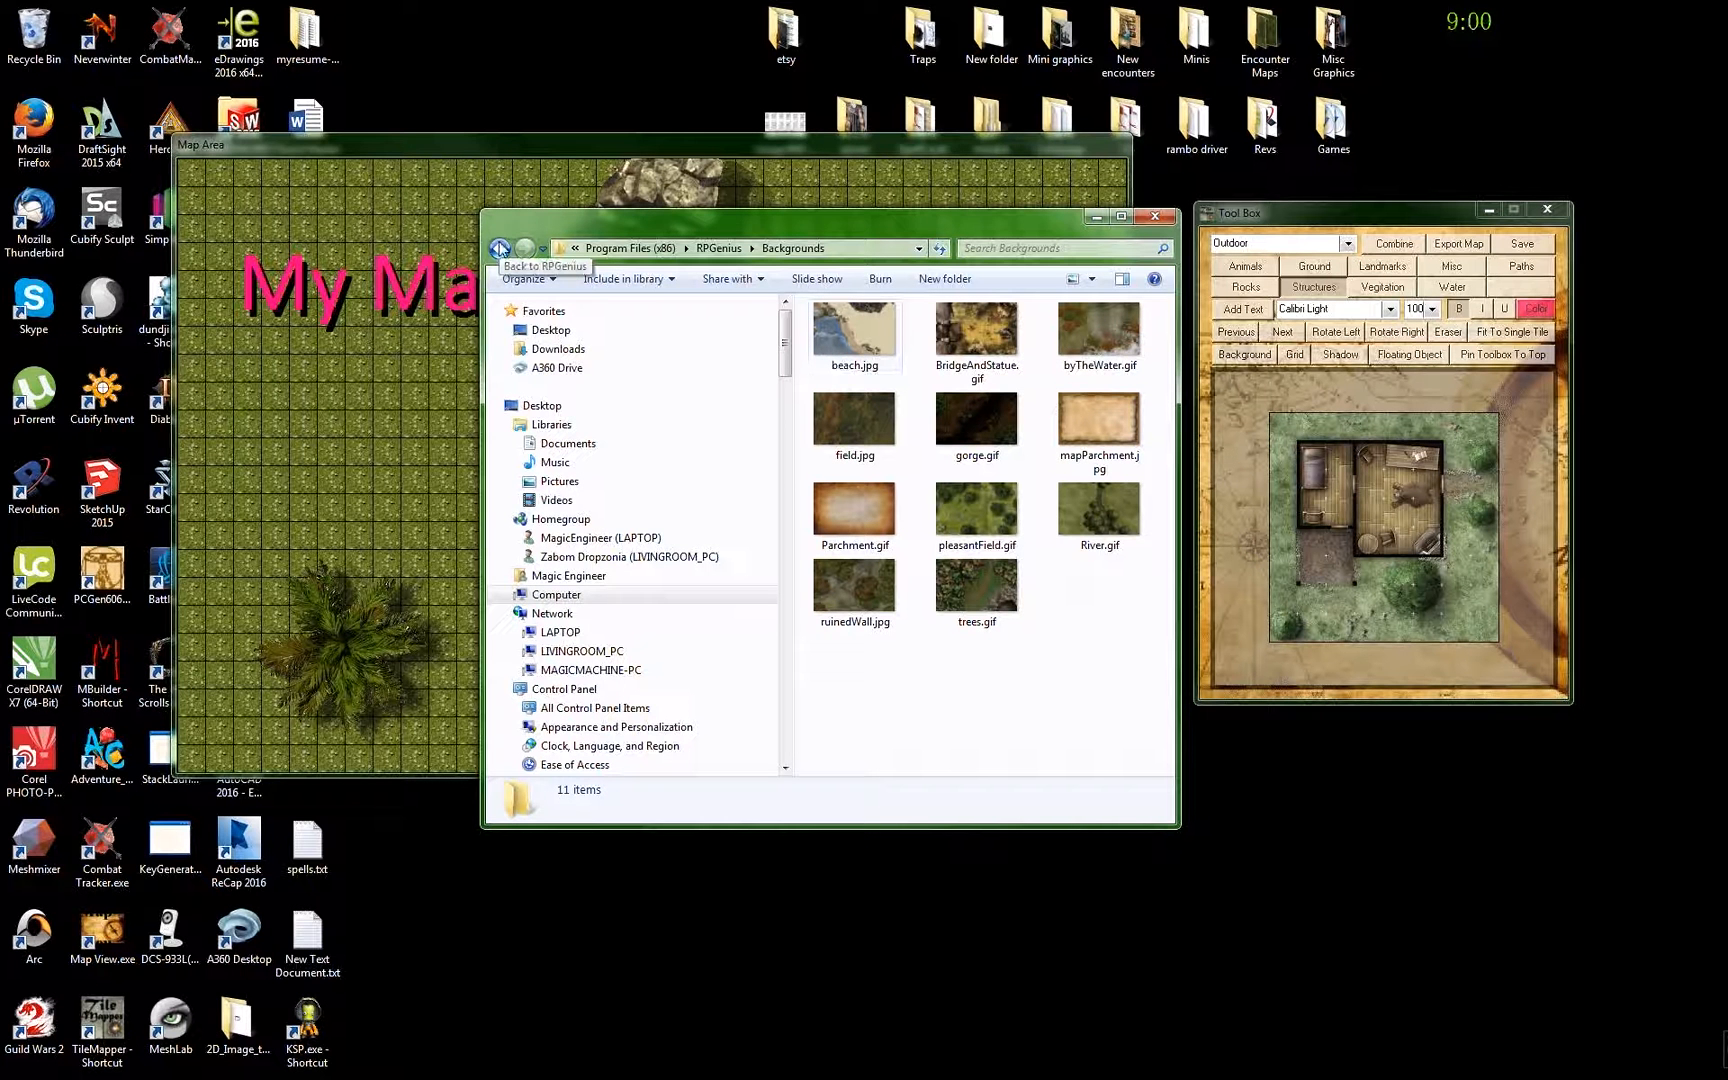
pyautogui.click(501, 253)
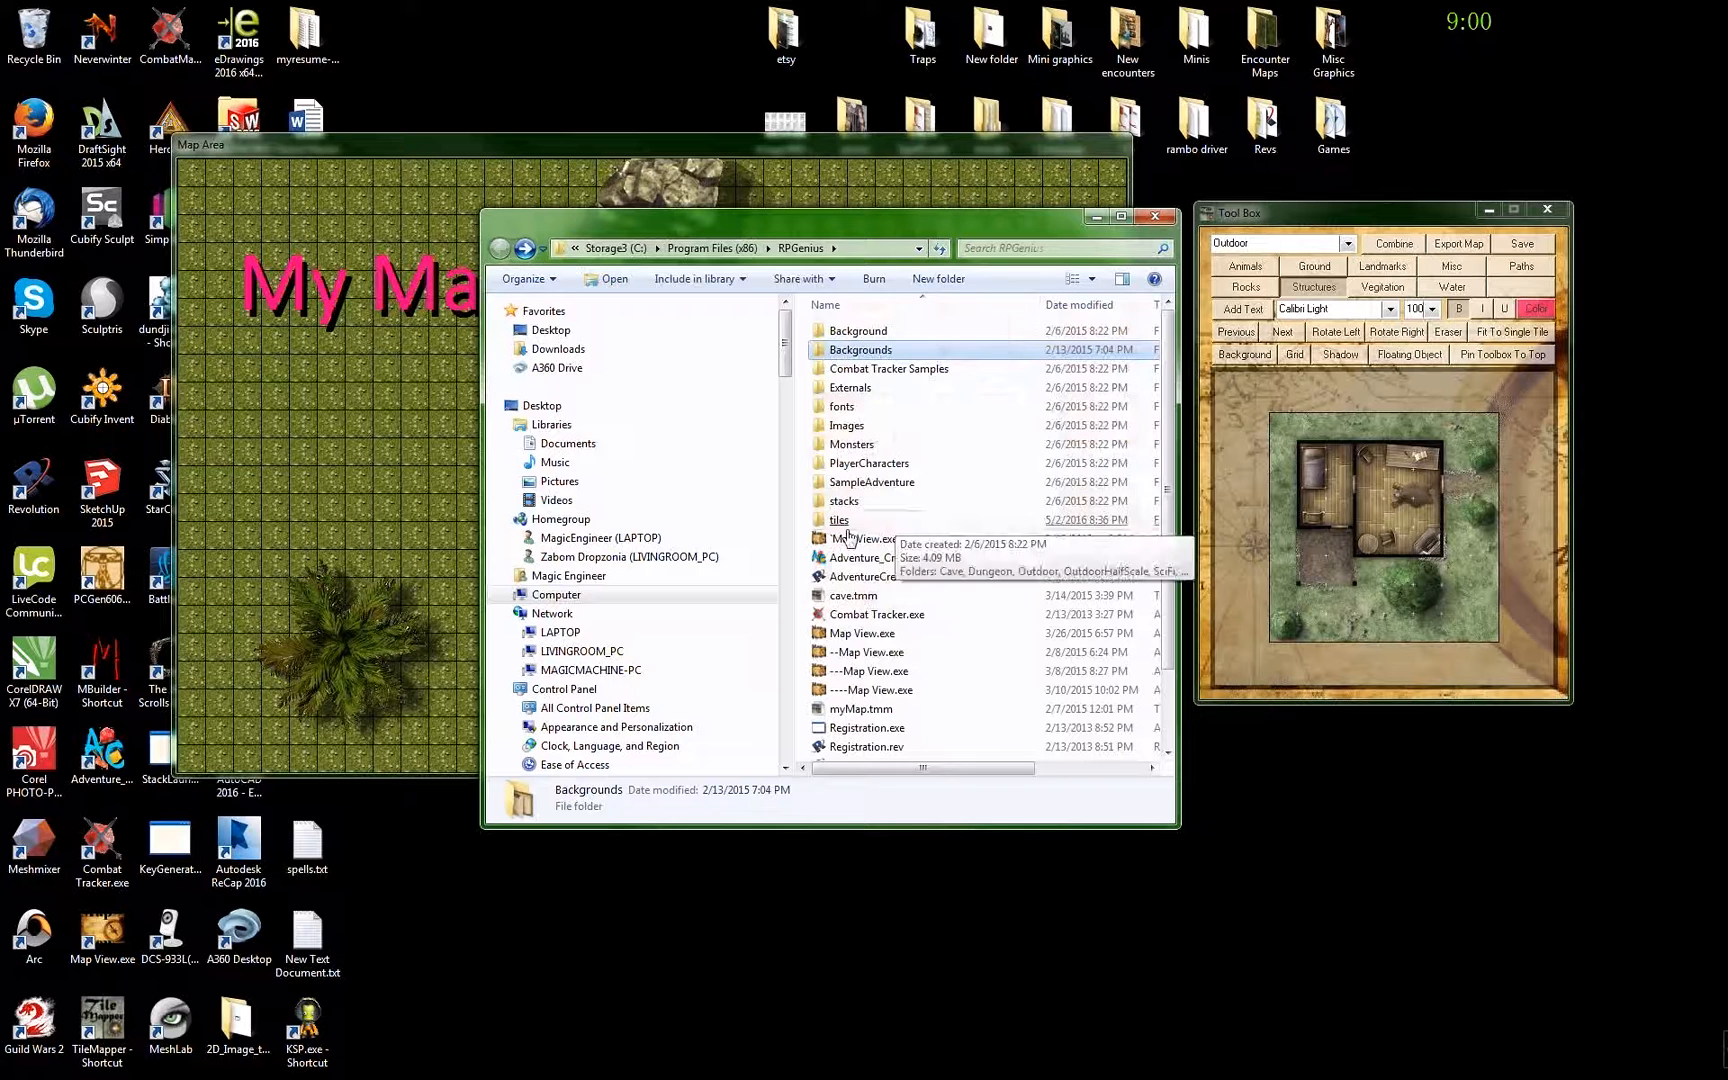
# - Open the tiles folder beside the tool box and compare its subfolders with the available tile sets
pyautogui.doubleClick(849, 527)
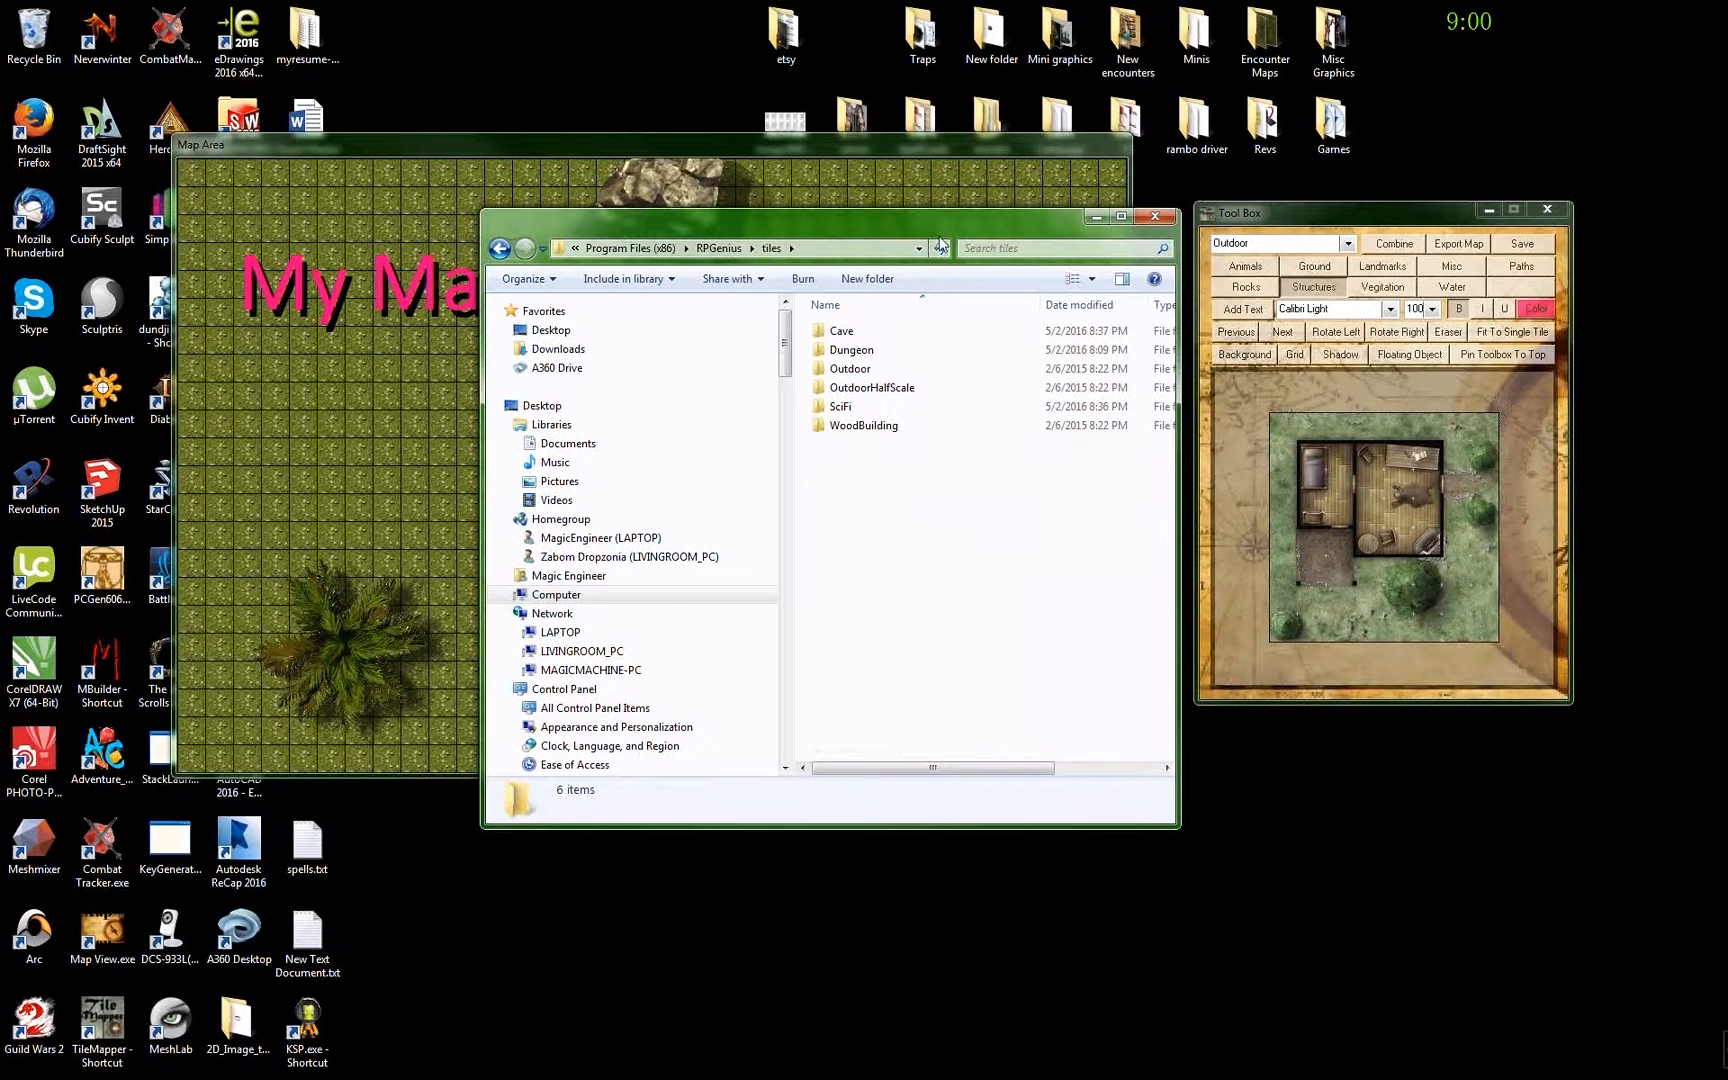
pyautogui.moveTo(963, 225); pyautogui.dragTo(792, 188)
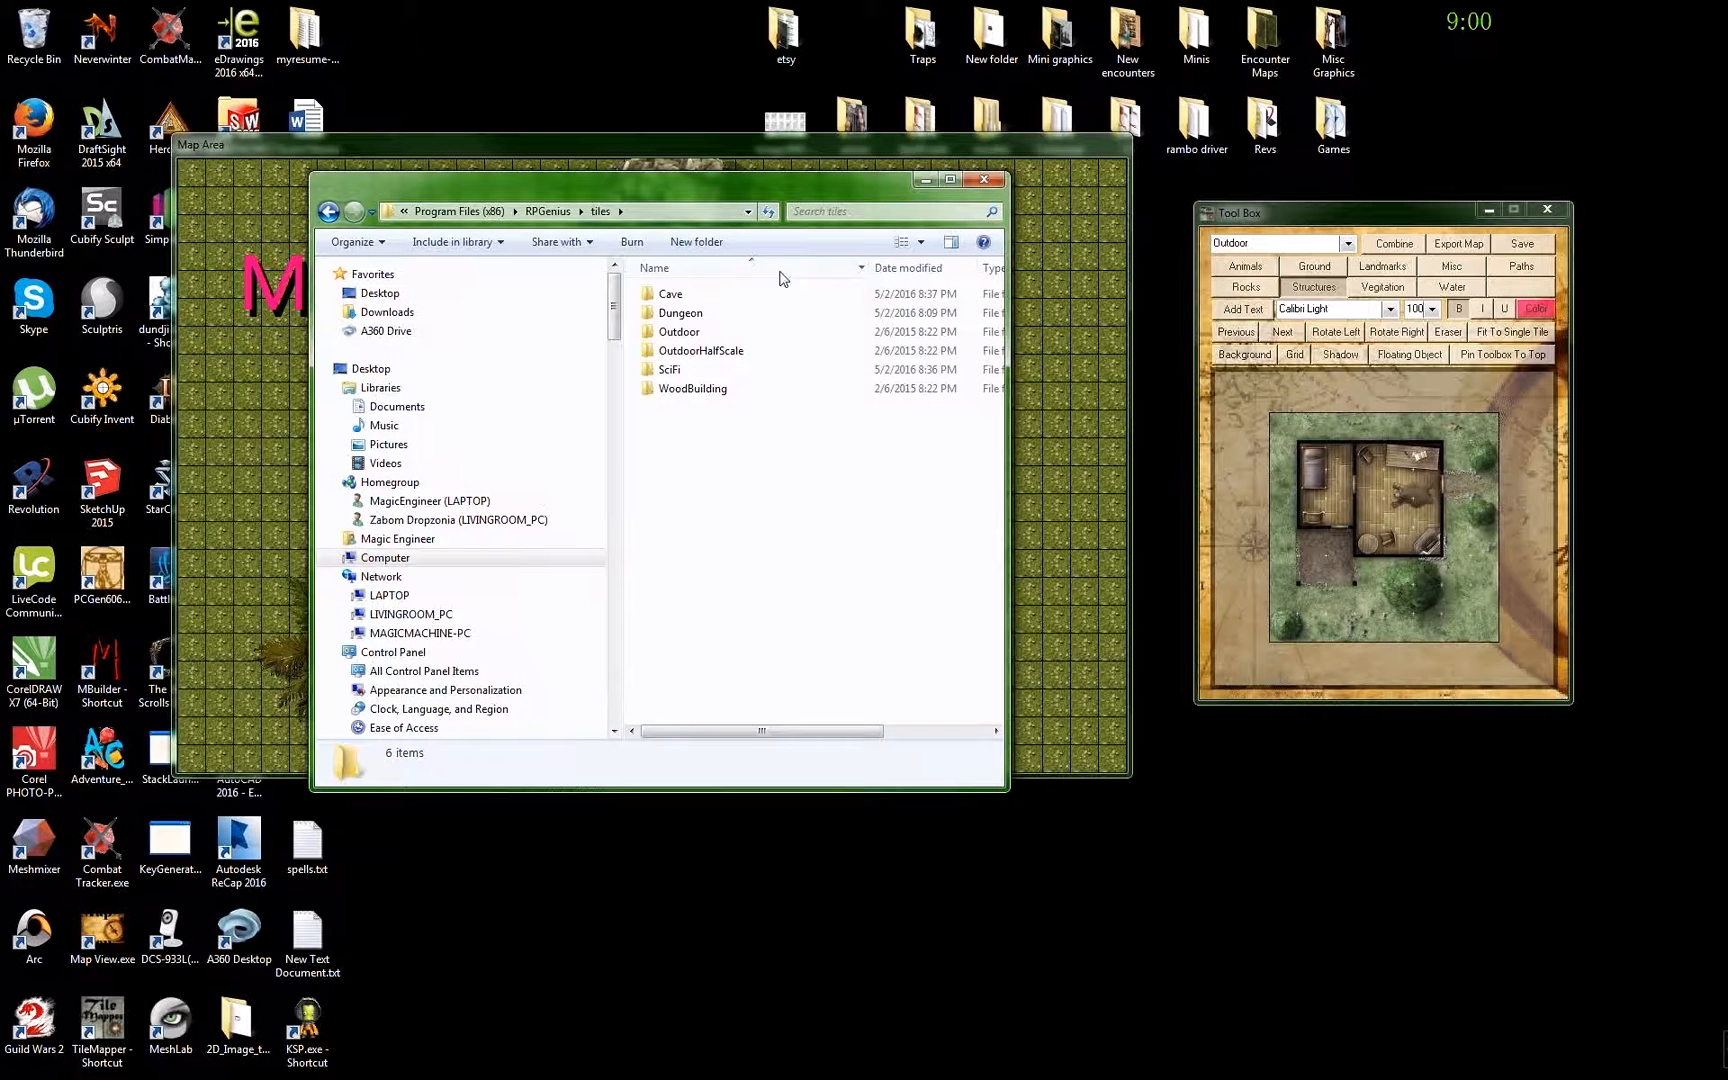
pyautogui.click(1348, 244)
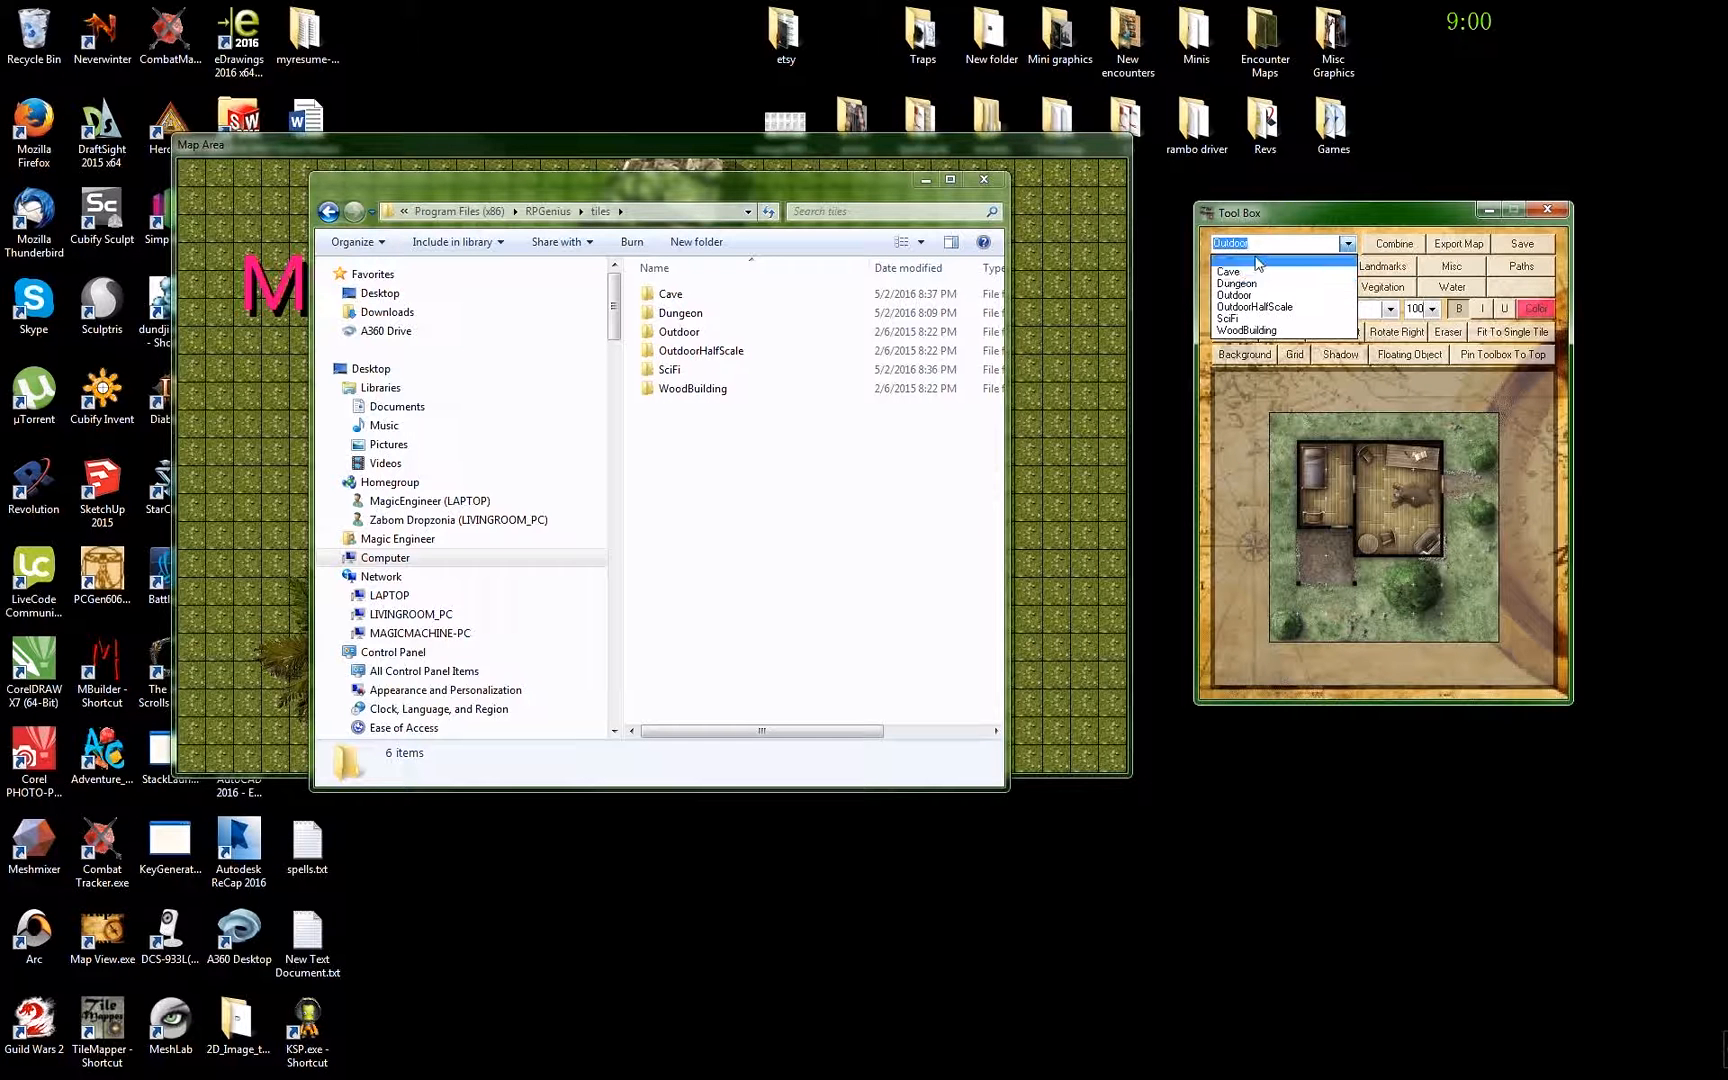
pyautogui.click(806, 521)
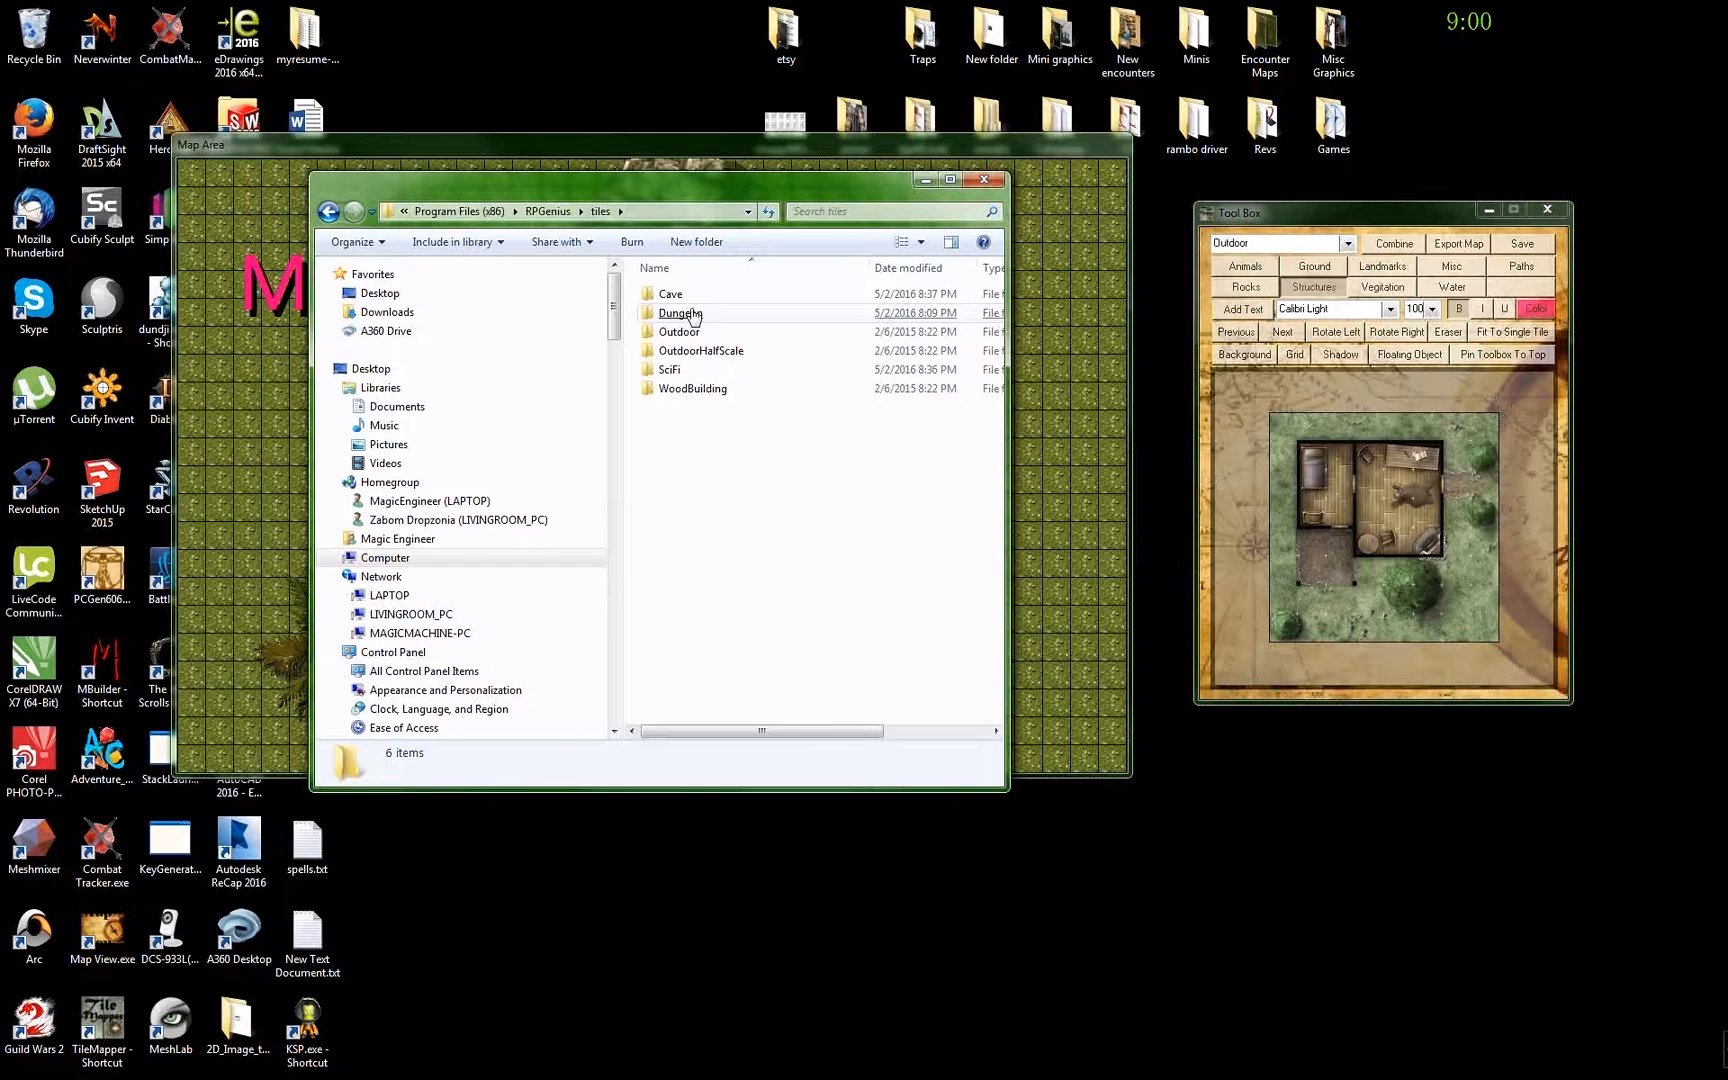
# - Open the Dungeon folder and switch the tile set to Dungeon to compare subfolders with tile categories
pyautogui.click(693, 315)
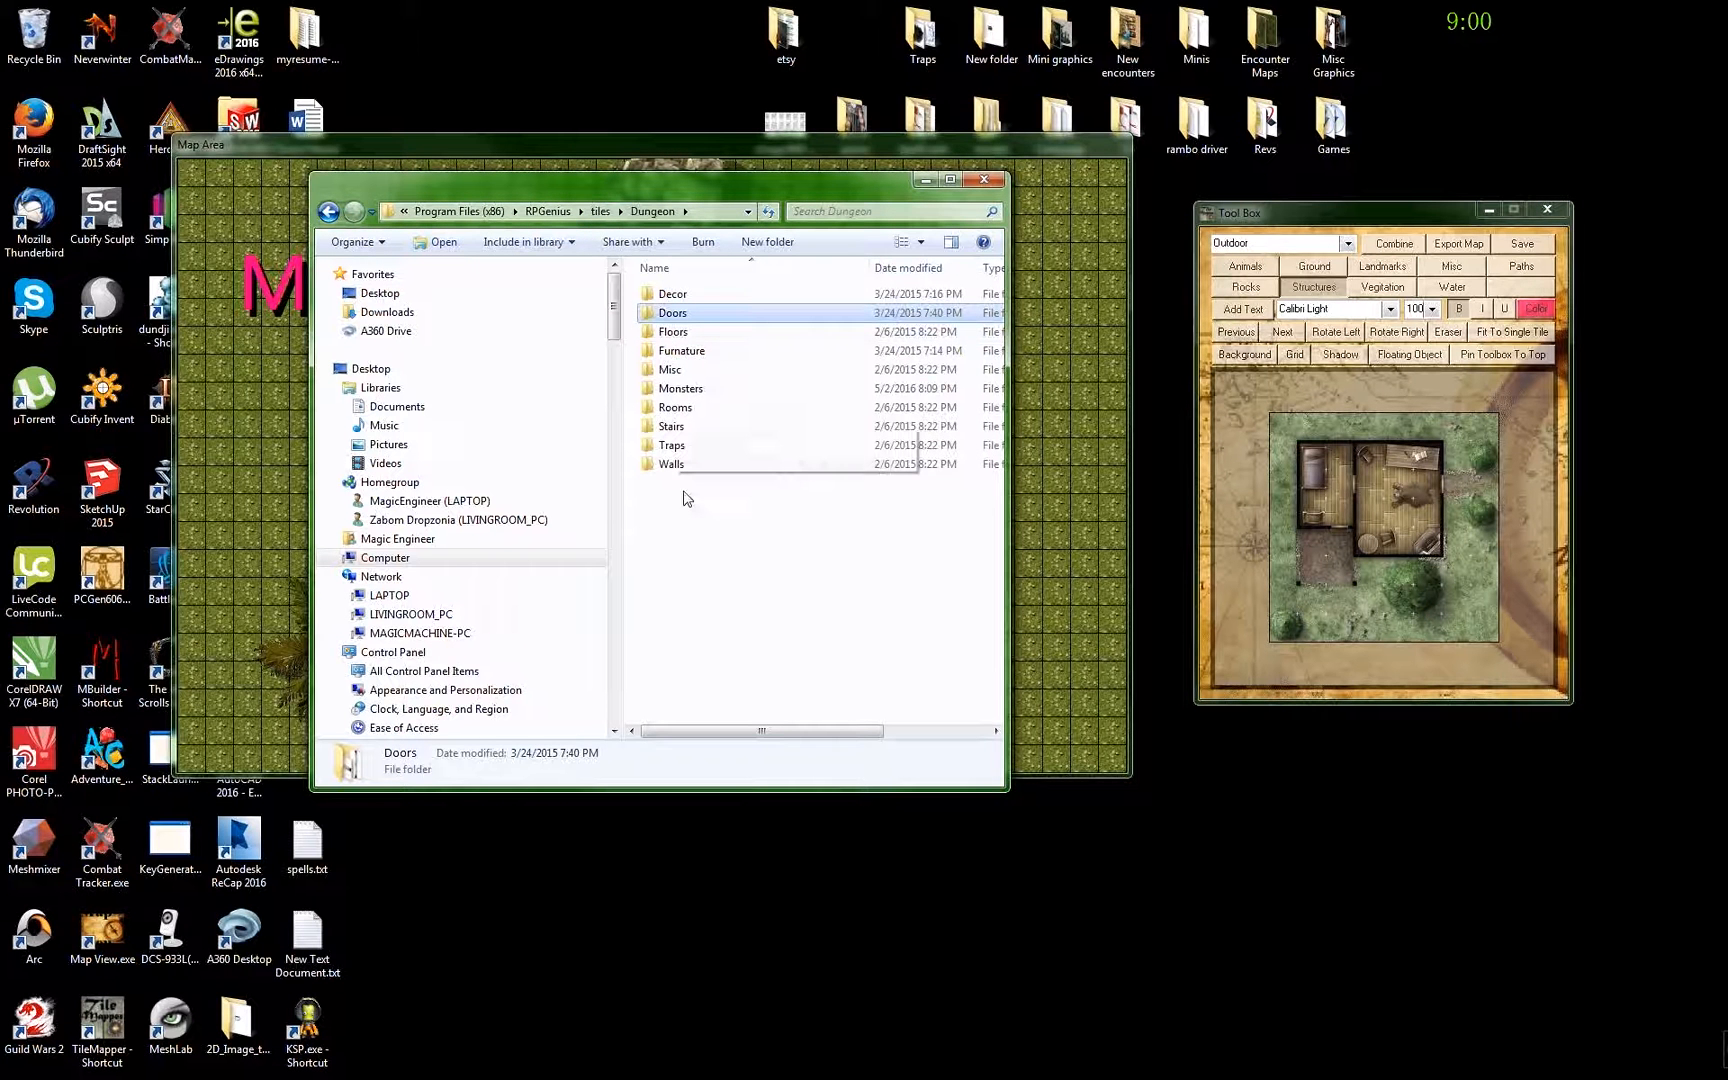
pyautogui.click(1348, 244)
pyautogui.click(1300, 284)
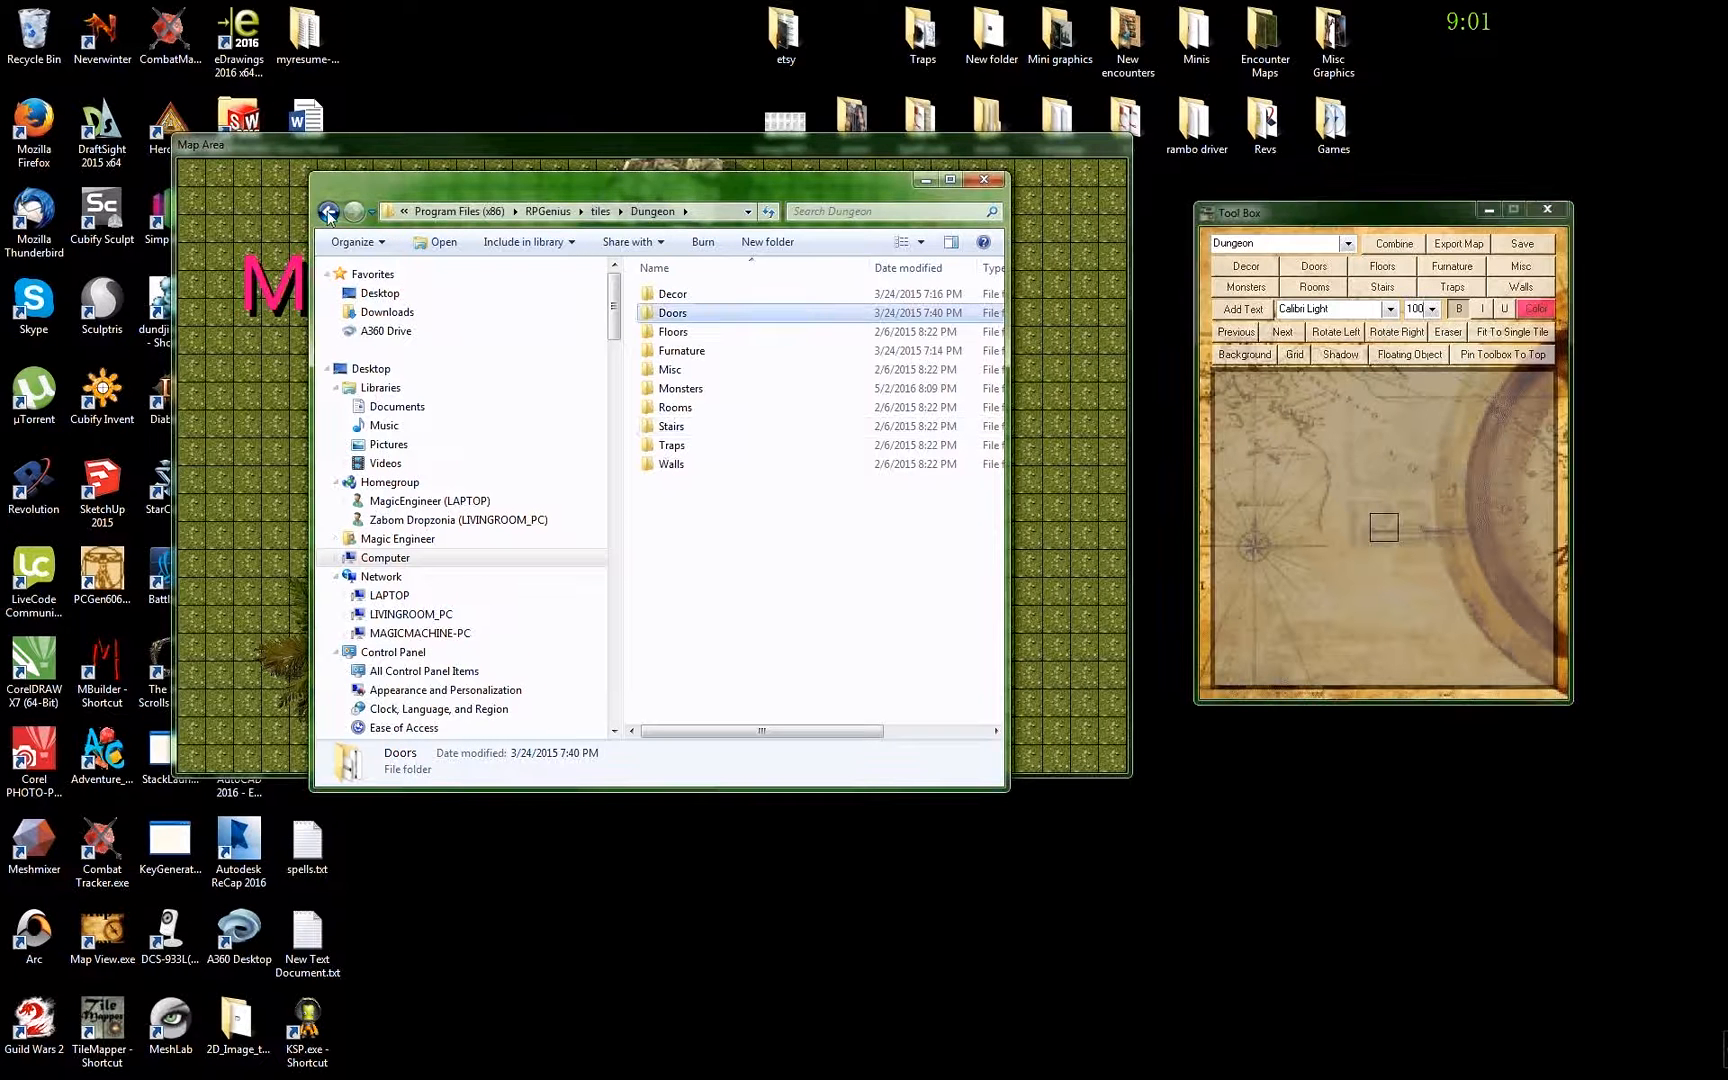
# - Create a new folder named "Monsters" inside the Cave folder of the tiles directory
pyautogui.hotkey('alt', 'Left')
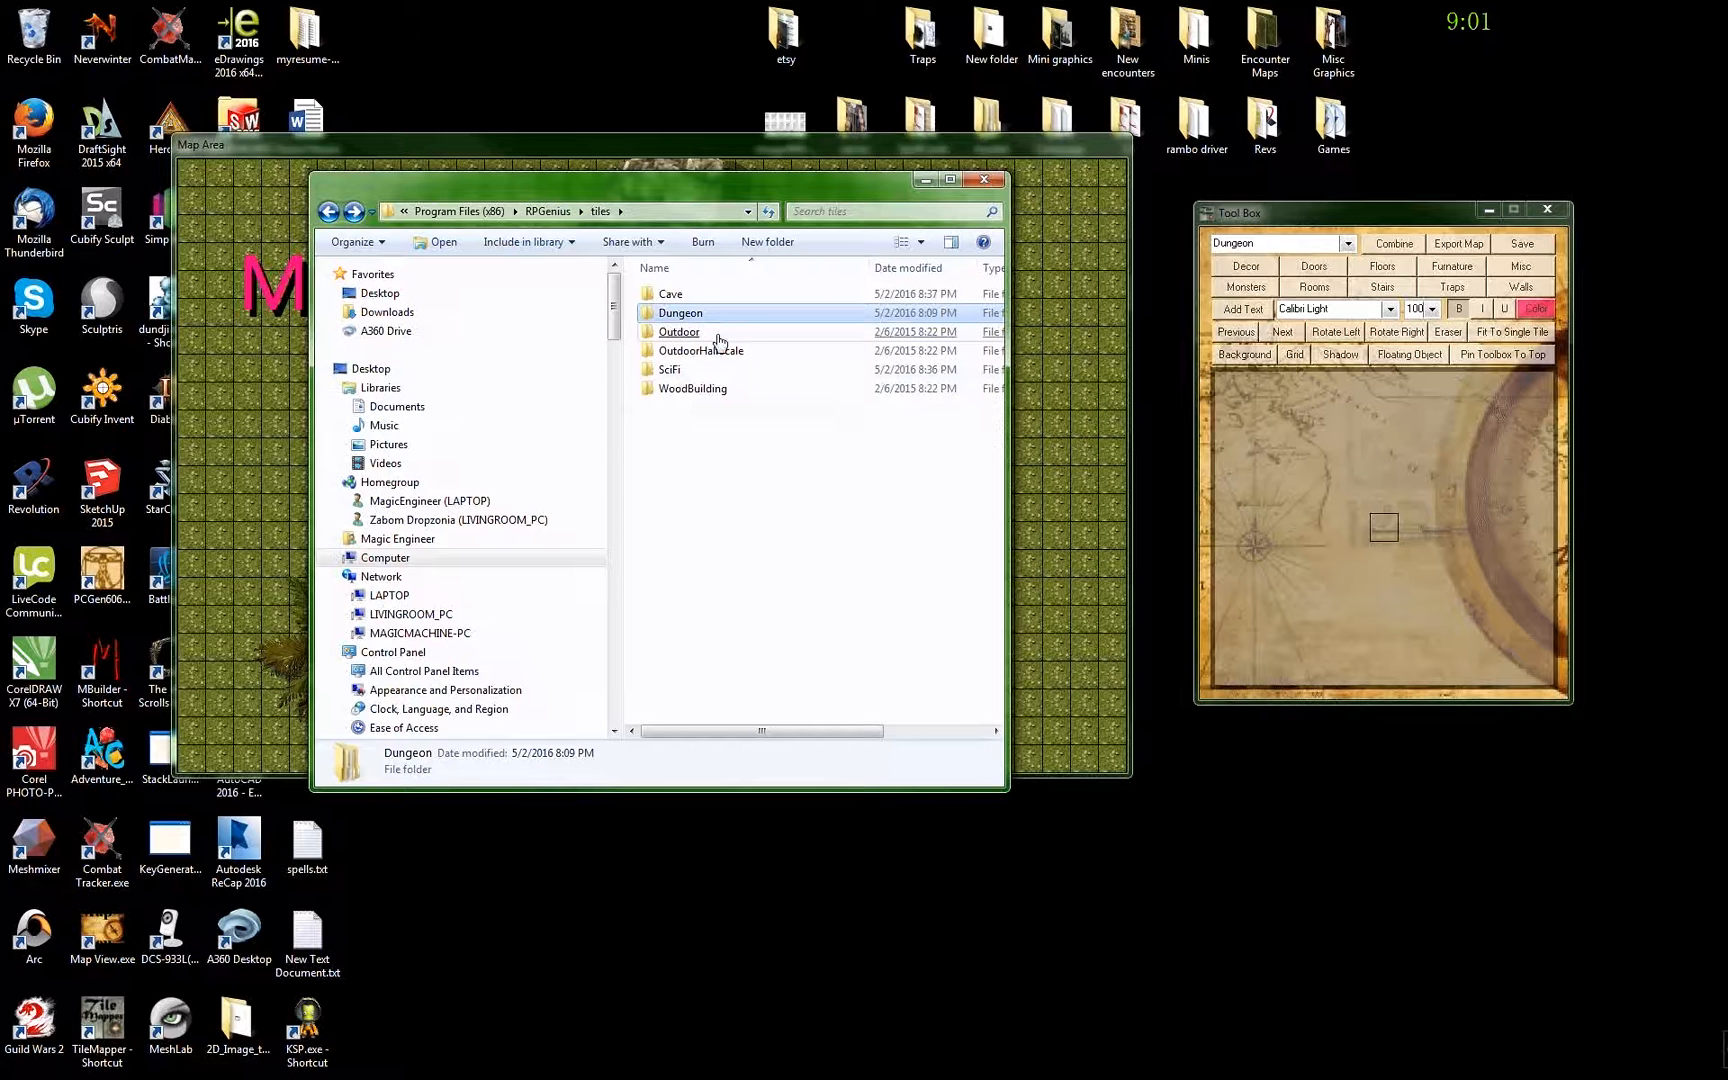
pyautogui.doubleClick(688, 297)
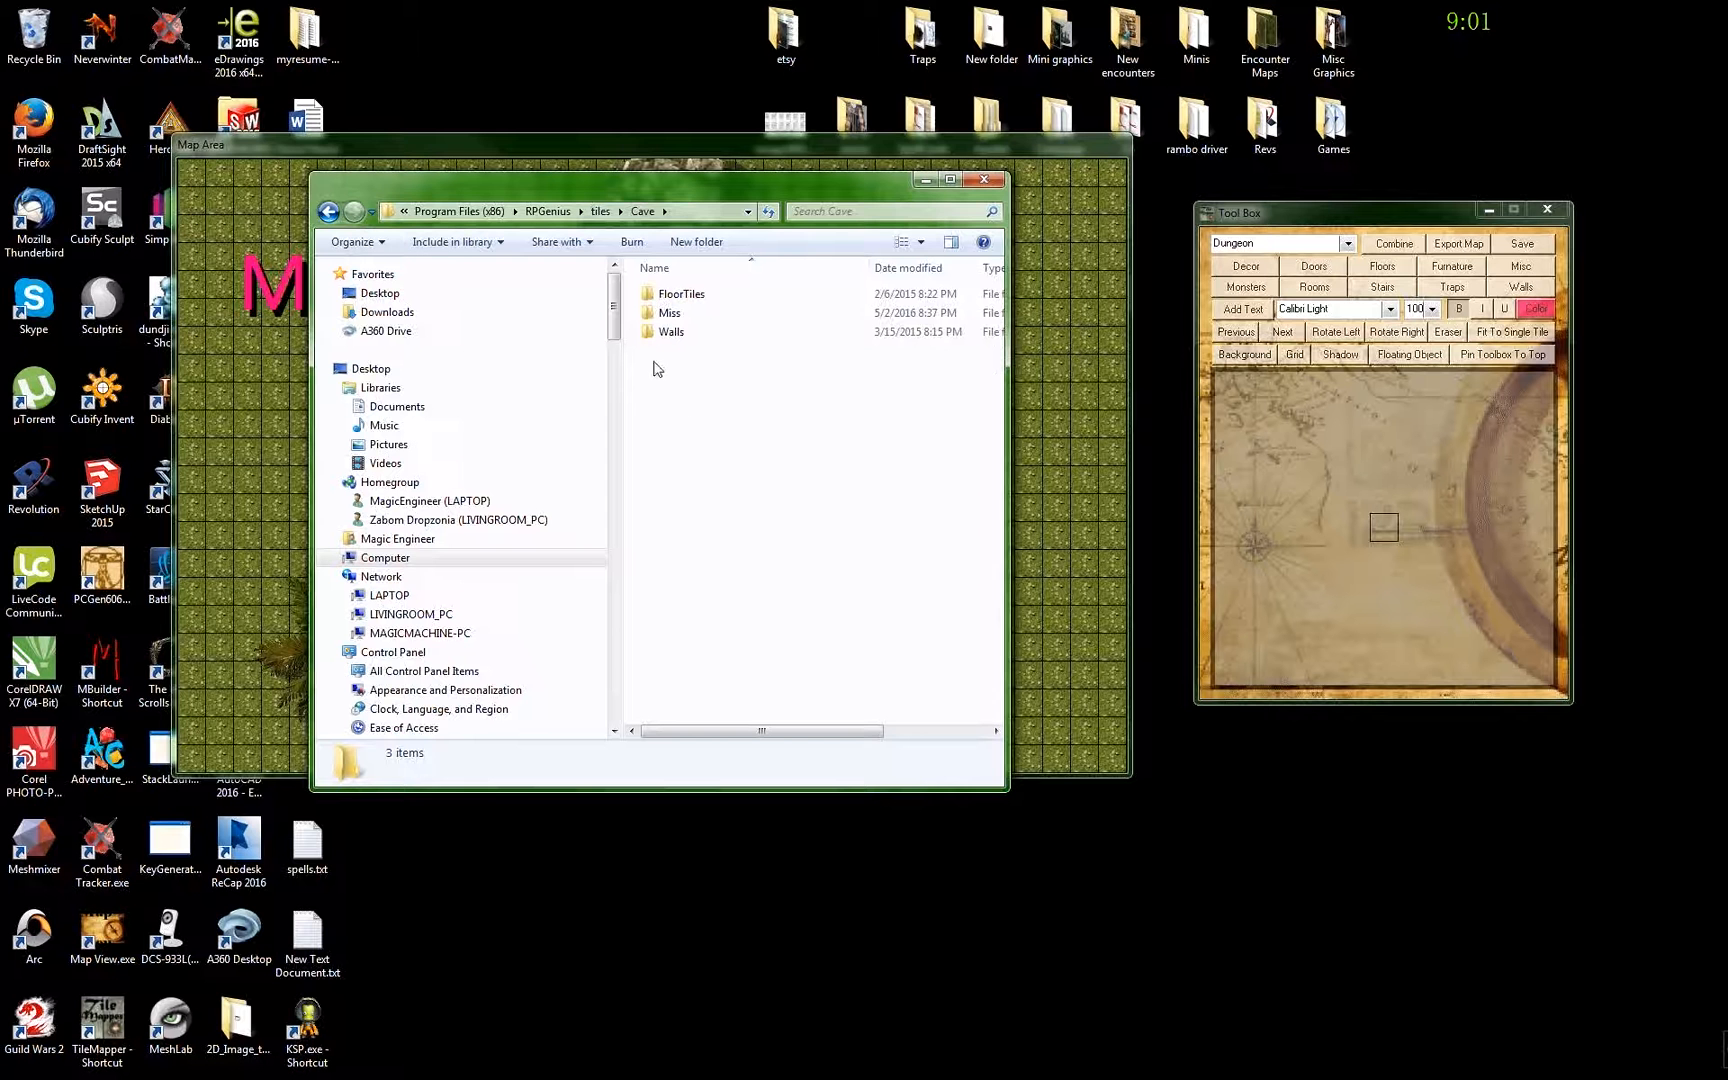
pyautogui.rightClick(674, 410)
pyautogui.moveTo(771, 625)
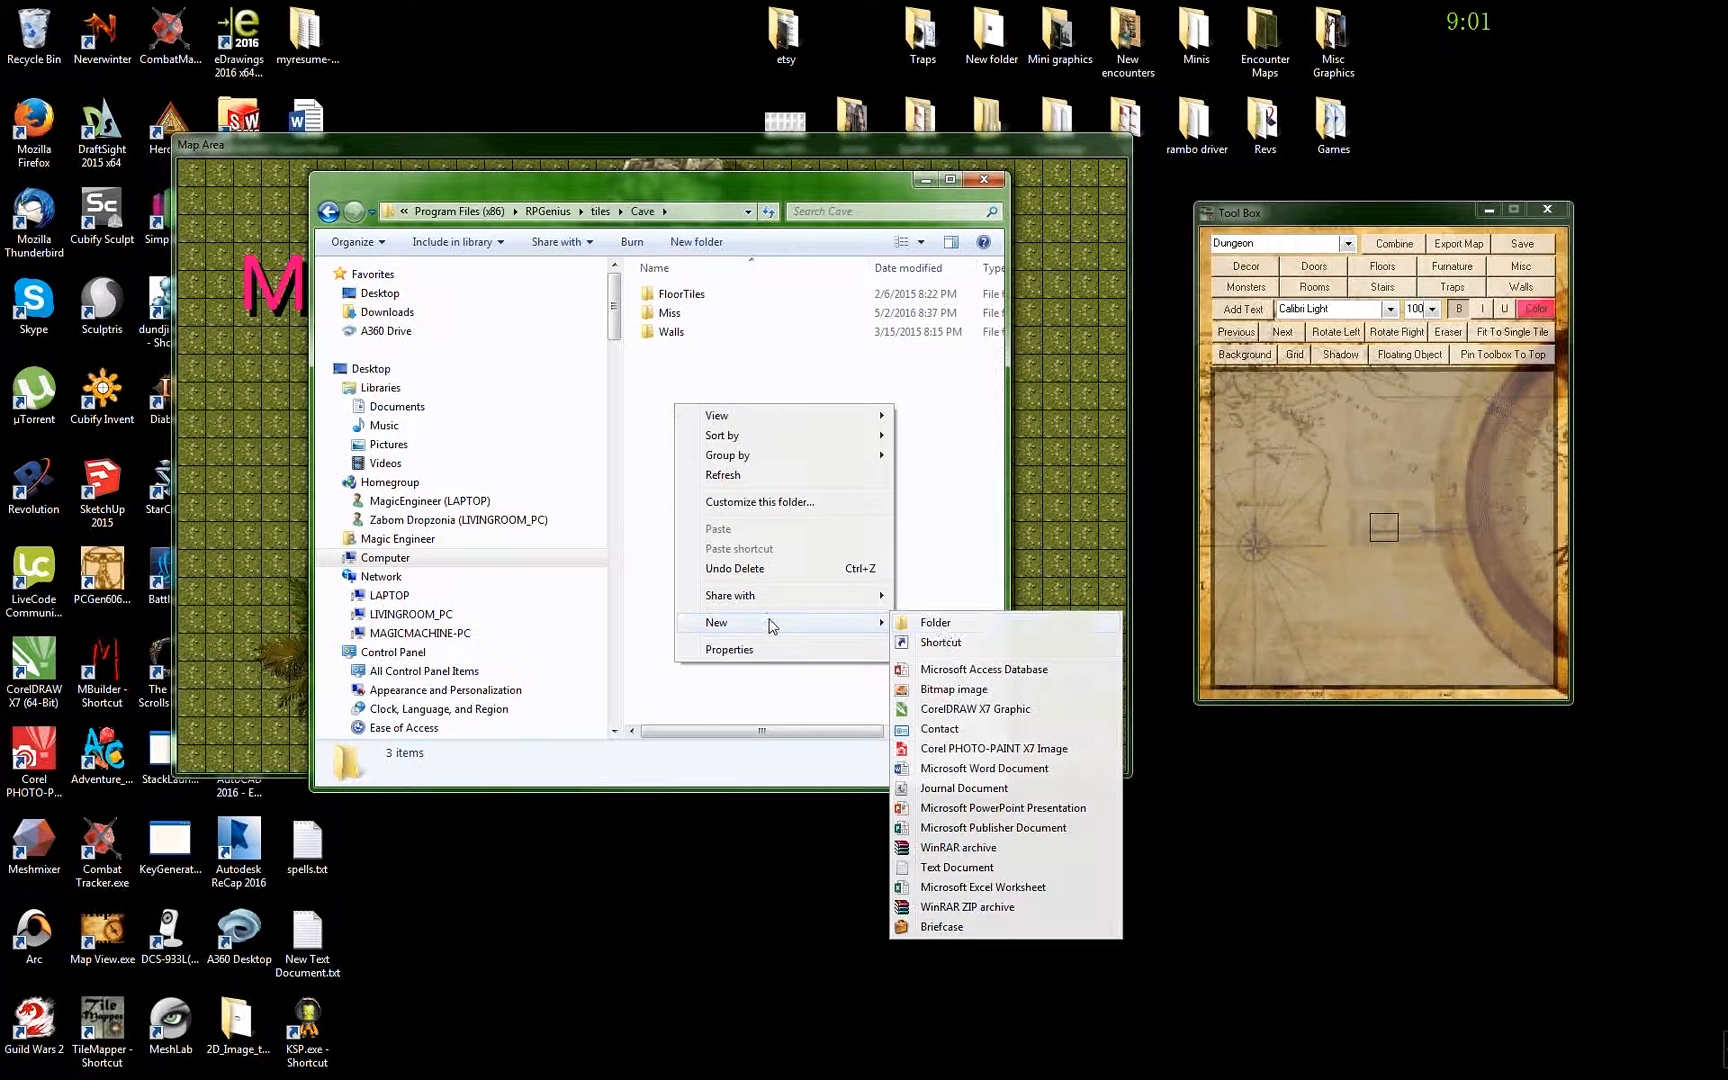
pyautogui.click(936, 624)
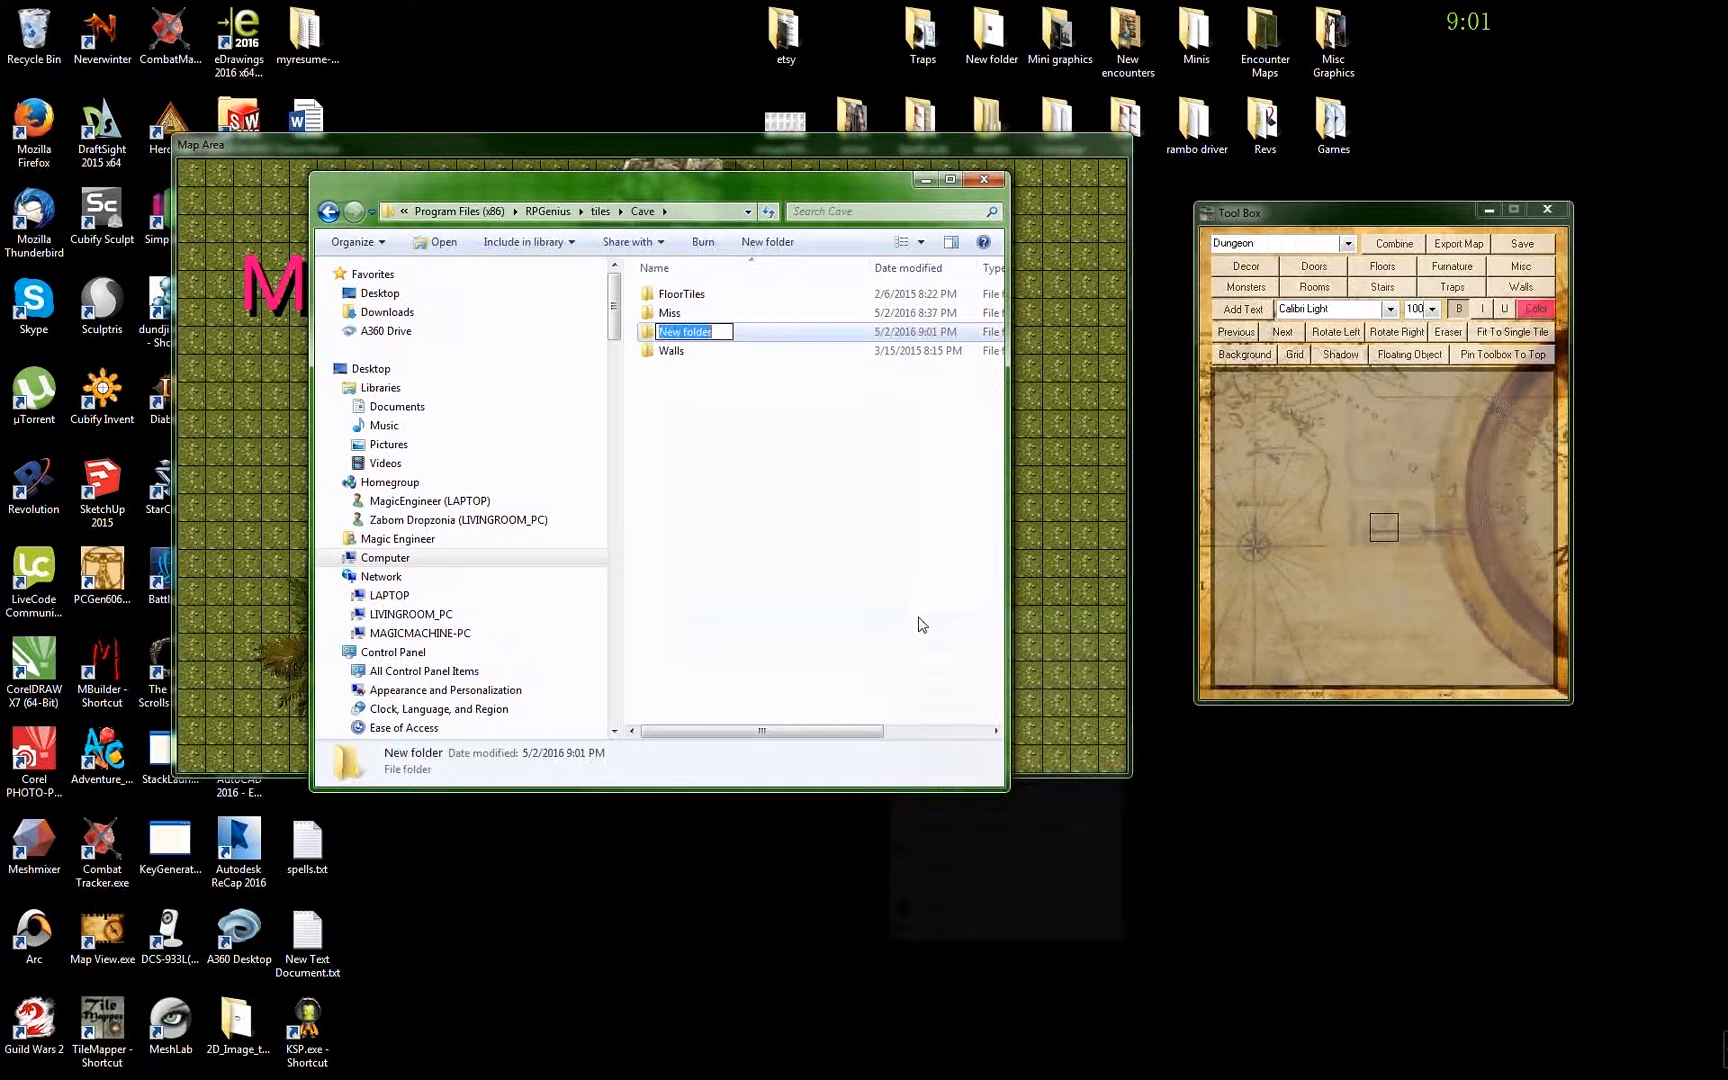
pyautogui.write('Mo')
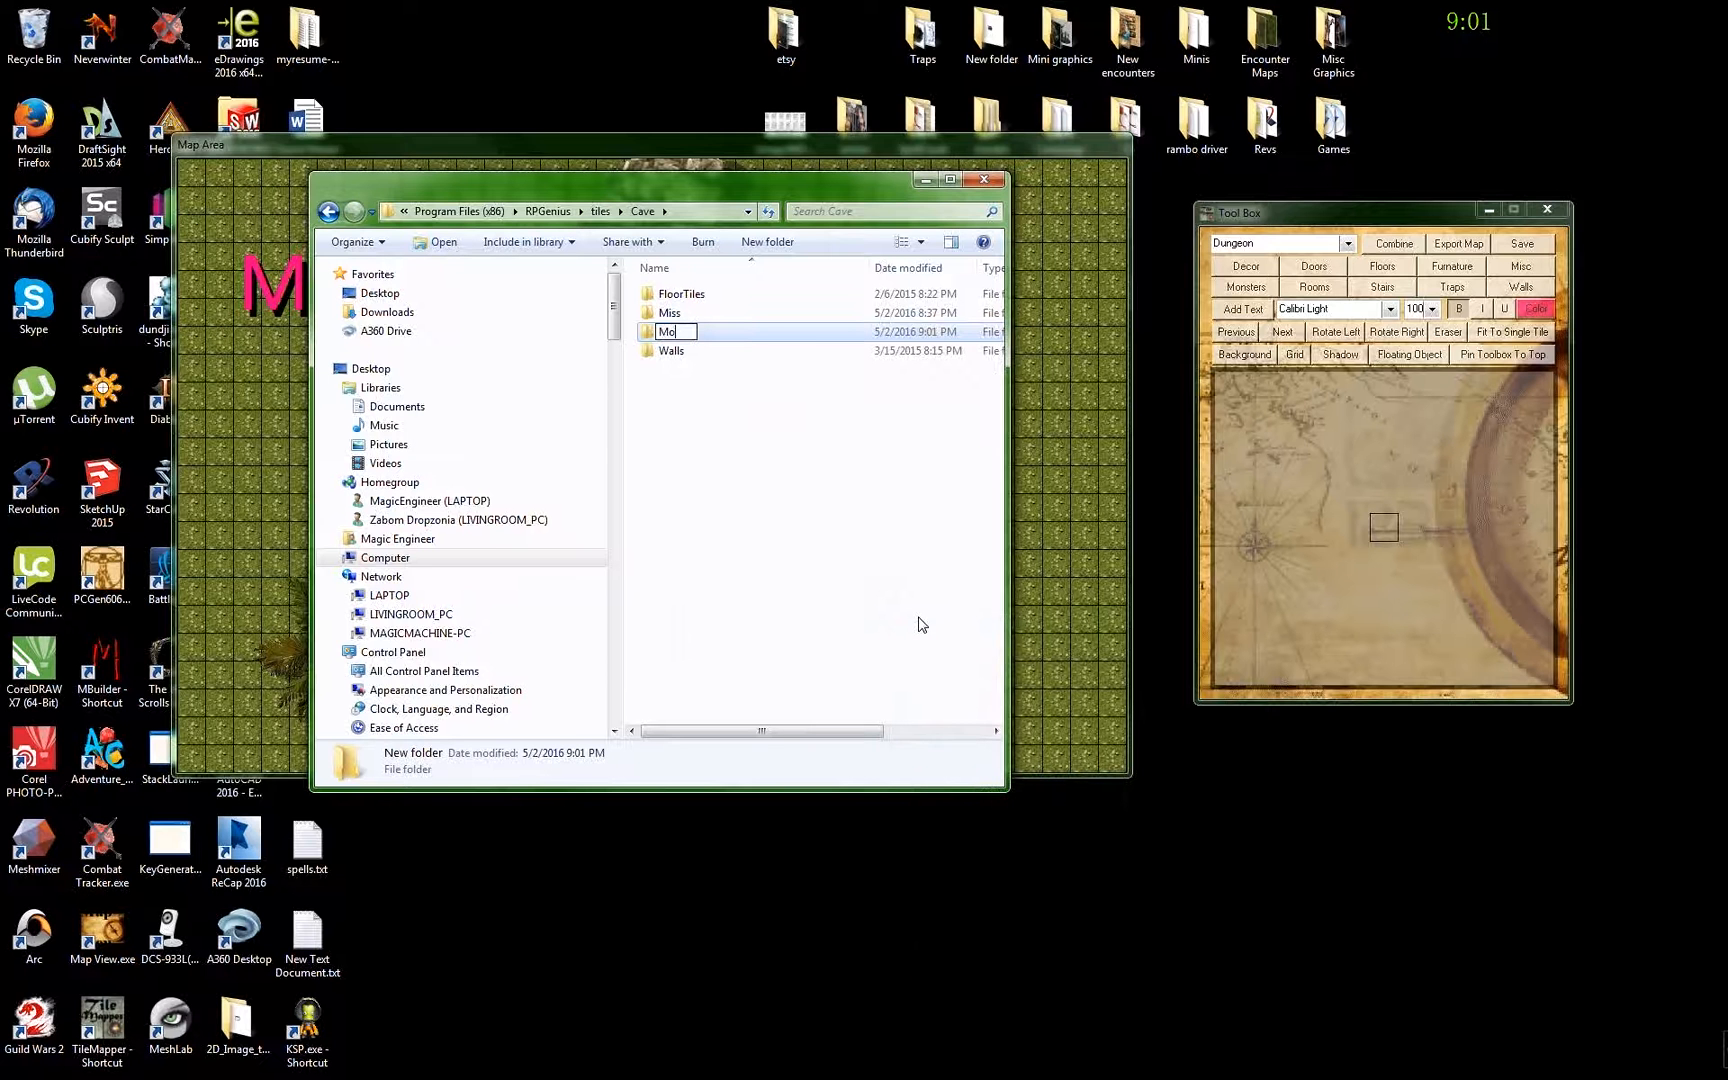
pyautogui.write('nsters')
pyautogui.click(854, 612)
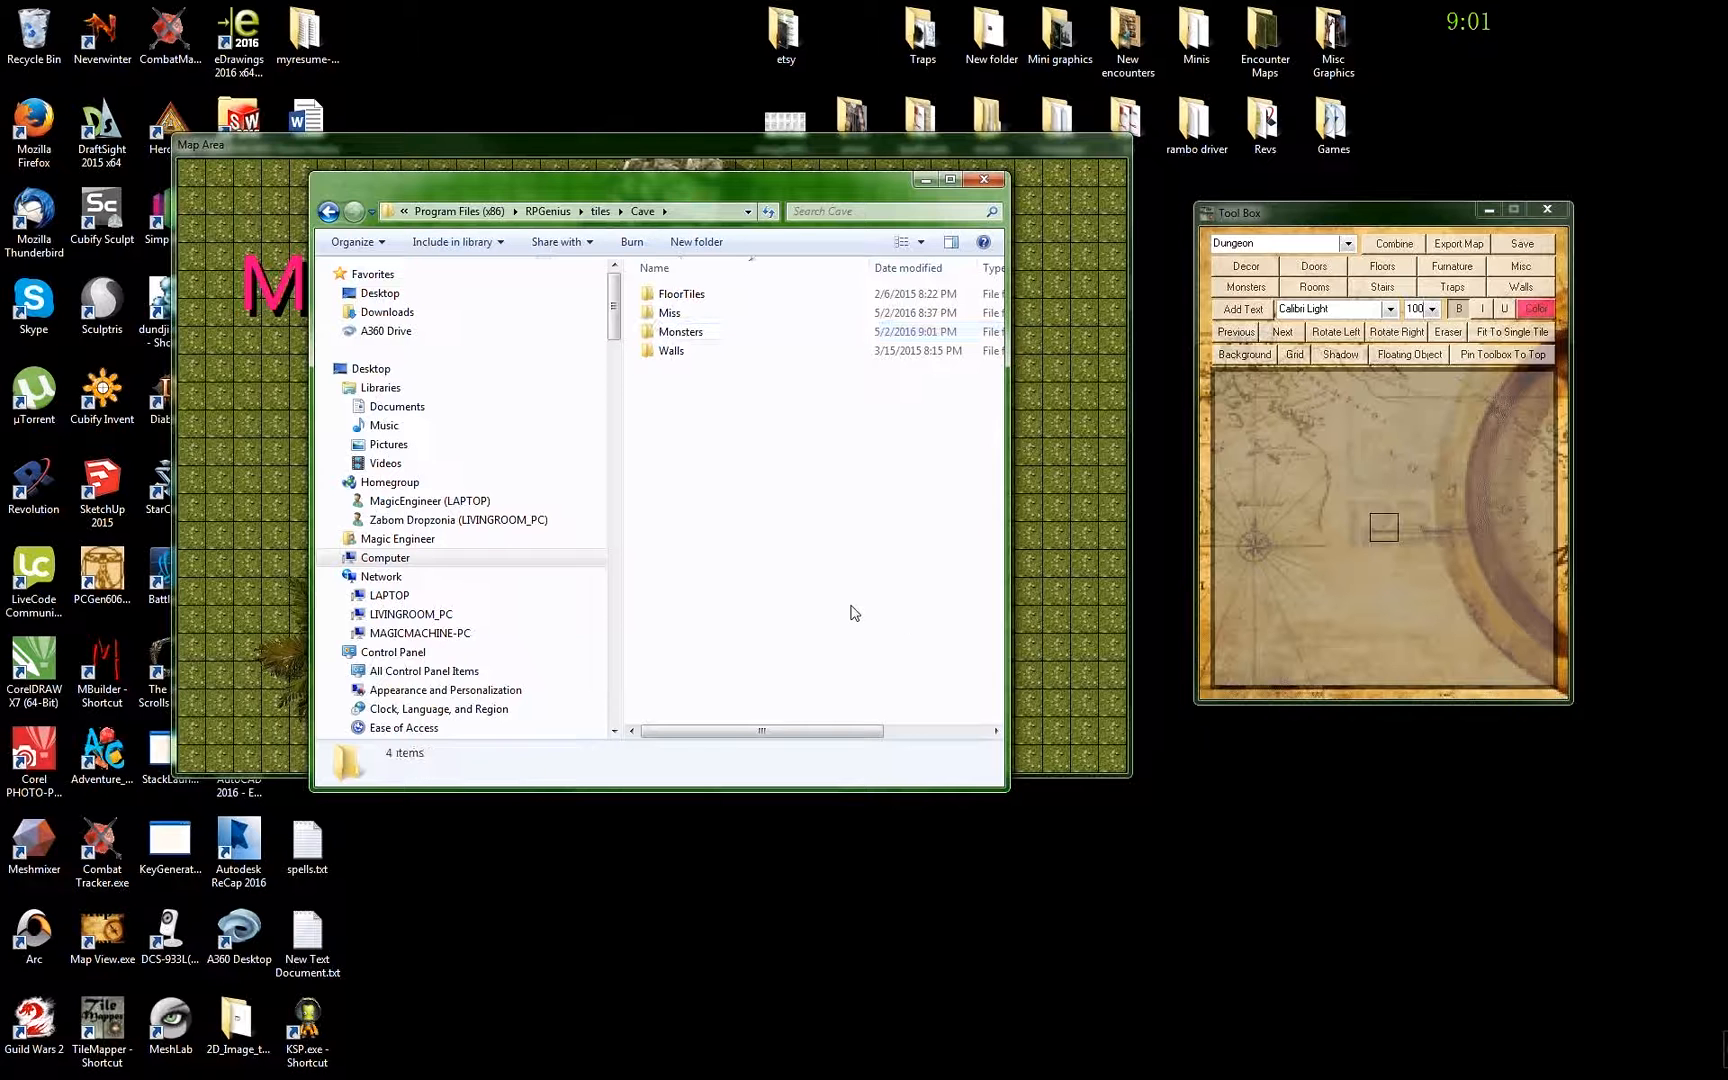
# - Switch the tile set to Cave and select its Monsters category
pyautogui.click(1348, 244)
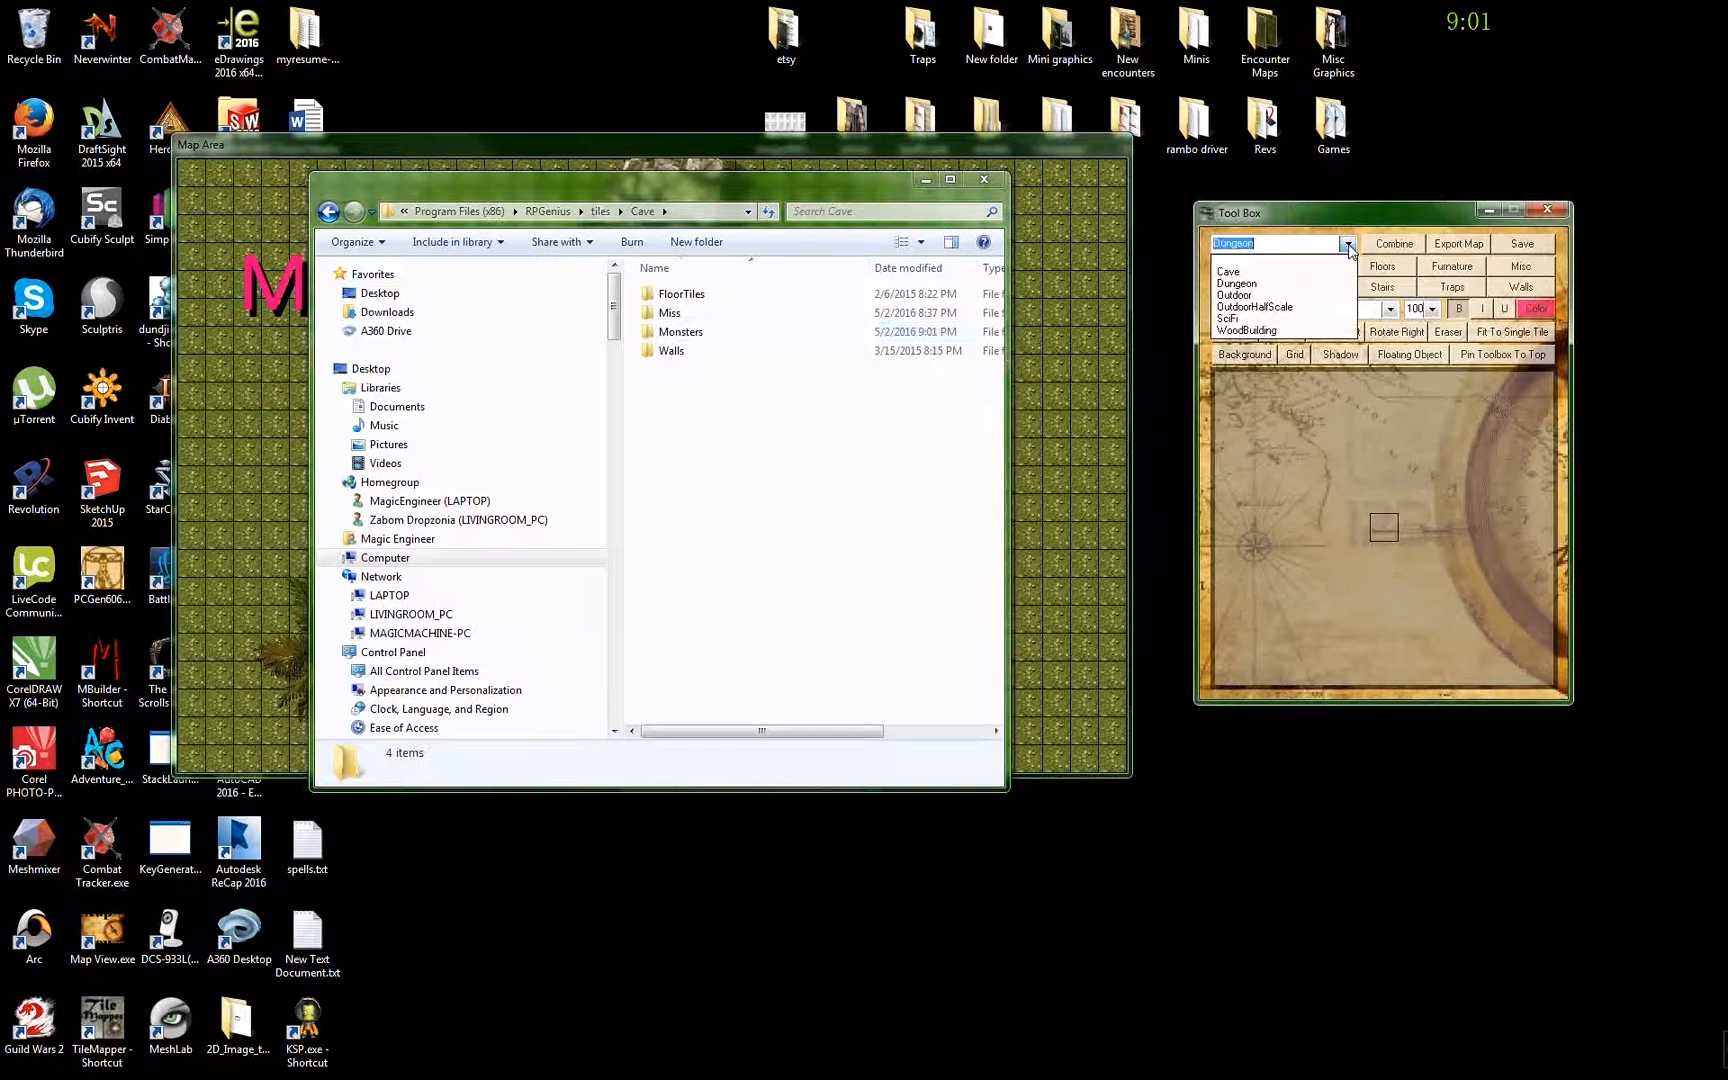
pyautogui.click(1260, 270)
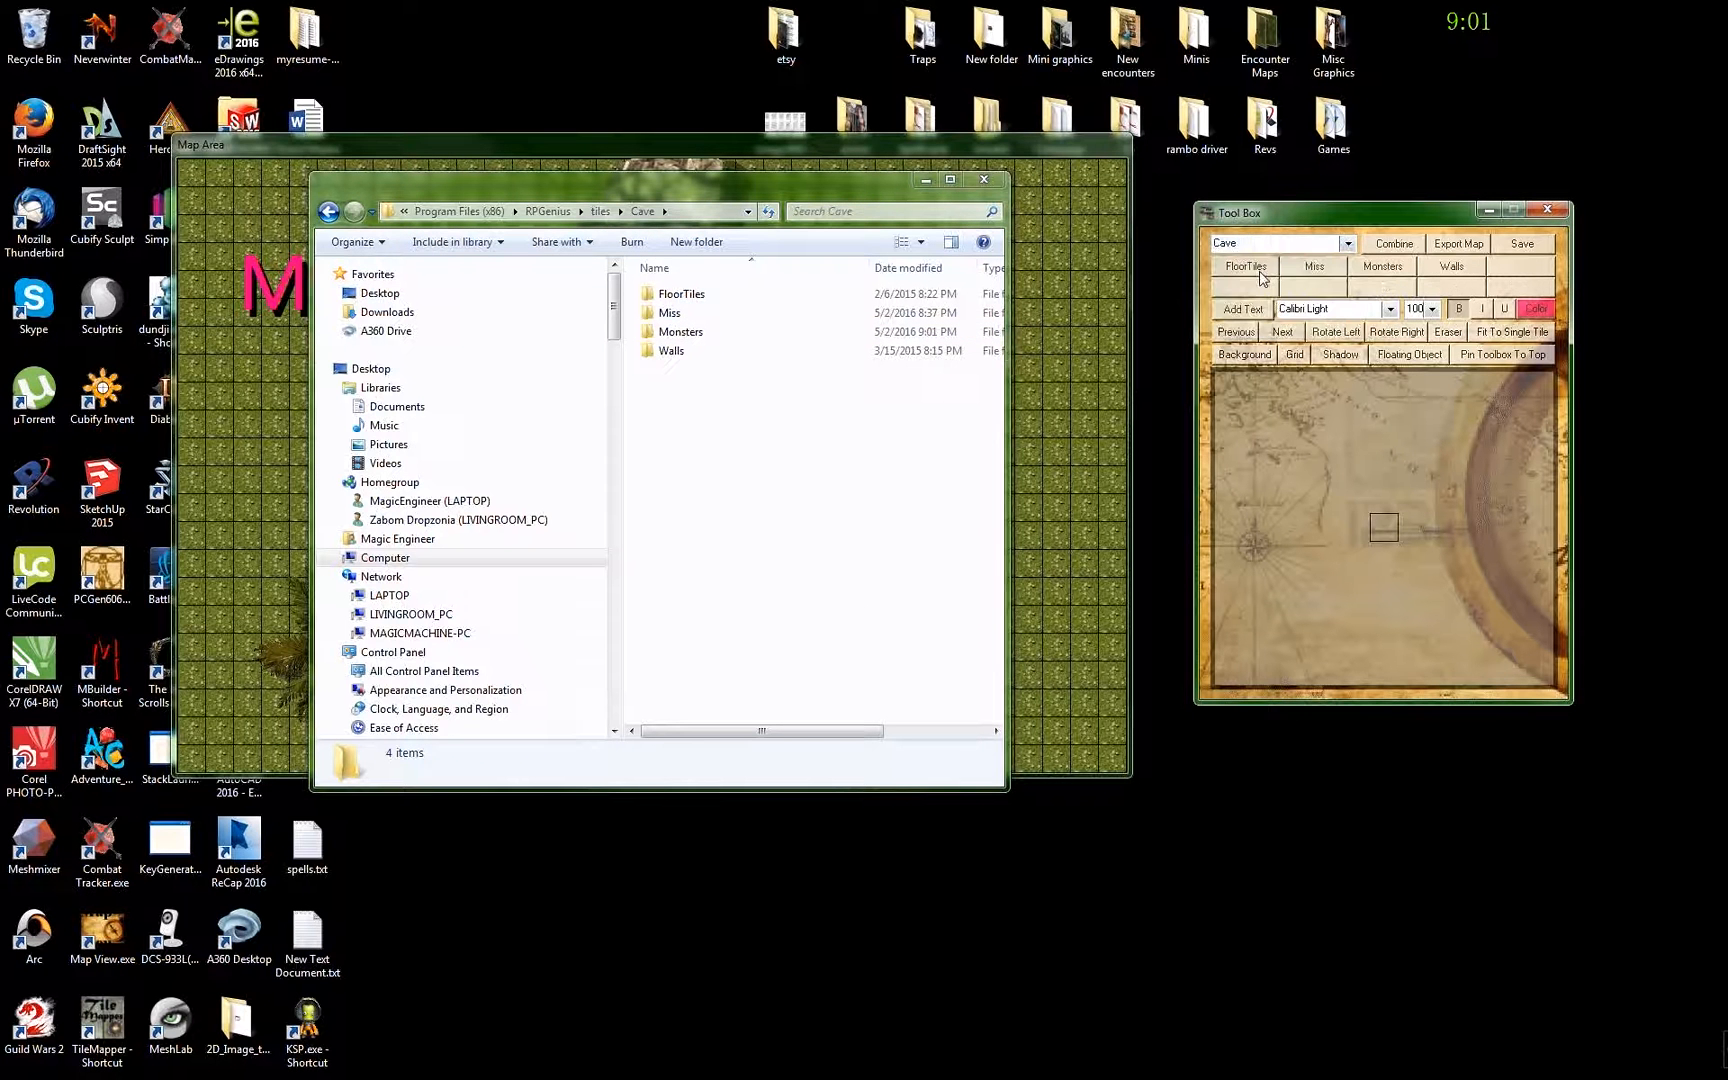
pyautogui.click(1385, 268)
# - Examine the wall images in the Walls folder of the WoodBuilding tile set, including Lower.jpg, and return to WoodBuilding
pyautogui.click(328, 213)
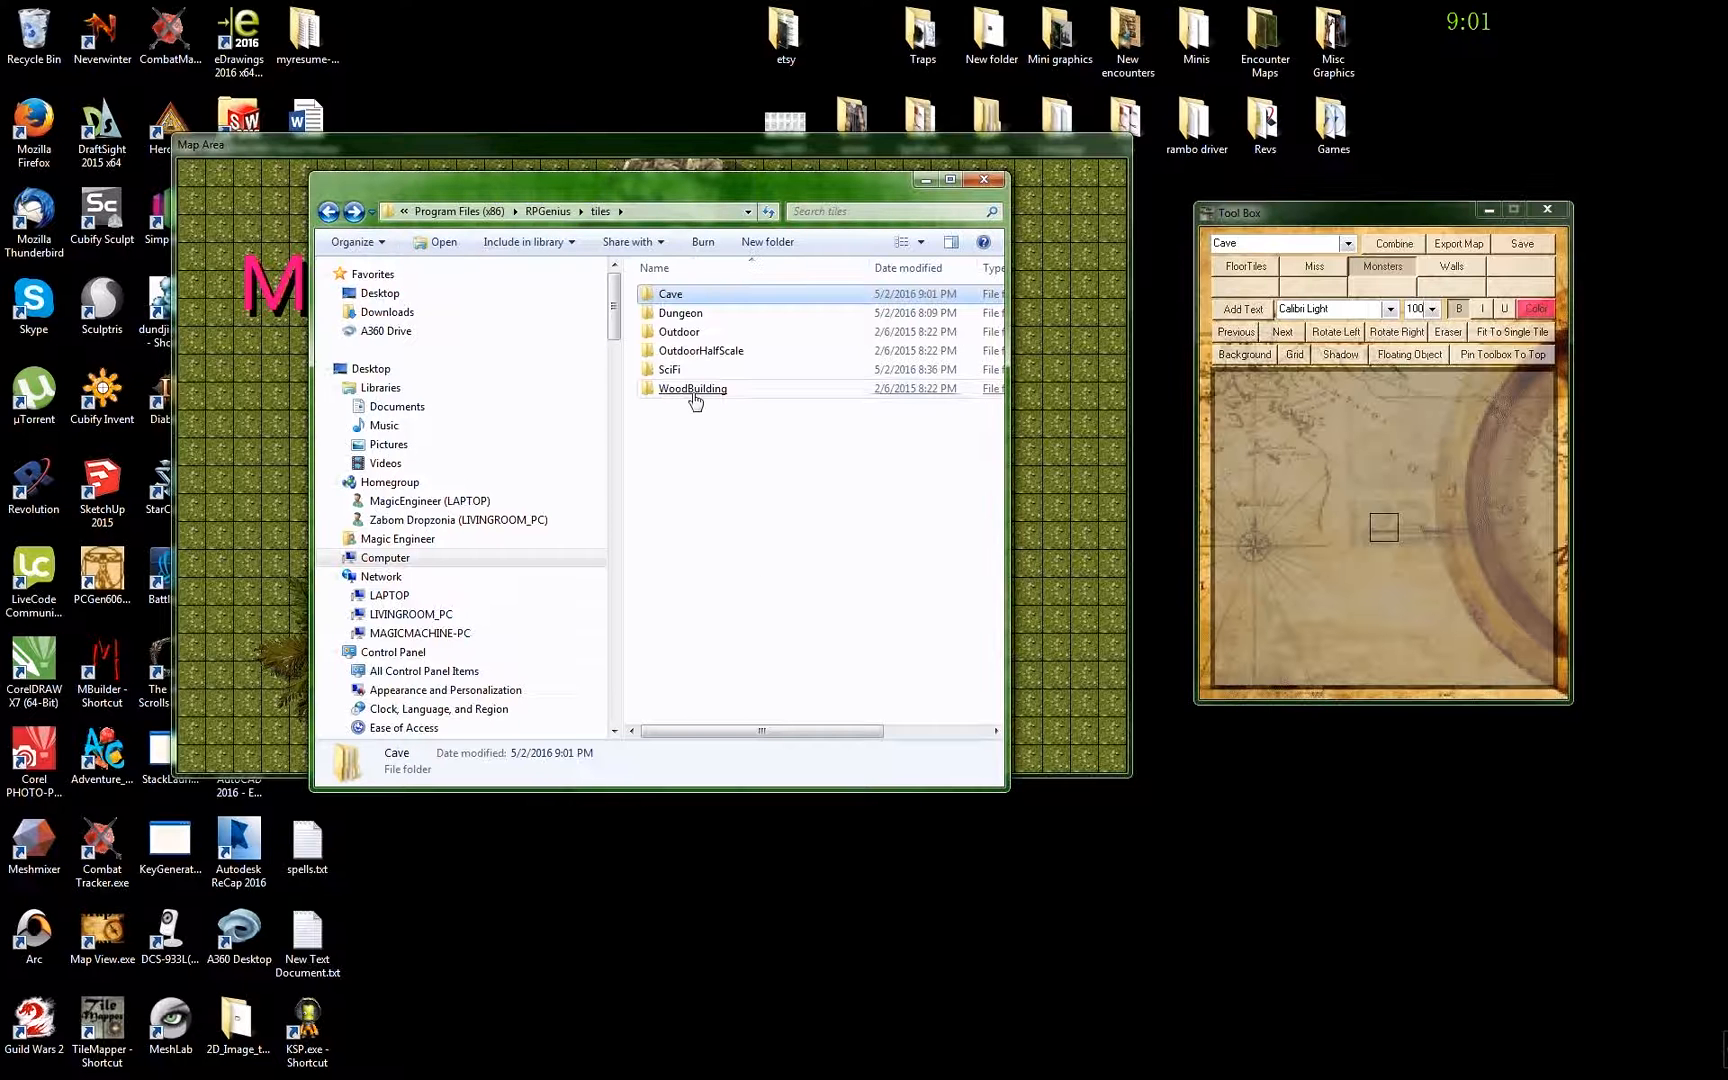
pyautogui.click(694, 390)
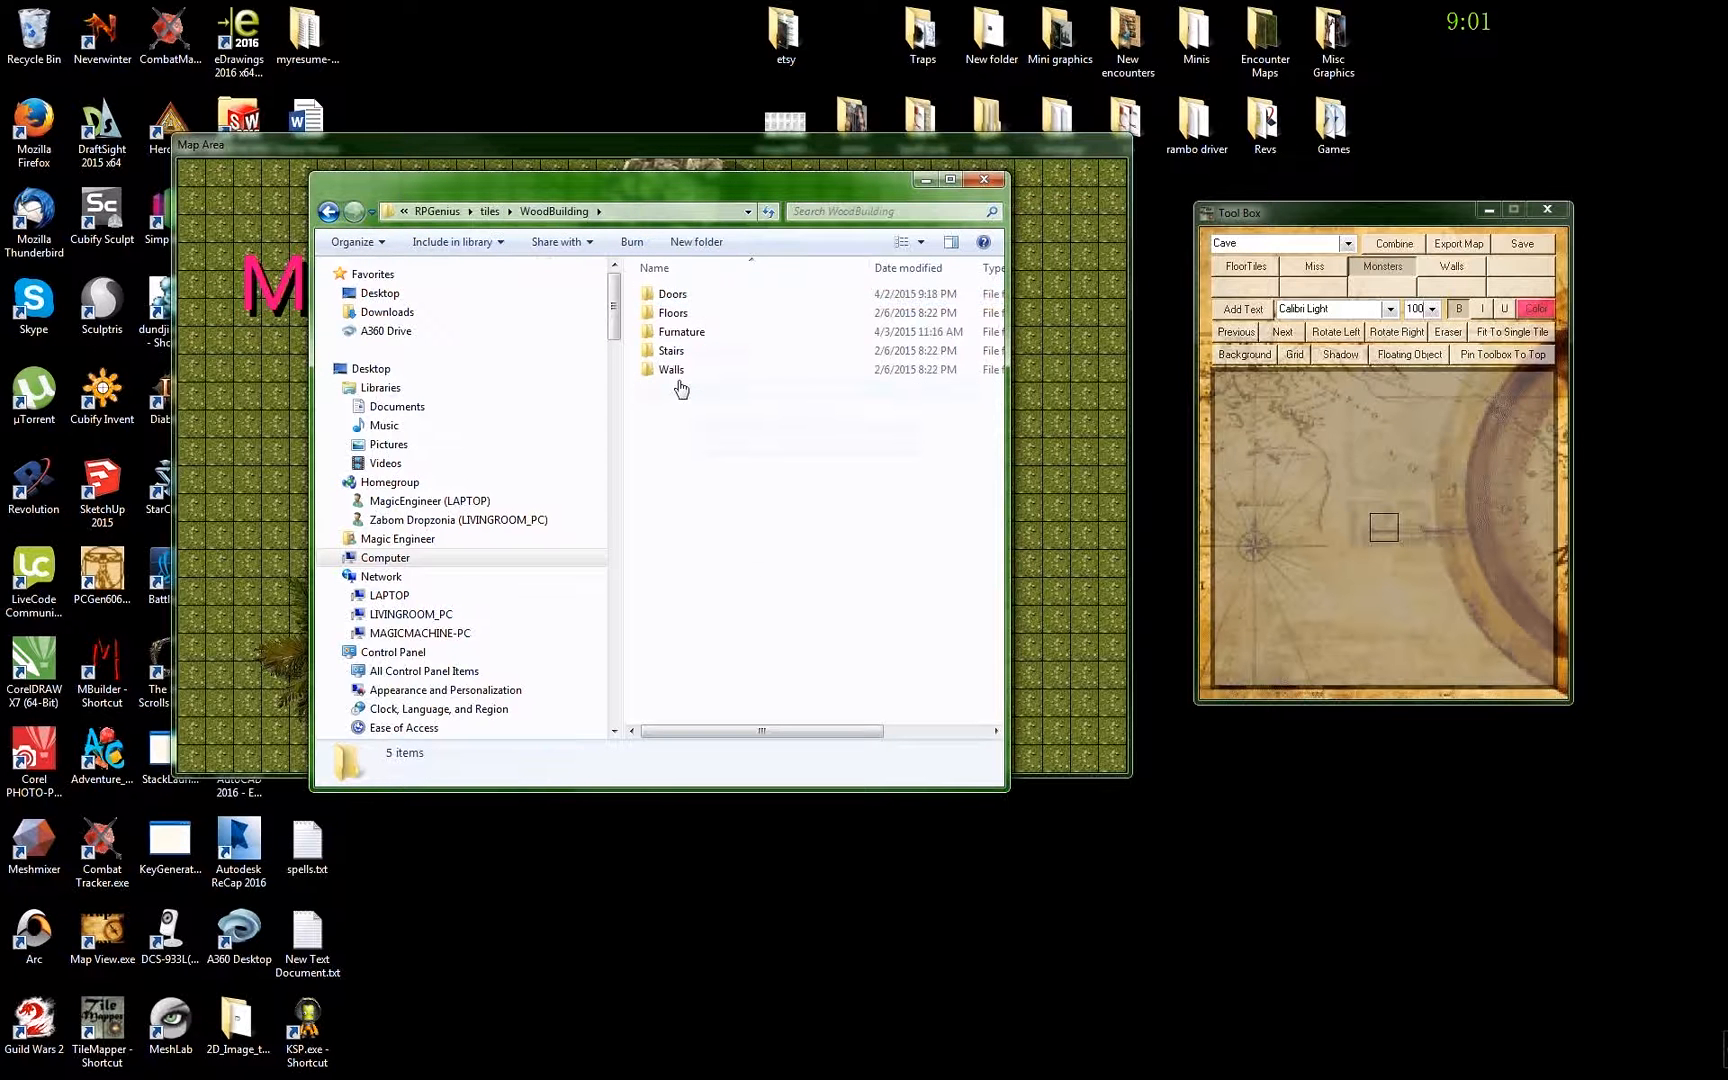
pyautogui.click(671, 370)
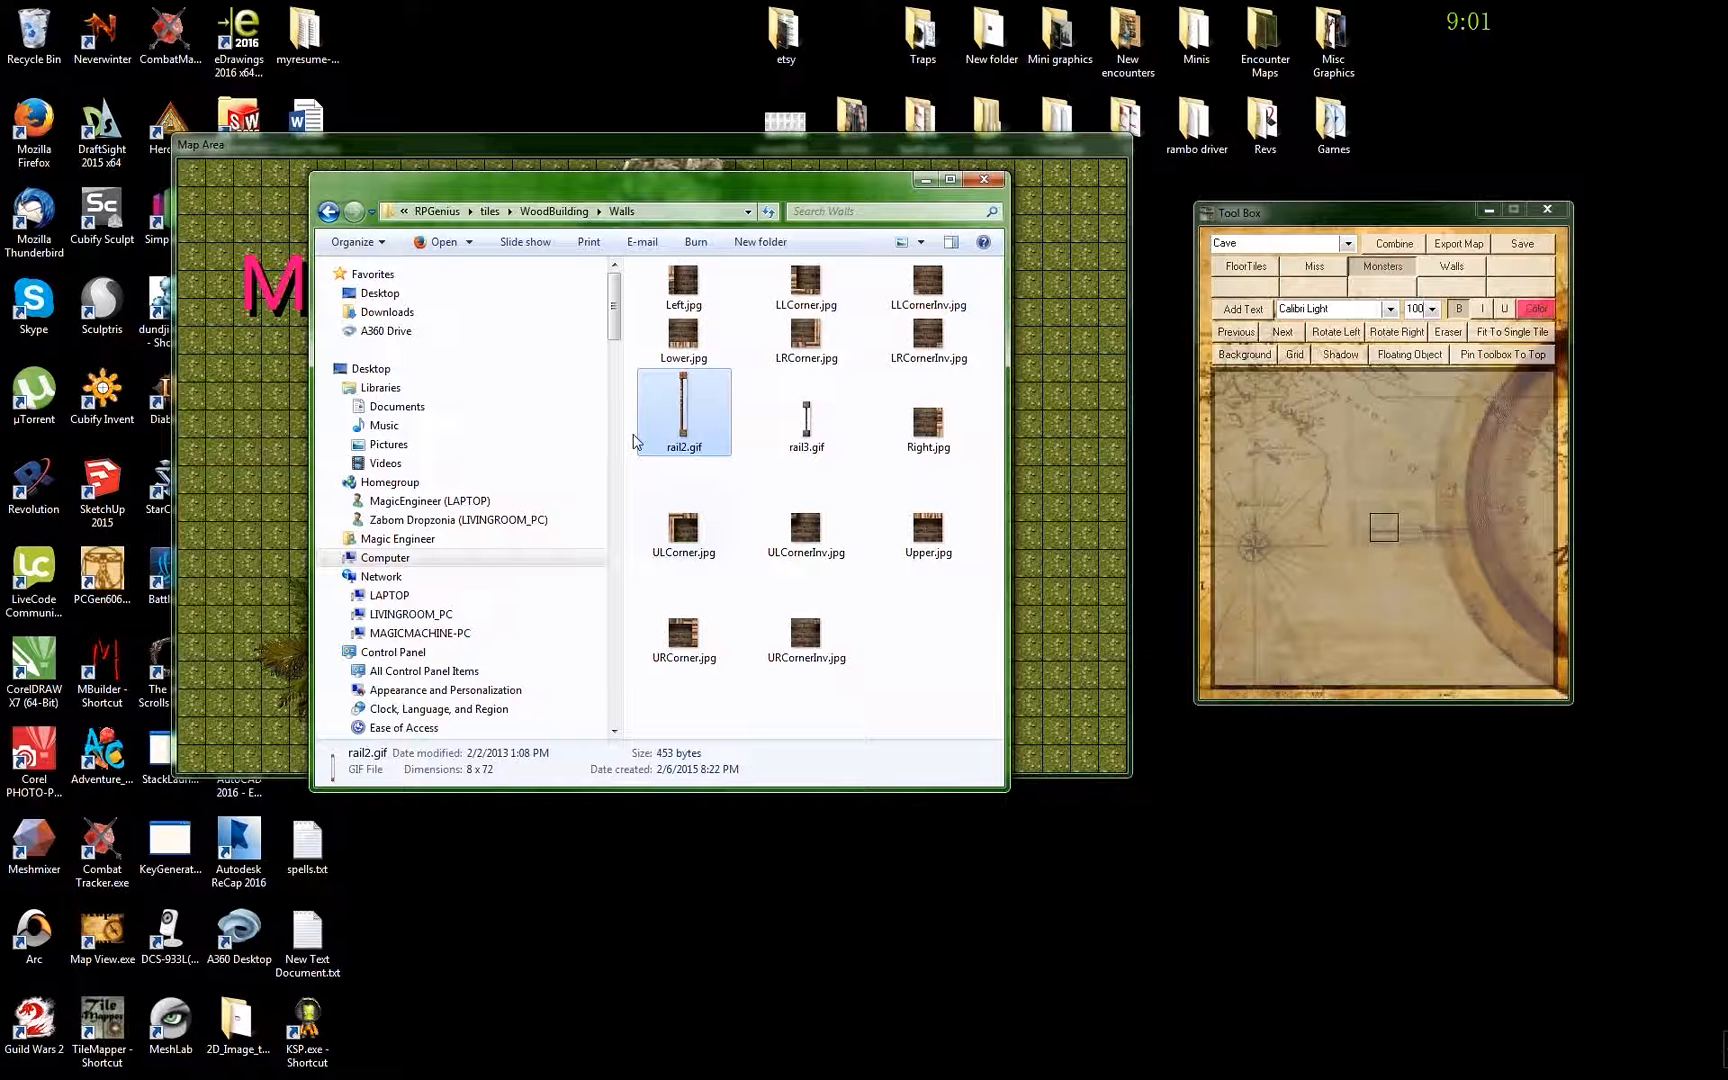
pyautogui.click(688, 338)
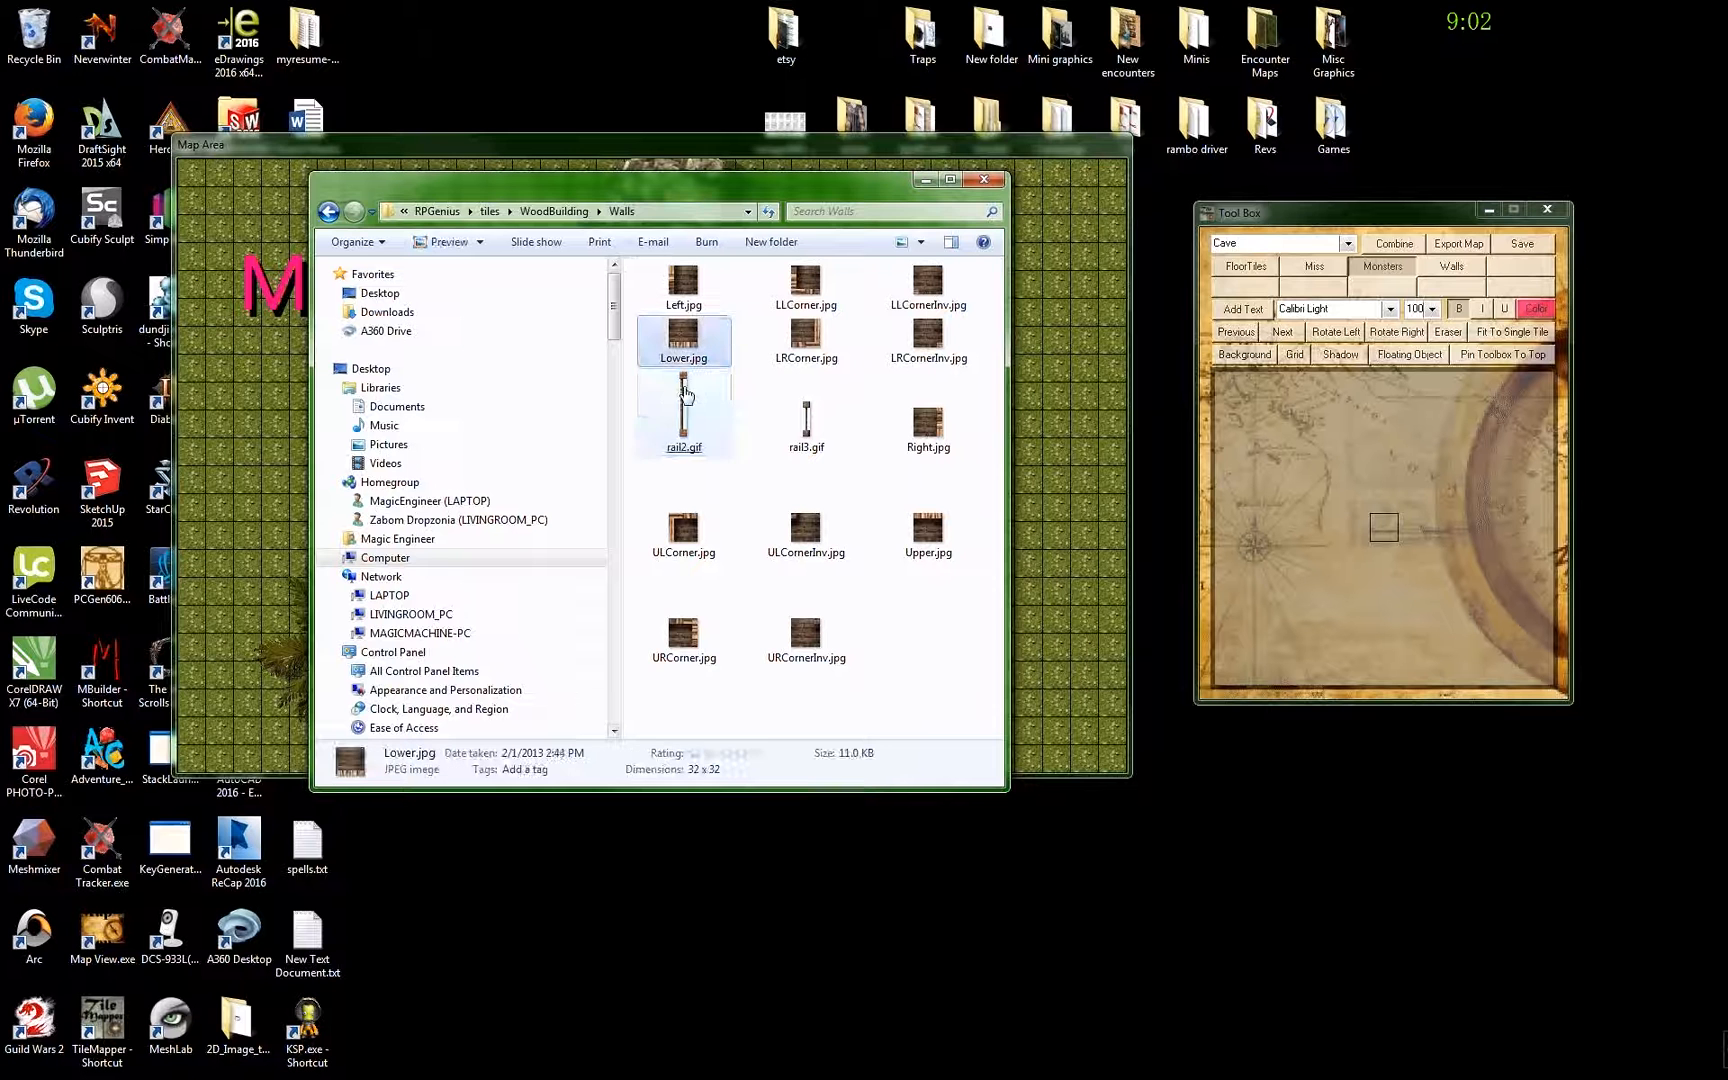
pyautogui.click(328, 211)
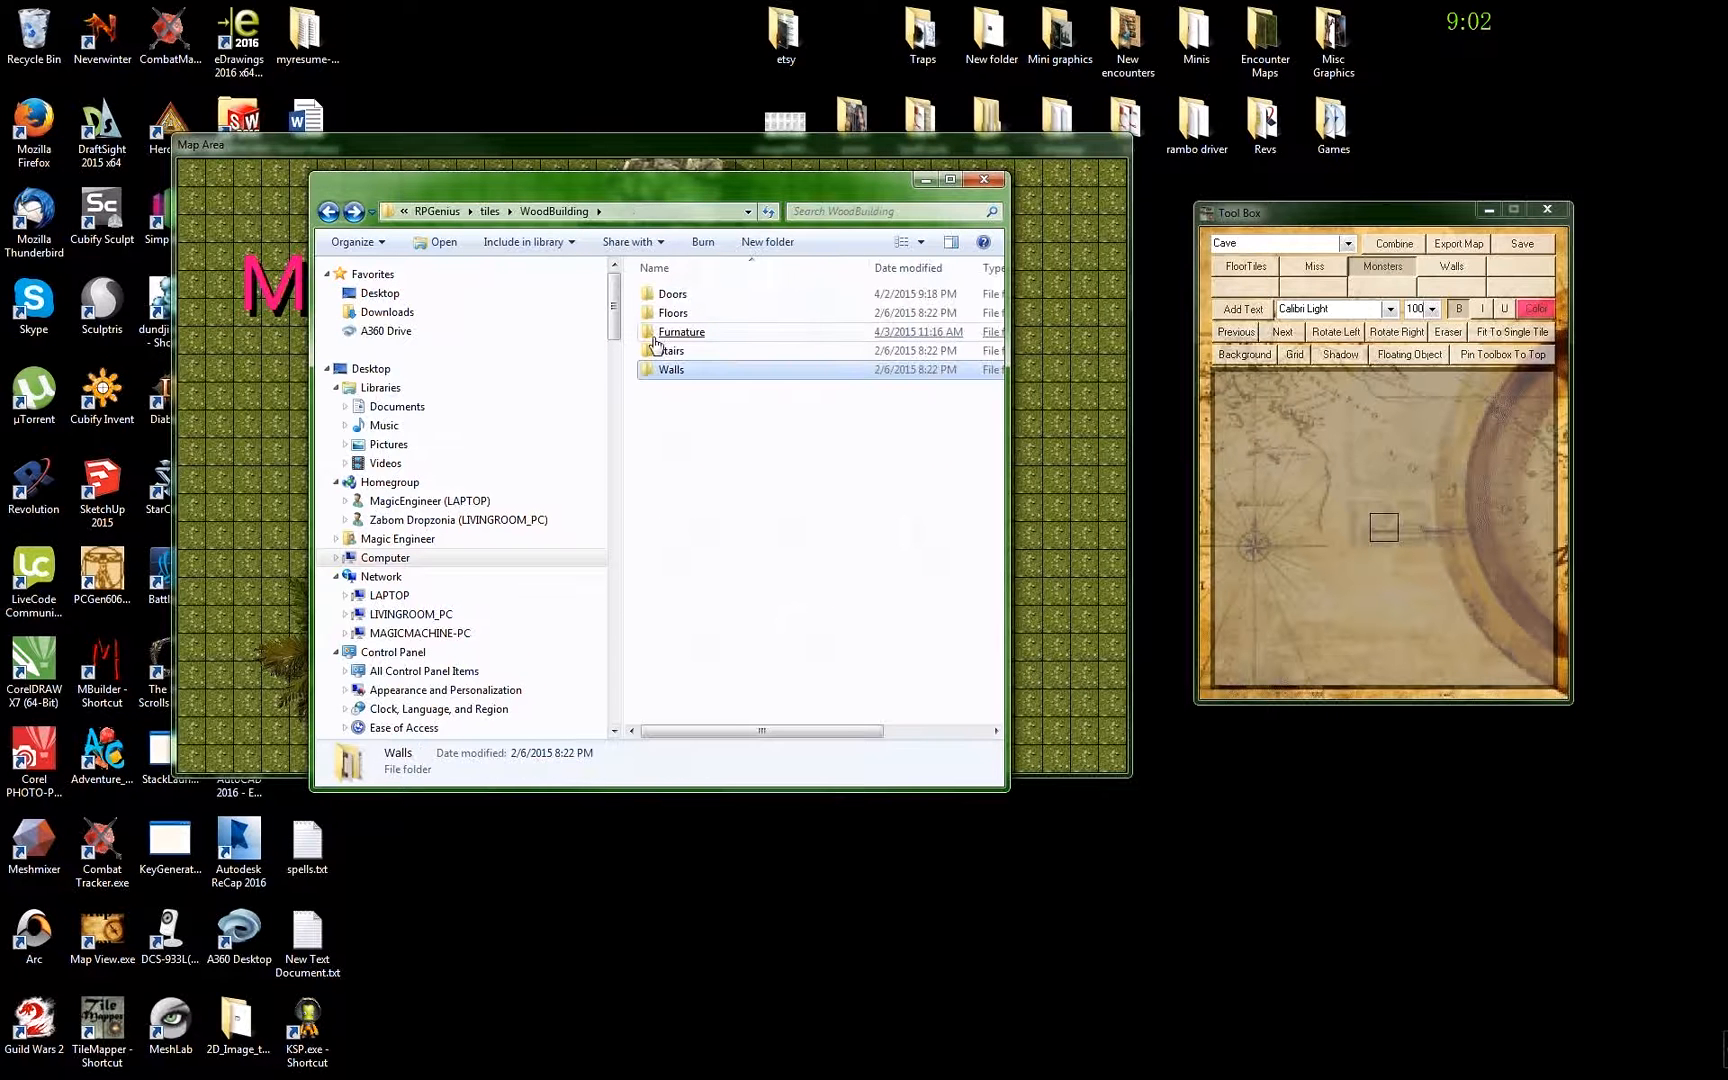
# - Browse the images in the WoodBuilding Furnature folder, including cart.gif
pyautogui.doubleClick(655, 343)
pyautogui.click(820, 705)
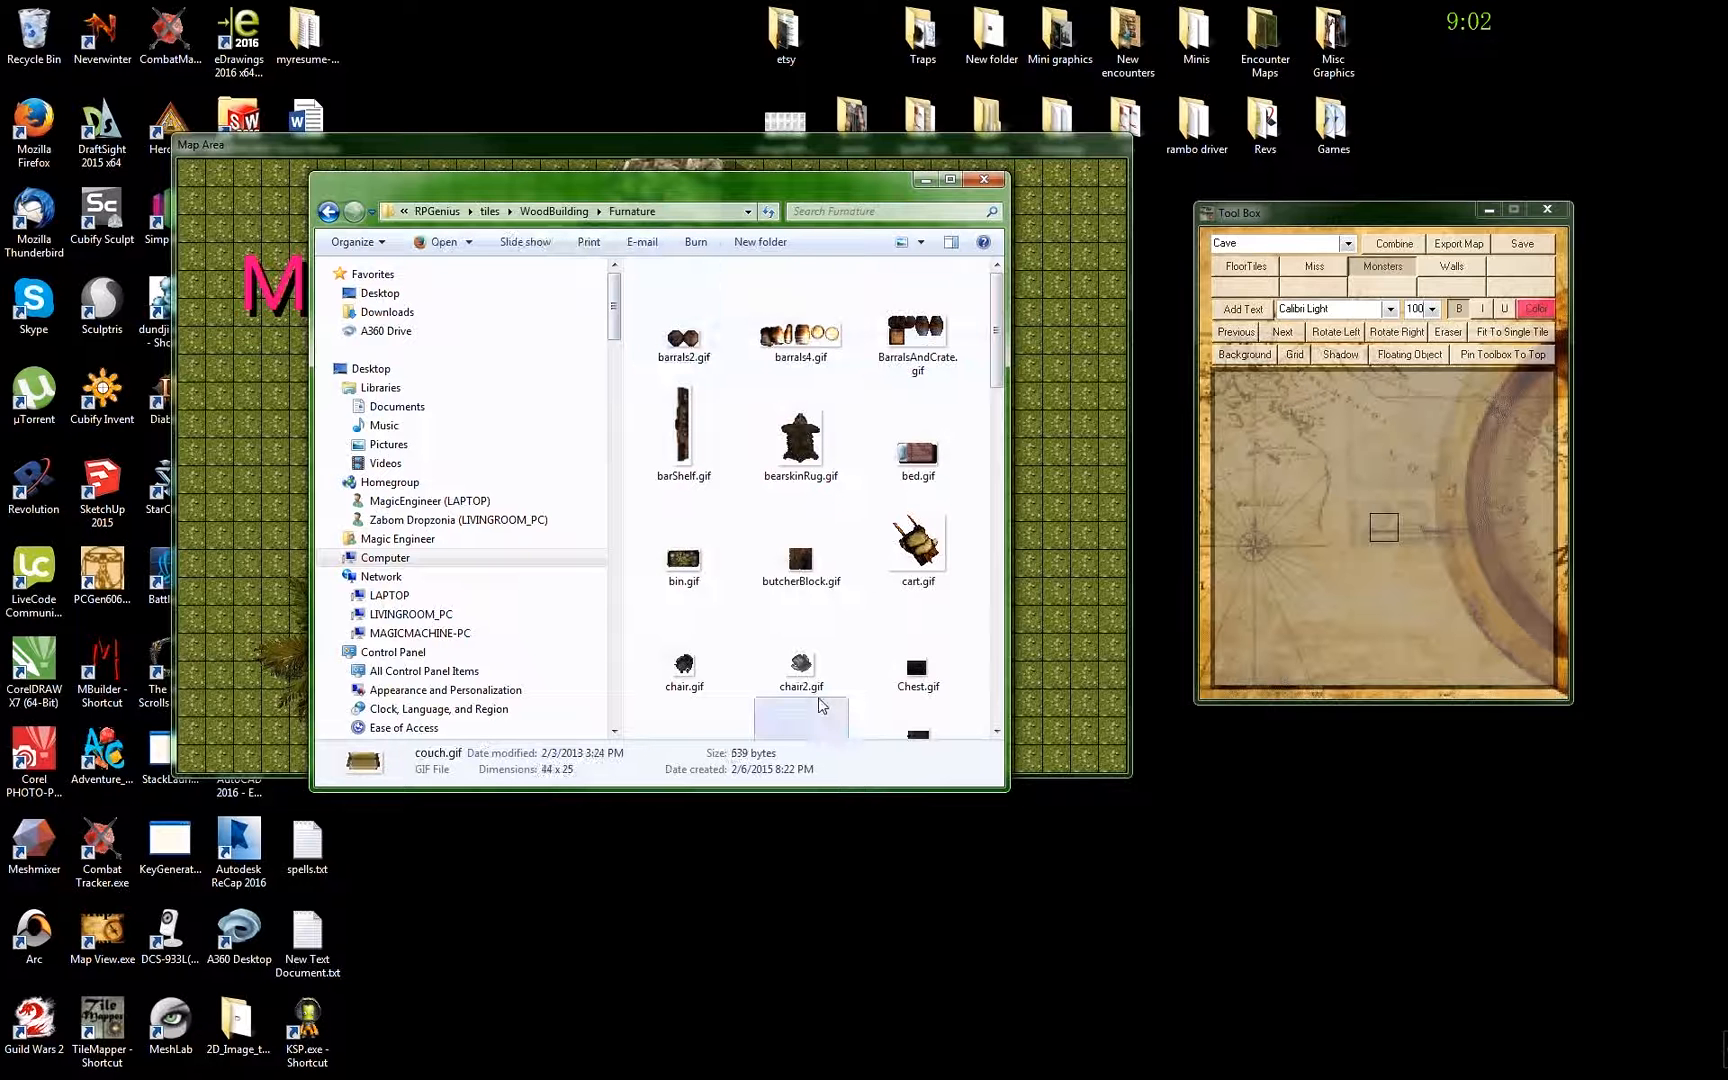
pyautogui.click(926, 563)
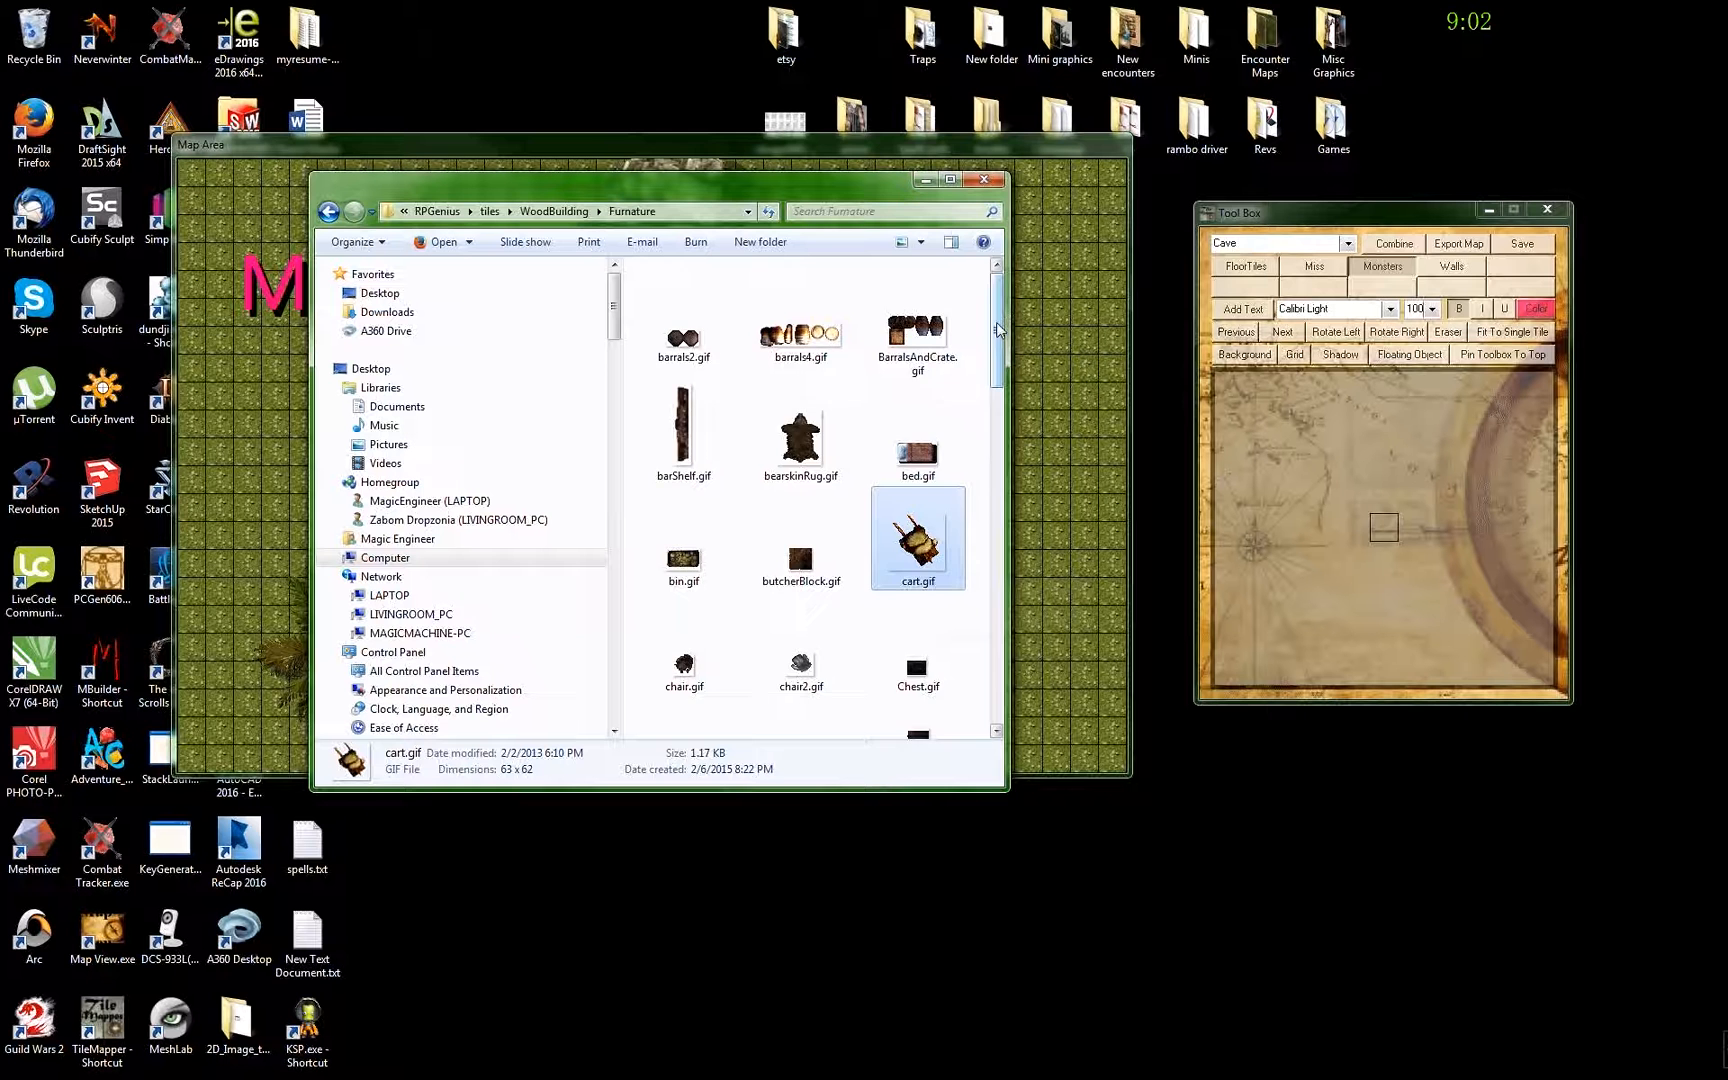
pyautogui.click(995, 458)
pyautogui.moveTo(995, 458); pyautogui.dragTo(976, 668)
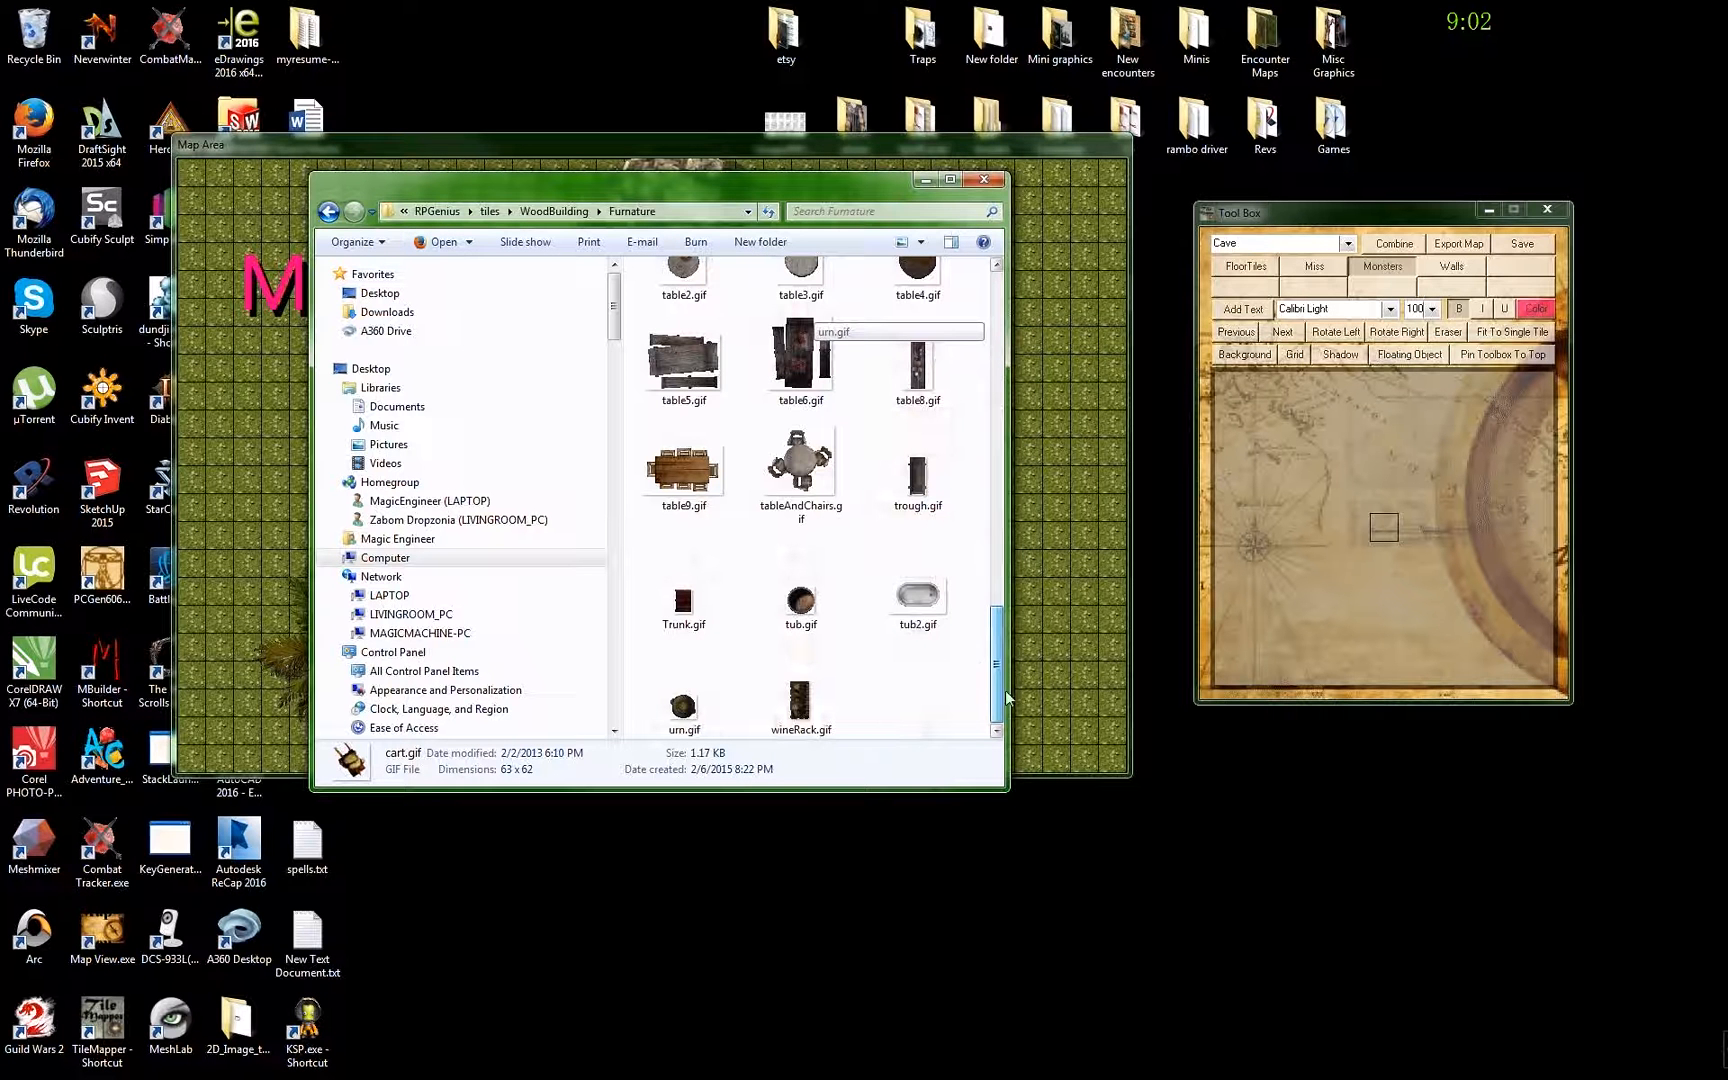
pyautogui.moveTo(1004, 701); pyautogui.dragTo(435, 296)
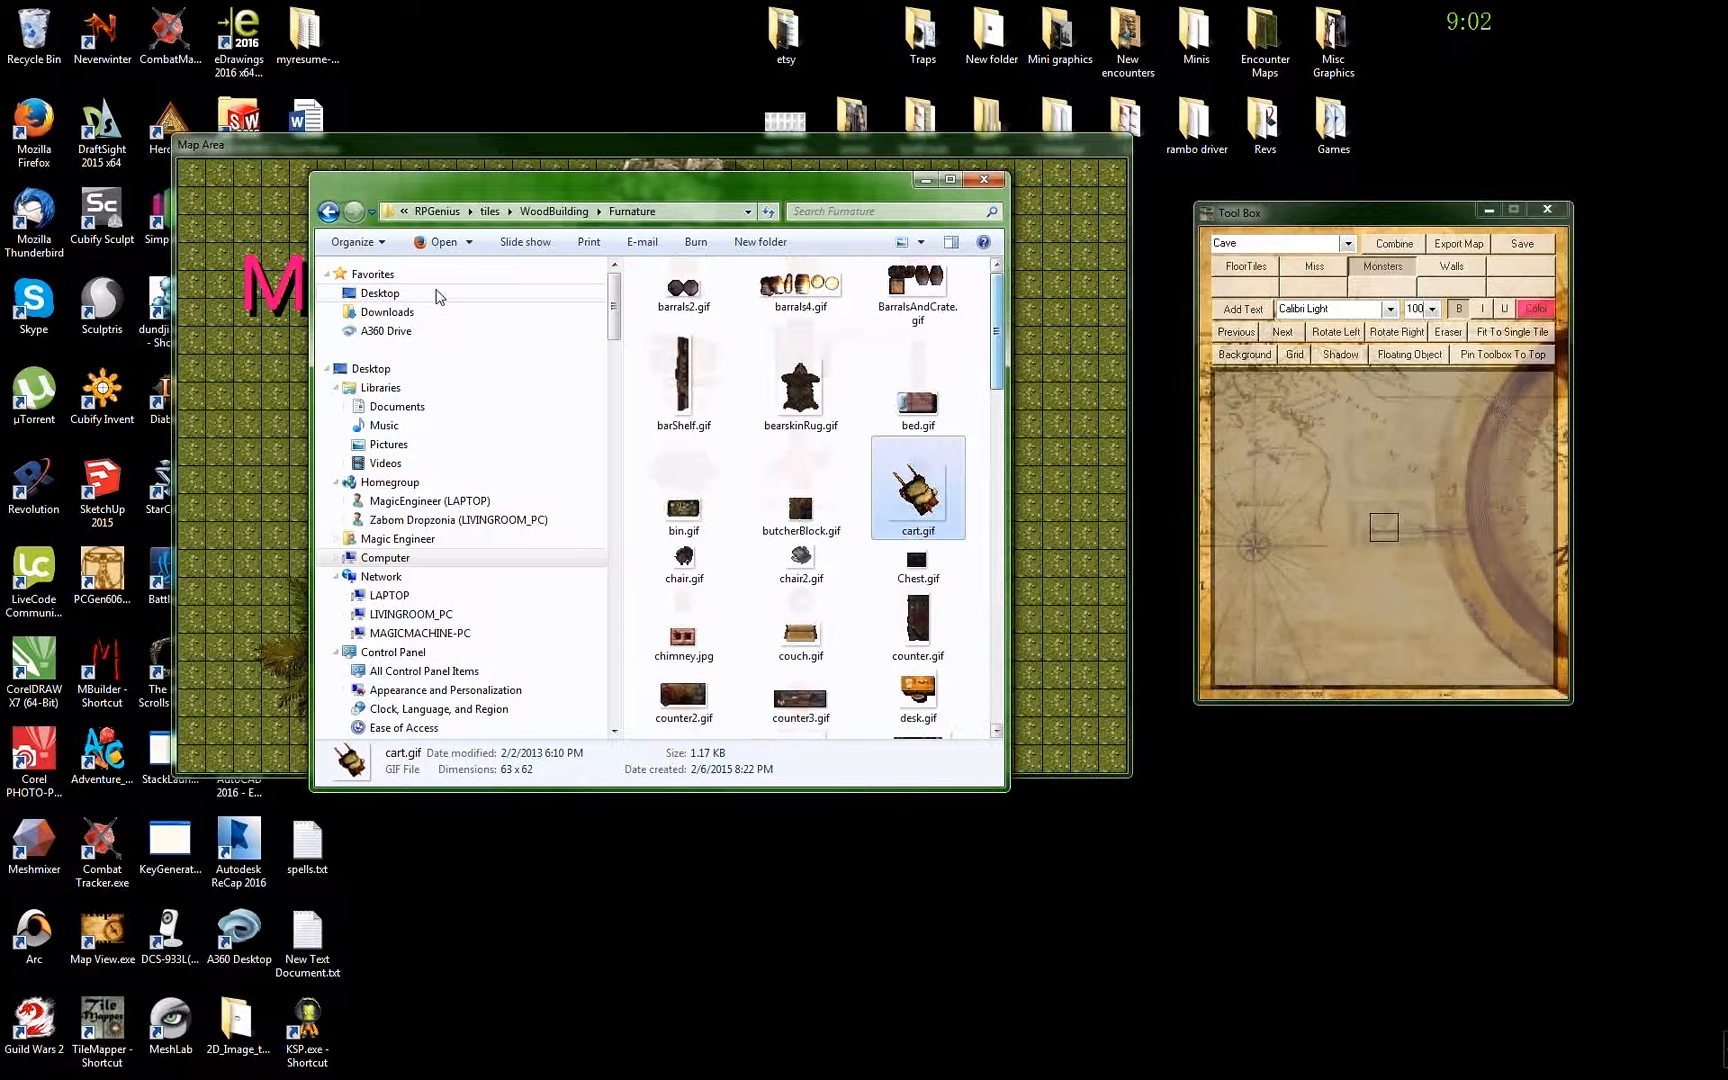
# - Return to the RPGenius folder and look through the files at the end of its list
pyautogui.click(327, 212)
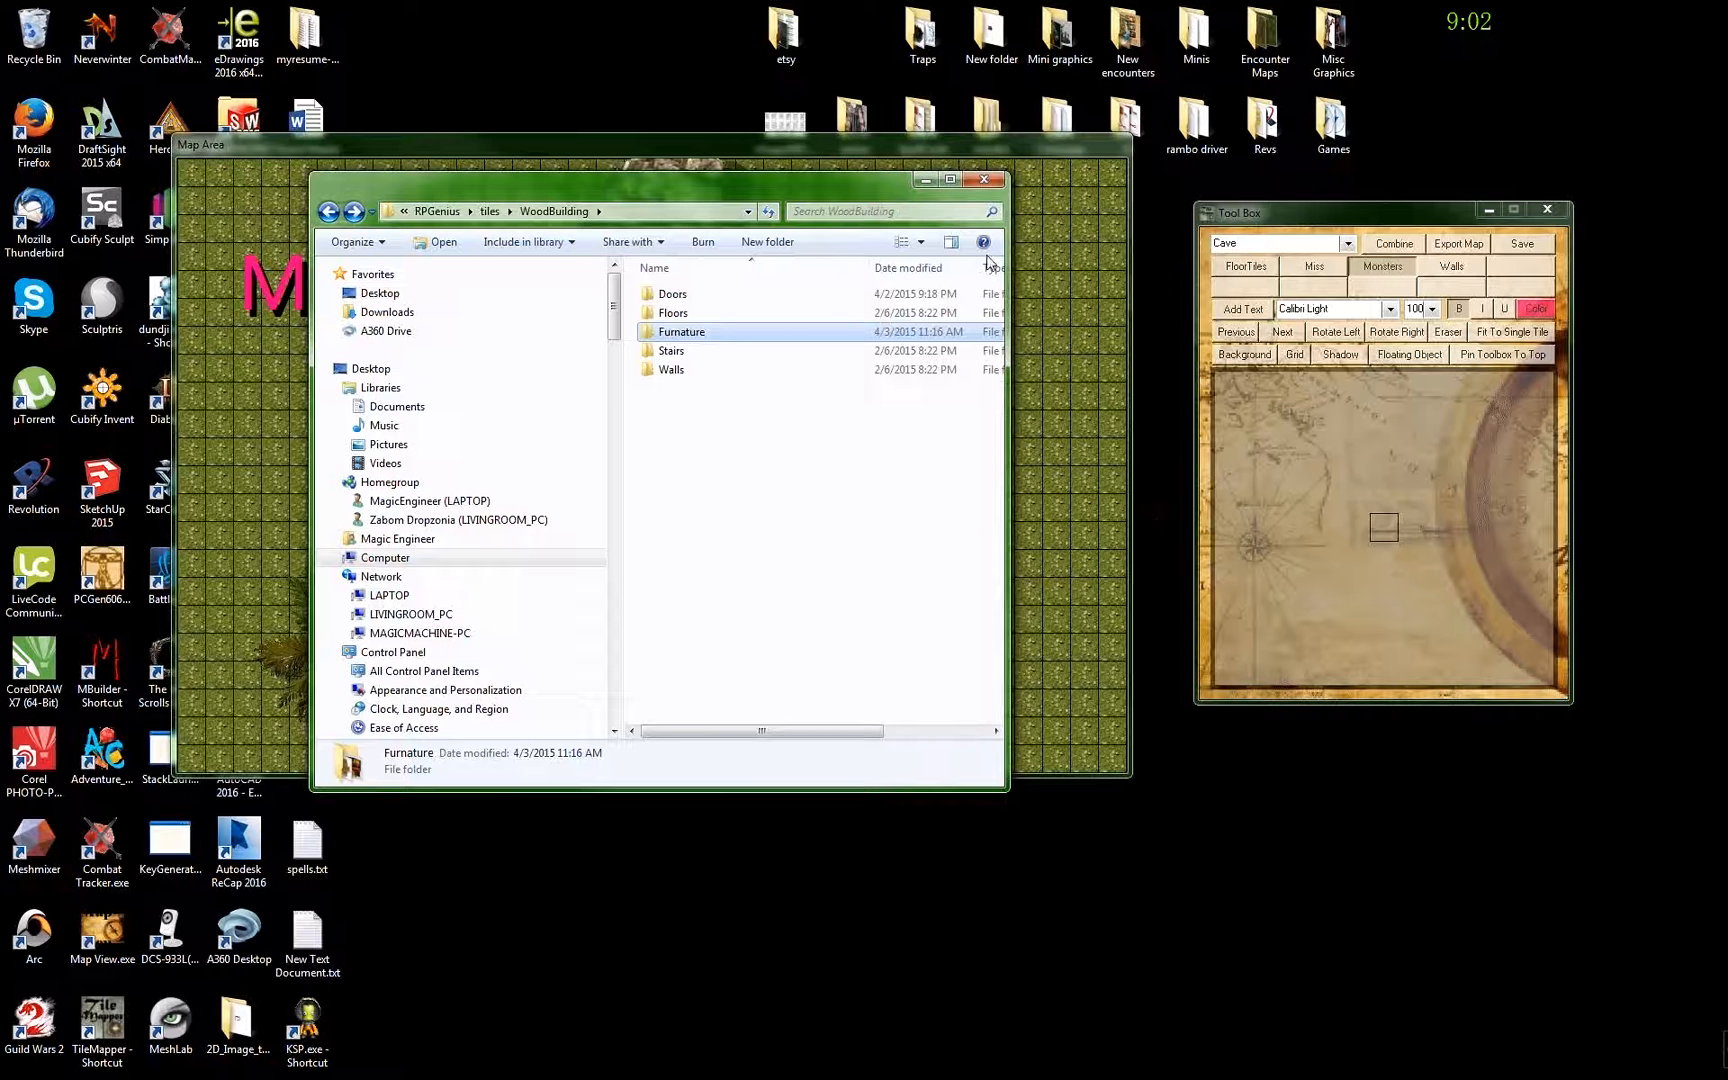
pyautogui.click(328, 211)
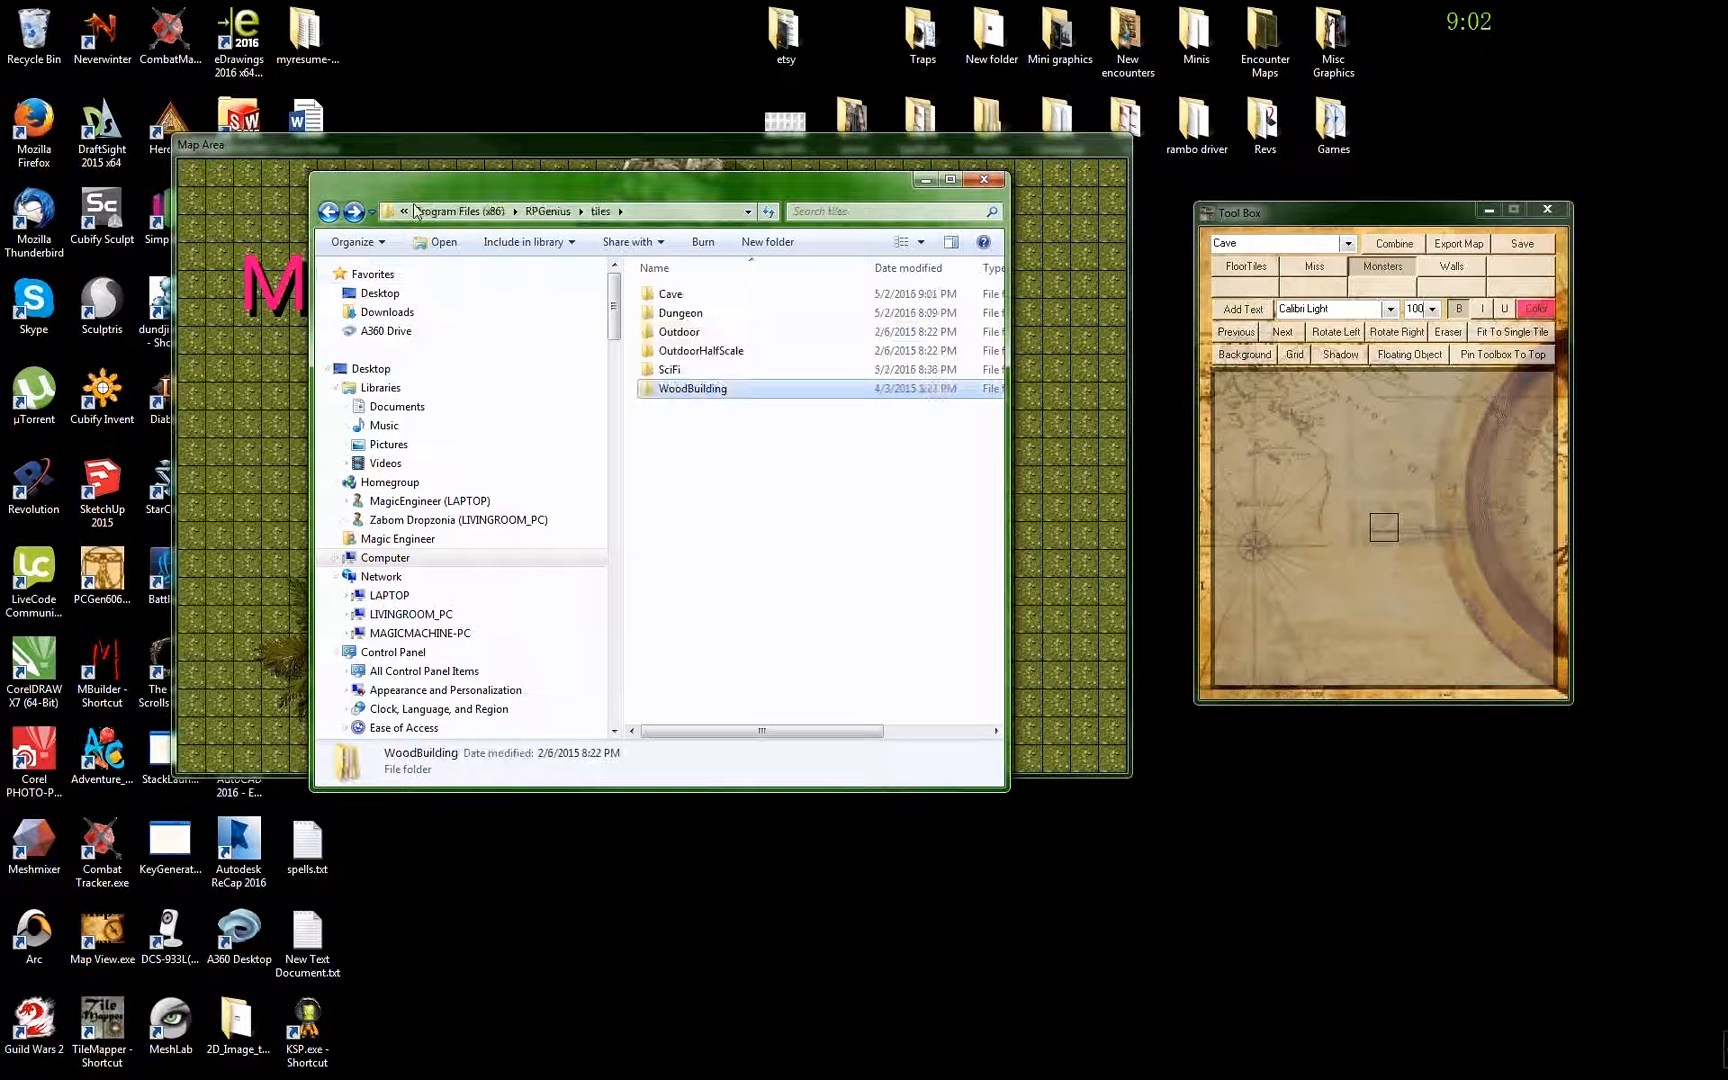
pyautogui.click(329, 212)
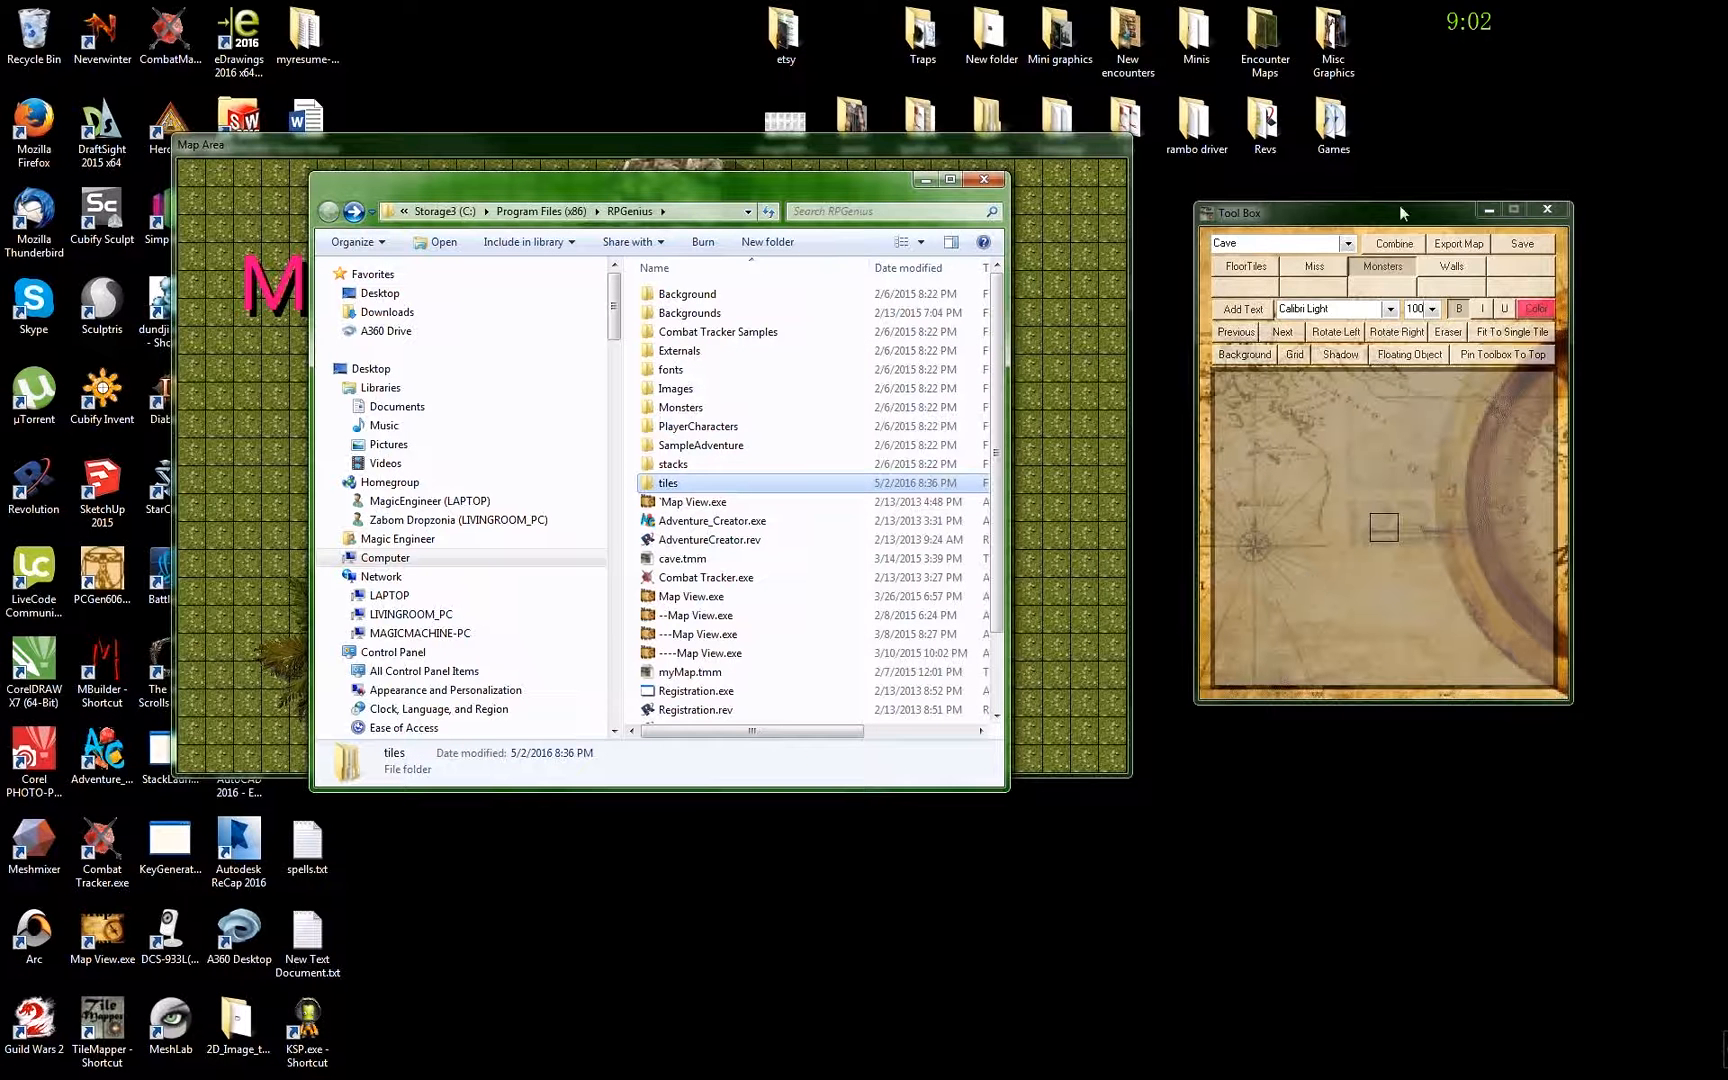
pyautogui.moveTo(1399, 205); pyautogui.dragTo(1366, 221)
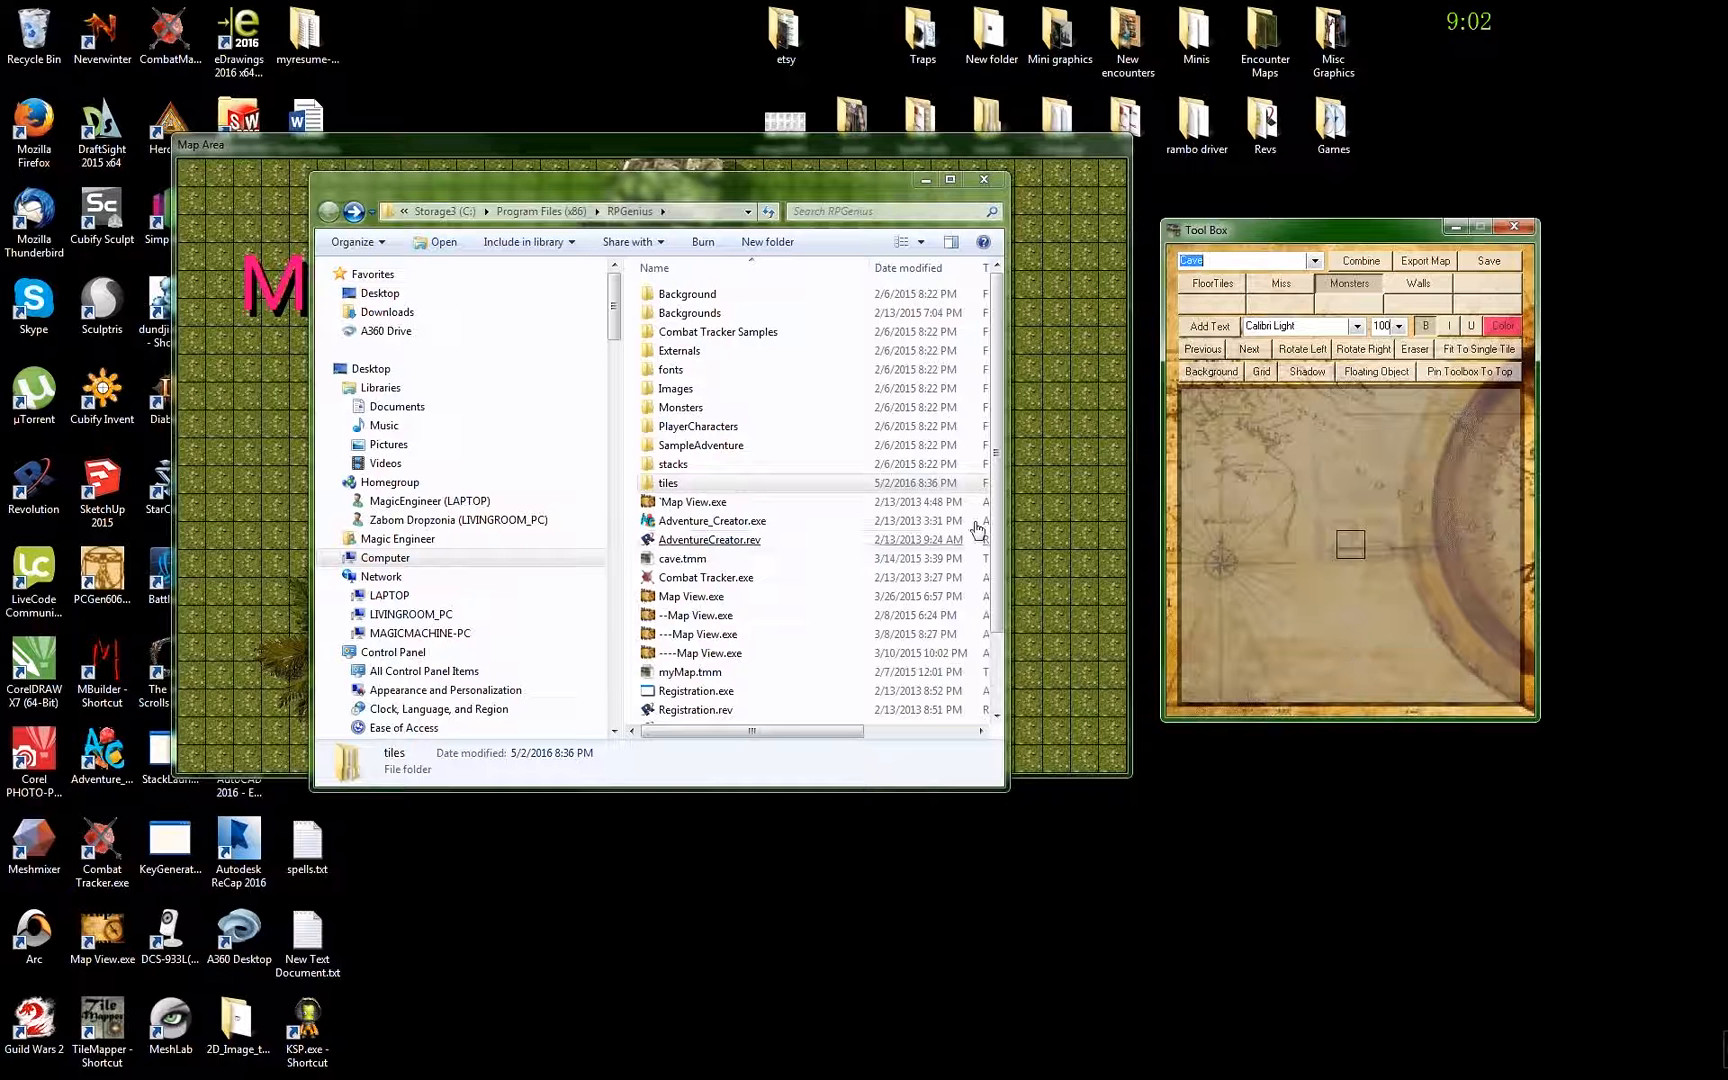
pyautogui.moveTo(998, 505); pyautogui.dragTo(1006, 614)
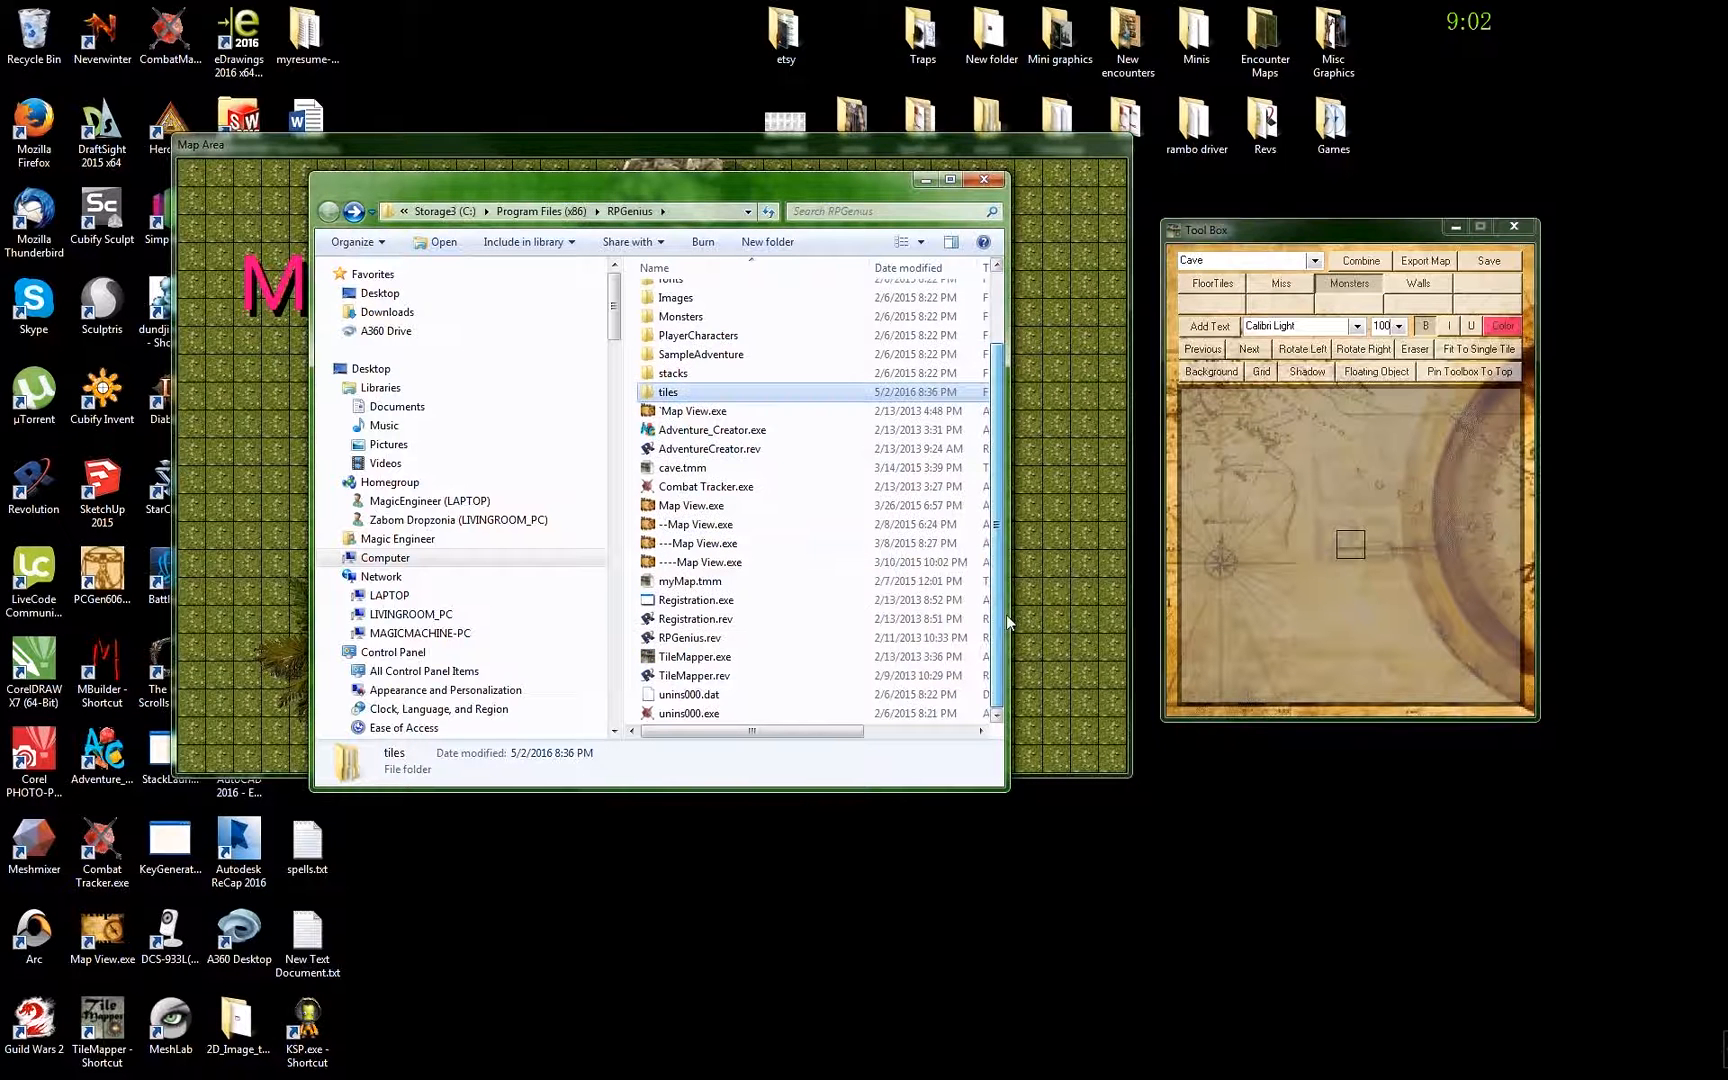